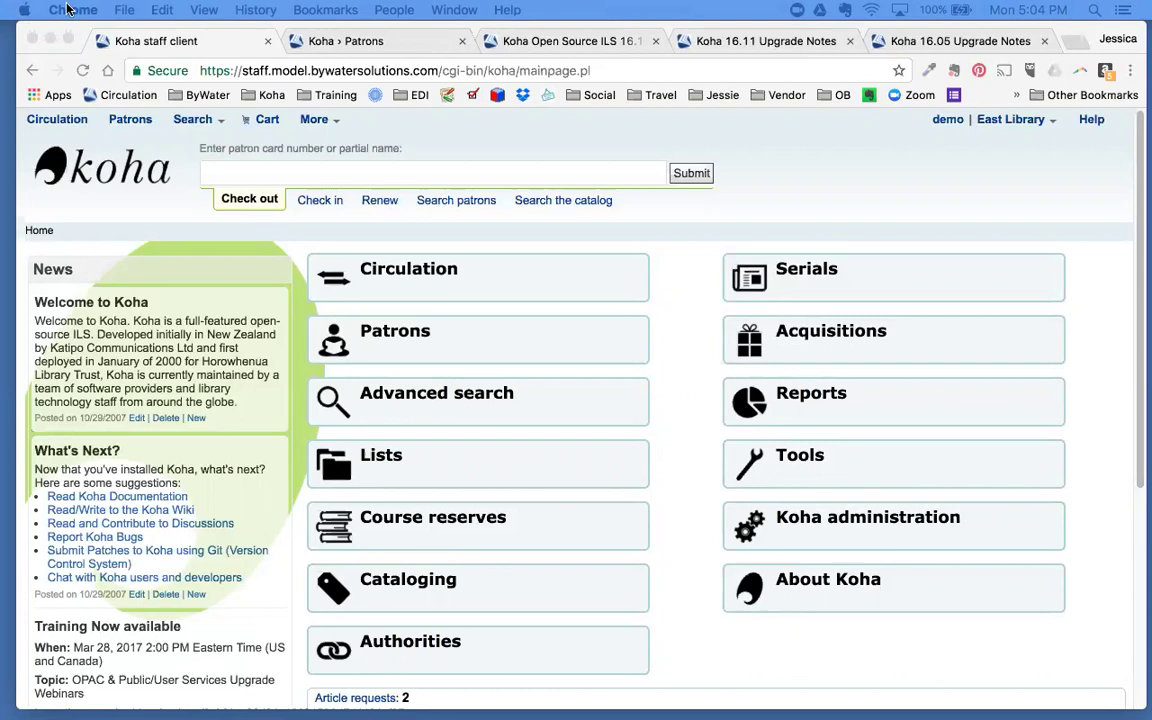
Step: Review the Koha 16.11 Upgrade Webinar Schedule page from the What's New sessions through to the TownHall Sessions
click(597, 45)
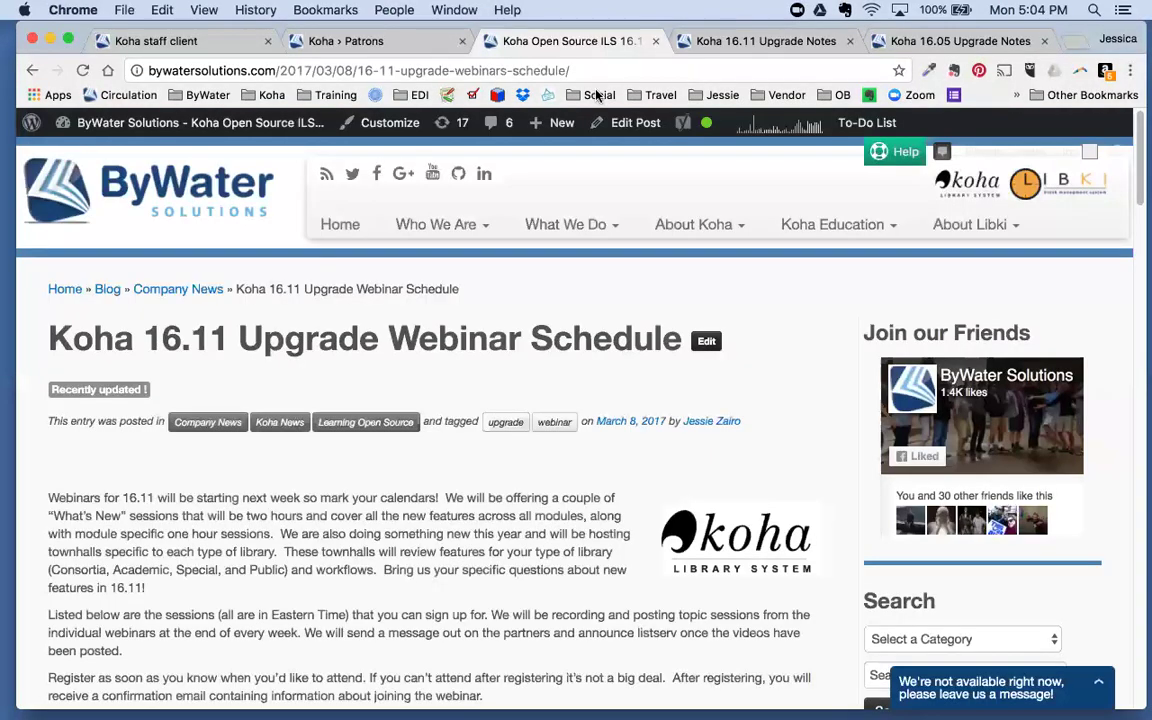
scroll(530, 569, down, 2)
scroll(530, 569, down, 10)
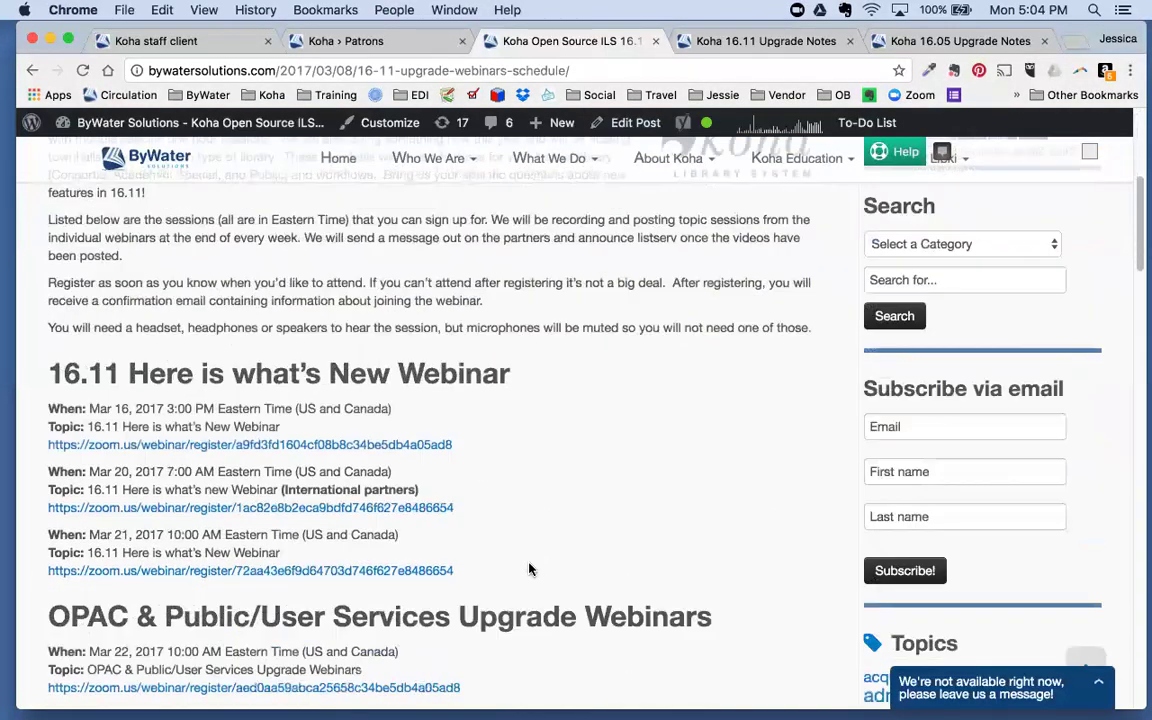
scroll(530, 573, down, 2)
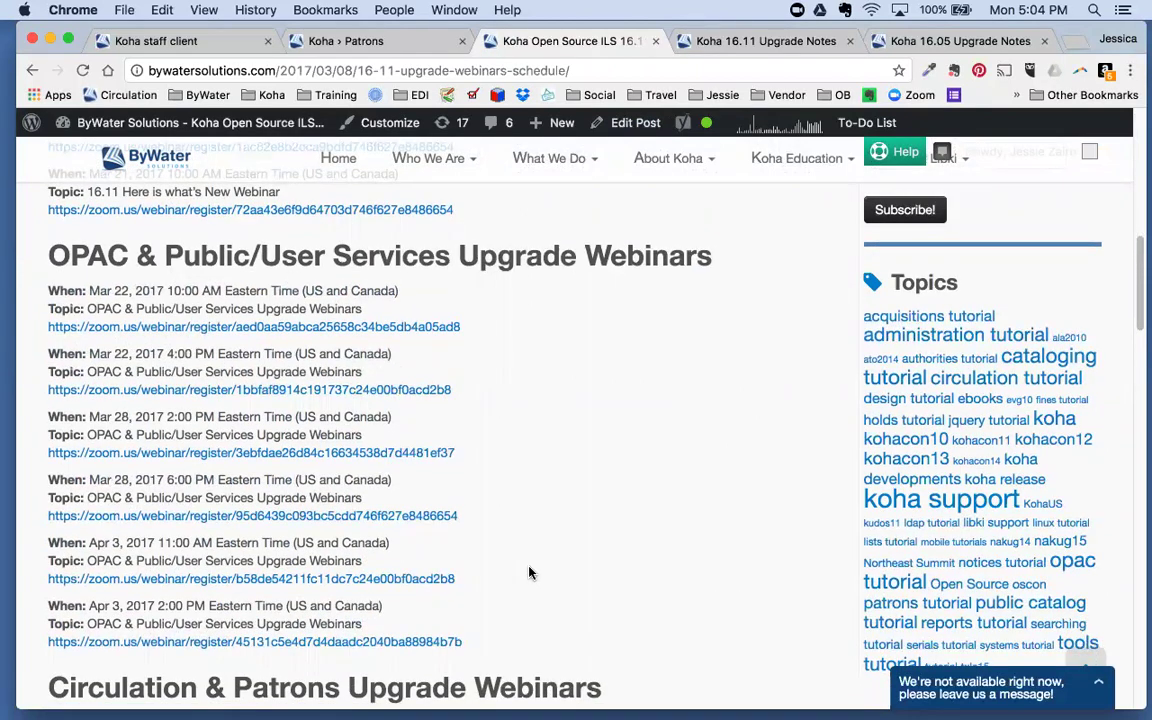
scroll(530, 571, down, 2)
scroll(540, 599, down, 2)
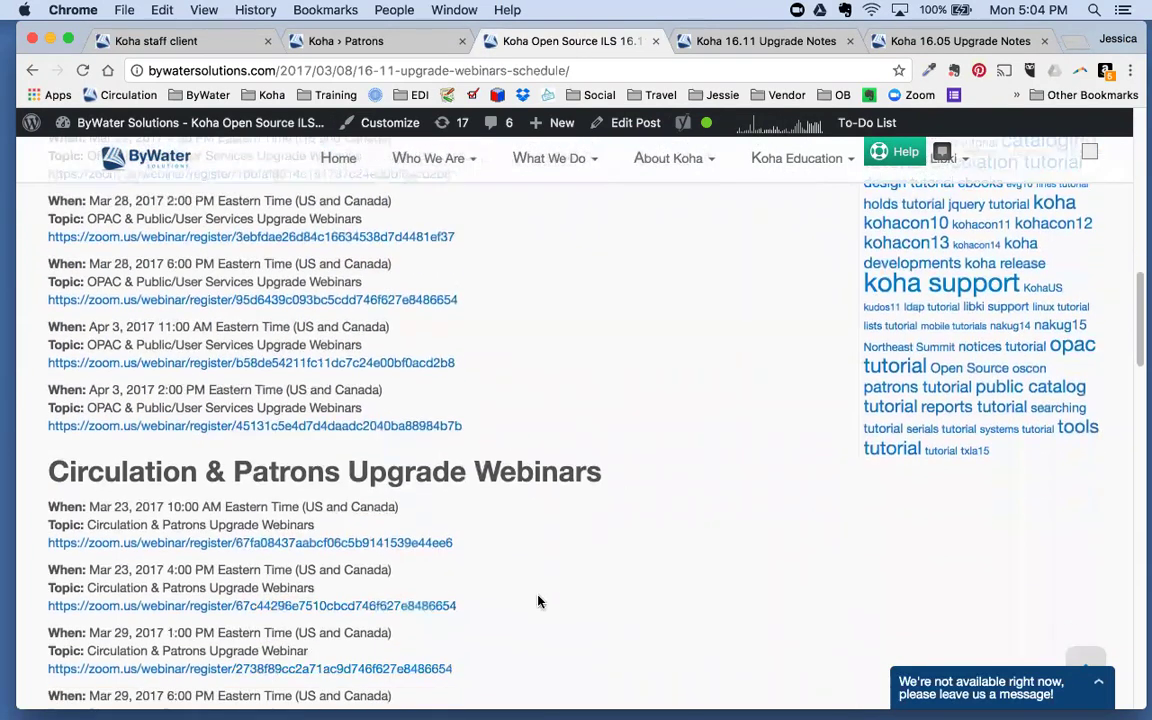
scroll(540, 603, down, 6)
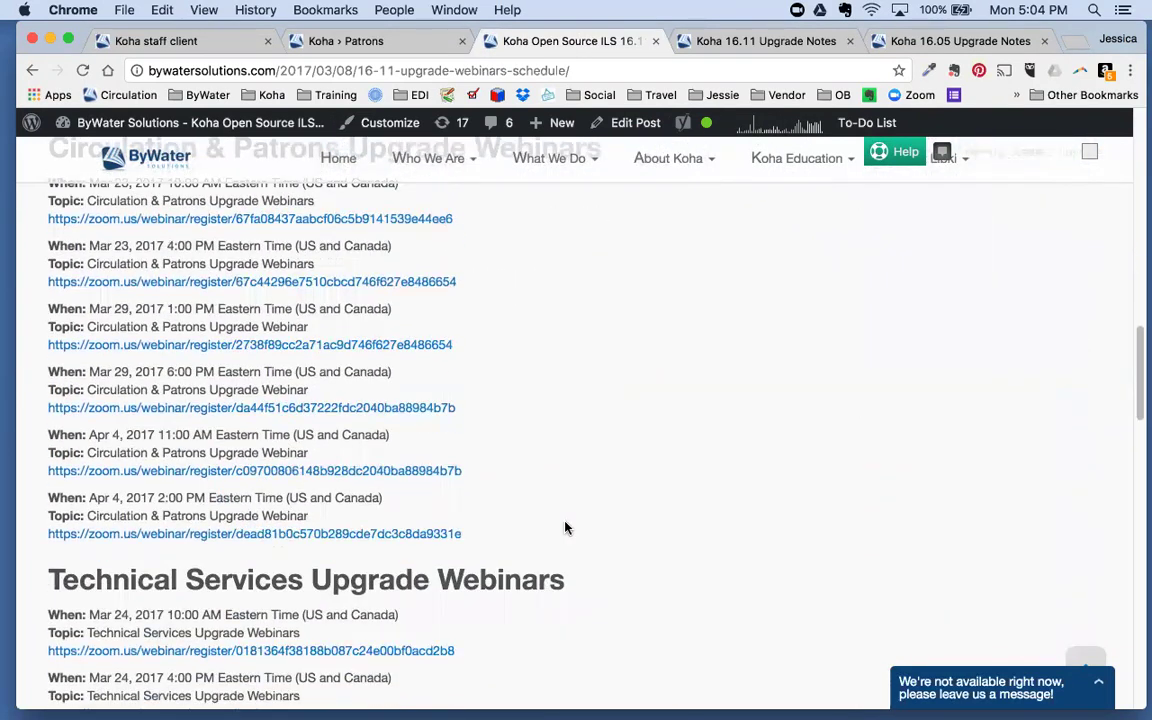
scroll(565, 528, down, 12)
scroll(565, 531, down, 8)
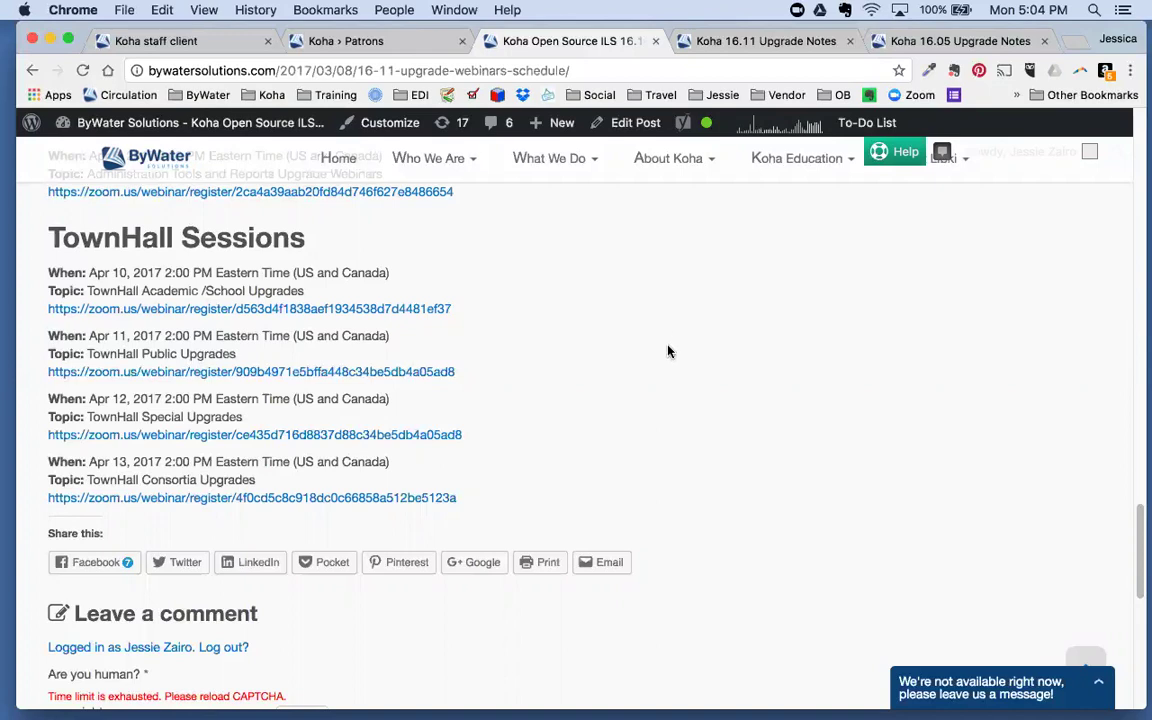
Step: Look over the Koha 16.11 Upgrade Notes page, including a brief look at the Koha 16.05 Upgrade Notes
click(778, 42)
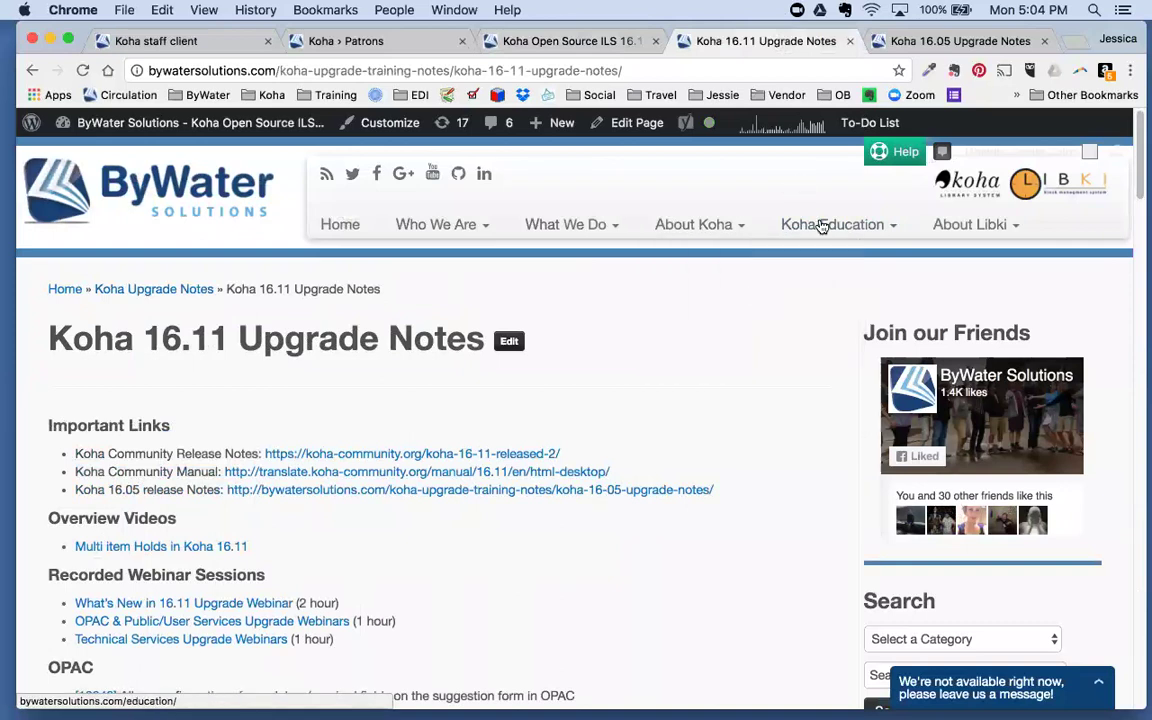
mouse_move(834, 231)
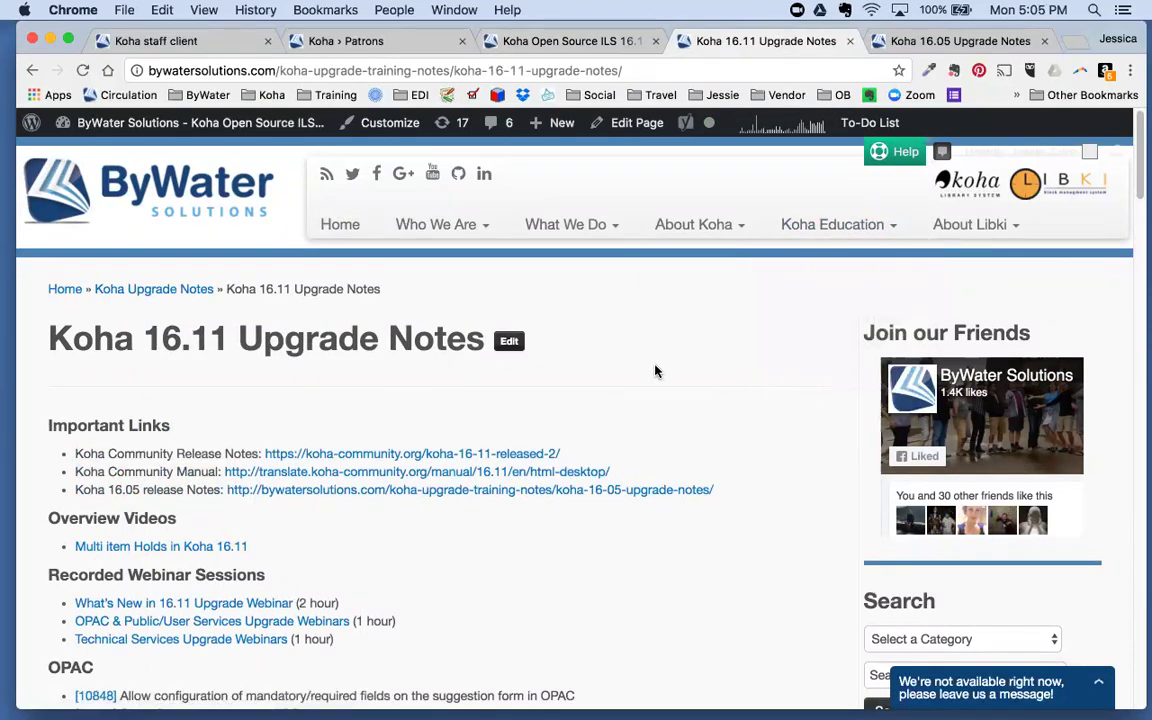
scroll(660, 376, down, 2)
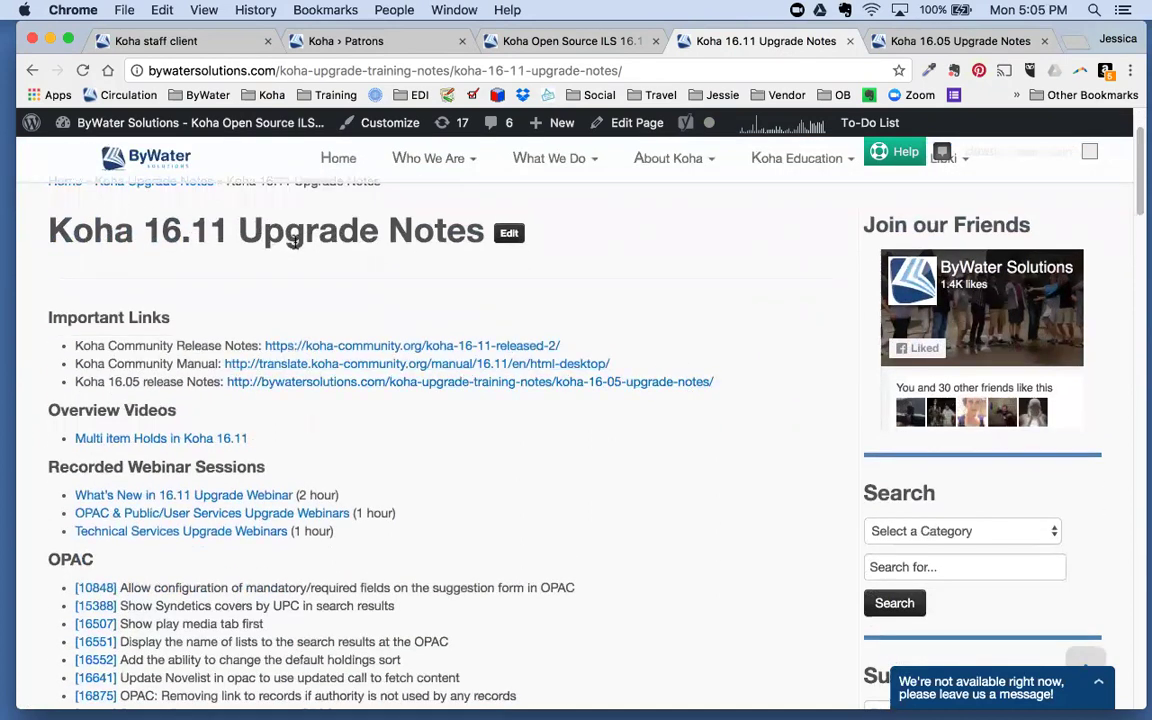
click(915, 45)
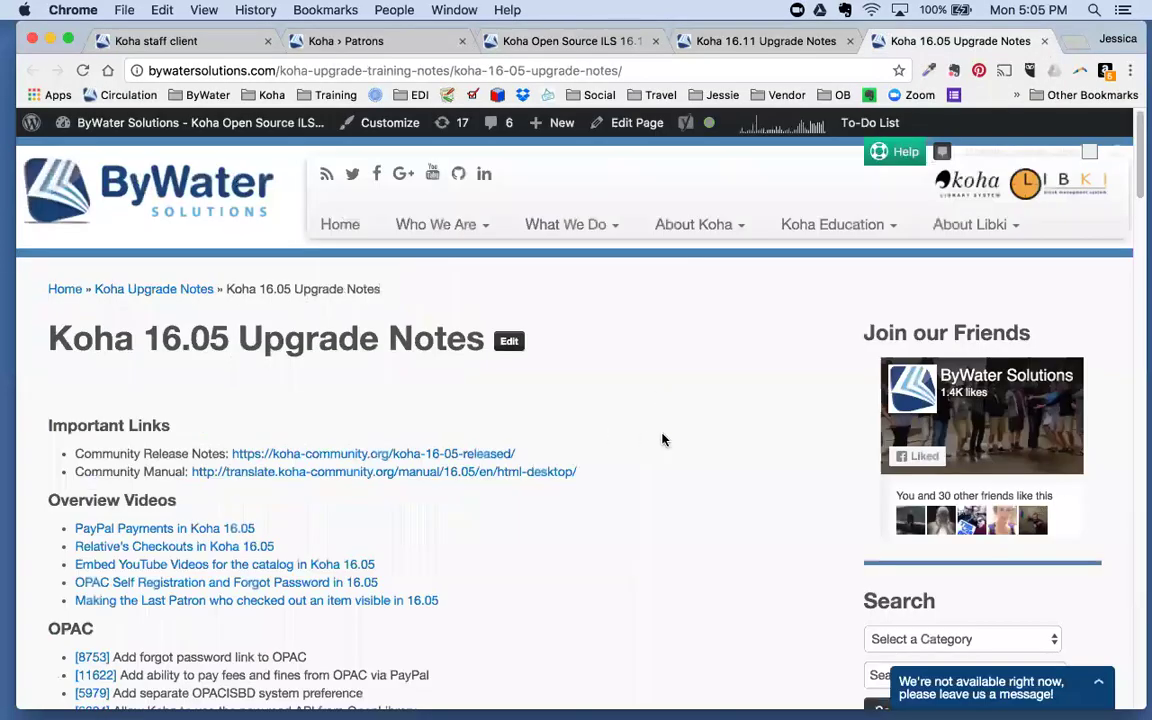
click(769, 45)
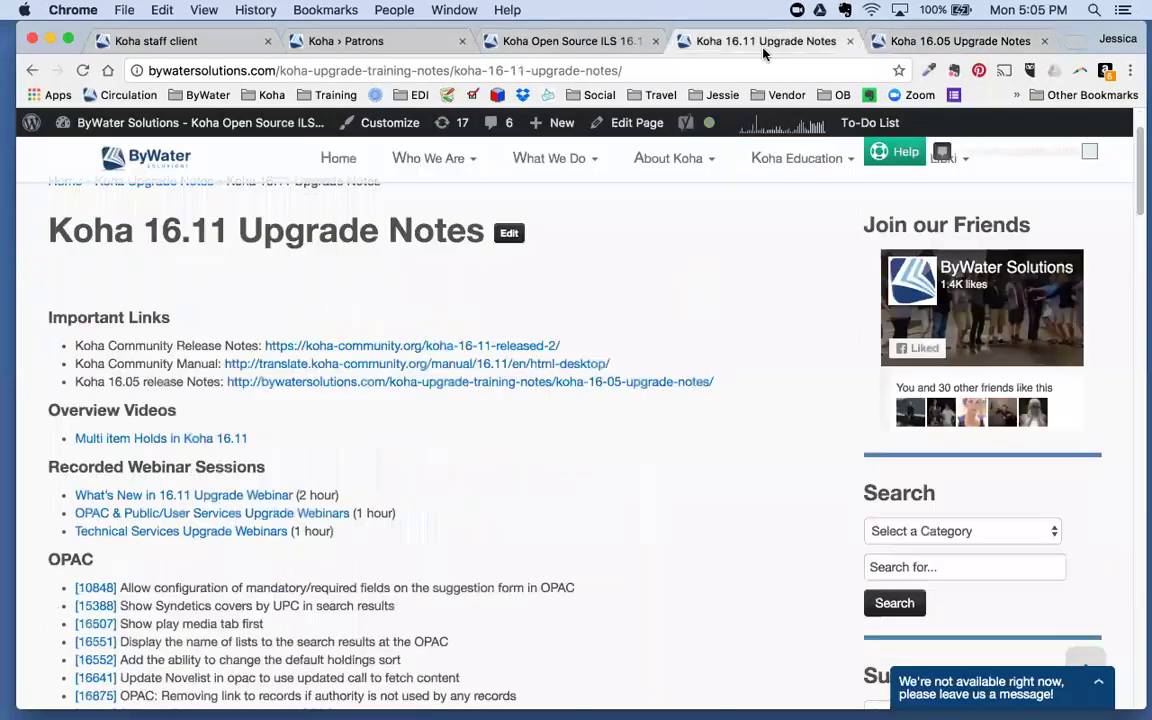
scroll(660, 476, down, 5)
scroll(662, 476, up, 5)
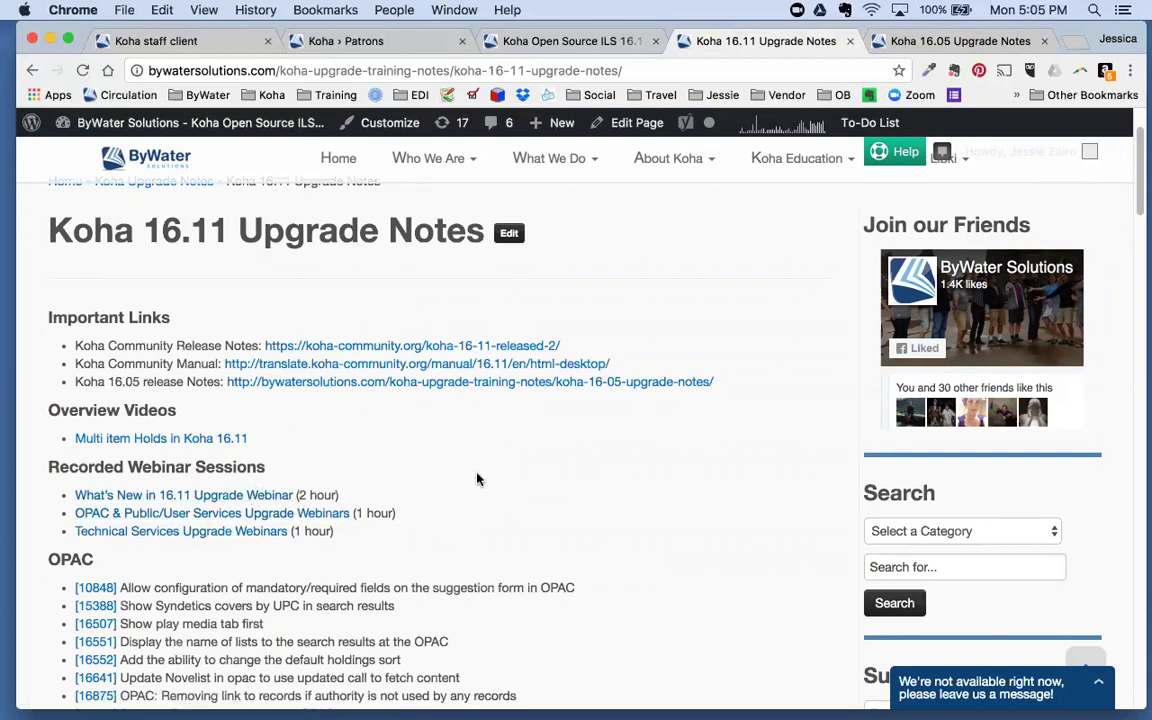
scroll(476, 478, up, 2)
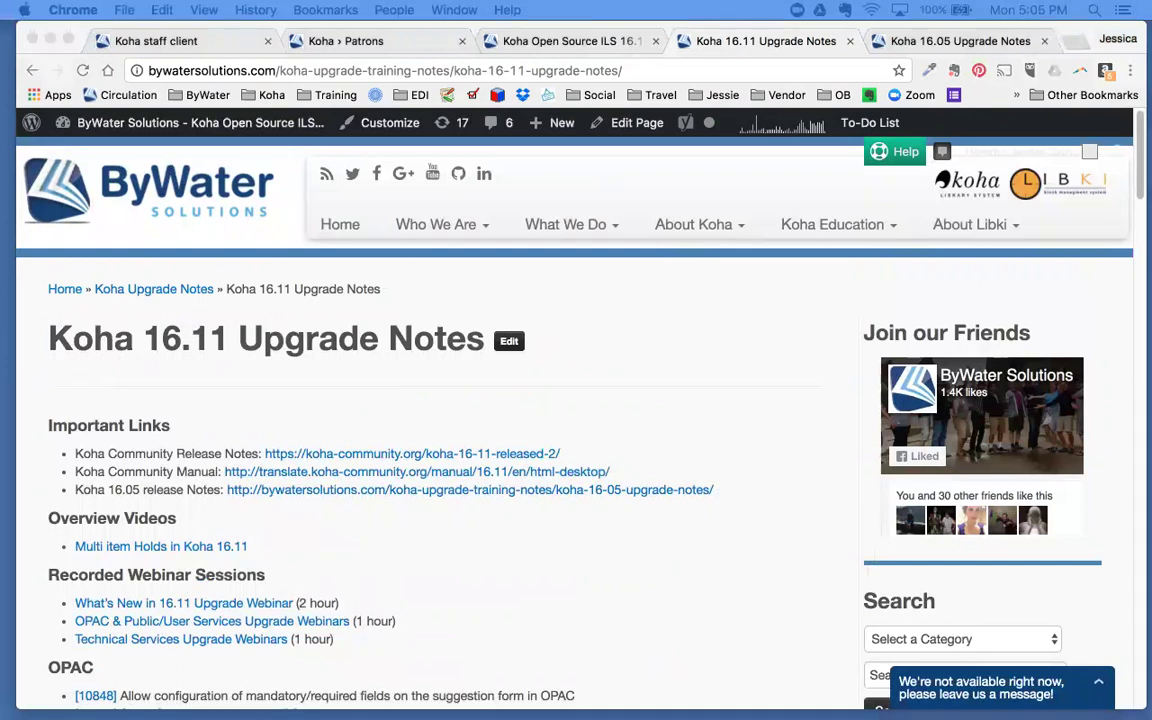
Step: Return to the Koha staff client and open the Batch patron deletion/anonymization tool
click(183, 43)
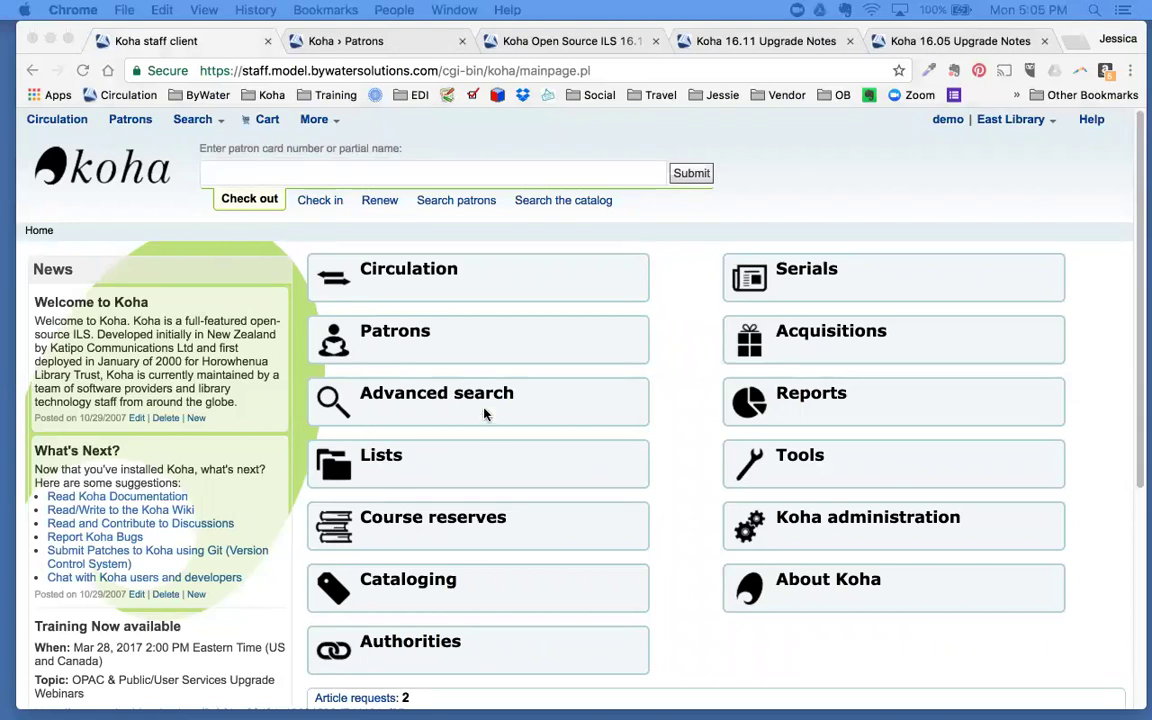
click(830, 484)
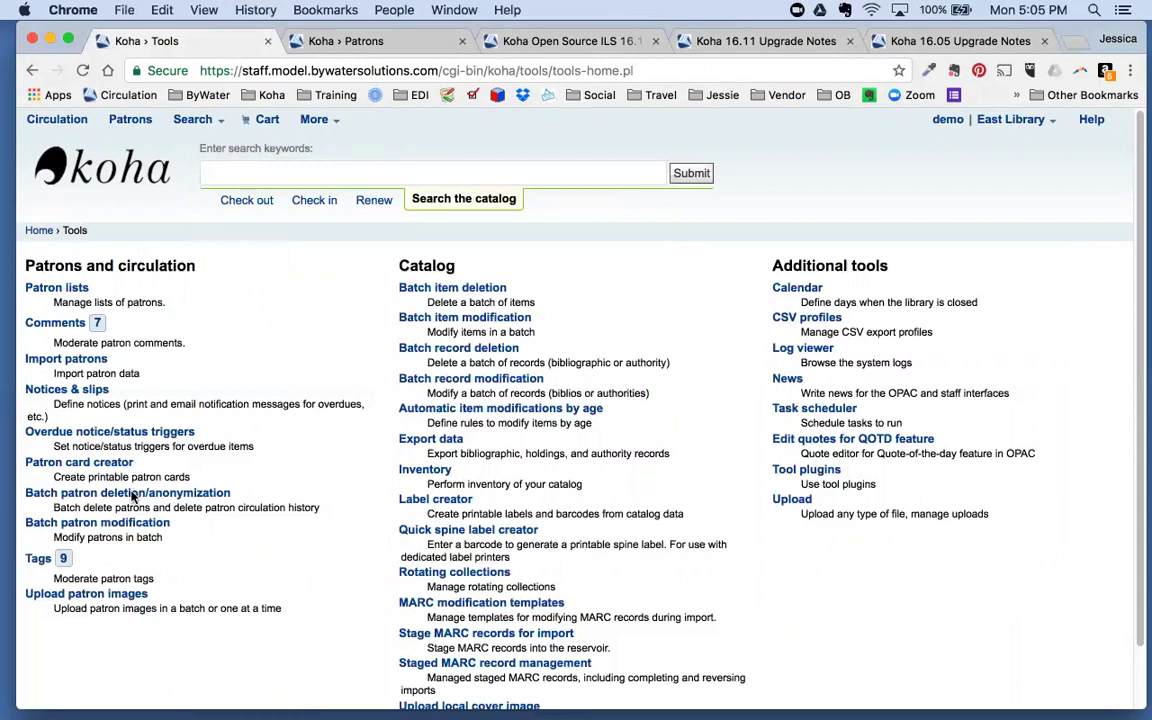
click(51, 497)
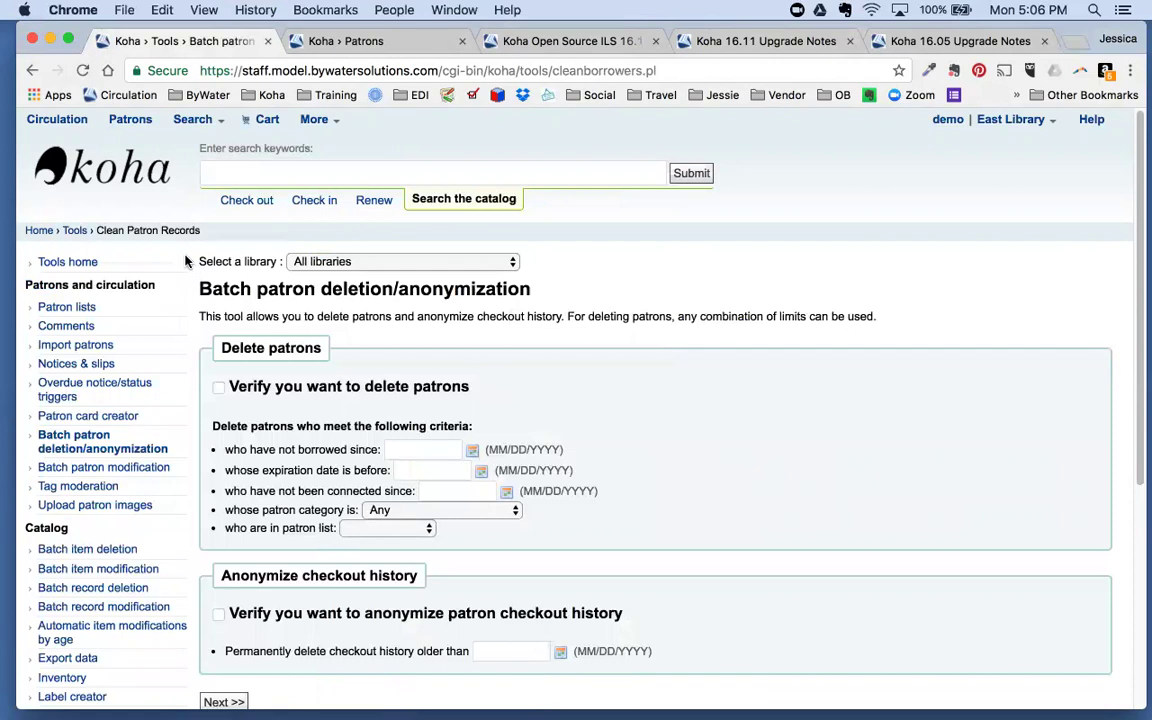
Step: Examine the library choices offered for batch patron deletion/anonymization, leaving the selection at All libraries
drag(169, 240, 655, 660)
mouse_move(200, 260)
mouse_down()
mouse_move(289, 263)
mouse_move(198, 262)
mouse_up()
click(548, 266)
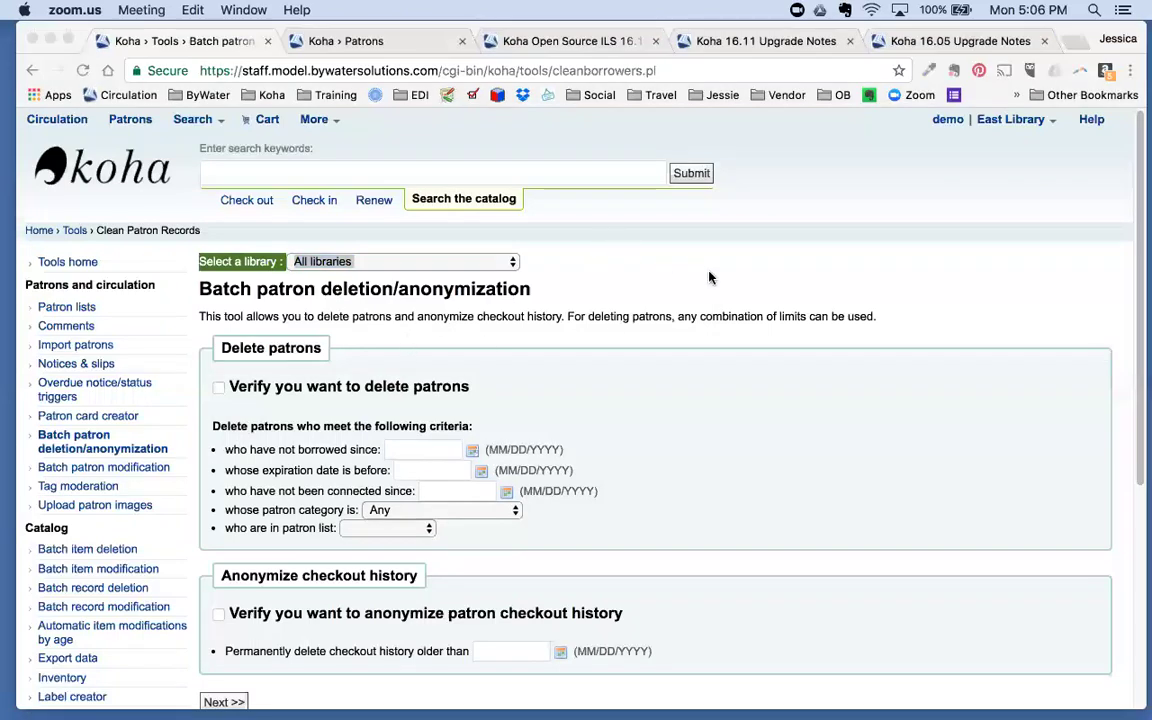
drag(787, 123, 0, 123)
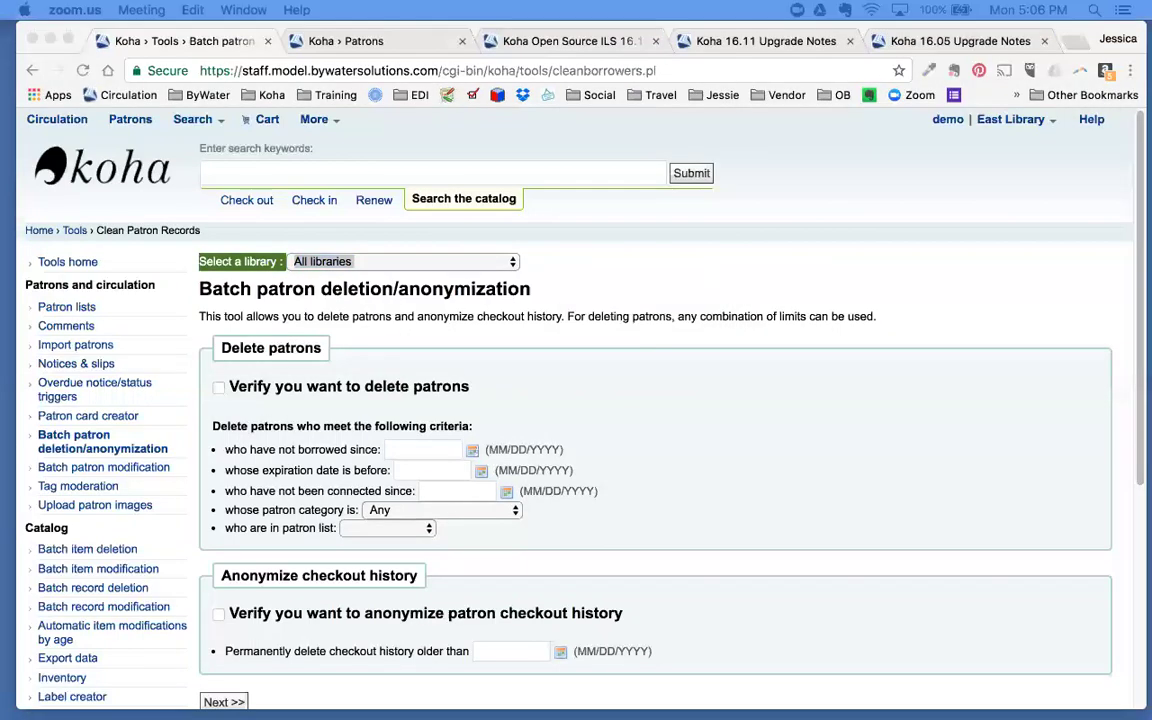
click(333, 265)
click(379, 265)
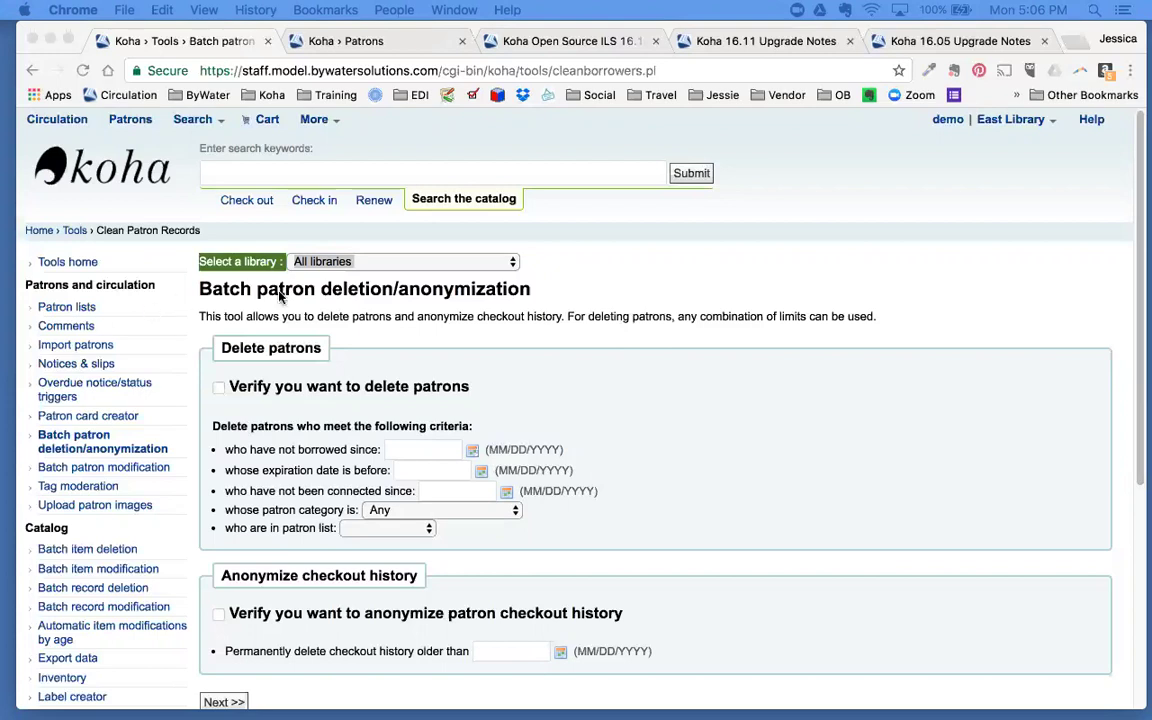
click(298, 262)
click(298, 262)
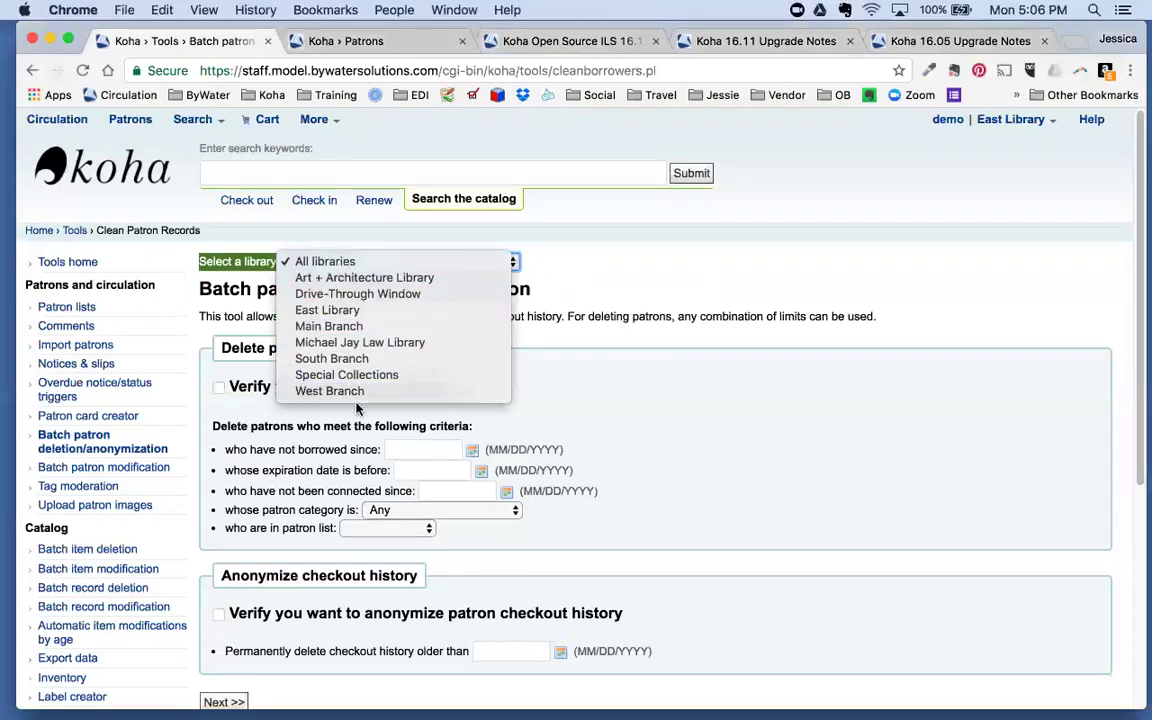
click(690, 273)
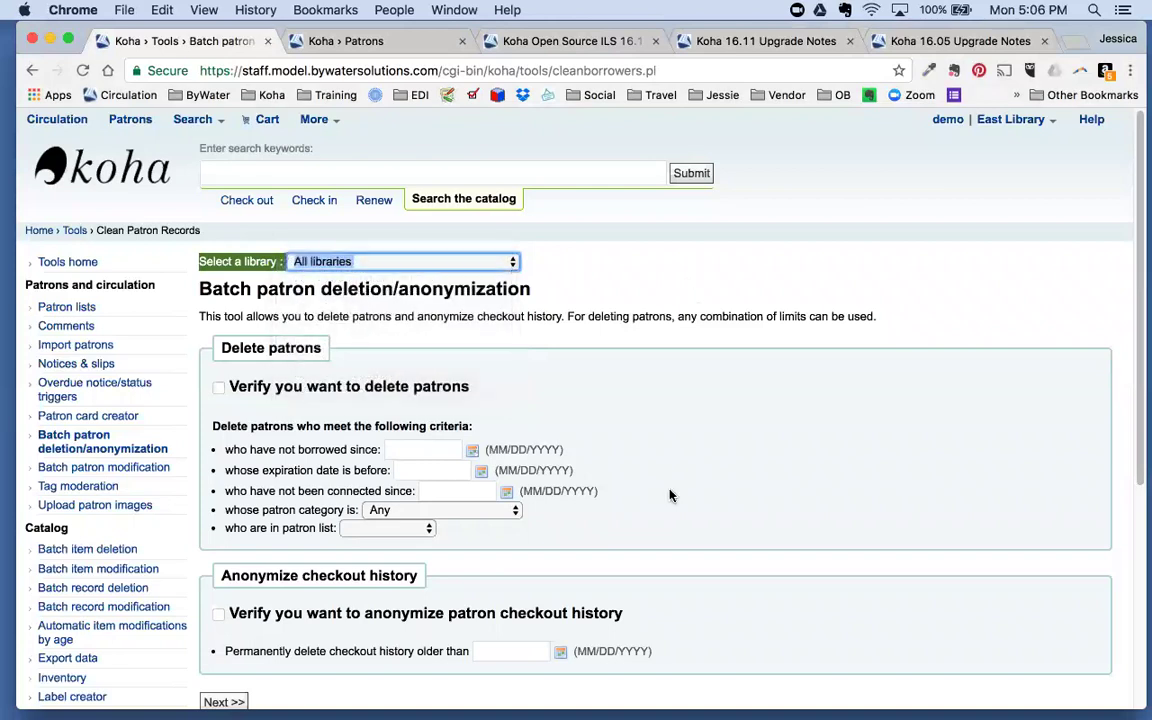
scroll(668, 495, down, 1)
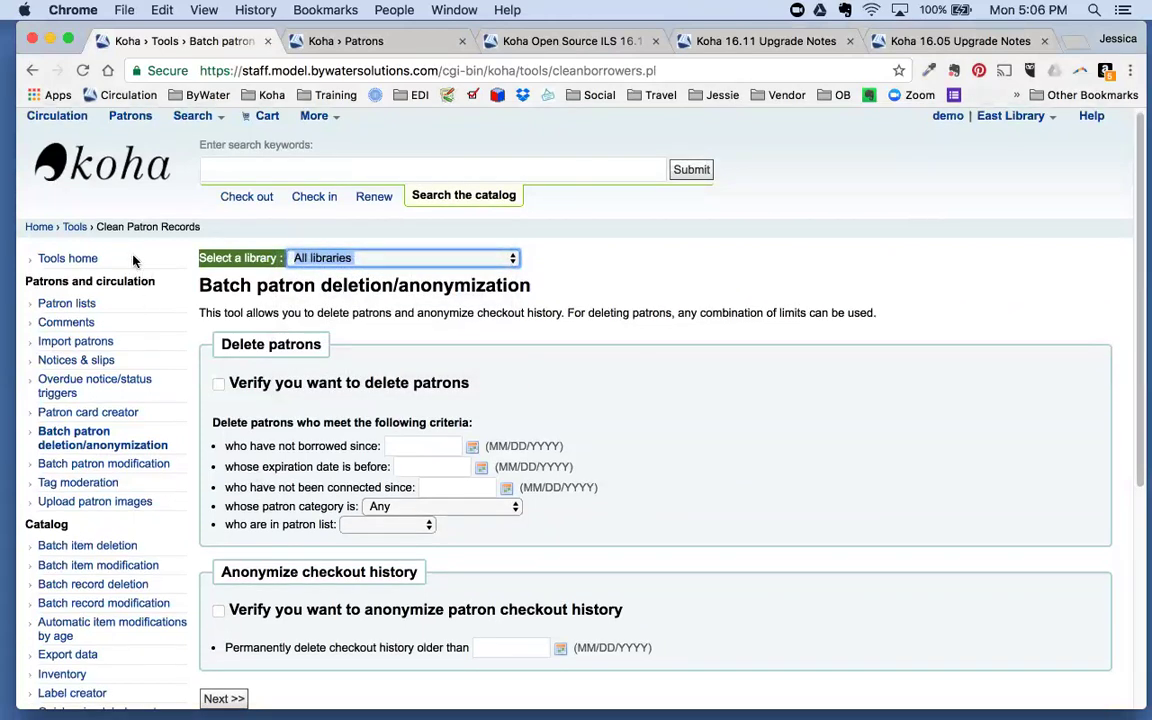
Step: Open the Batch patron modification tool and load the patrons from the Nursing Home patron list
click(78, 230)
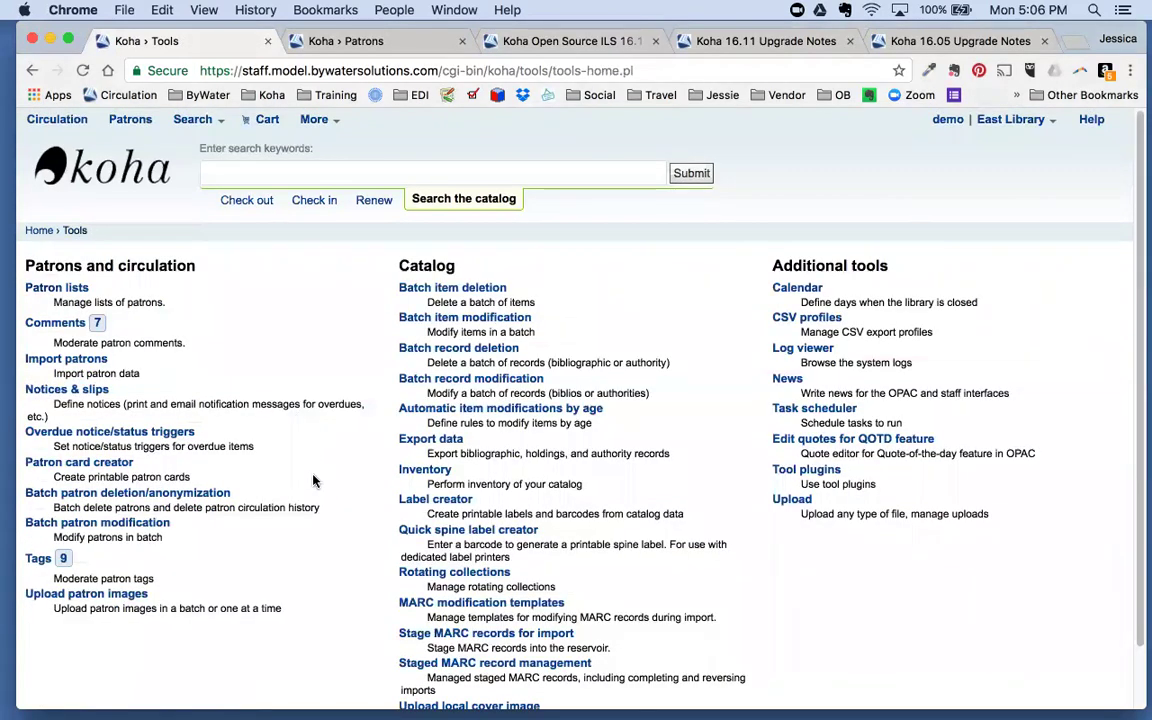
scroll(313, 481, down, 1)
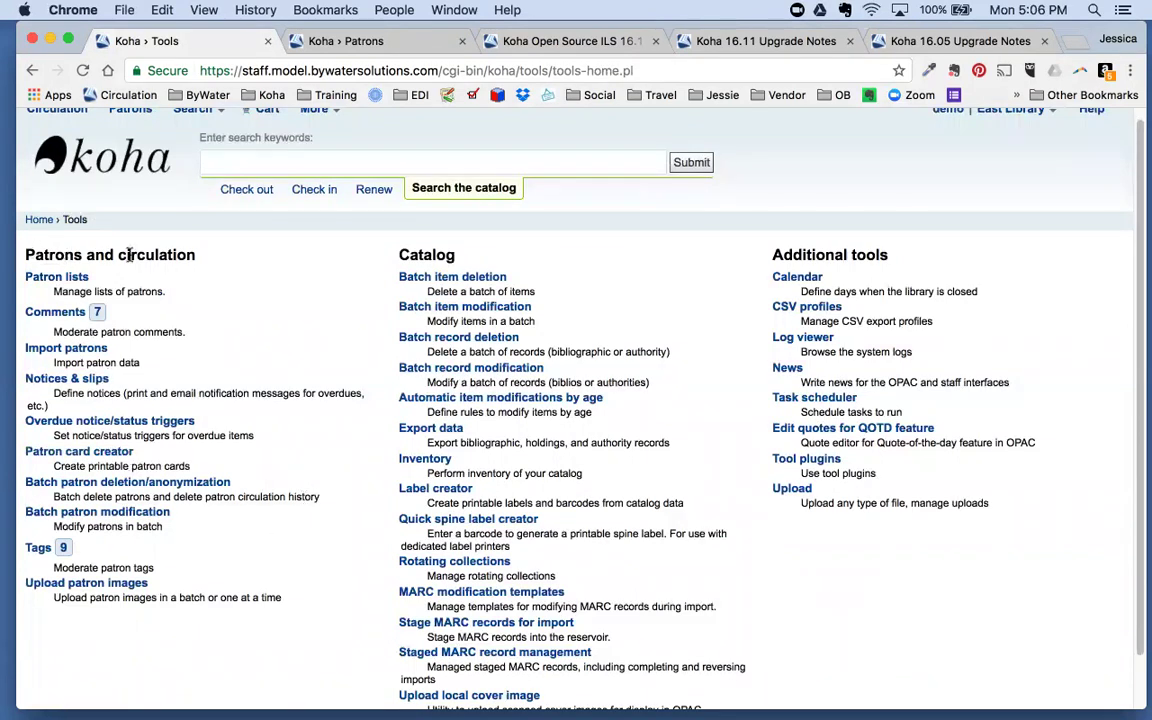
click(116, 513)
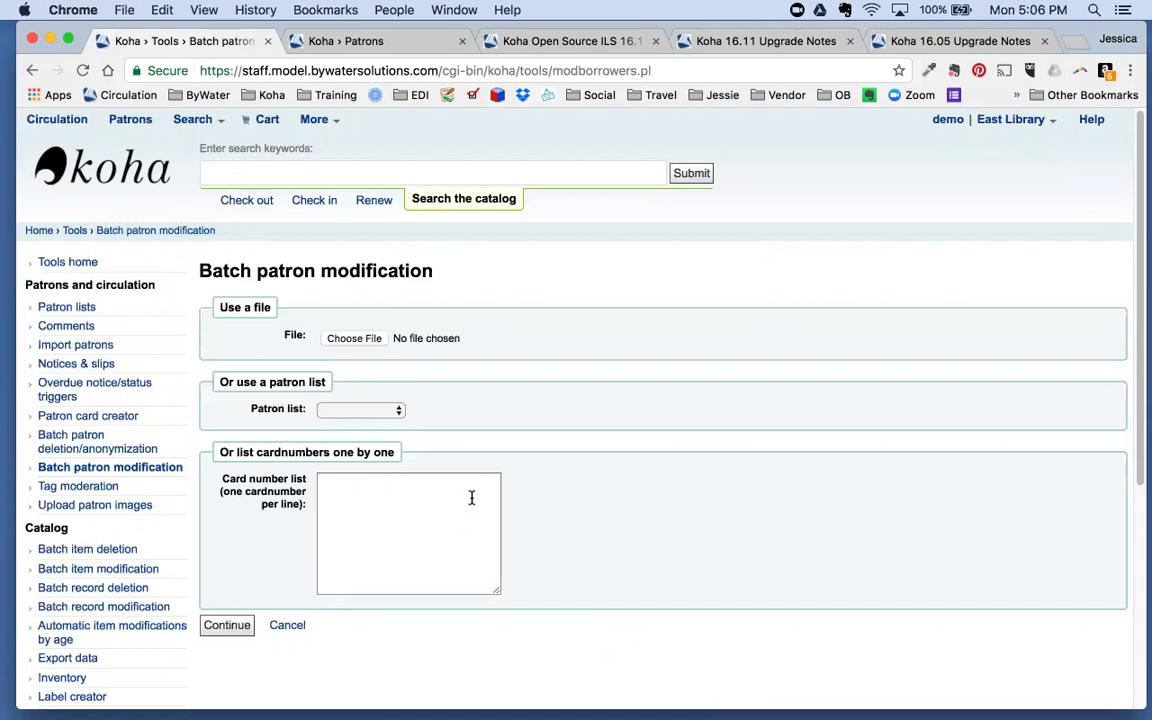
click(368, 412)
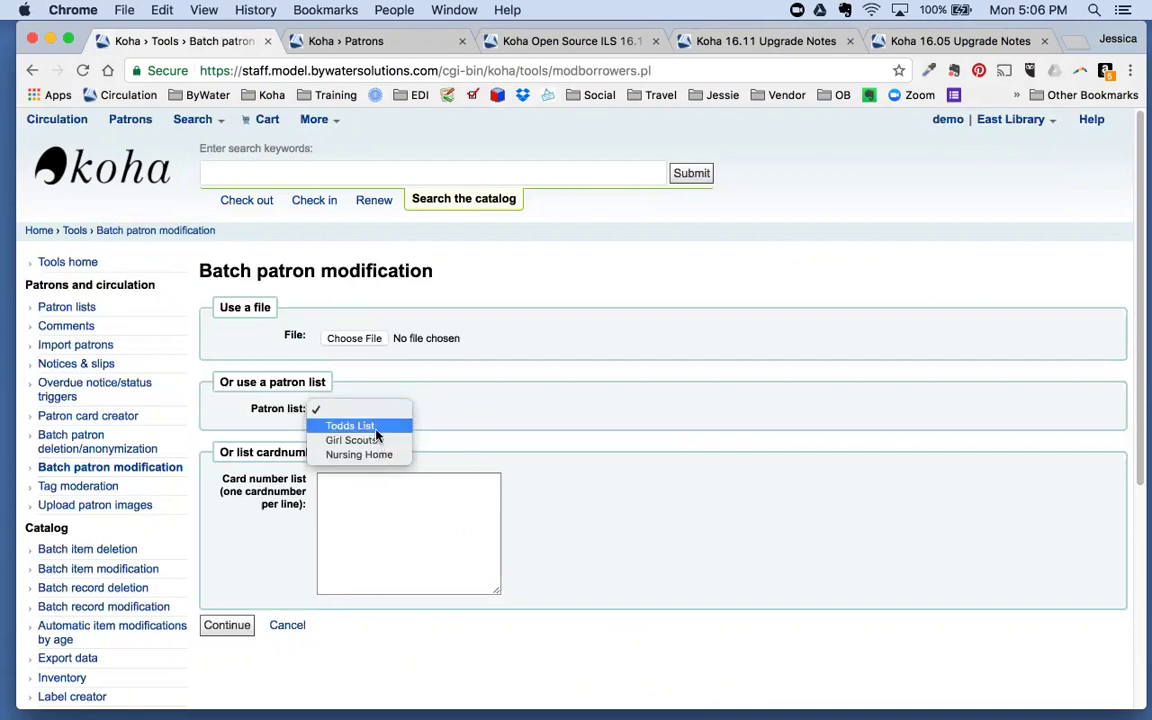
click(378, 457)
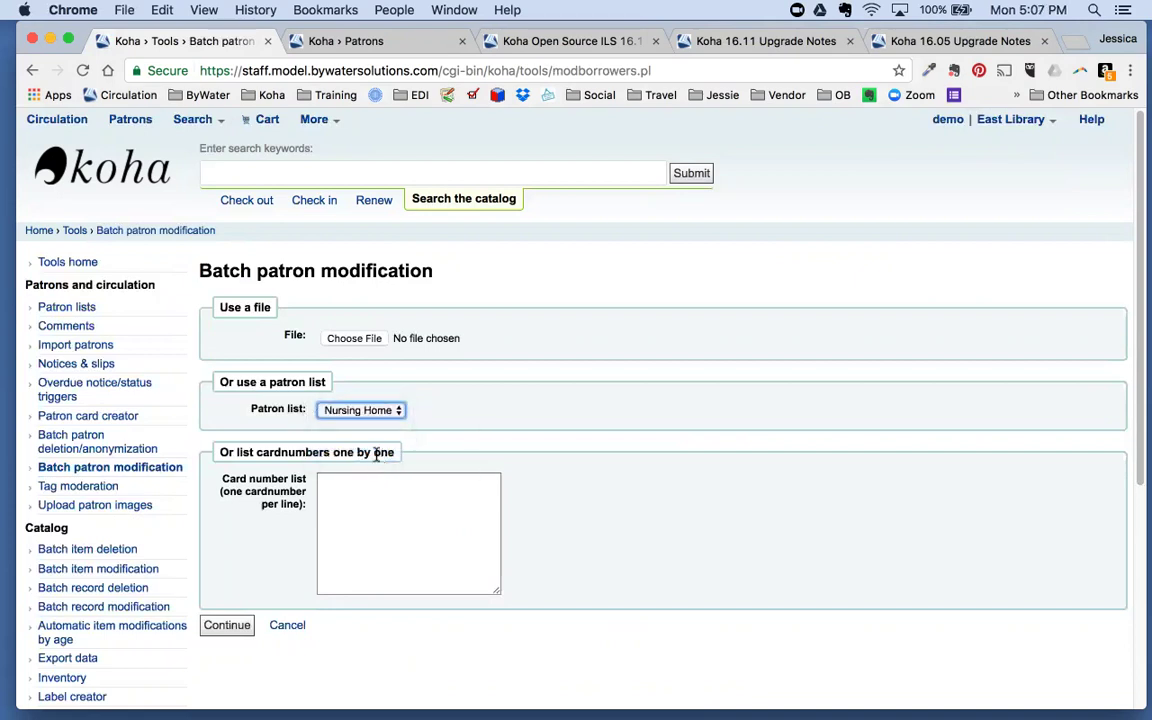
click(225, 628)
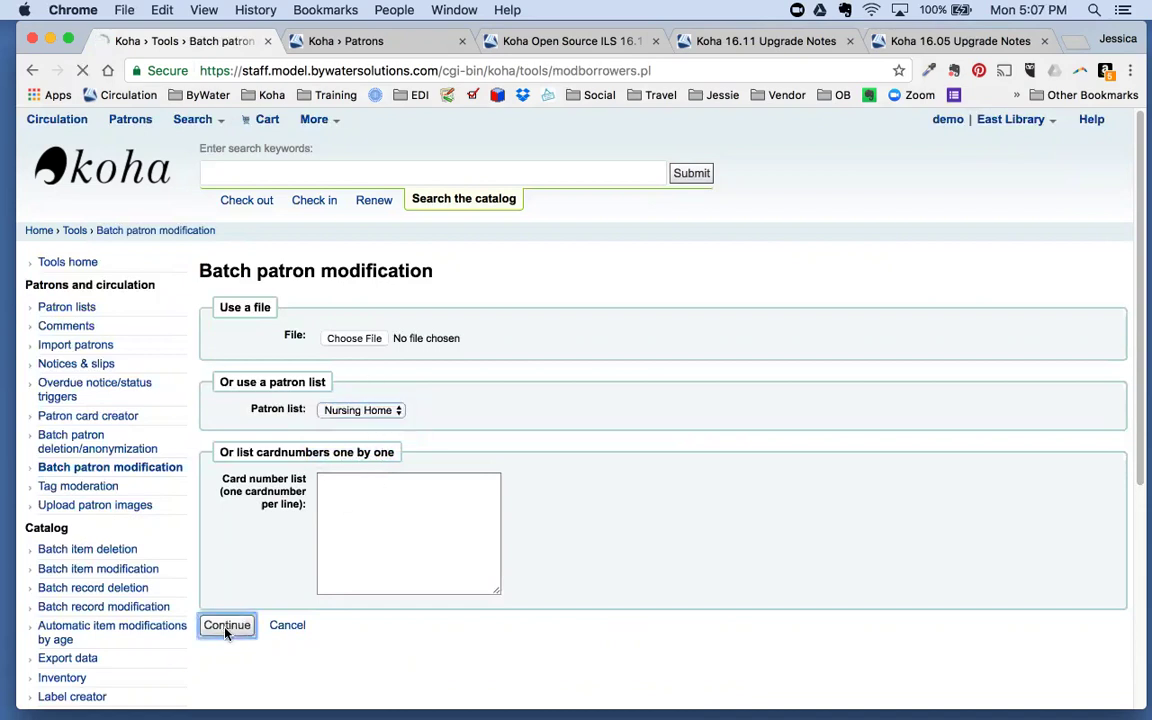
Step: Examine the loaded patrons table and the Edit patrons fields, especially the Circulation note and OPAC note
scroll(500, 290, down, 1)
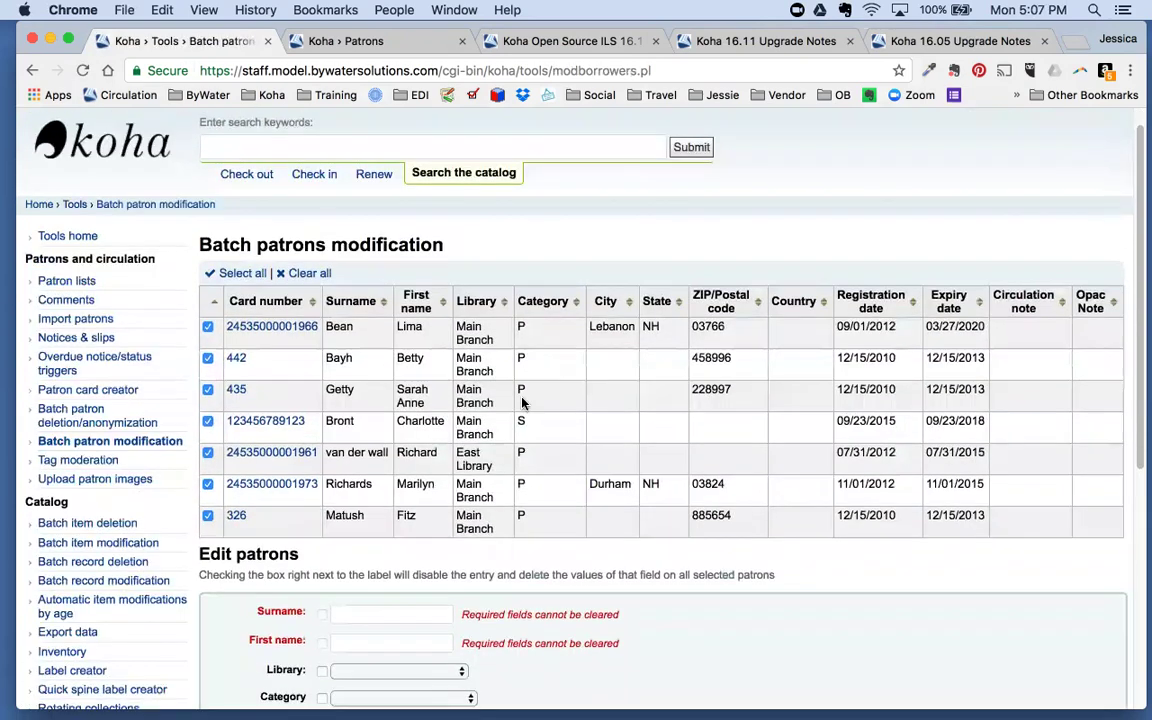
scroll(416, 422, down, 8)
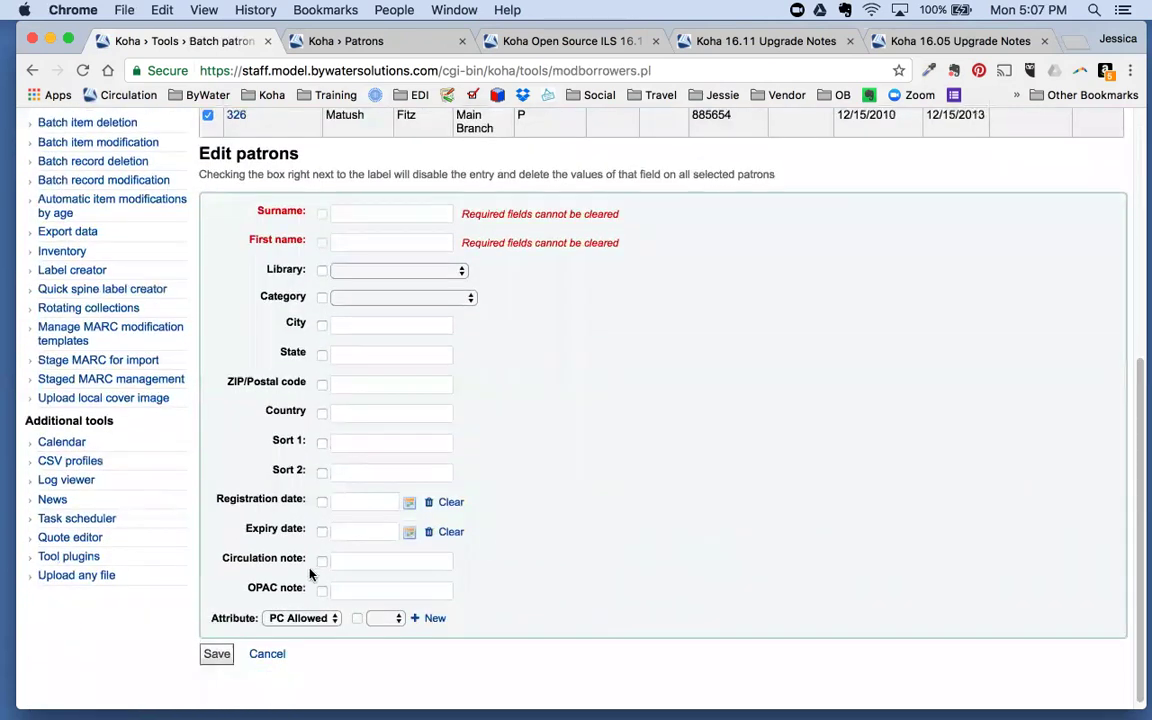
drag(259, 595, 305, 596)
scroll(367, 655, up, 5)
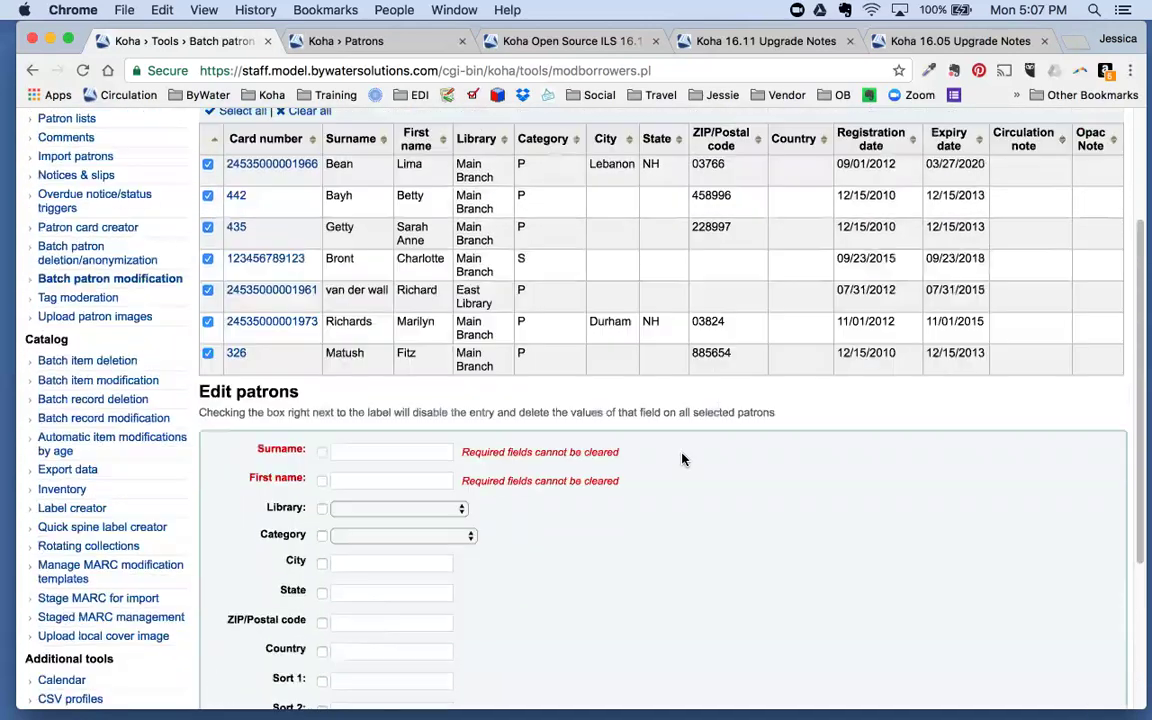
scroll(540, 398, up, 1)
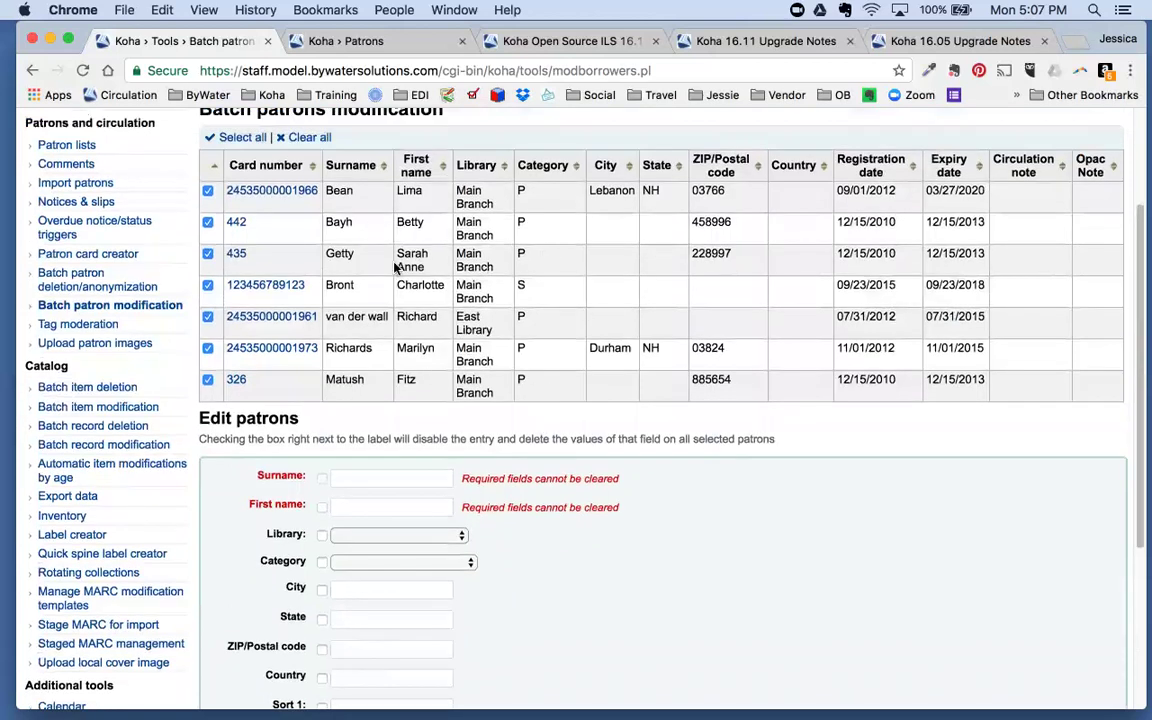
scroll(807, 622, down, 5)
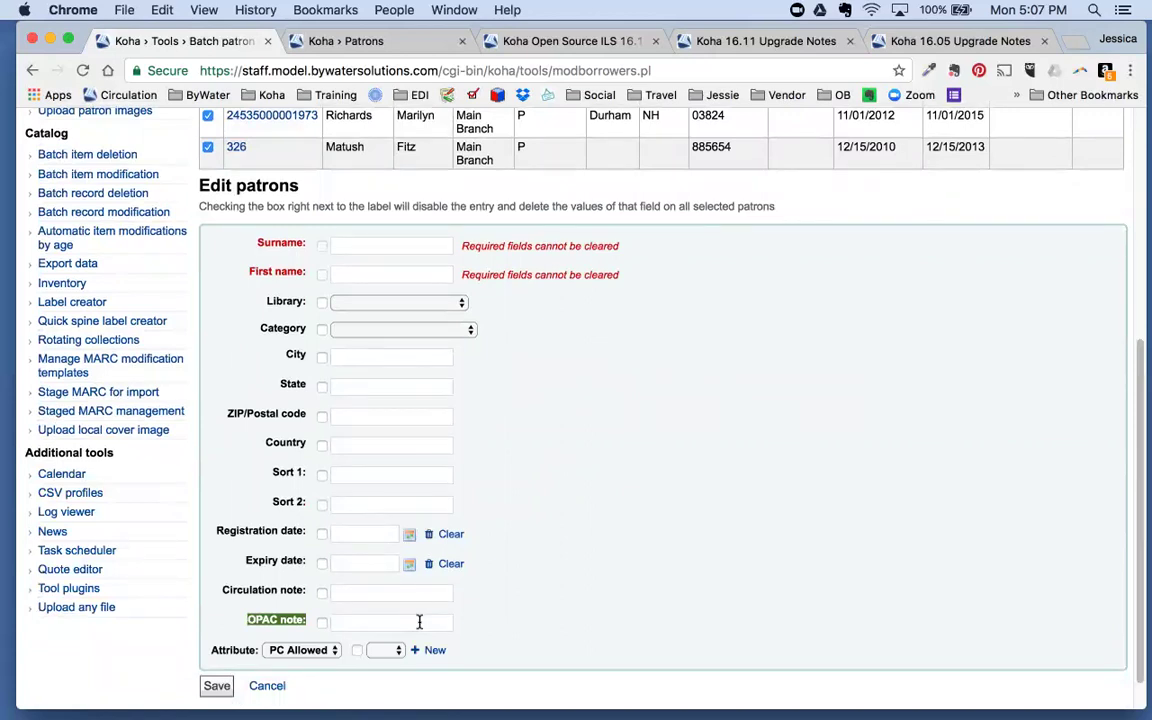
click(405, 623)
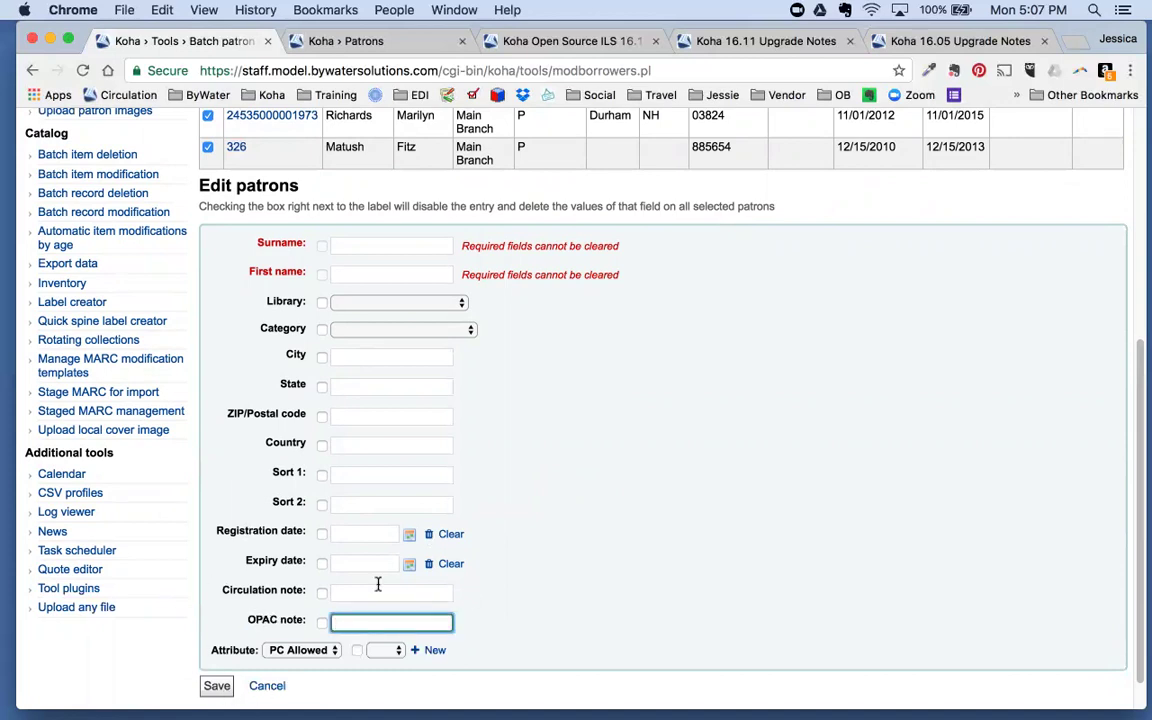
scroll(622, 453, up, 5)
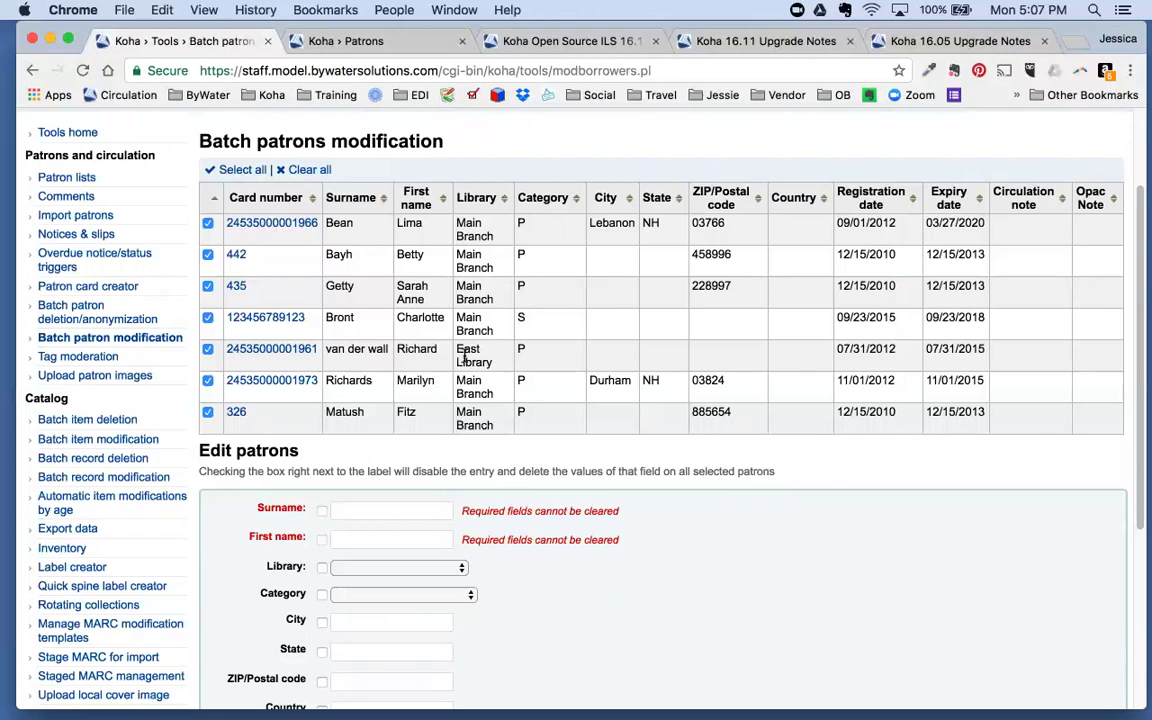
Step: Review the Edit patrons form down to the OPAC note field, and look over the loaded patrons table again
scroll(696, 472, down, 1)
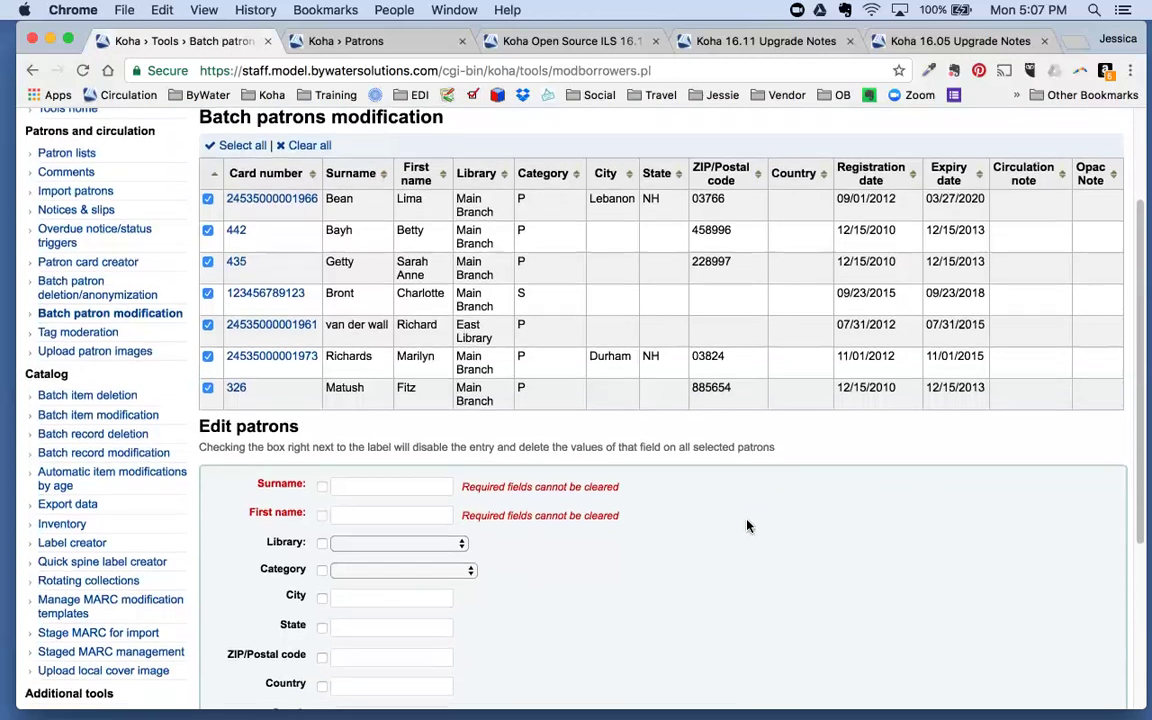
scroll(747, 526, down, 5)
scroll(589, 589, down, 1)
click(372, 631)
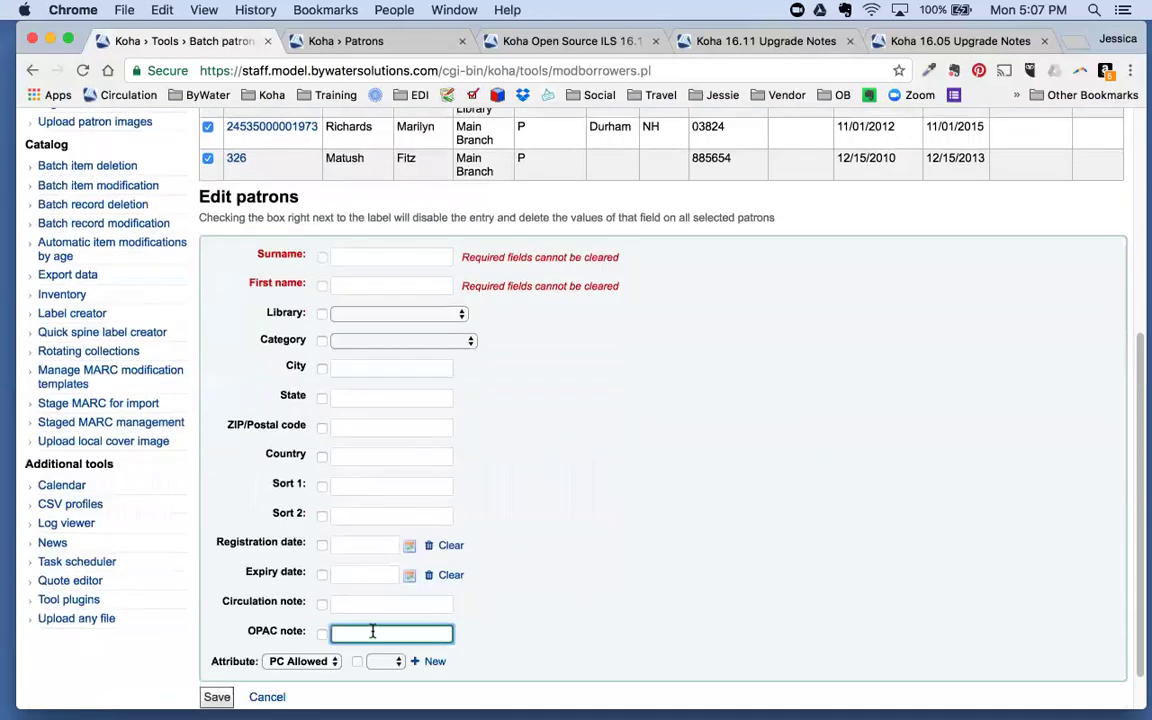
scroll(684, 561, up, 5)
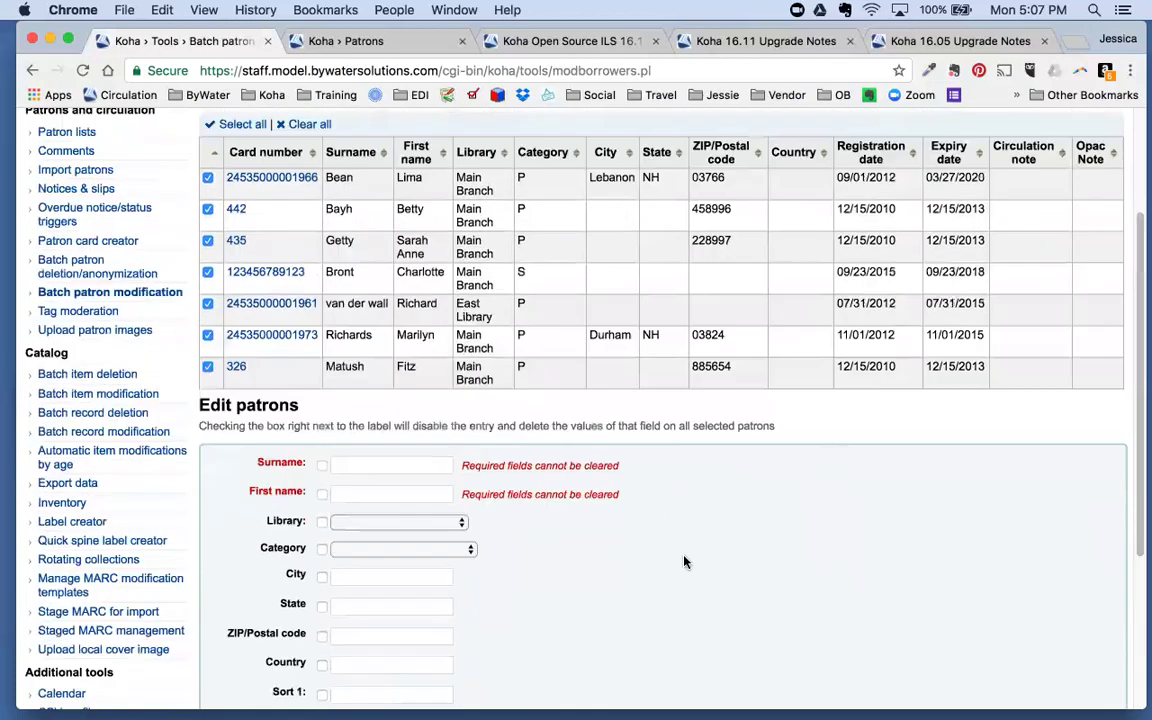
scroll(684, 562, up, 1)
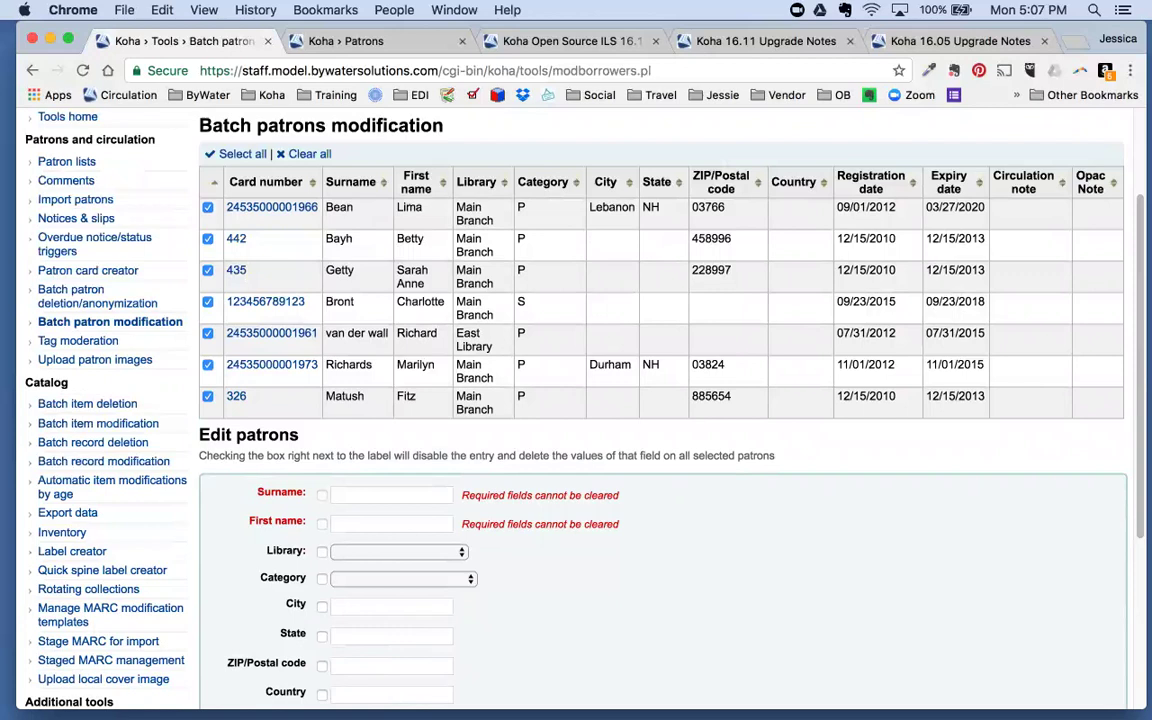
scroll(100, 380, up, 2)
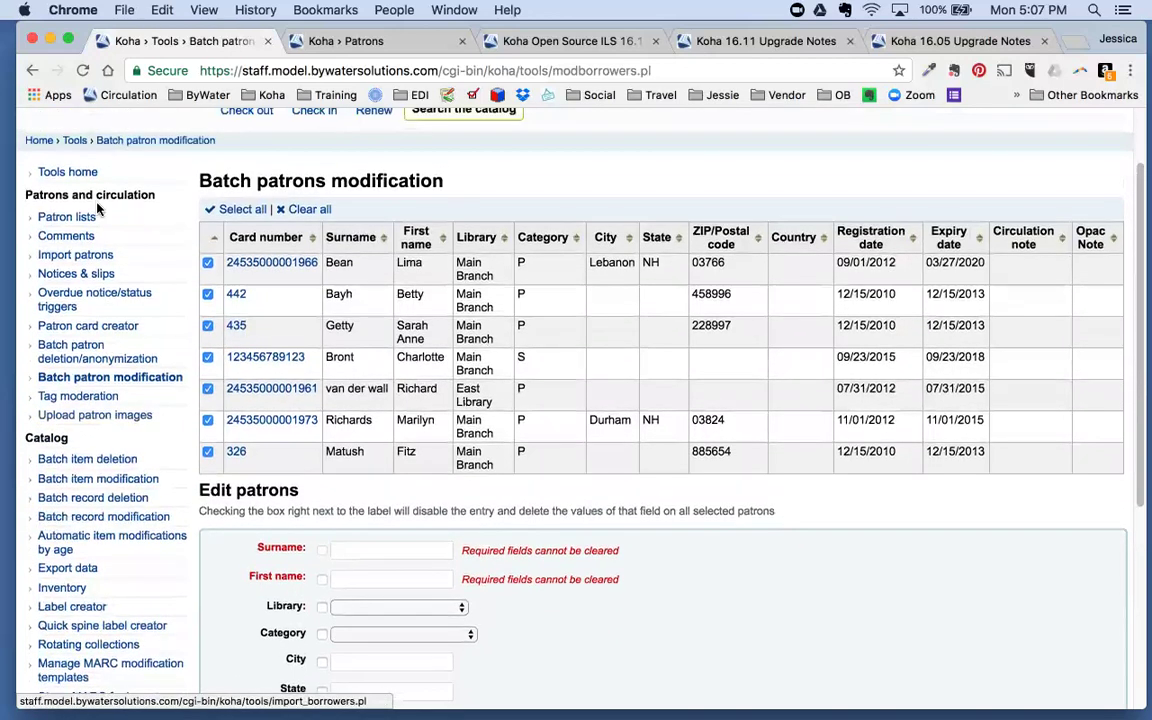
Step: Go back to the Tools home page and open the Patron lists tool
click(66, 141)
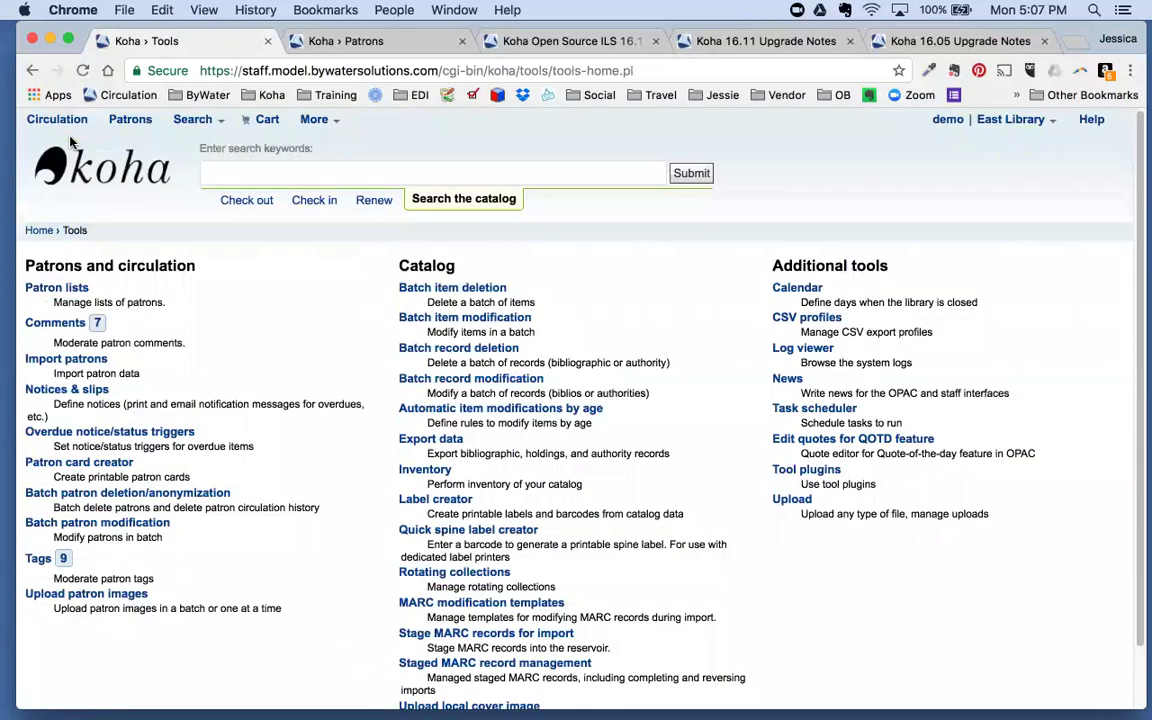
click(57, 289)
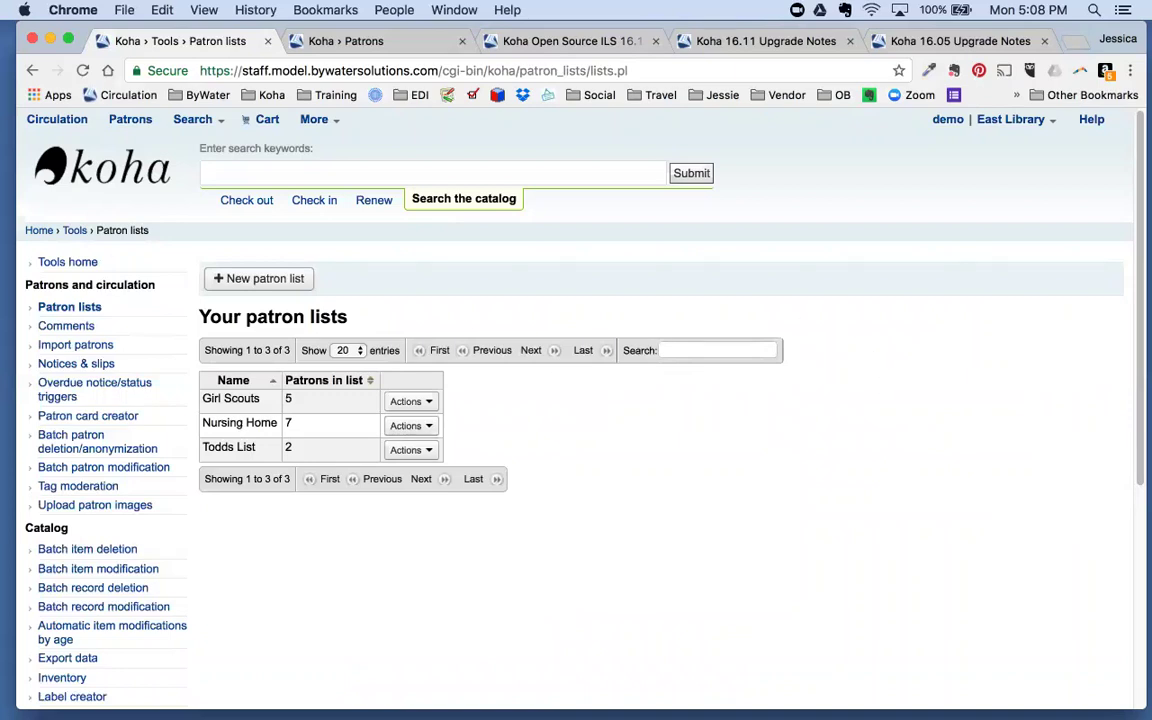
click(247, 199)
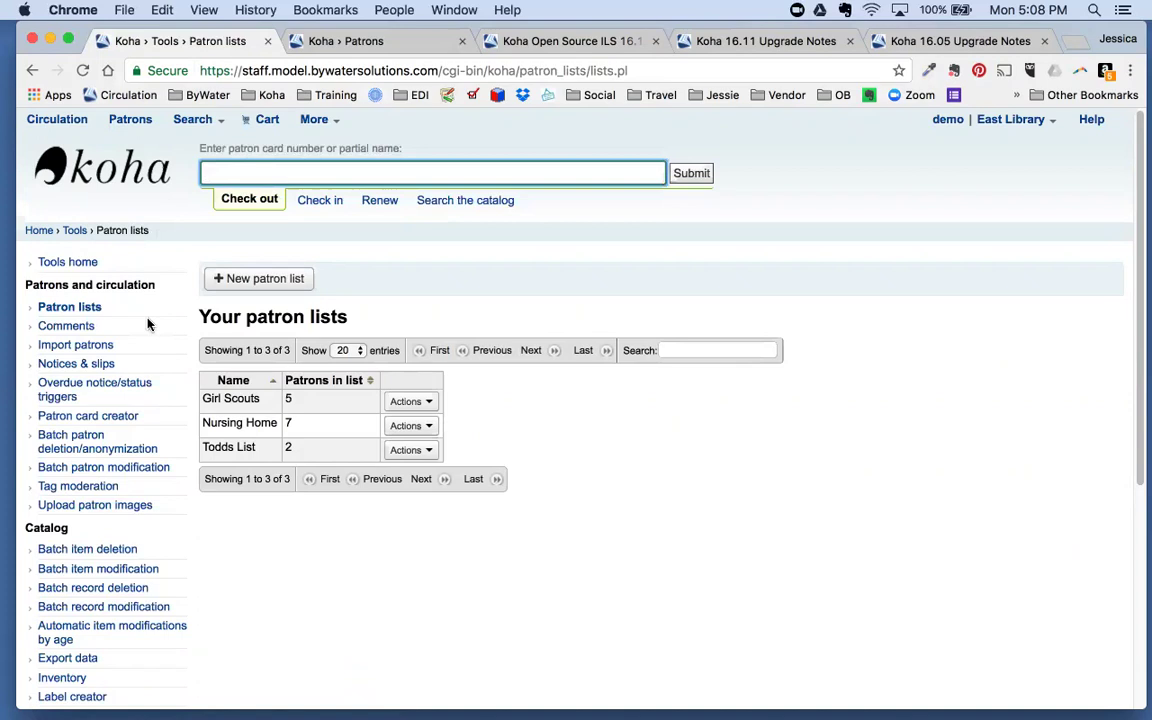
click(195, 558)
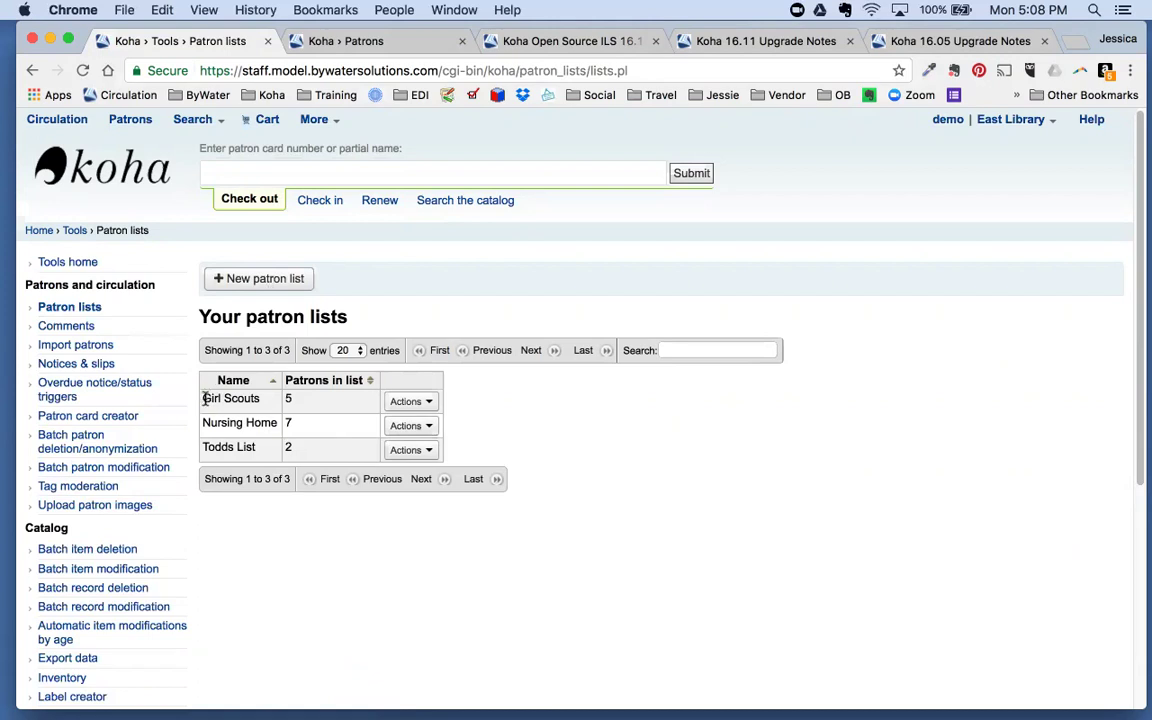
Step: Start a batch deletion of the patrons in the Girl Scouts list
drag(205, 398, 262, 400)
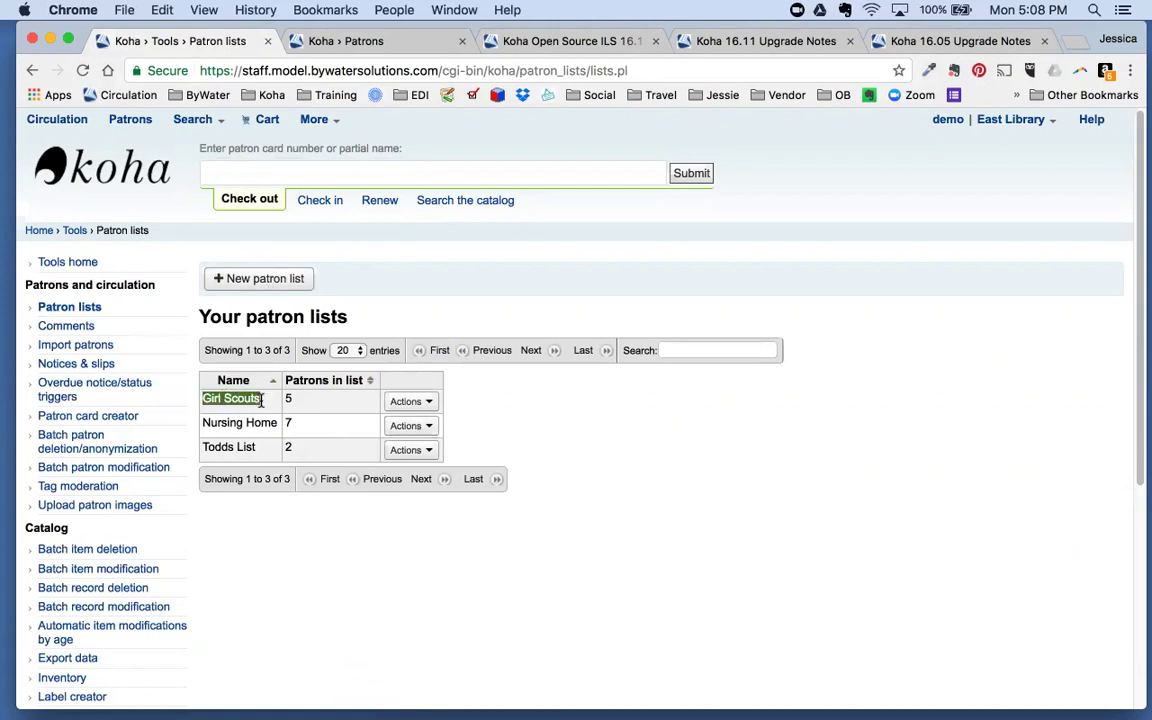
click(428, 402)
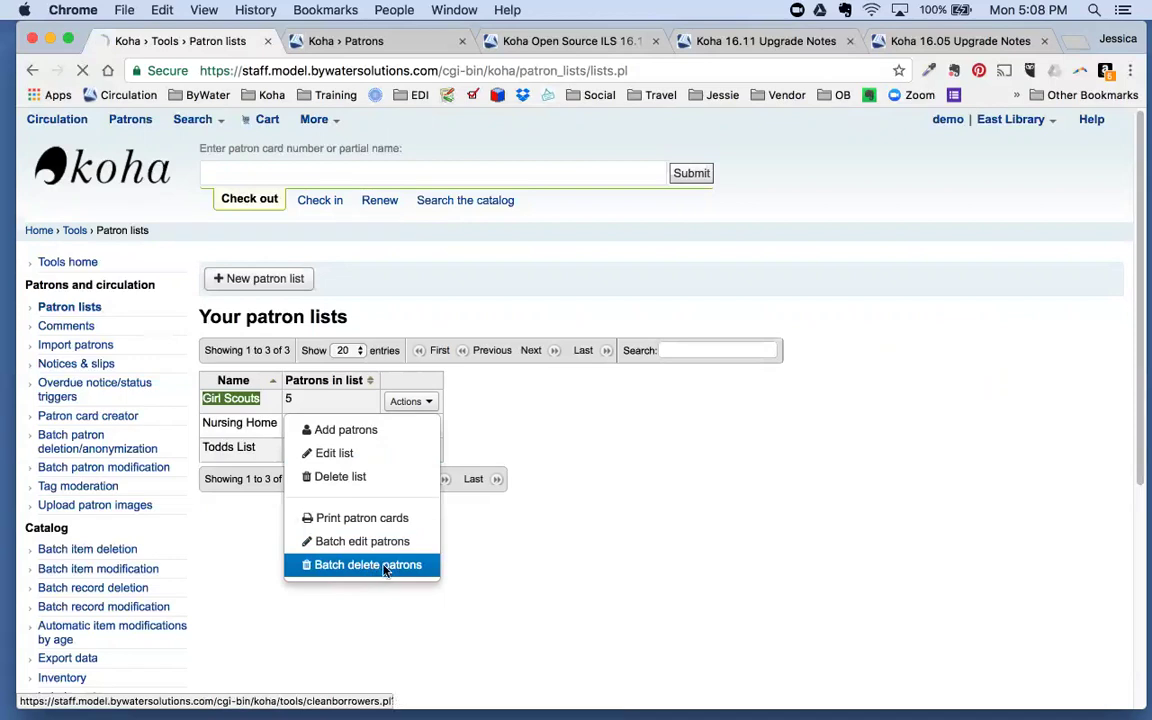
click(386, 568)
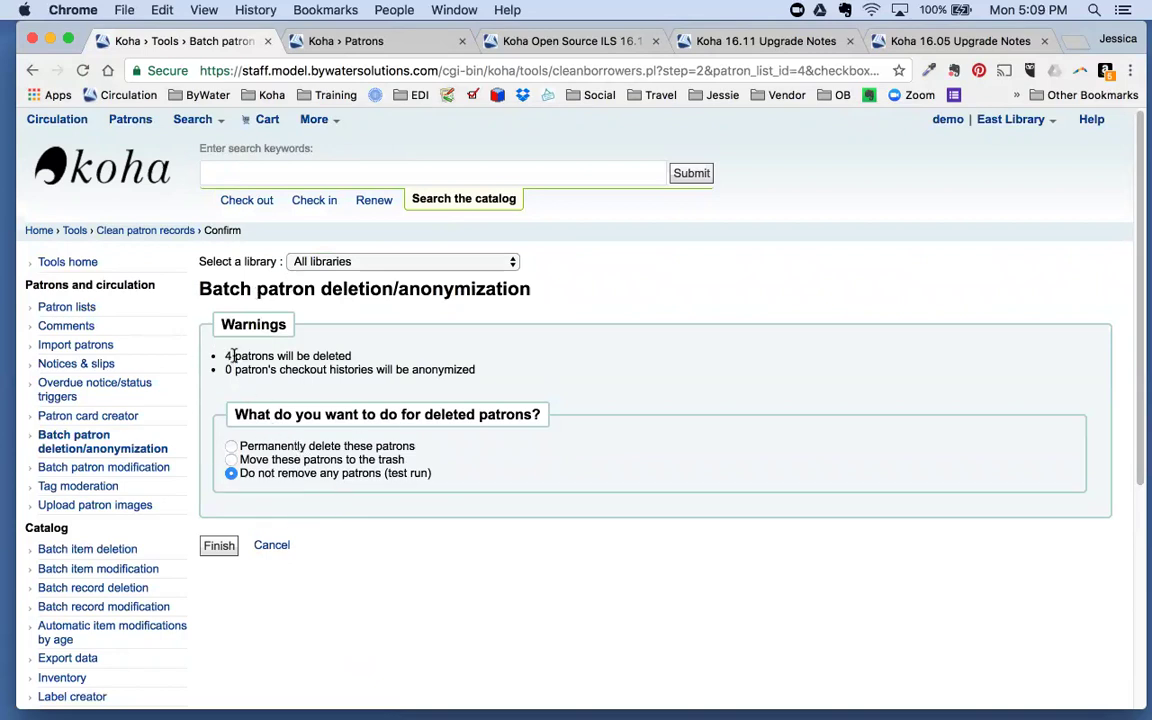
Step: Examine the deletion warnings and the permanent delete, trash and test run options, and return to the patron lists without finishing
drag(225, 356, 363, 349)
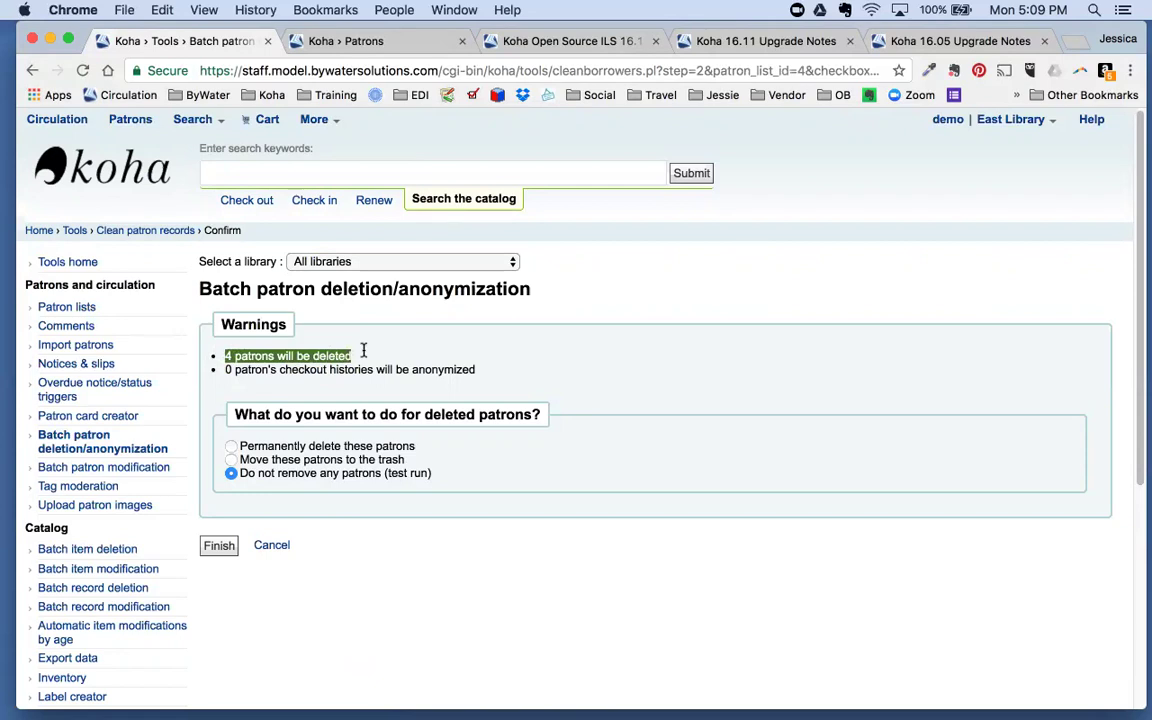
click(268, 446)
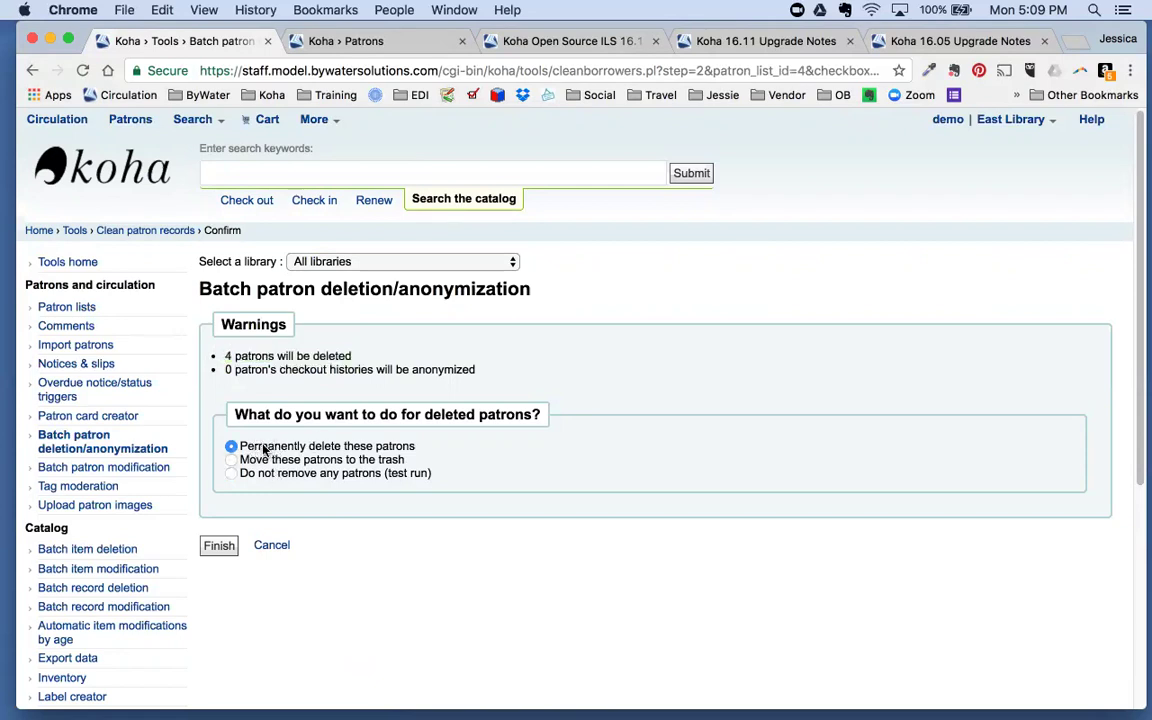
click(304, 460)
click(233, 474)
click(231, 446)
click(60, 310)
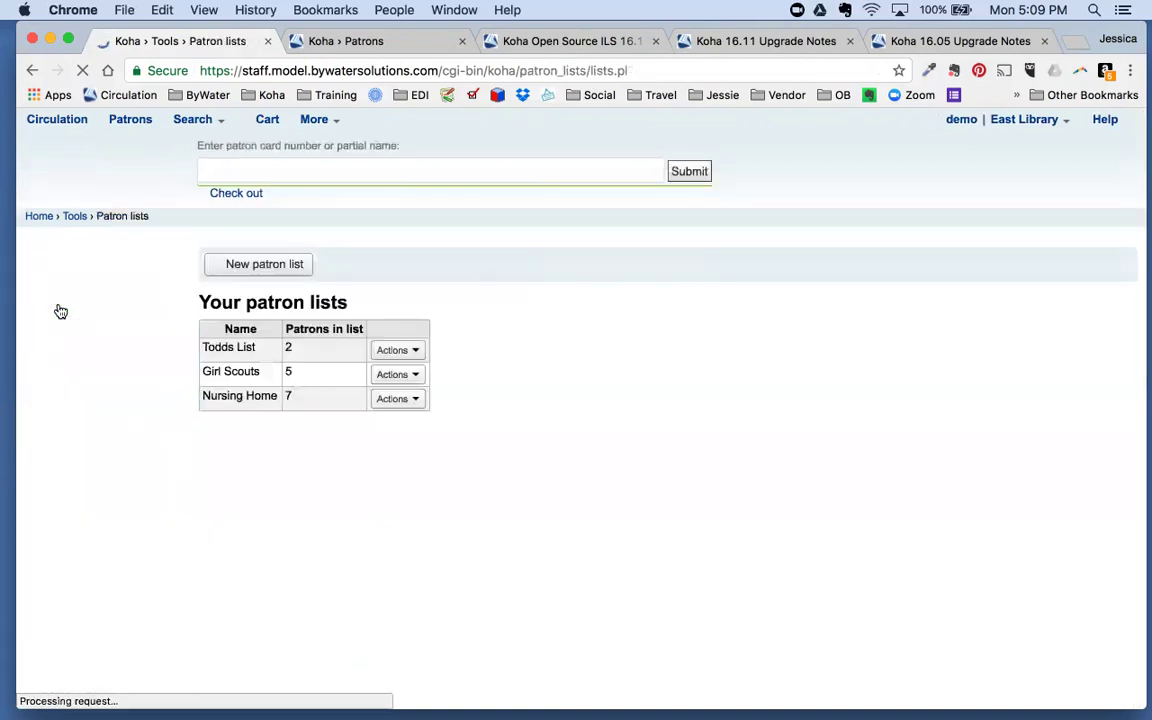
Step: Examine the actions offered for the Girl Scouts patron list without choosing one
click(426, 404)
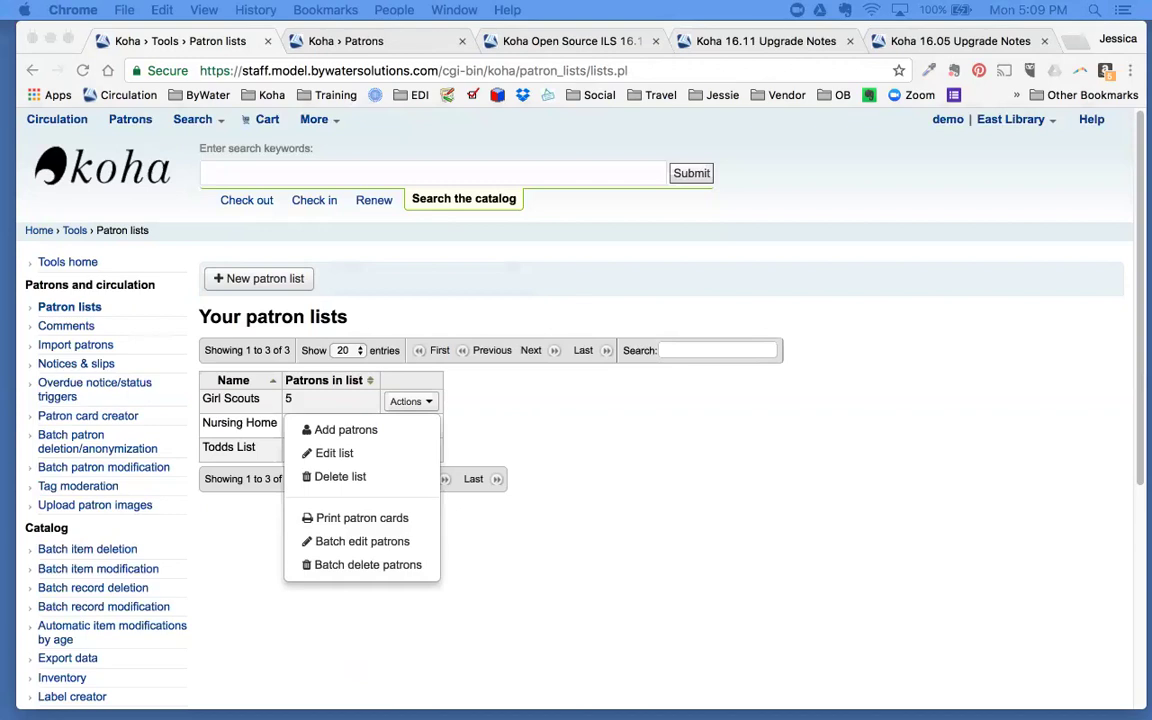
click(388, 267)
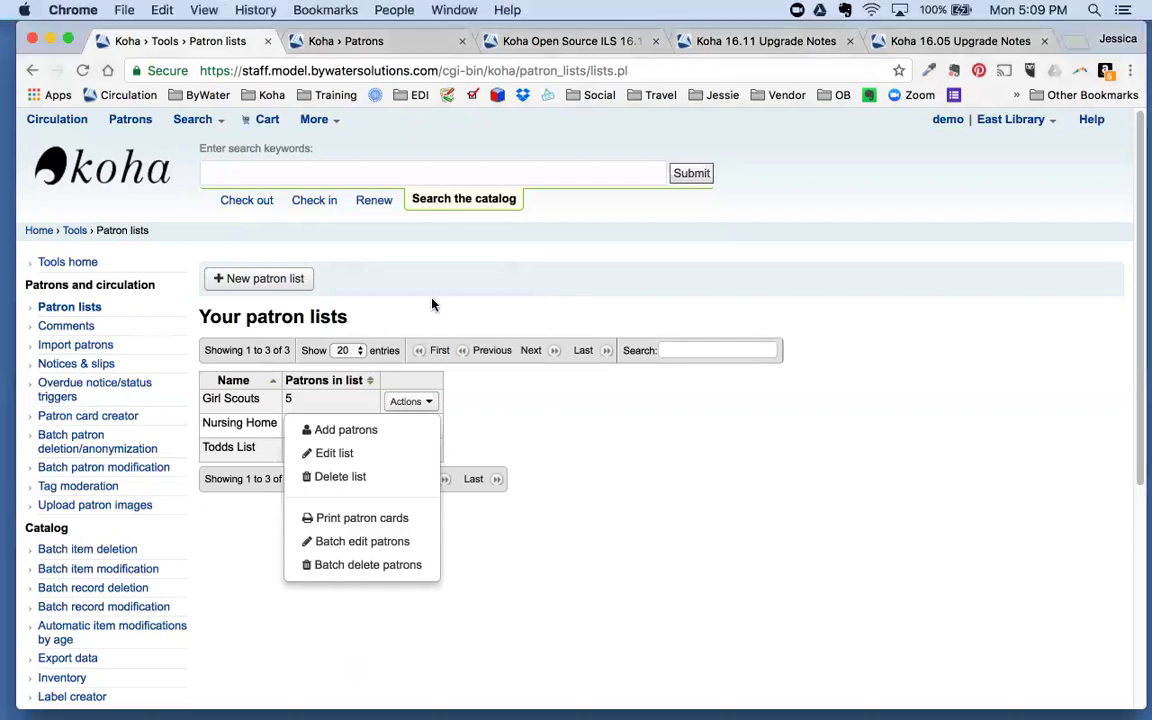
click(501, 398)
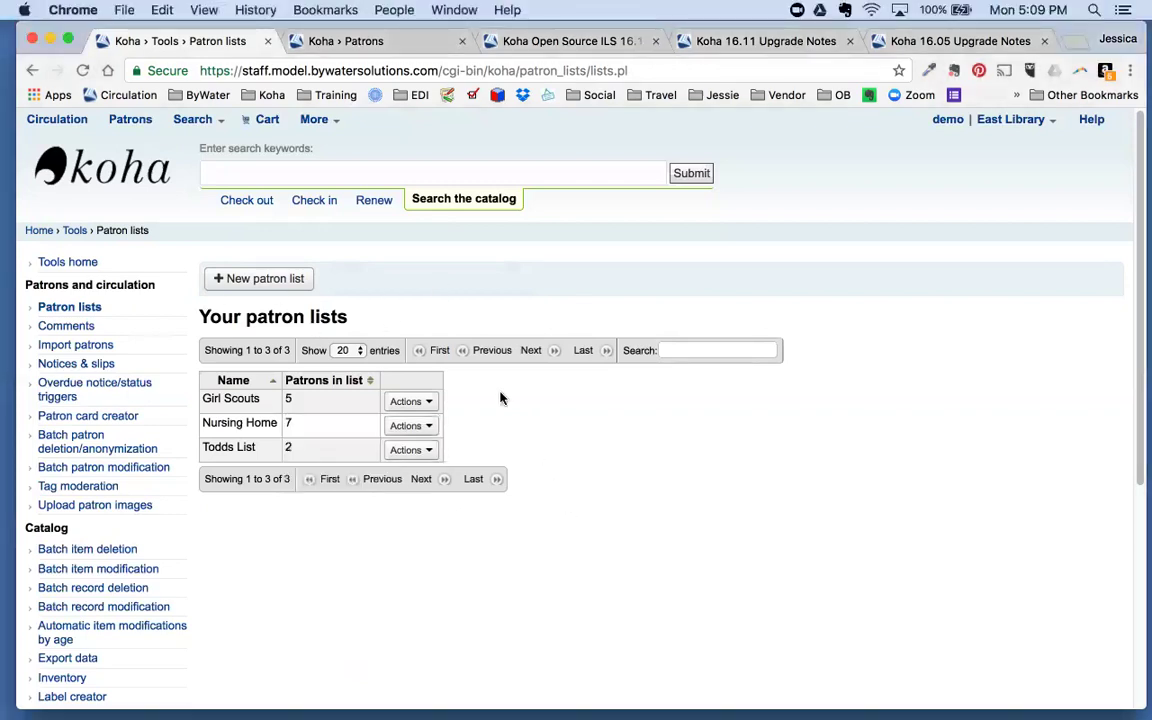
Step: Create a new patron list named Delete Patrons
click(224, 282)
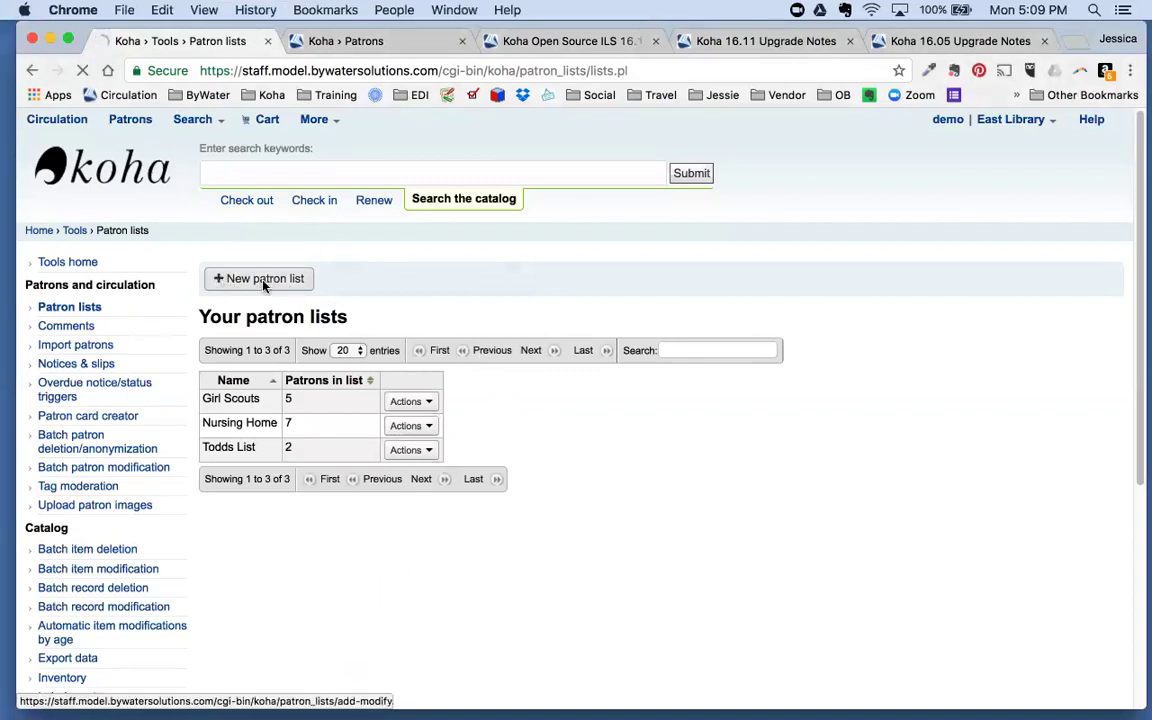
click(360, 330)
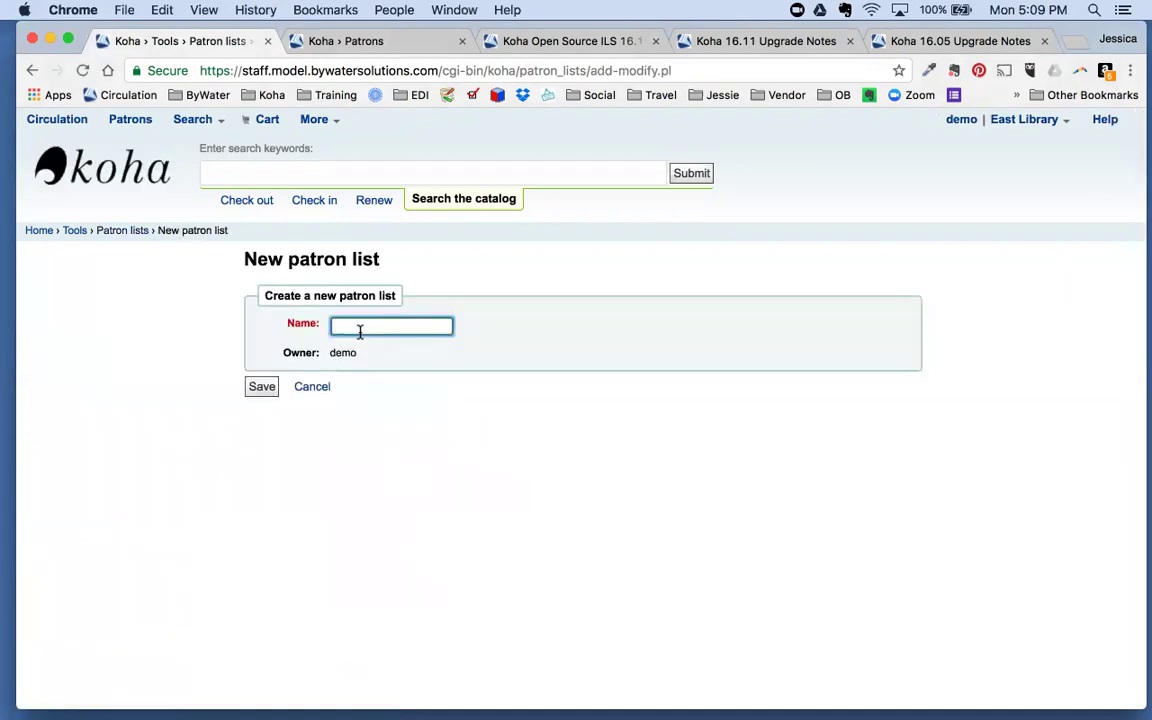
text(Delete Patrons)
click(261, 386)
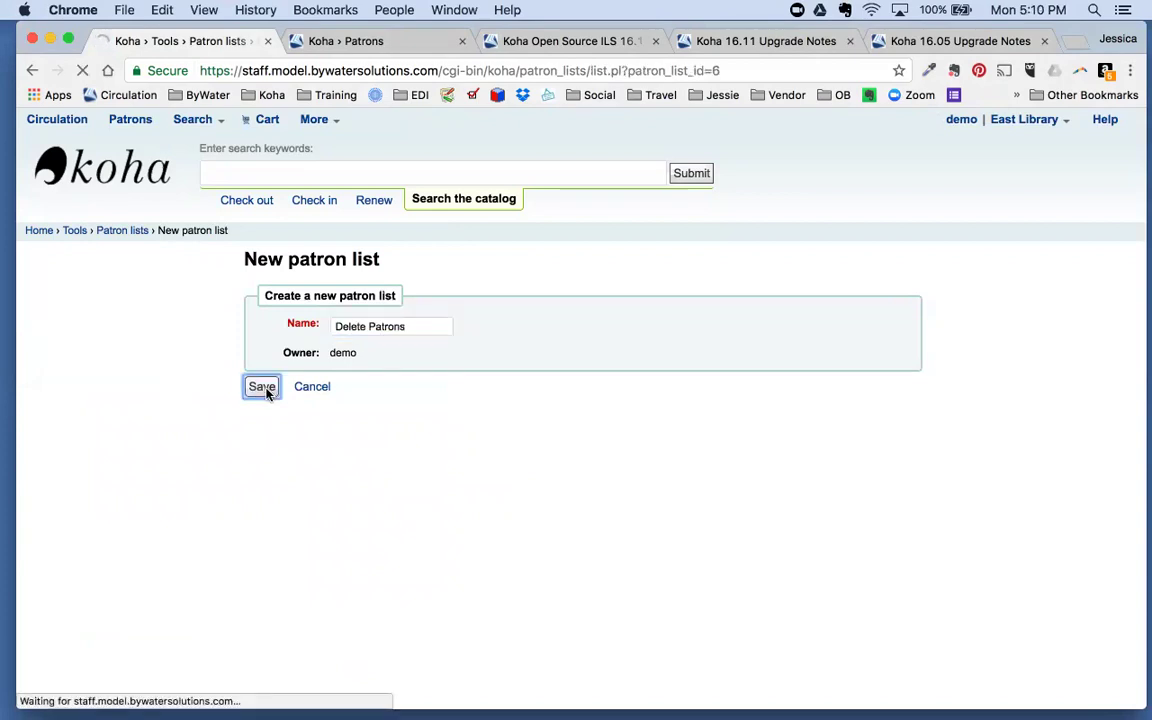
Step: Find the first patron by first name and add that patron to the Delete Patrons list
click(303, 342)
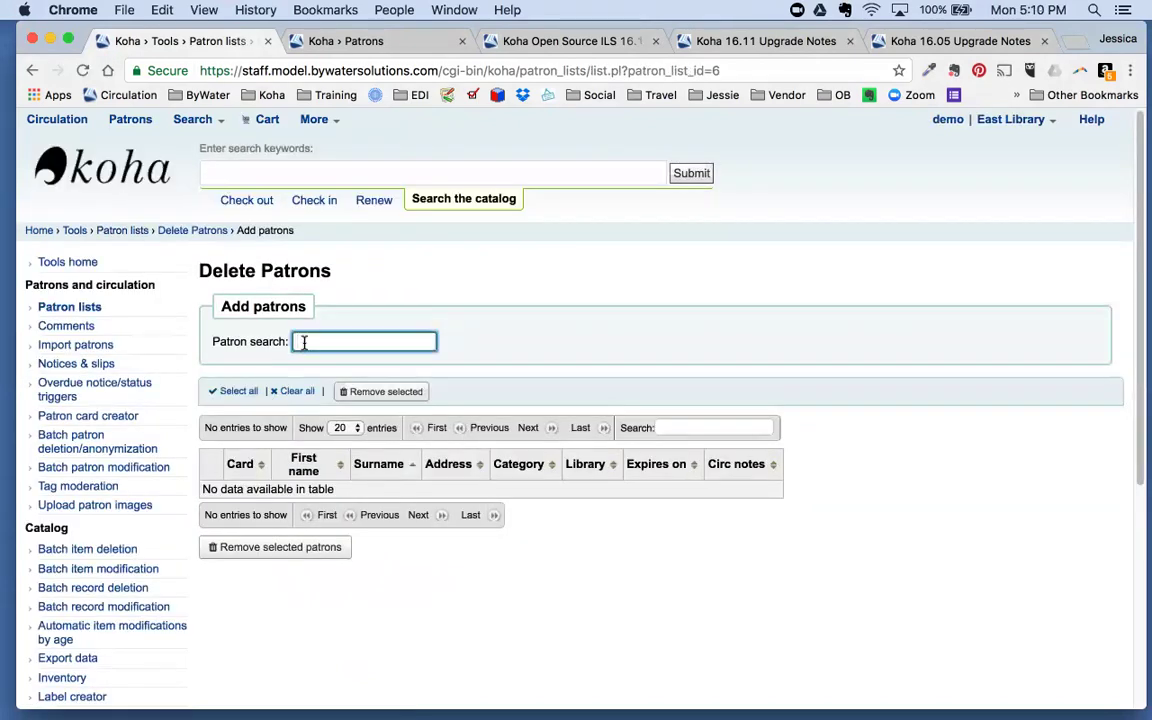
text(kyle)
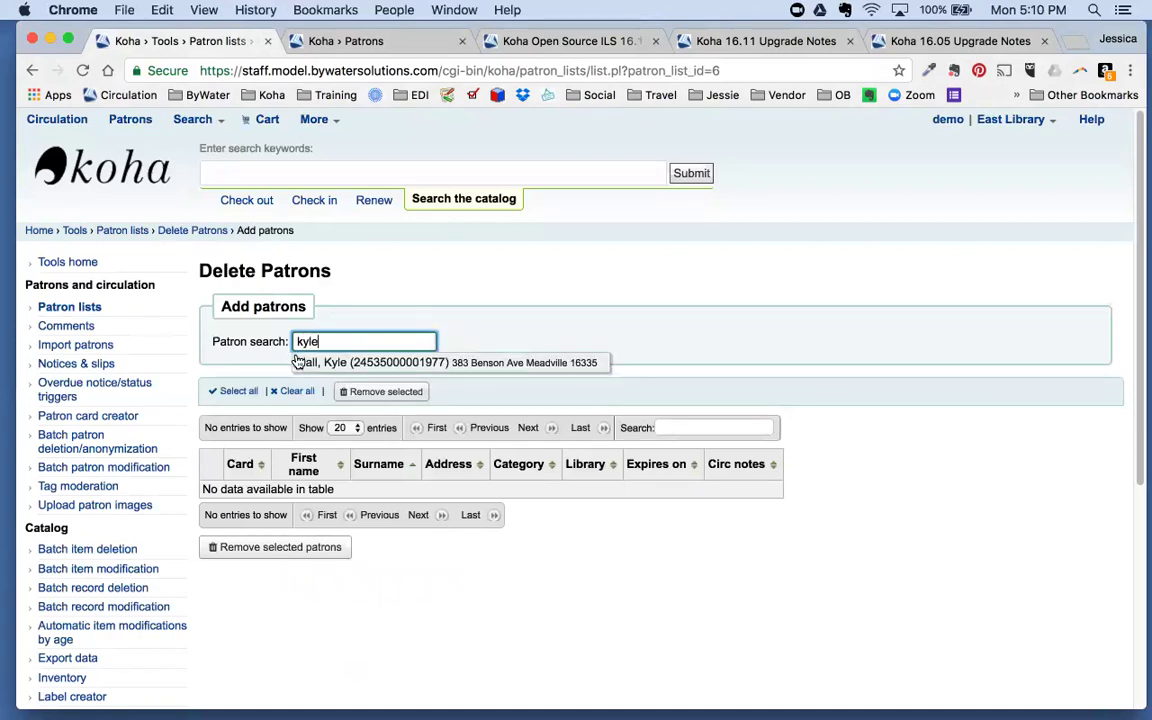
click(310, 362)
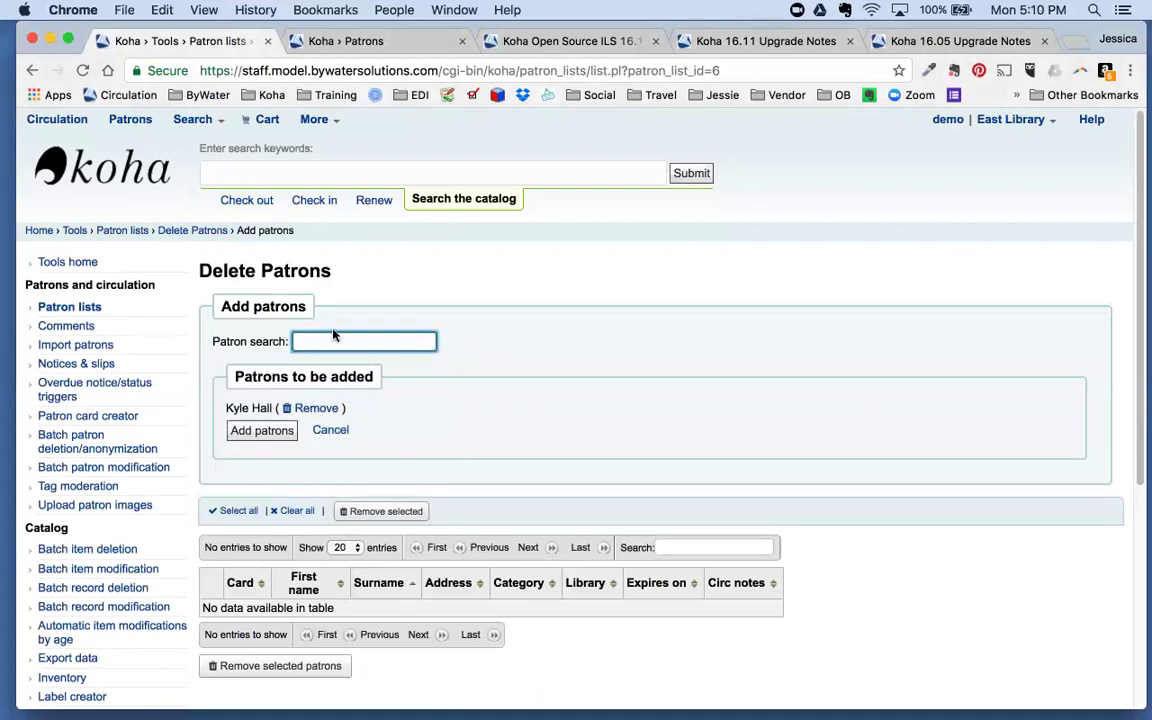
click(263, 431)
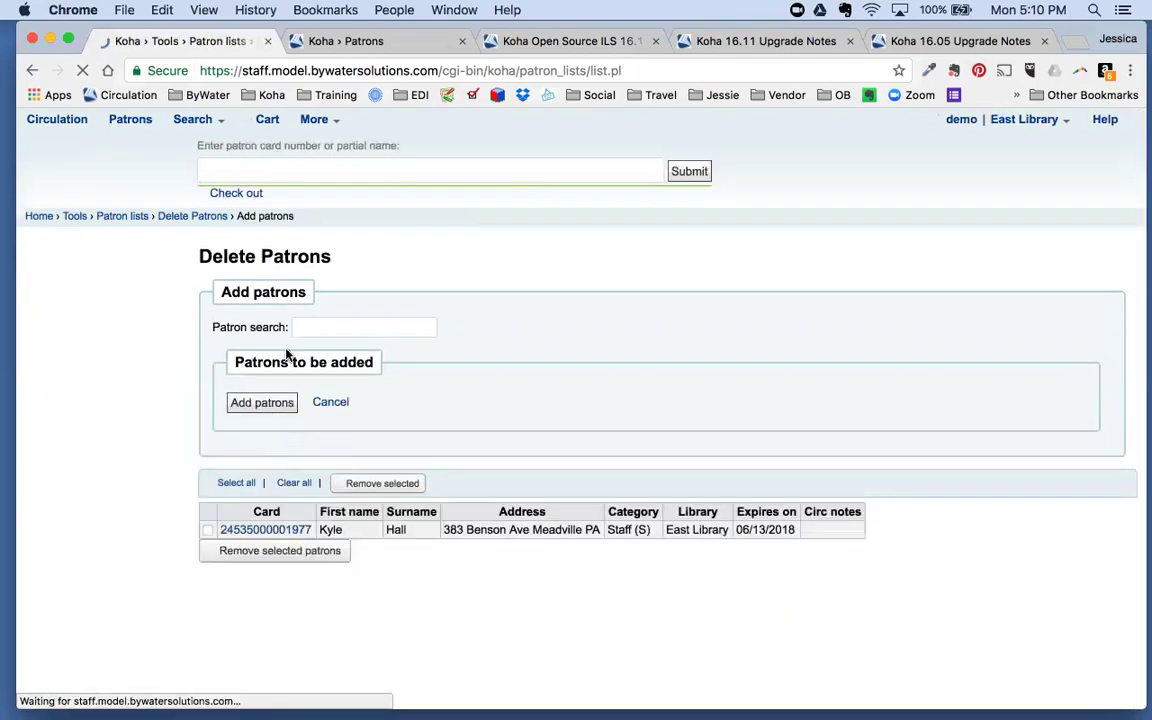
Step: Find three more patrons by first name and add them together to the Delete Patrons list
text(joane)
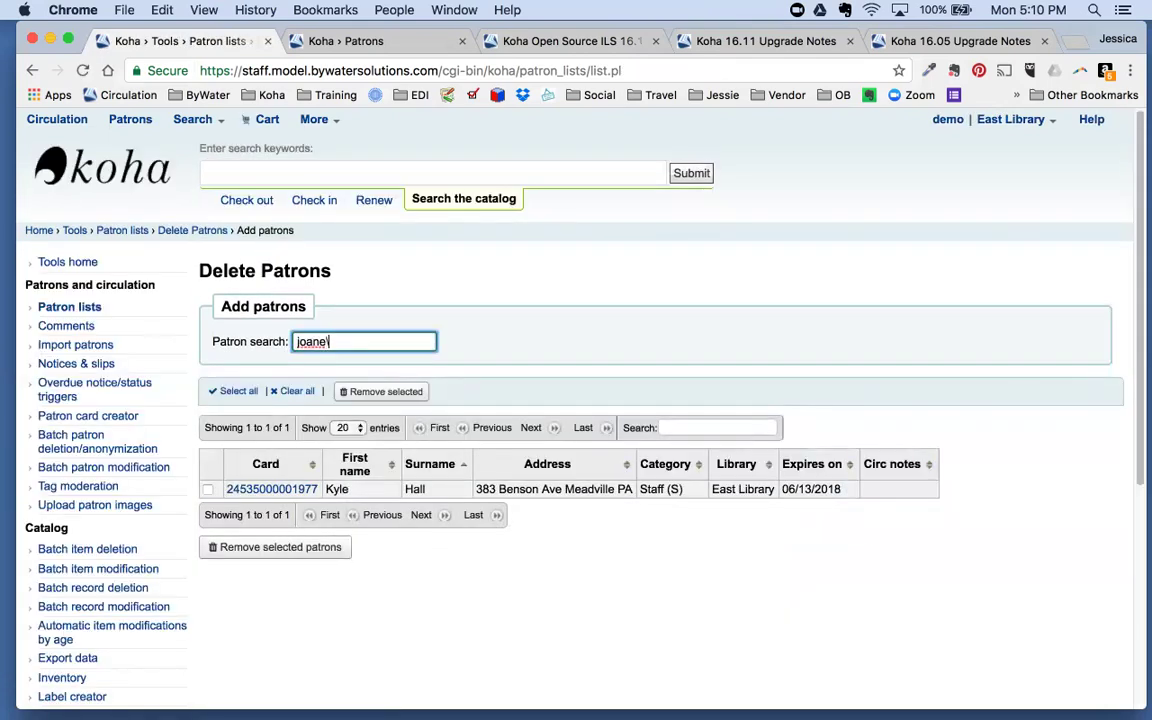
key(BackSpace)
click(318, 386)
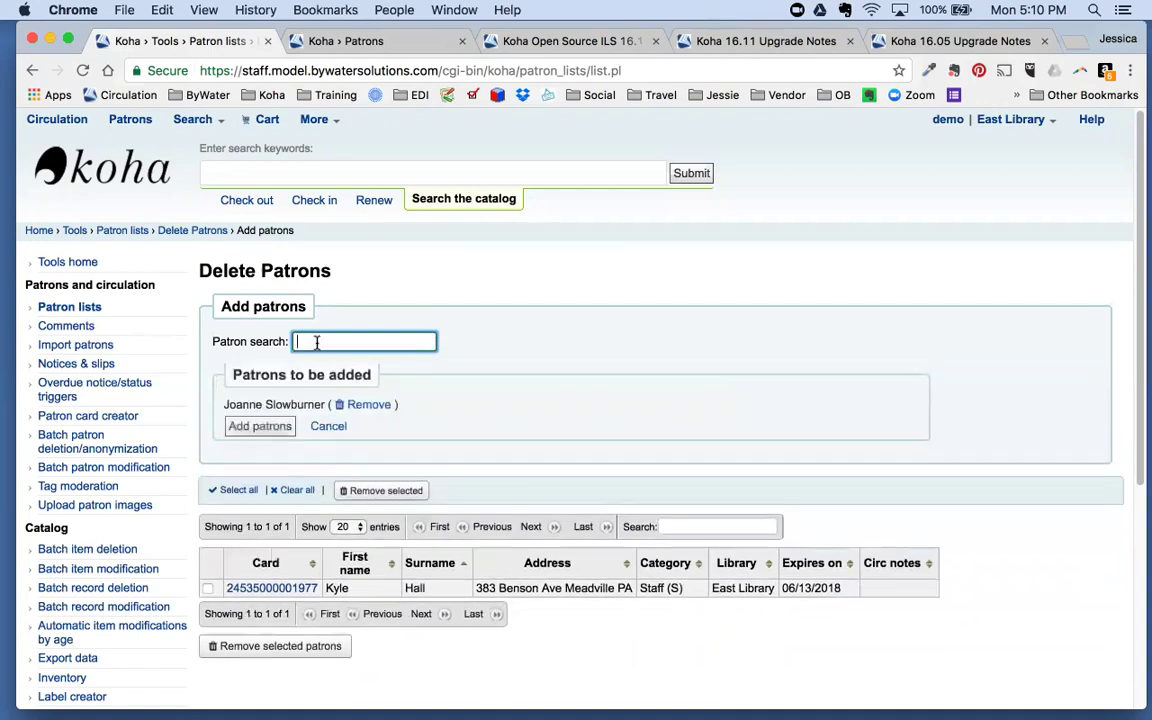
text(todd)
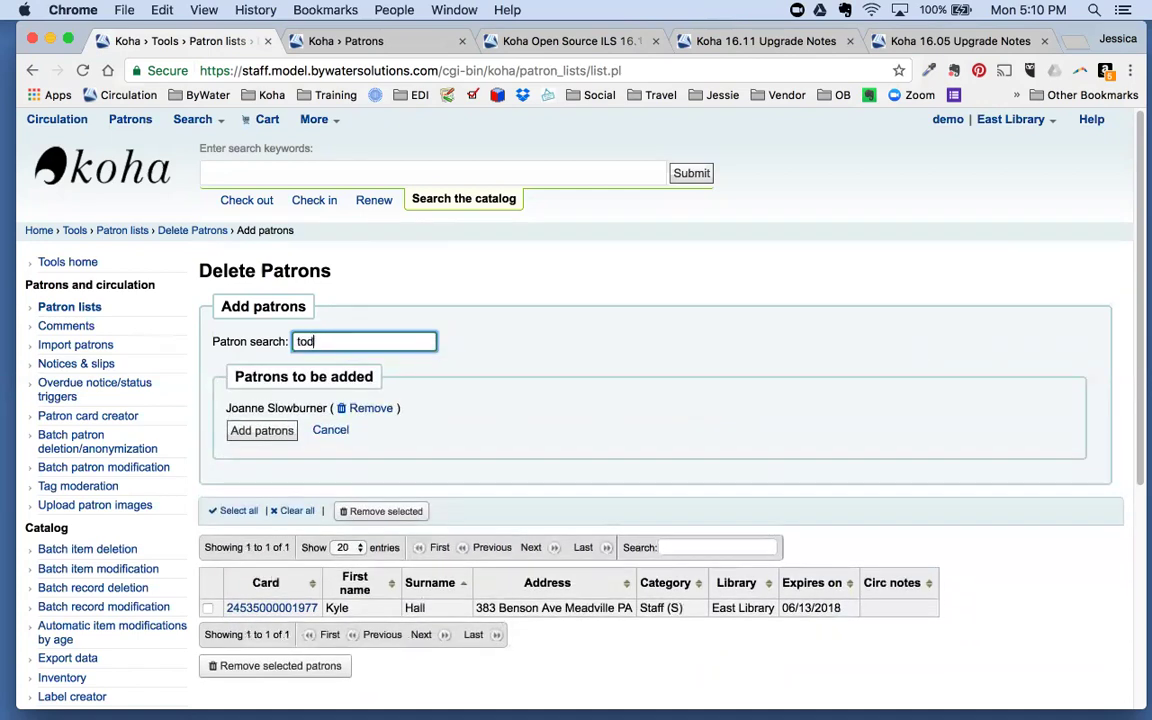
click(320, 362)
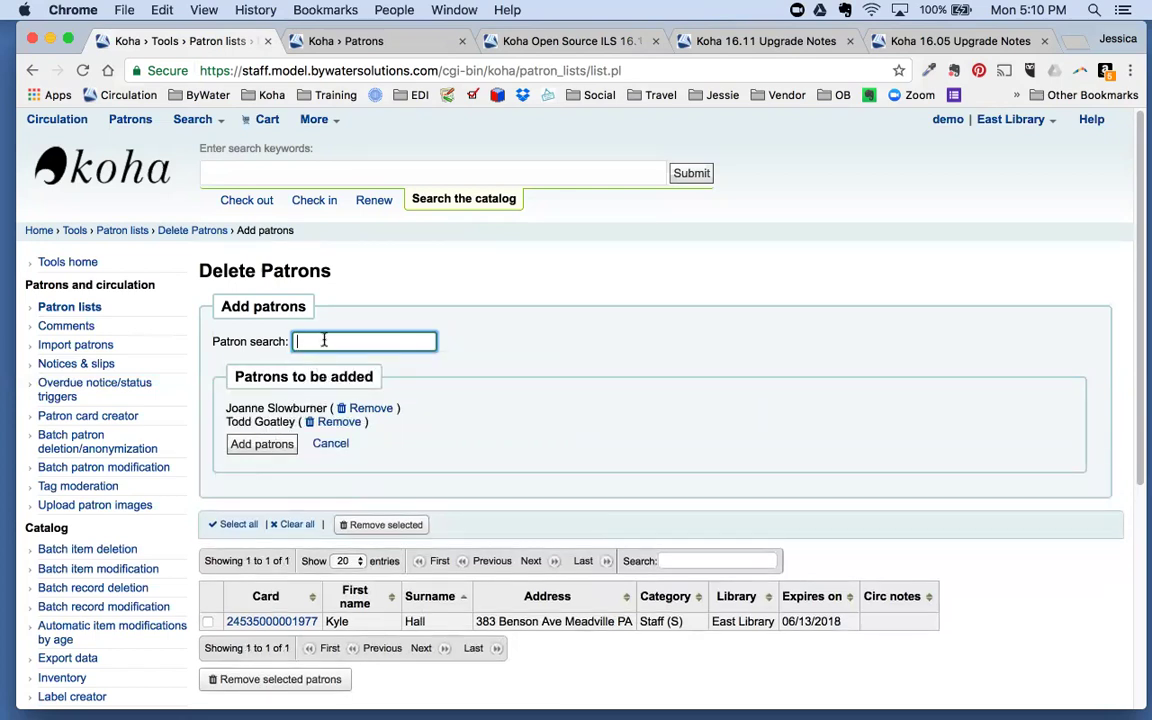
text(nate)
click(322, 362)
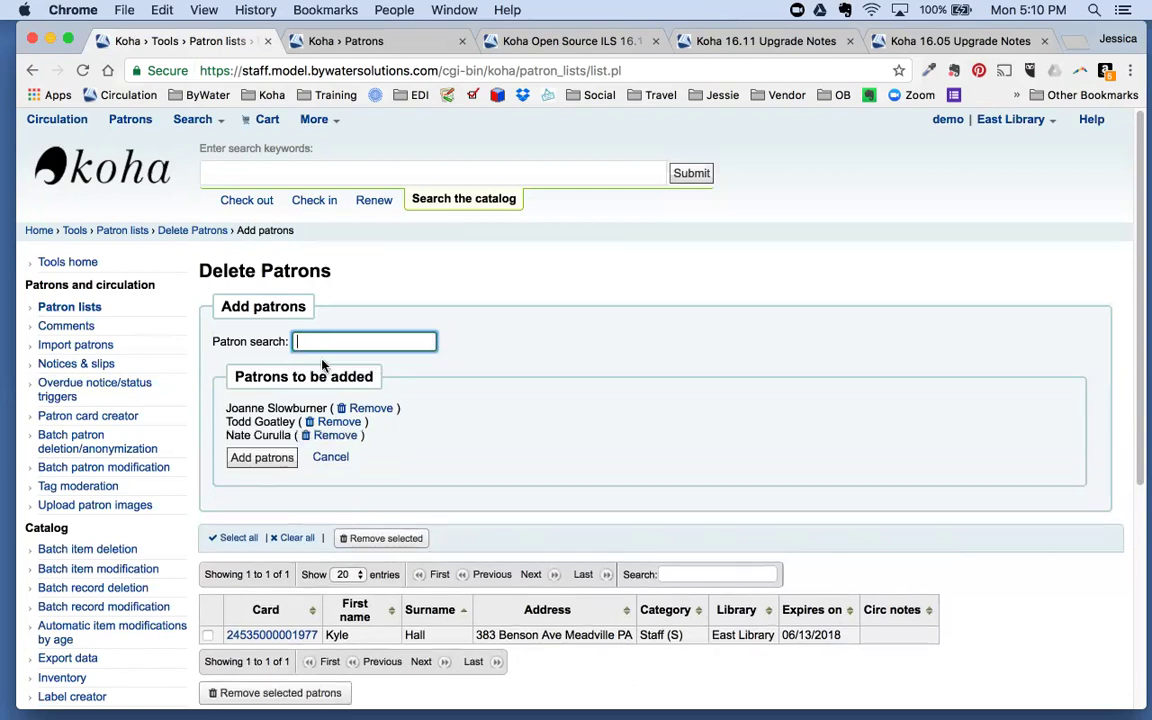
click(264, 462)
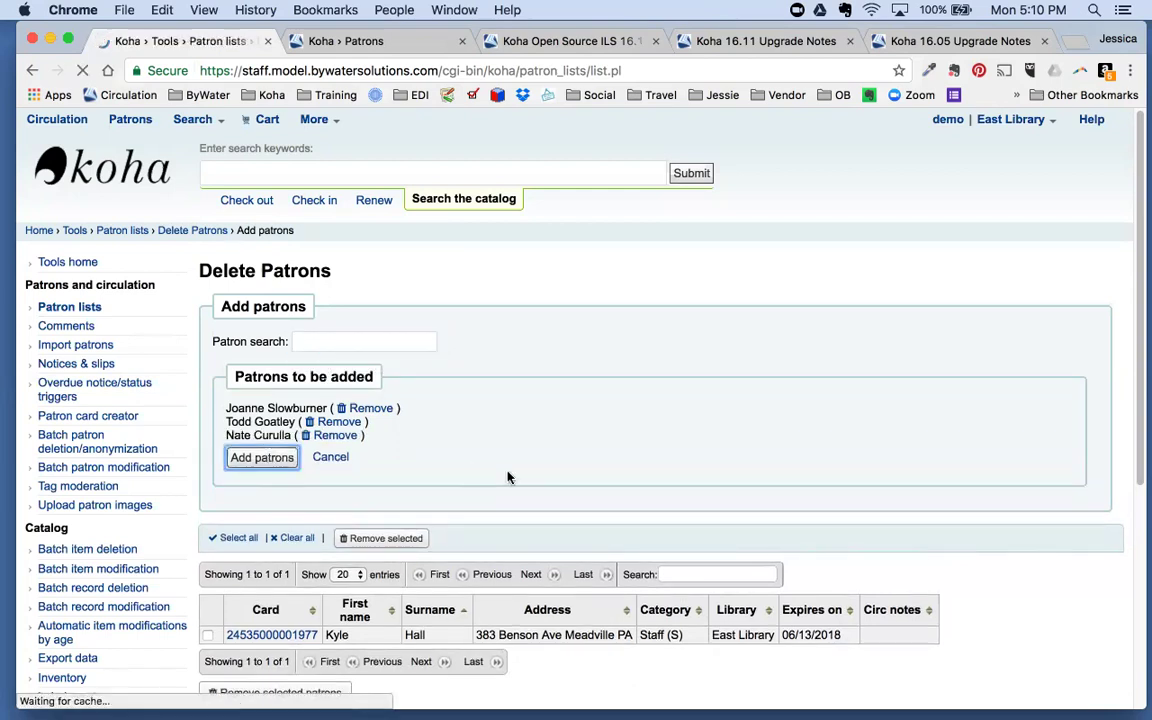
scroll(538, 398, down, 1)
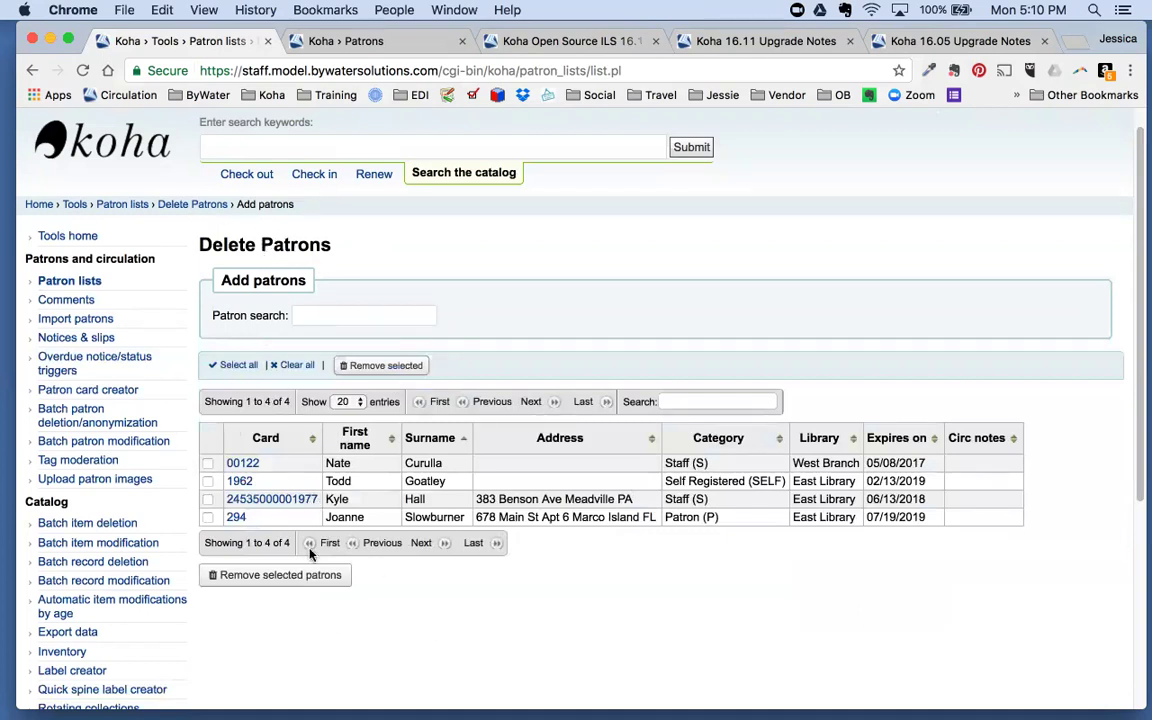
Step: From the patron lists overview, examine the Girl Scouts list's card printing options, including the available layouts, and leave without exporting
click(93, 282)
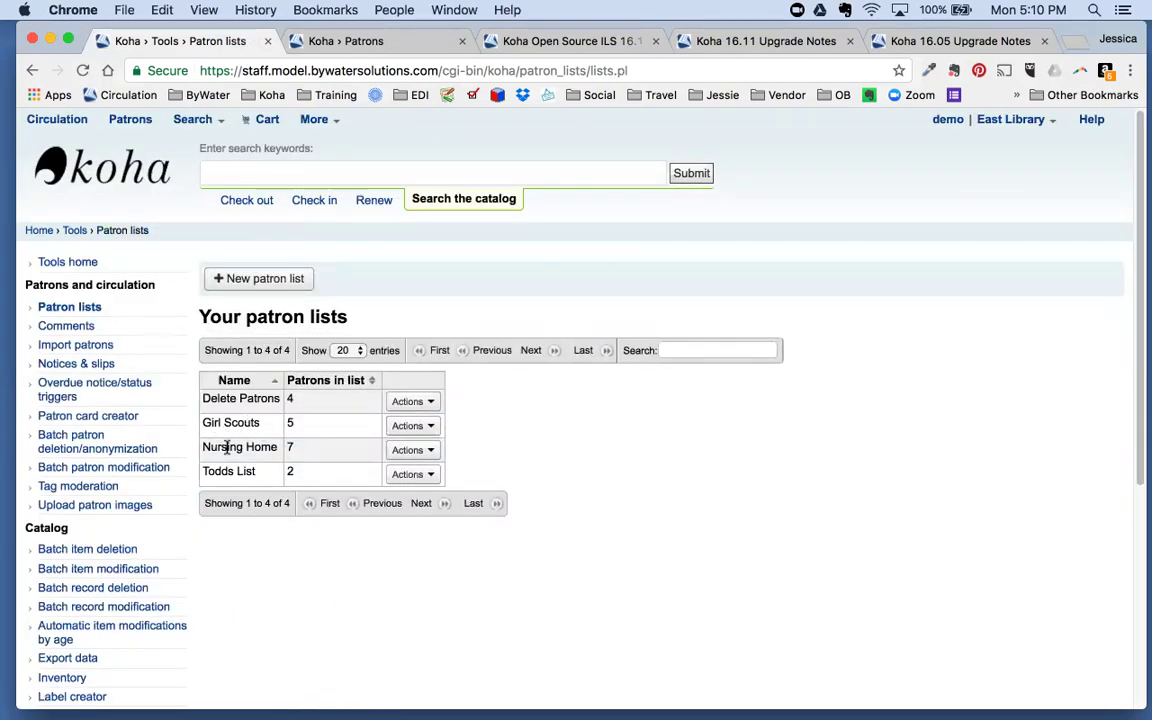
drag(204, 399, 283, 400)
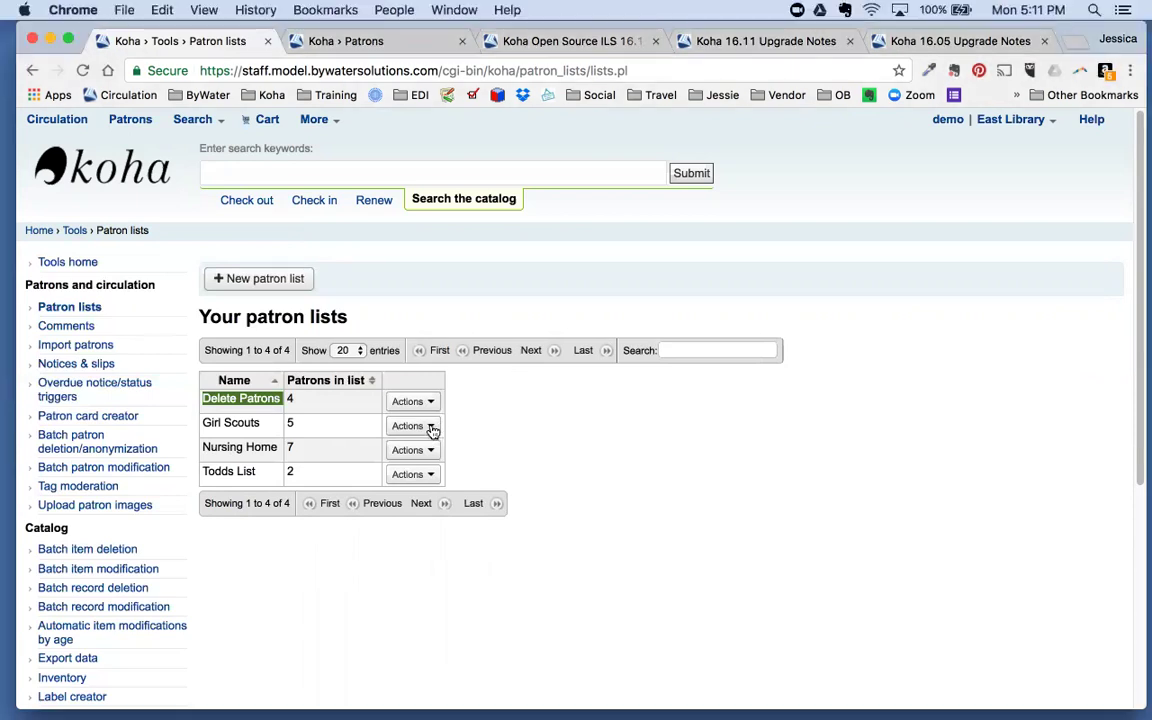
click(434, 428)
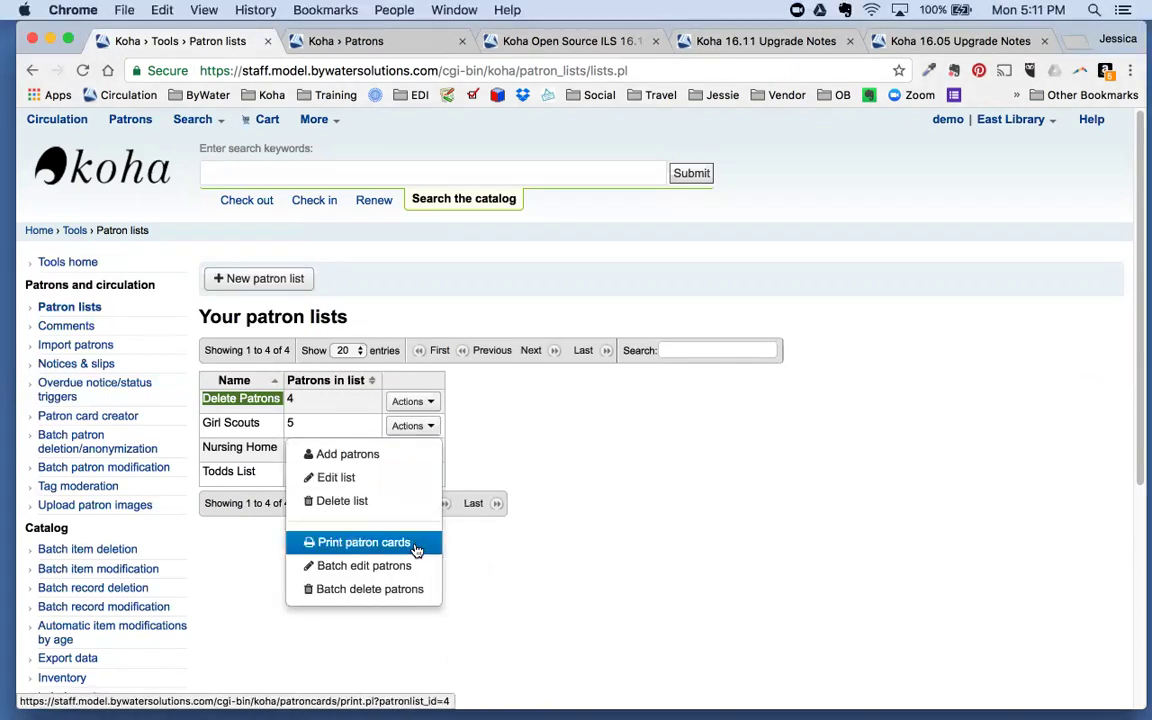
click(353, 545)
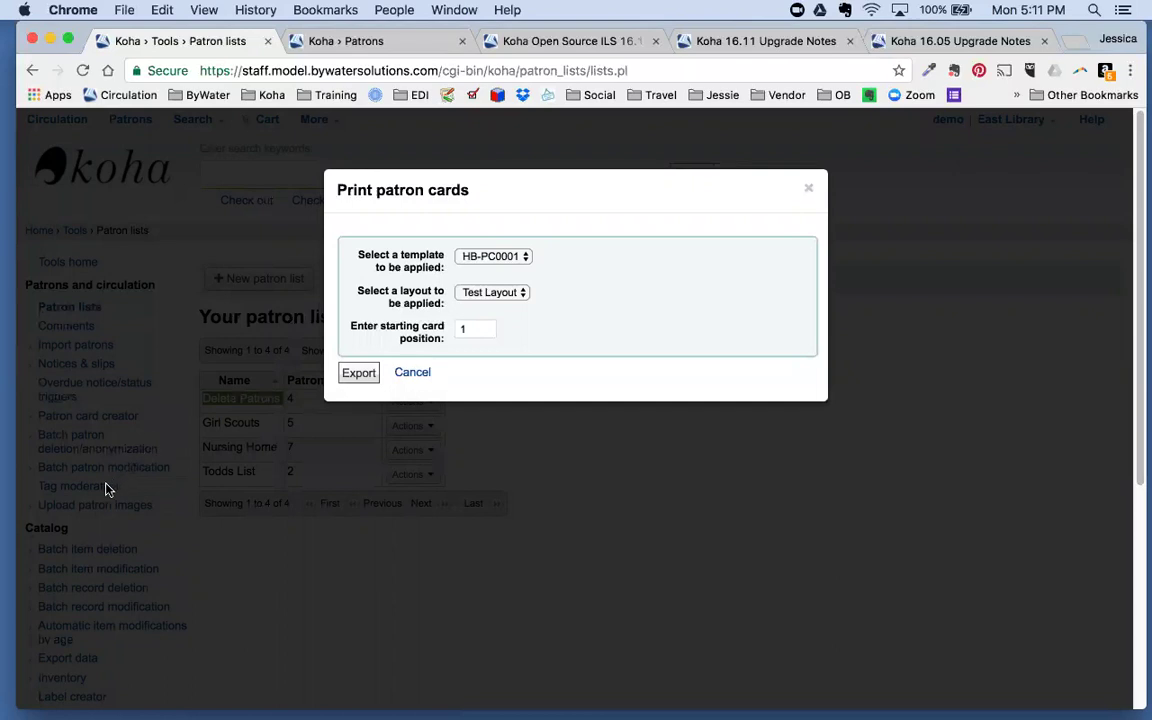
click(498, 293)
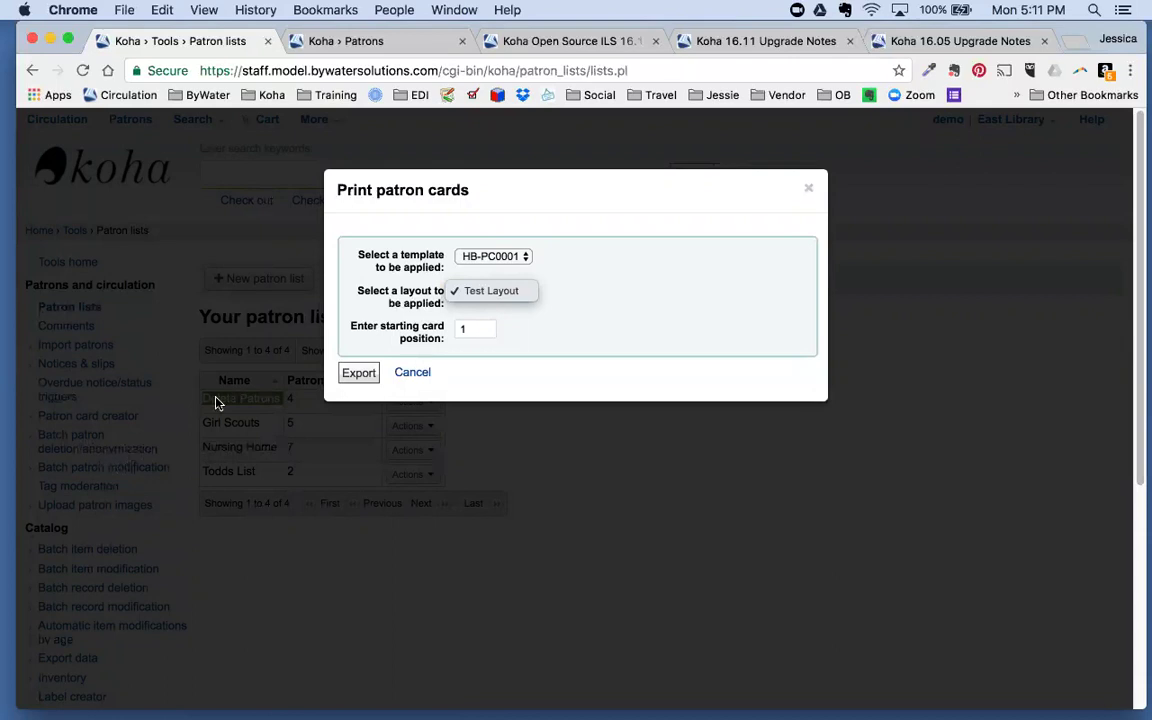
click(541, 313)
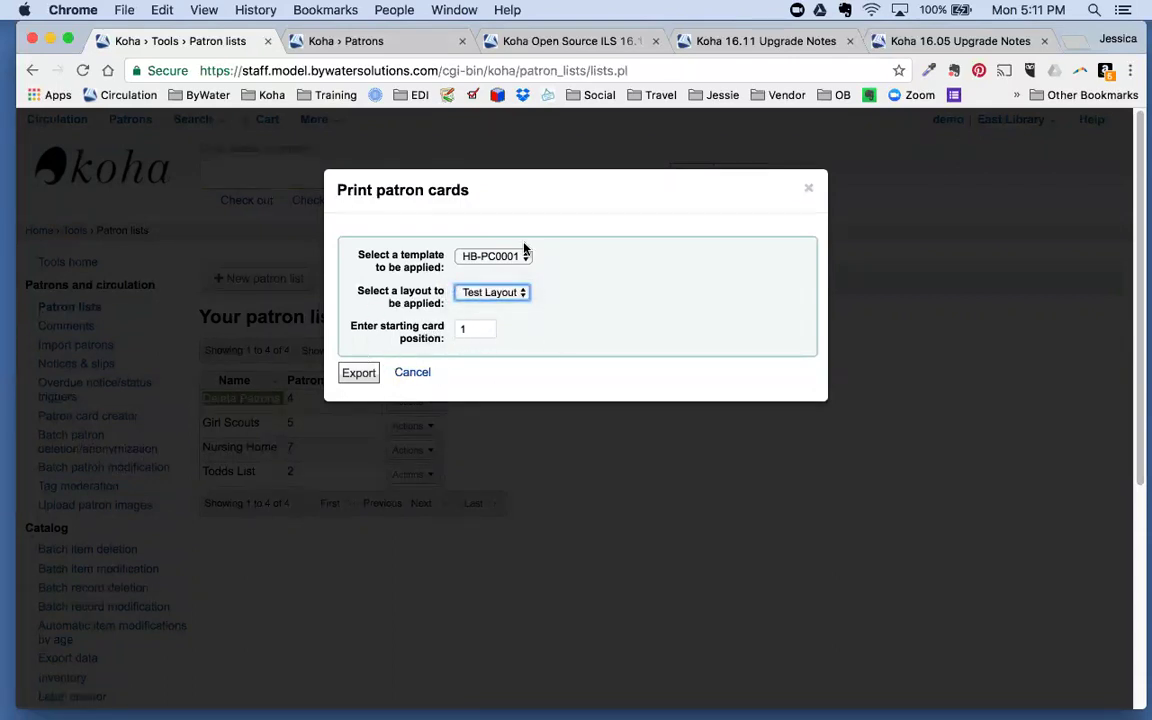
click(421, 376)
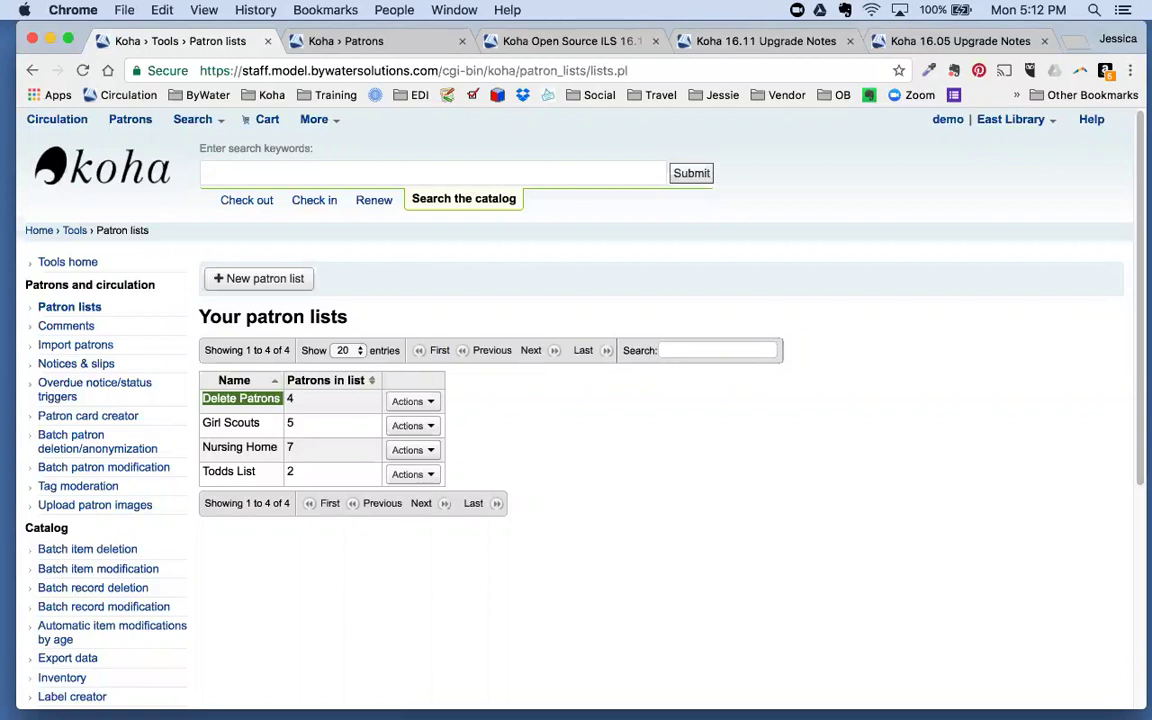
Step: Open the News tool and examine the news entries and the actions available for them
click(77, 233)
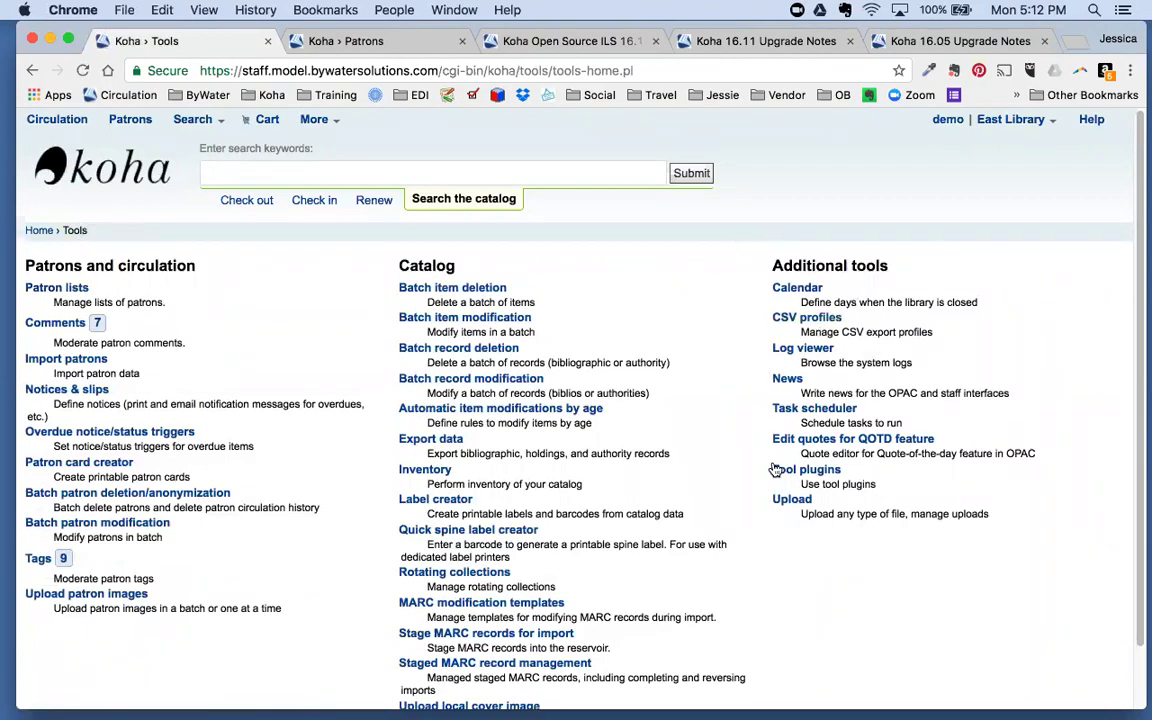
click(787, 379)
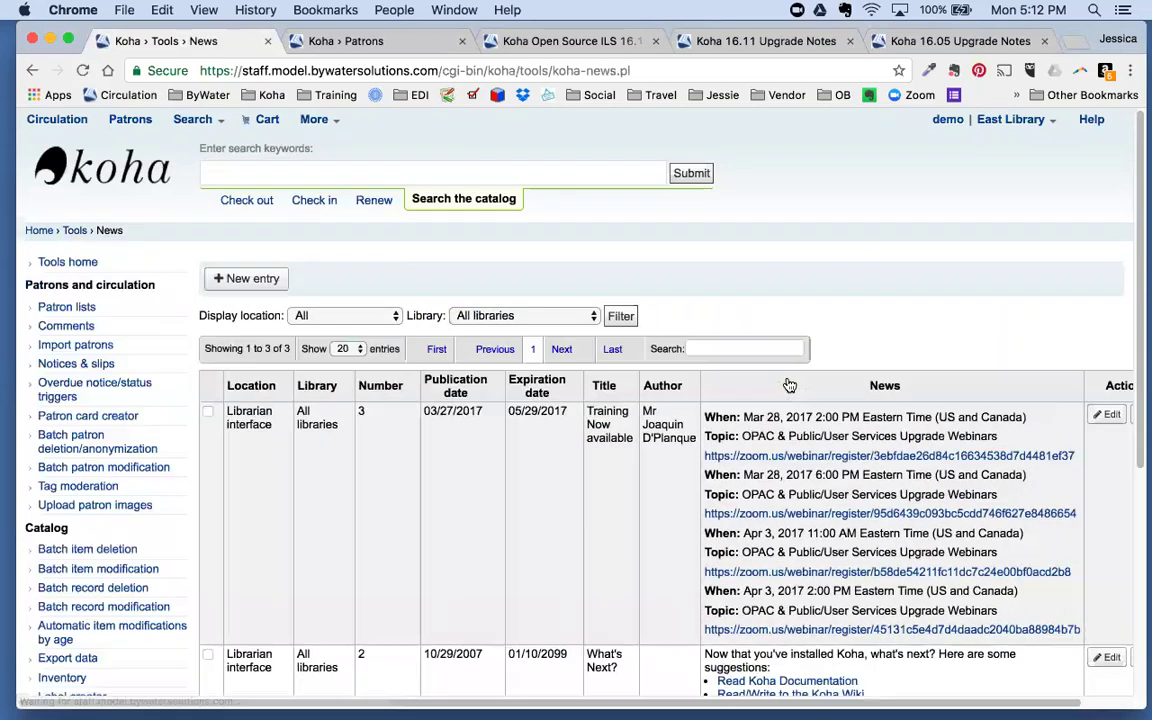
scroll(789, 400, down, 3)
scroll(785, 470, right, 1)
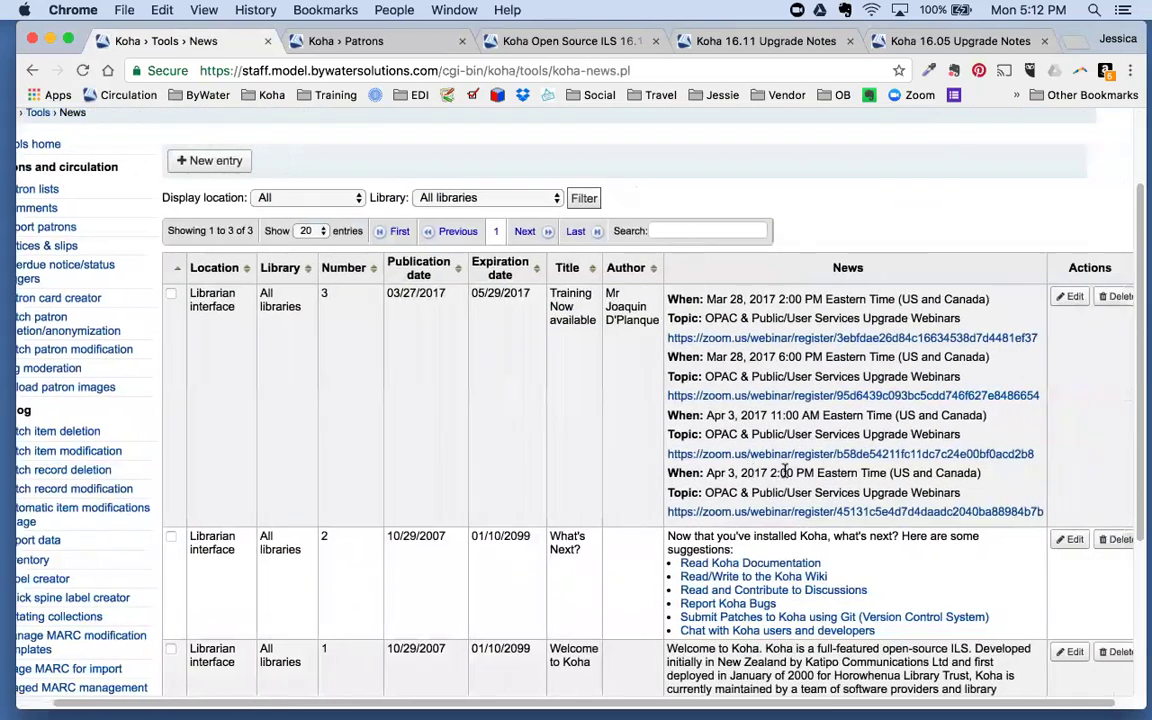
scroll(786, 470, down, 2)
scroll(786, 470, up, 2)
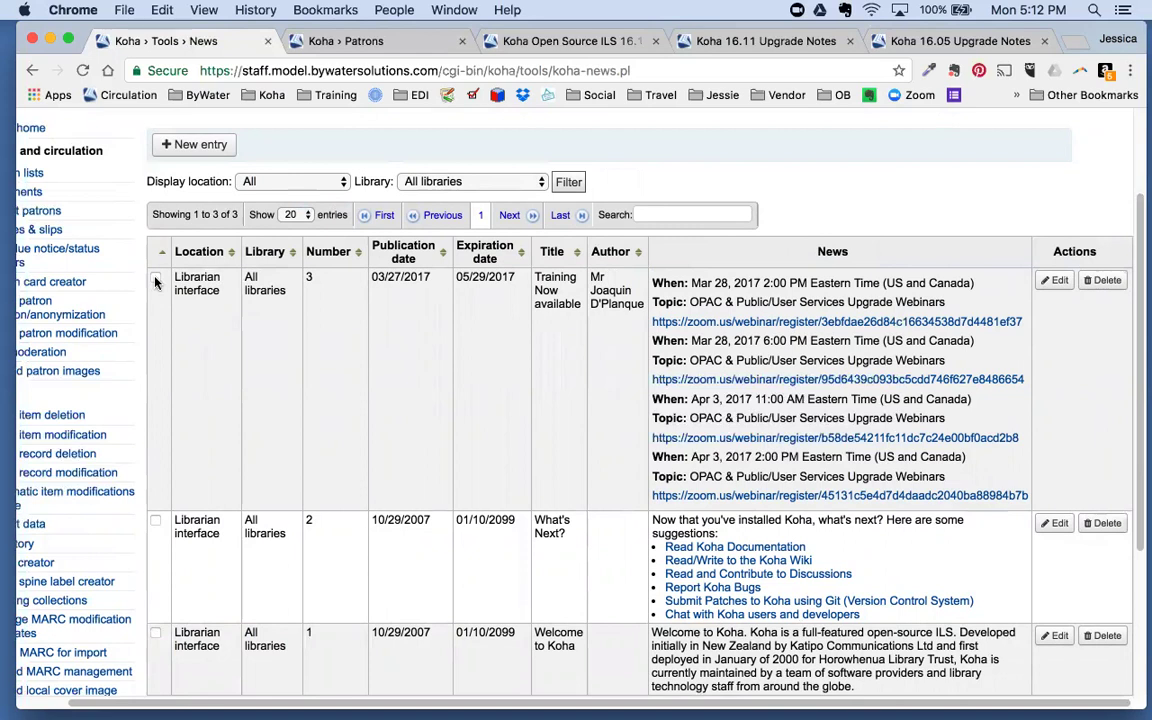
Step: Mark the What's Next? and Training Now available news entries for batch deletion, and clear both selections without deleting anything
click(155, 520)
scroll(245, 579, down, 3)
scroll(246, 582, down, 1)
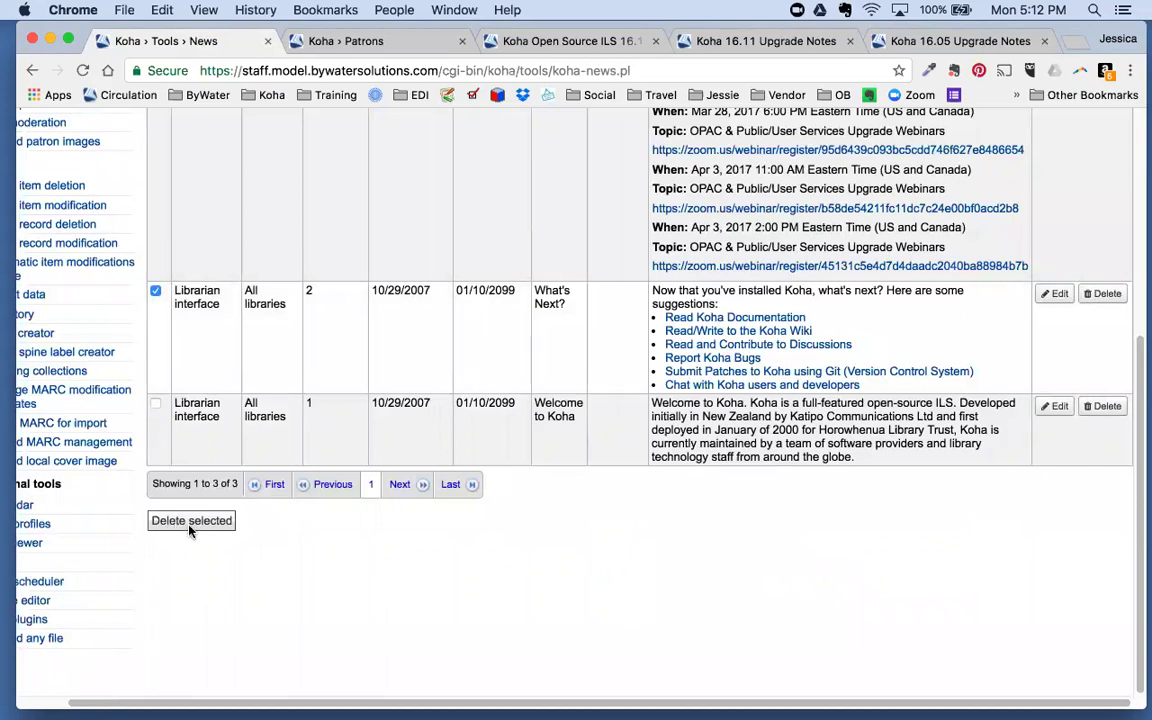
scroll(260, 530, up, 5)
scroll(260, 528, down, 2)
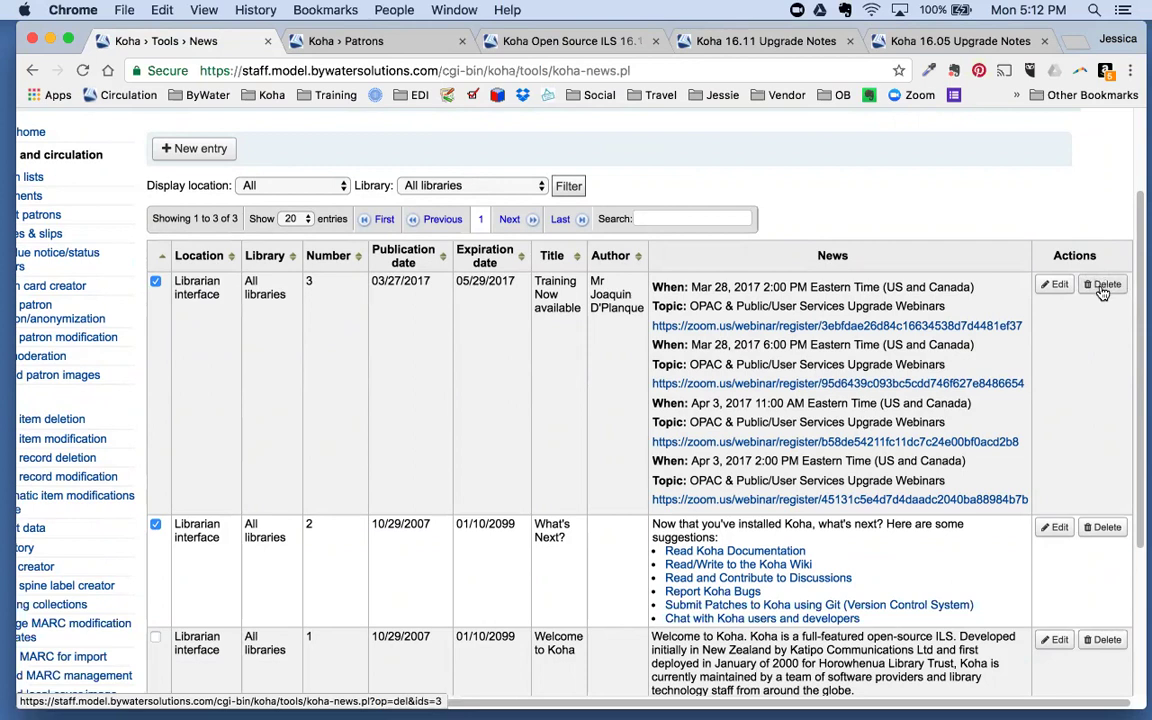
click(155, 527)
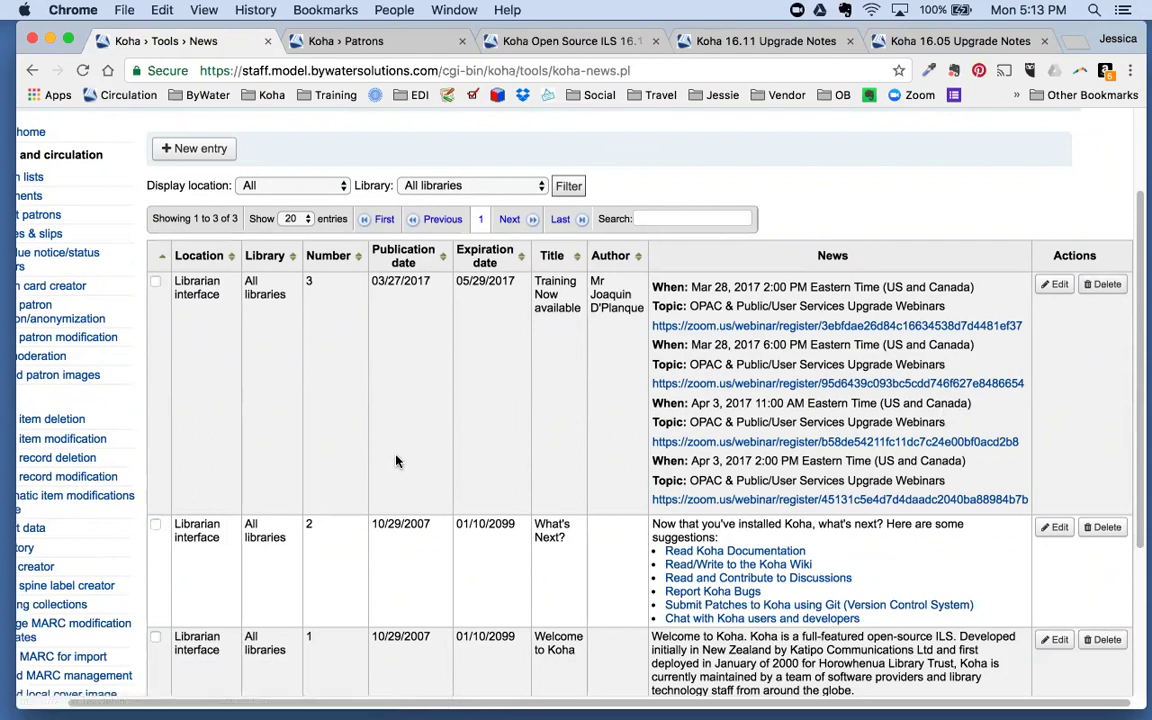
Step: Open the rules for automatic item modifications by age for editing
scroll(398, 461, left, 2)
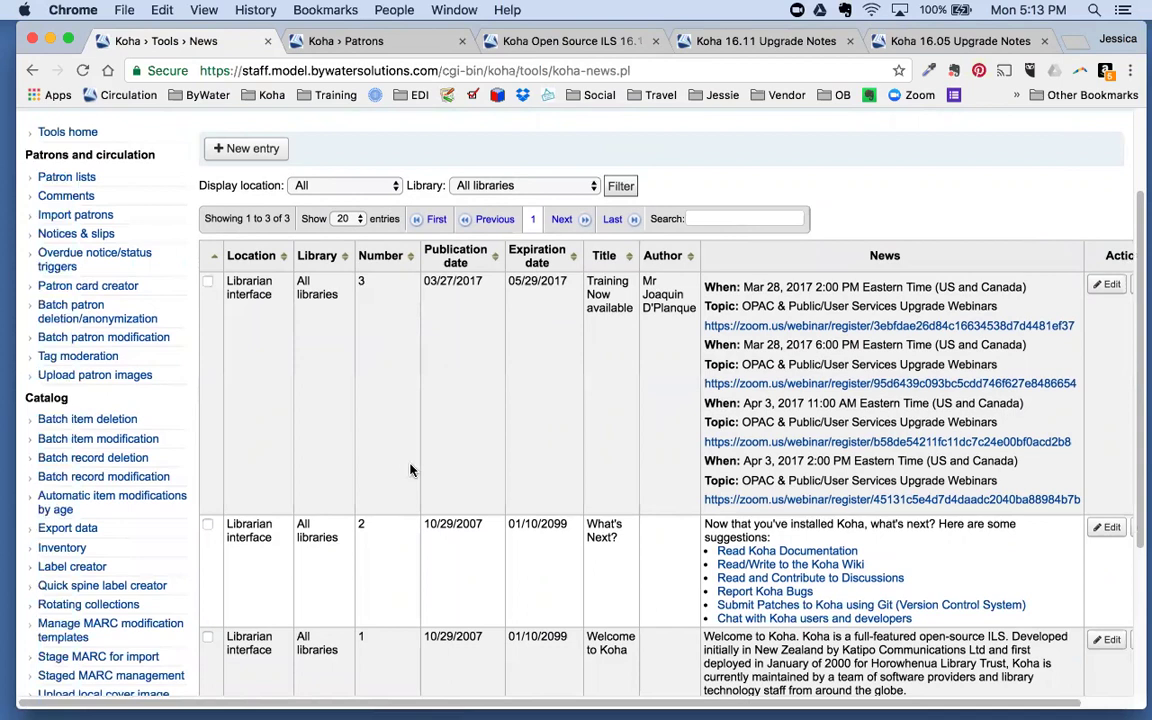
scroll(405, 470, up, 2)
scroll(401, 475, up, 1)
click(75, 186)
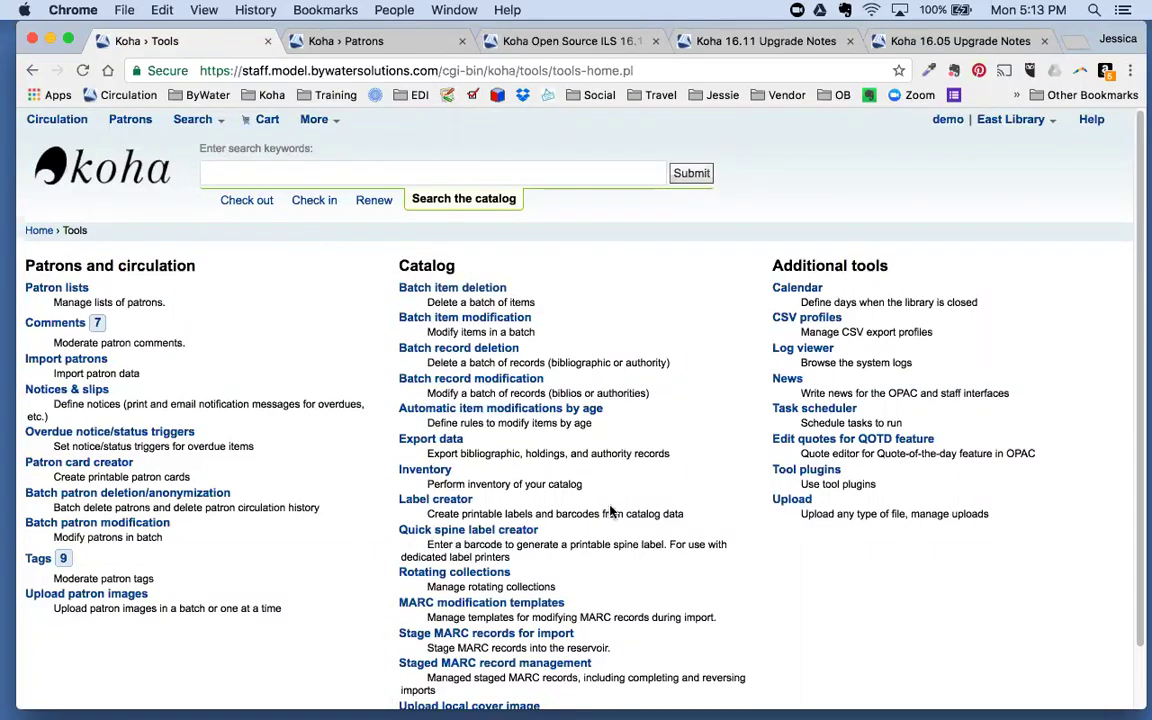
click(474, 410)
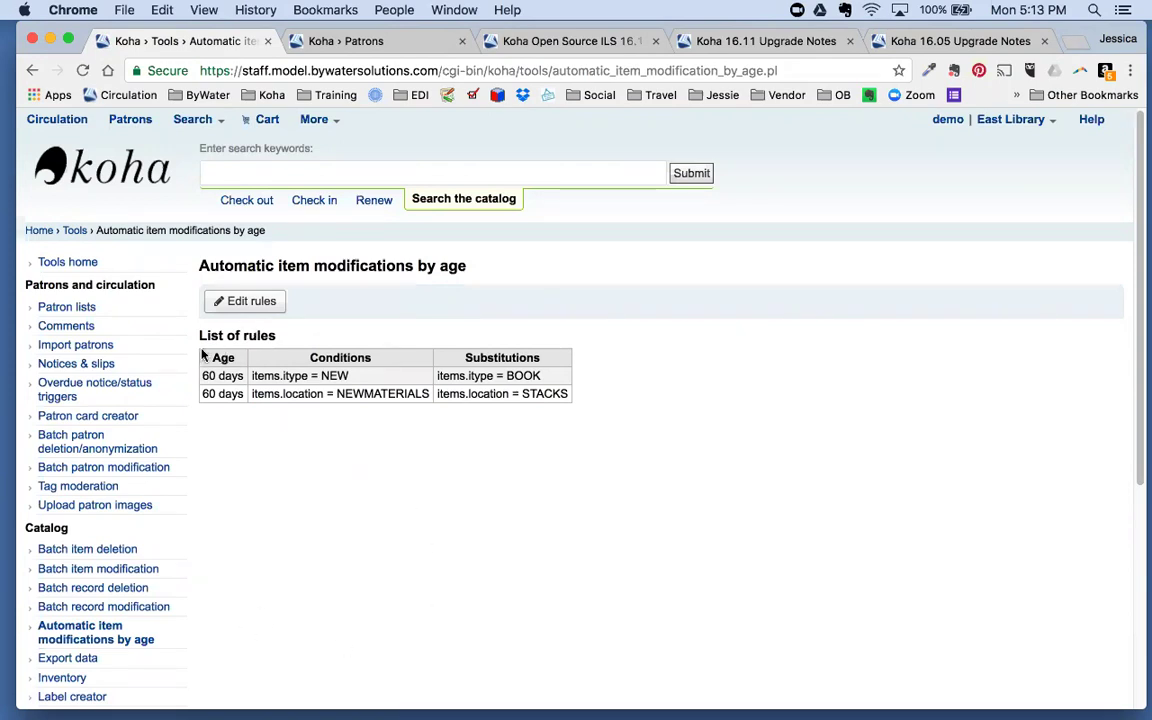
click(233, 307)
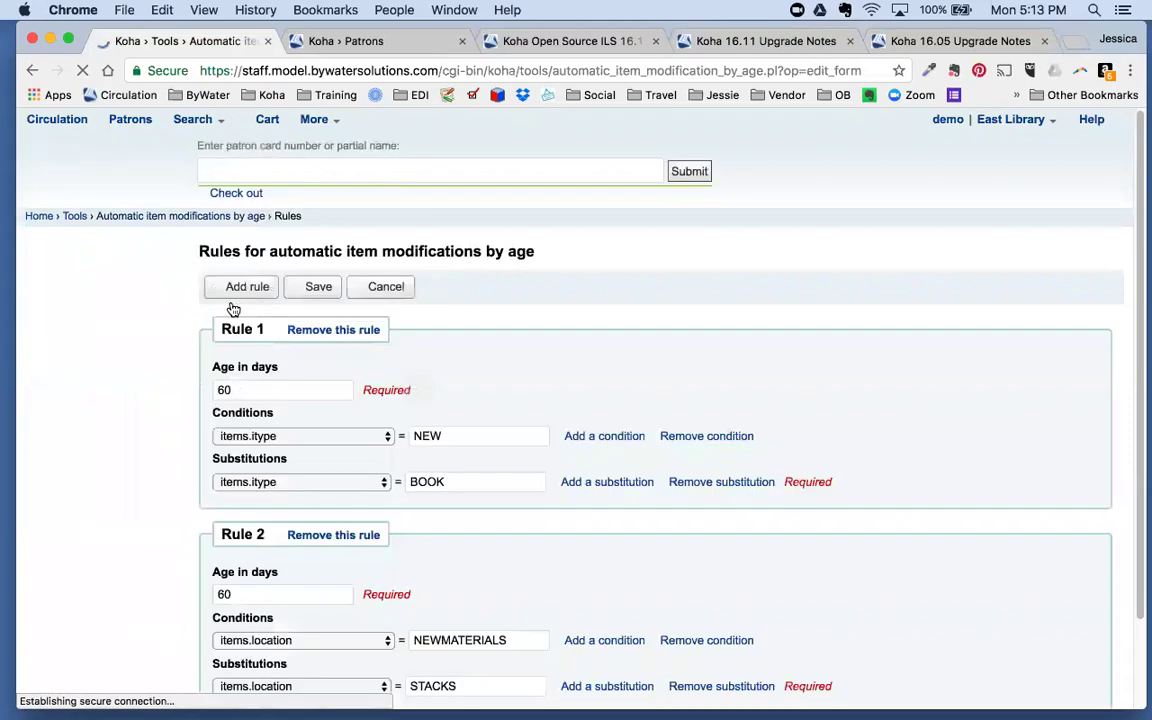
Step: Examine both item modification rules, including the fields offered for Rule 1's condition and substitution, without changing them
scroll(659, 571, down, 2)
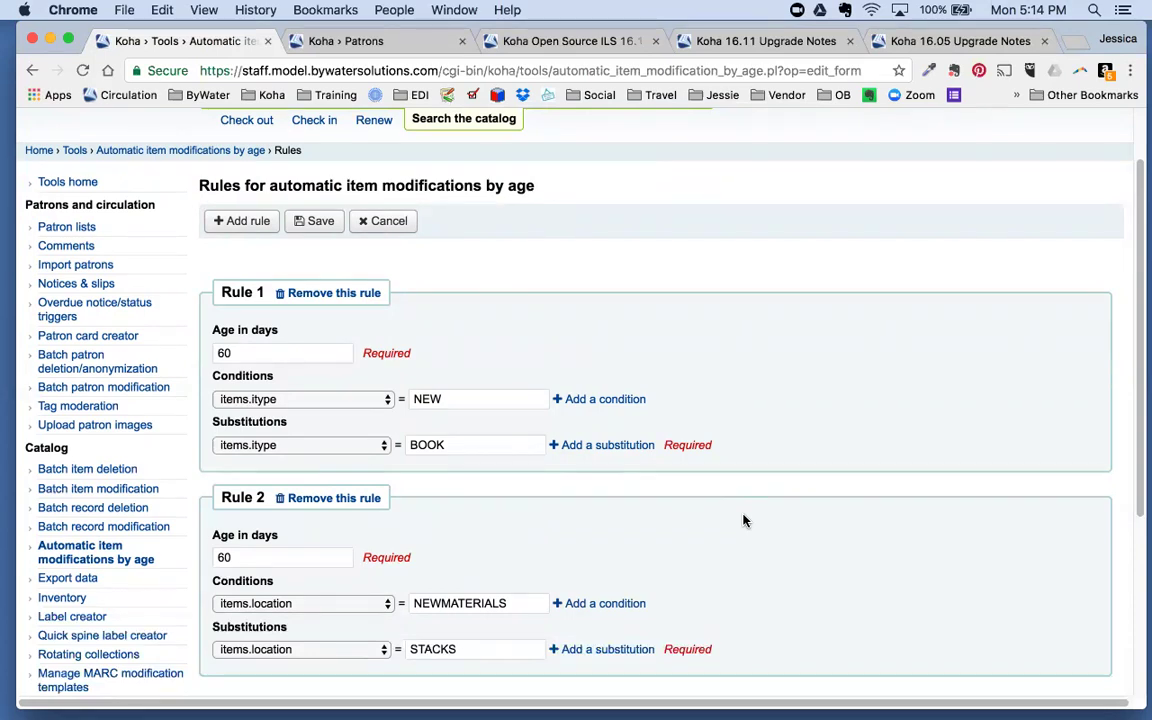
scroll(743, 520, down, 2)
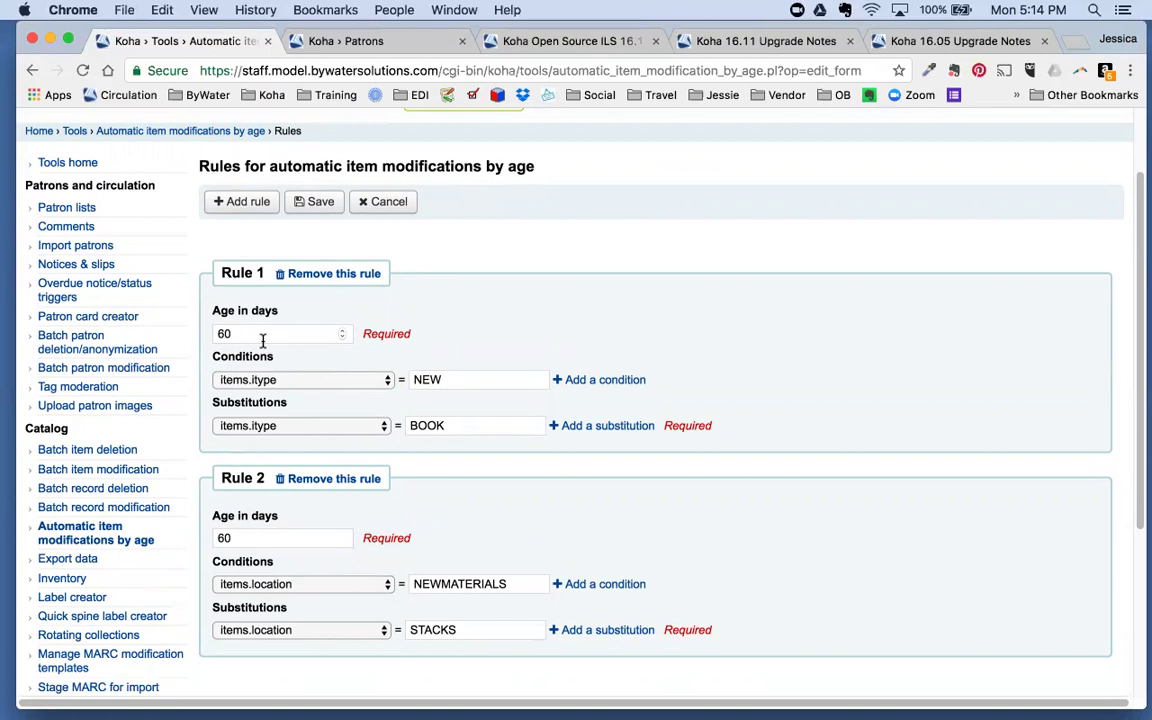
scroll(299, 366, down, 1)
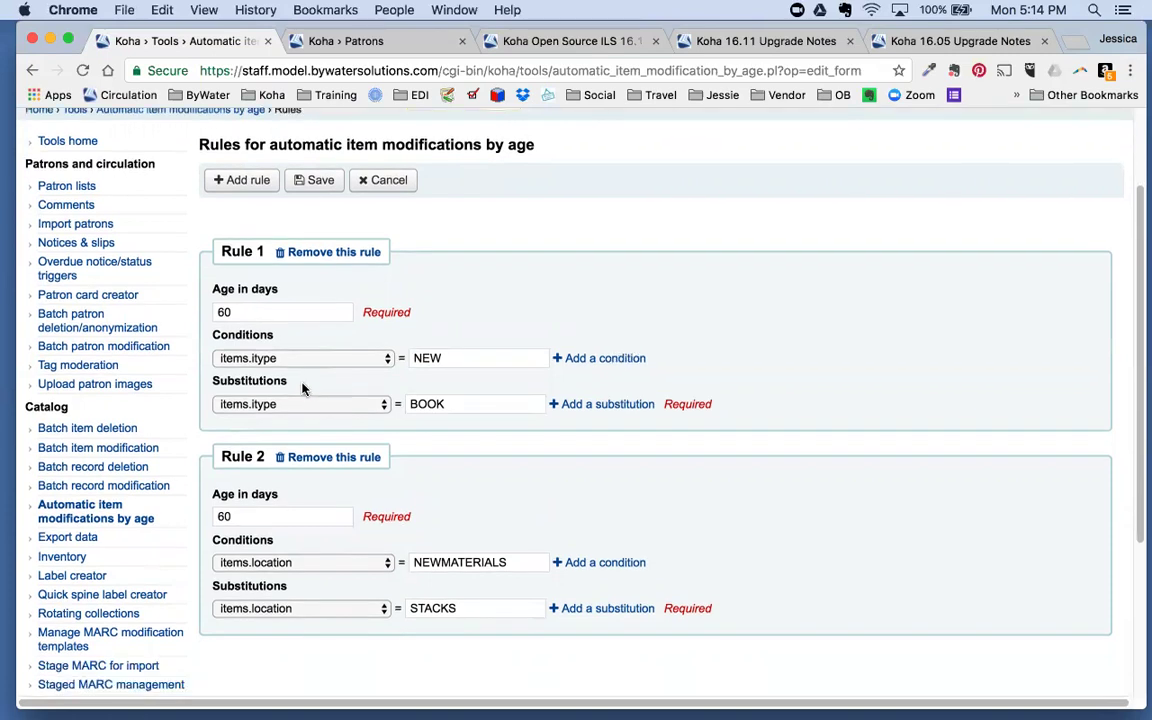
click(248, 362)
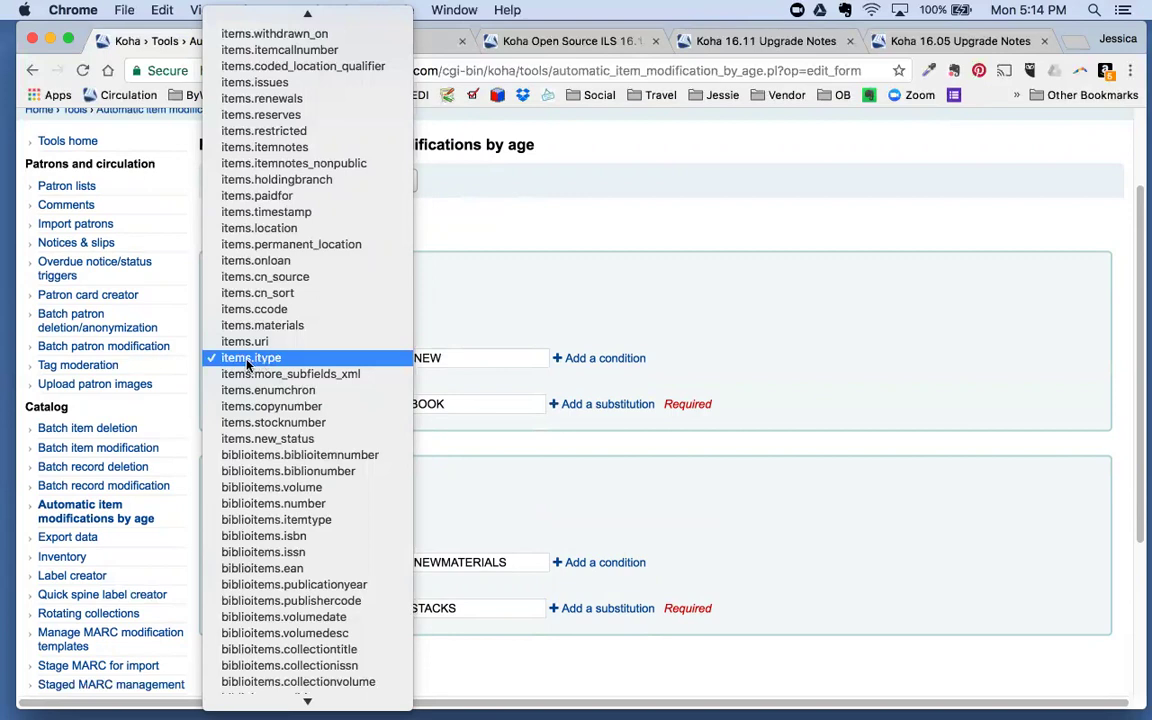
click(430, 310)
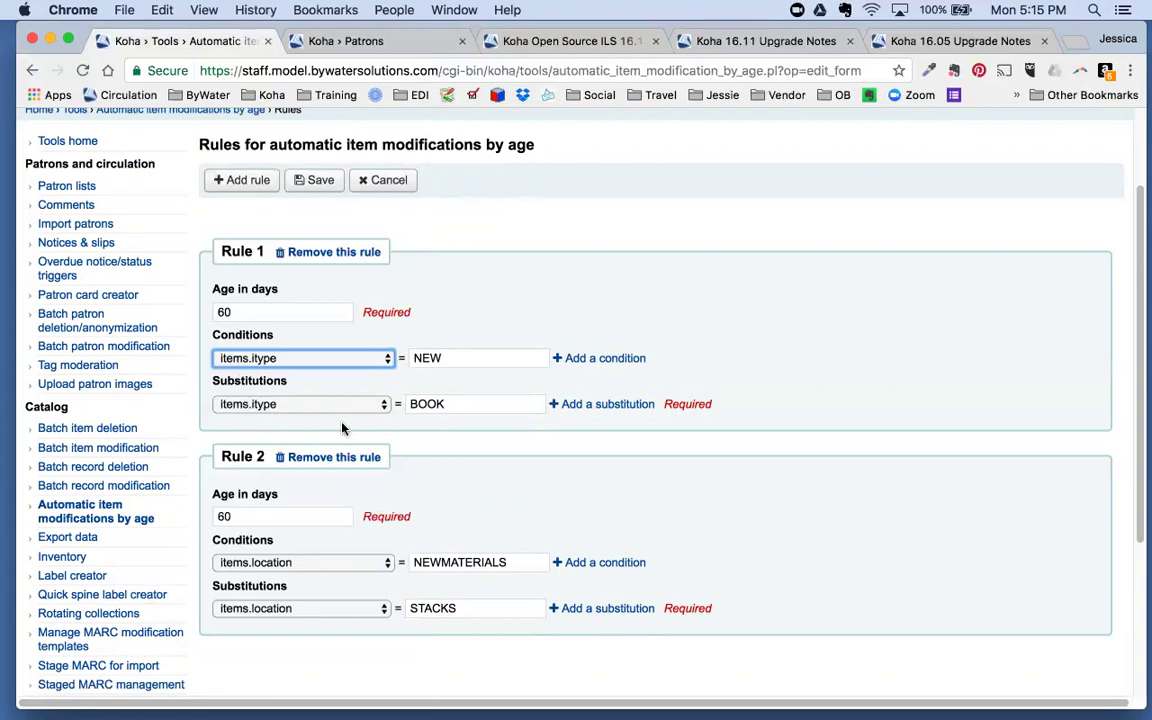
click(278, 404)
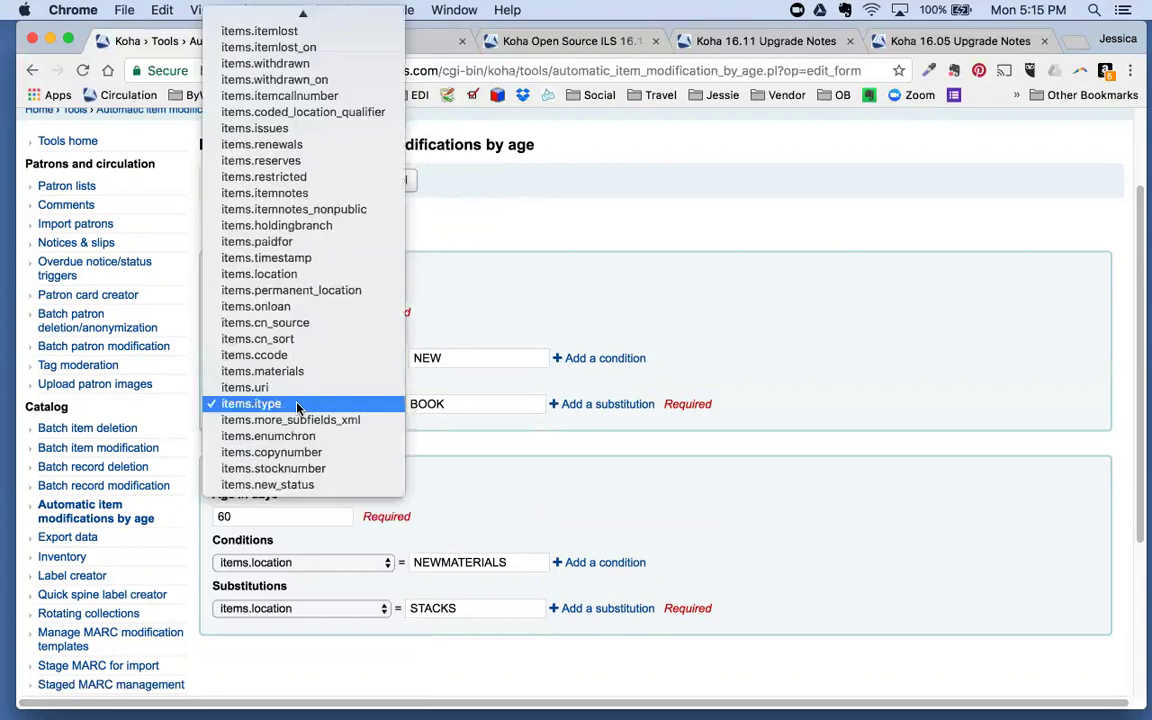
click(299, 405)
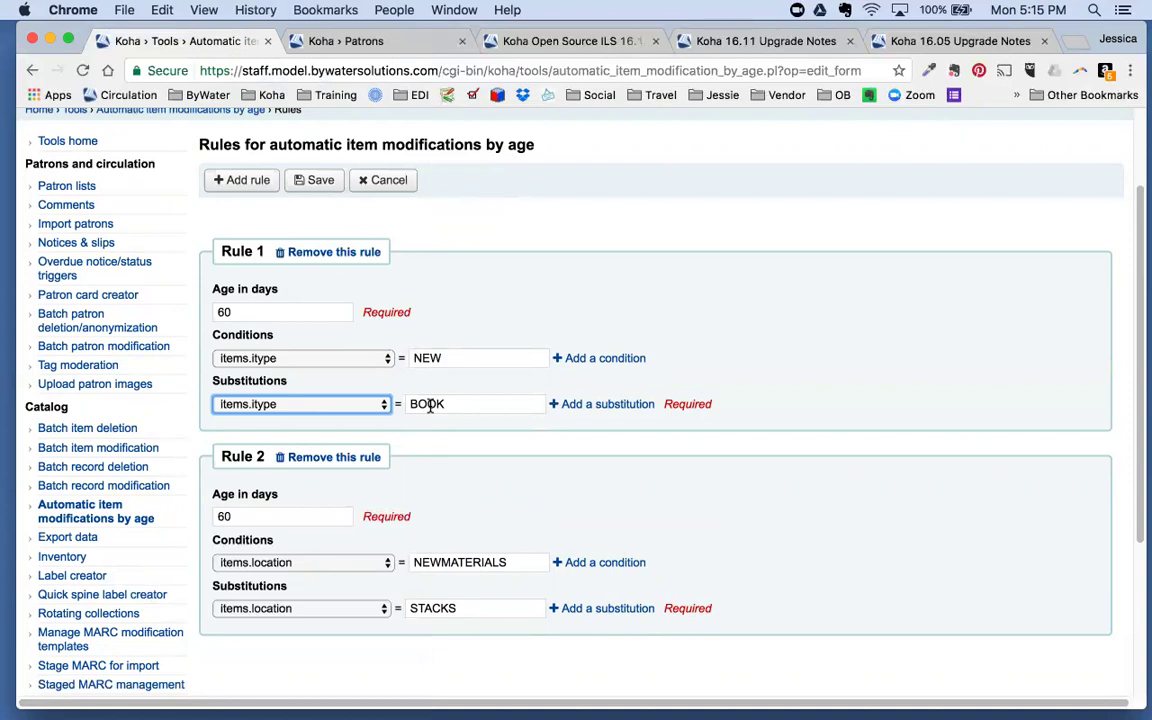
scroll(509, 473, down, 1)
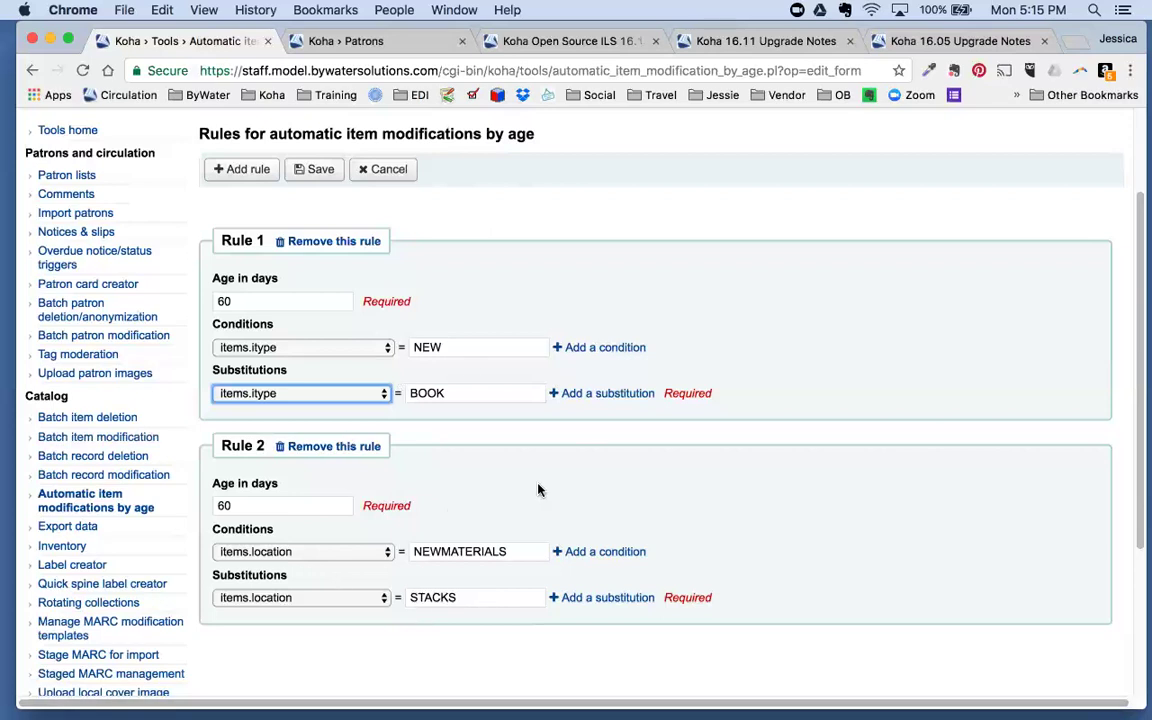
scroll(501, 470, down, 3)
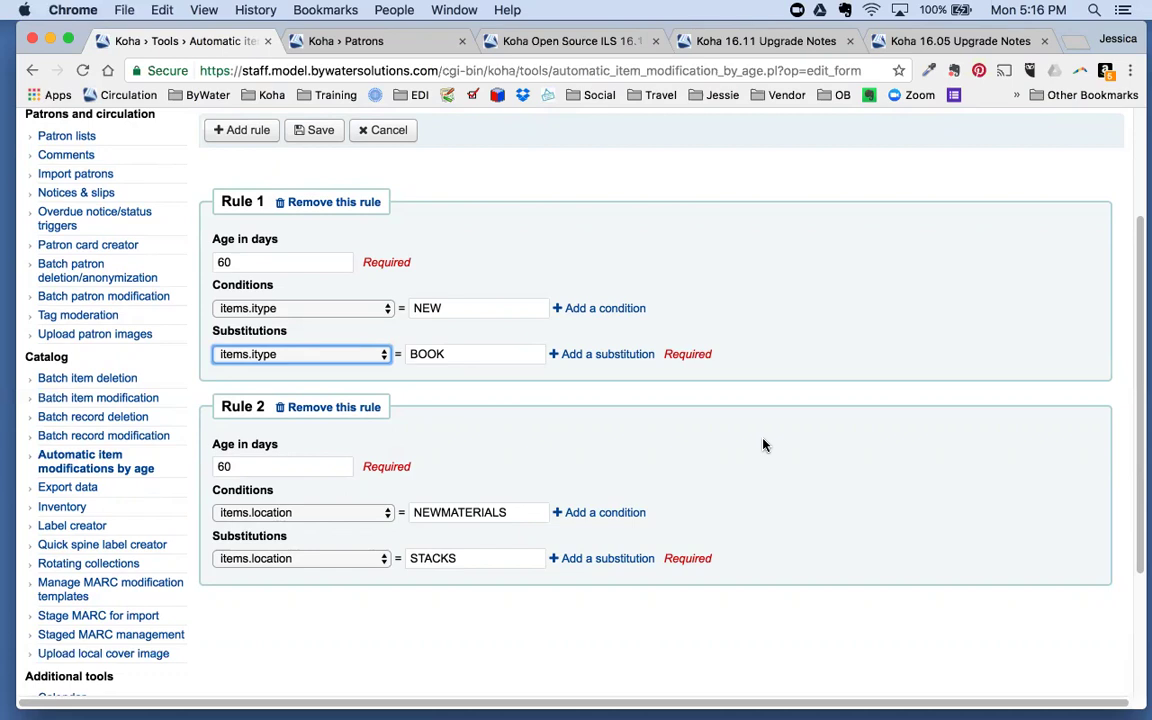
Step: Search the global system preferences for maxitem and examine the batch item deletion and modification limits
scroll(665, 360, up, 2)
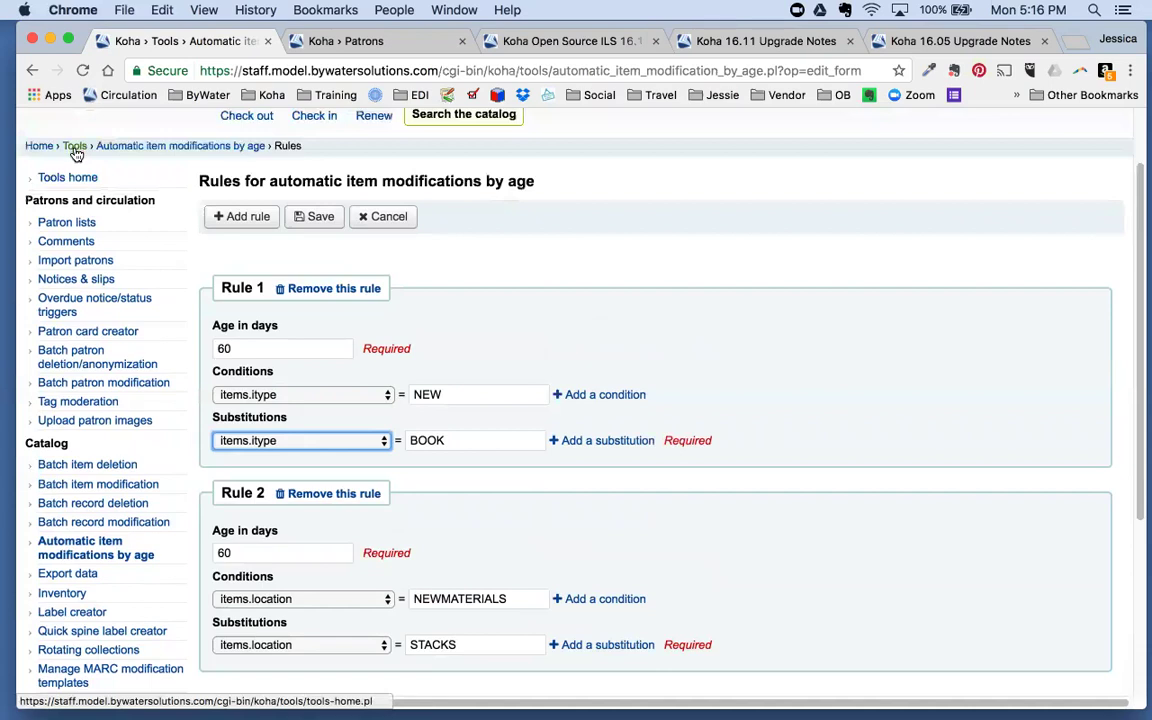
click(74, 149)
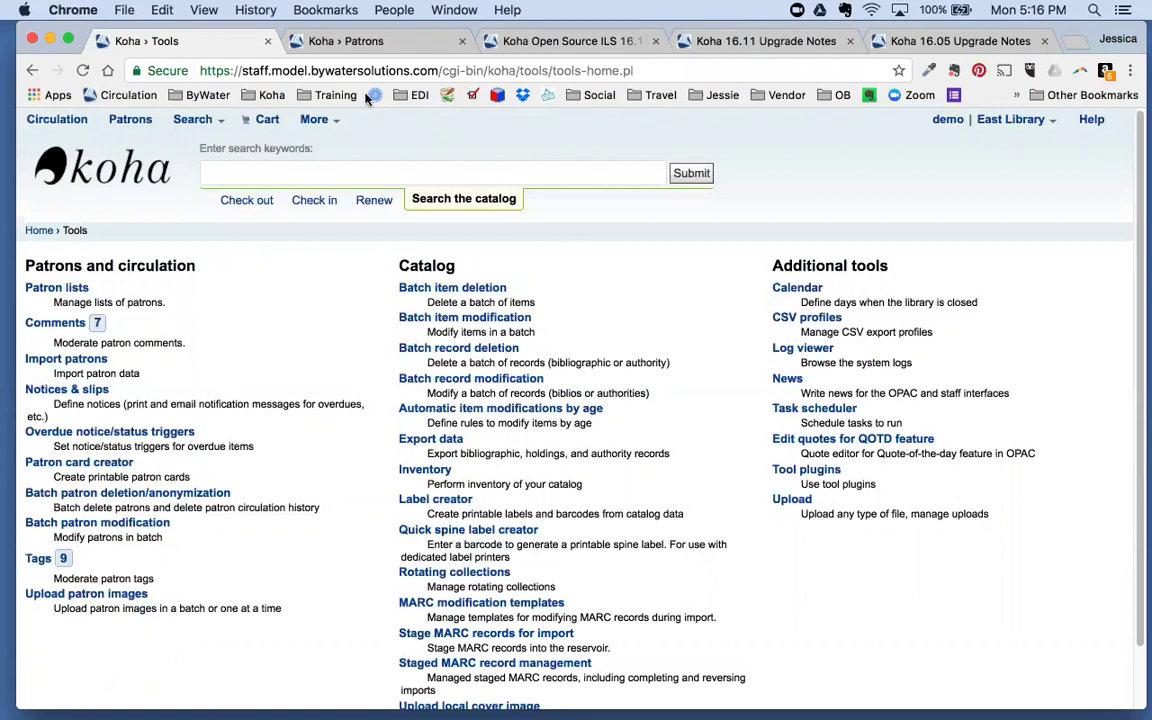
click(330, 121)
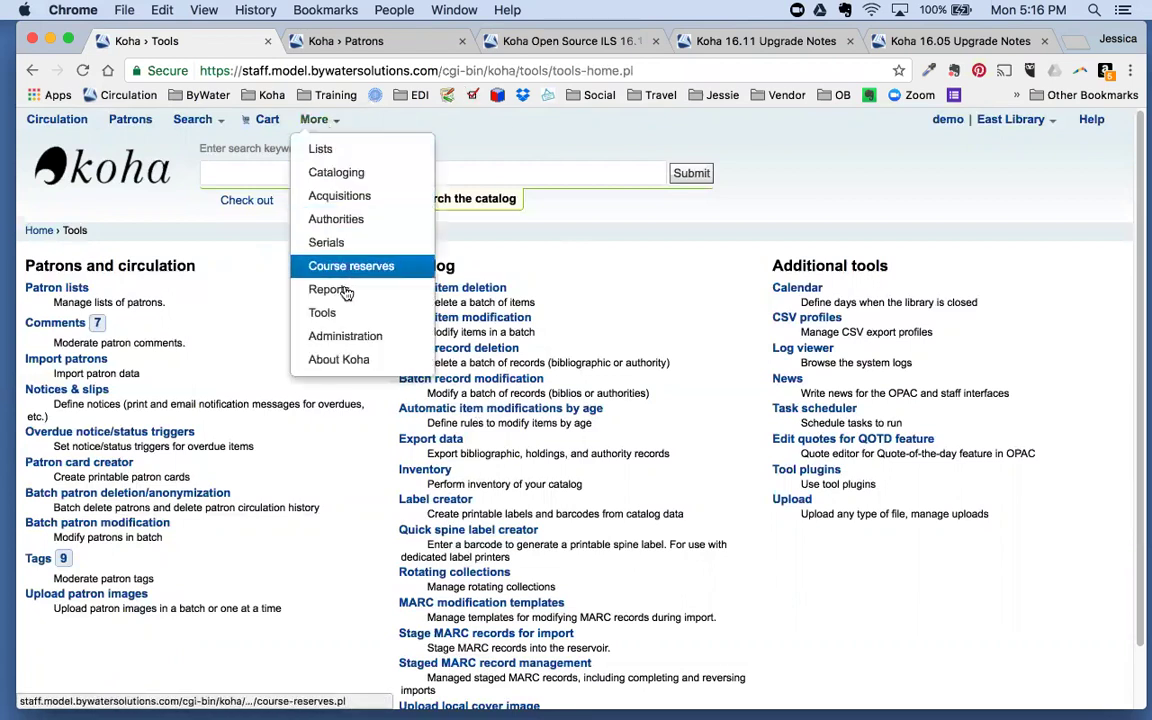
click(348, 336)
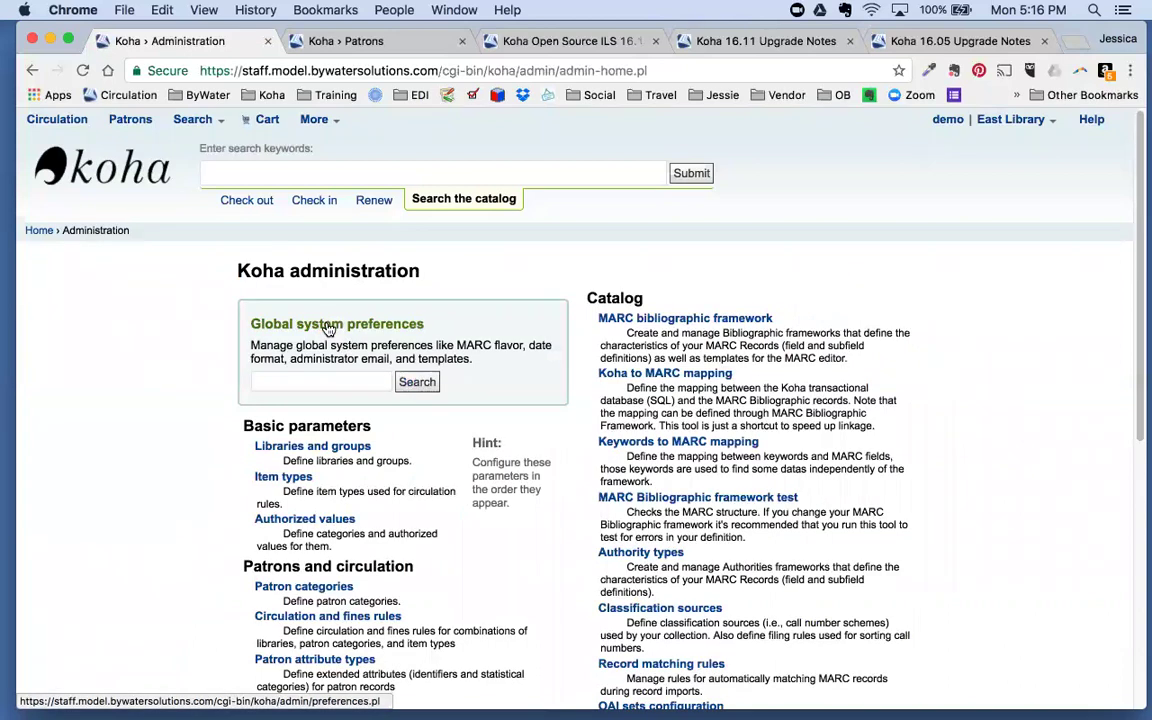
click(330, 325)
click(265, 173)
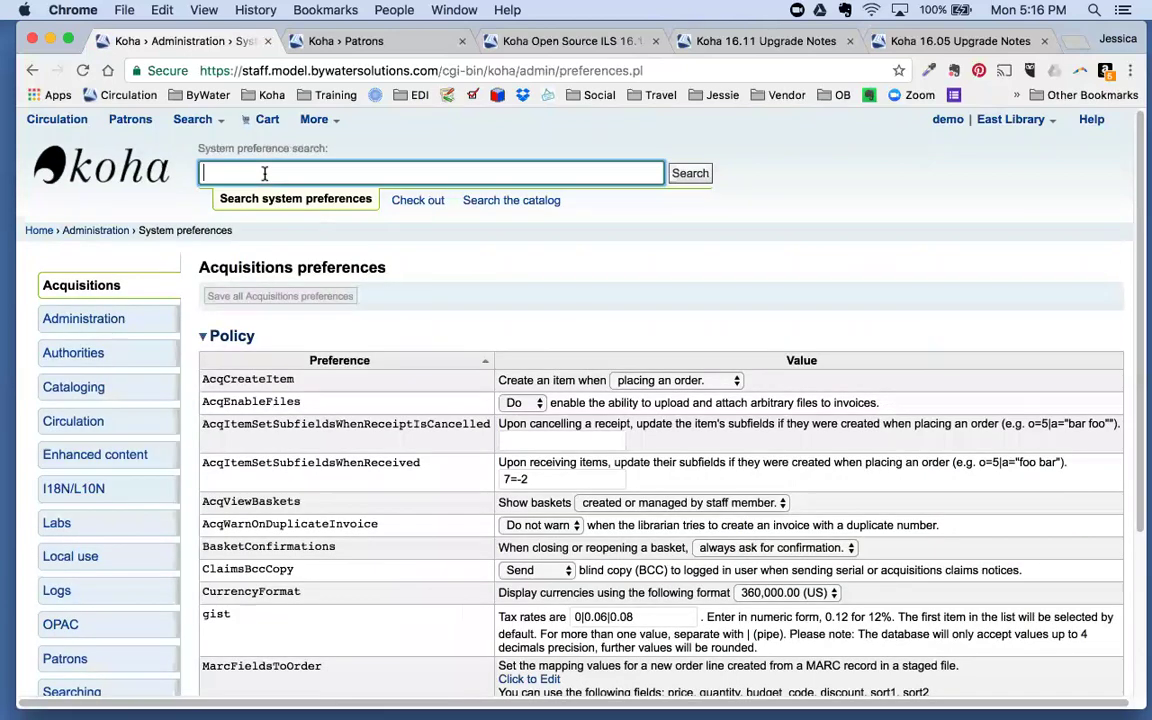
text(maxitem)
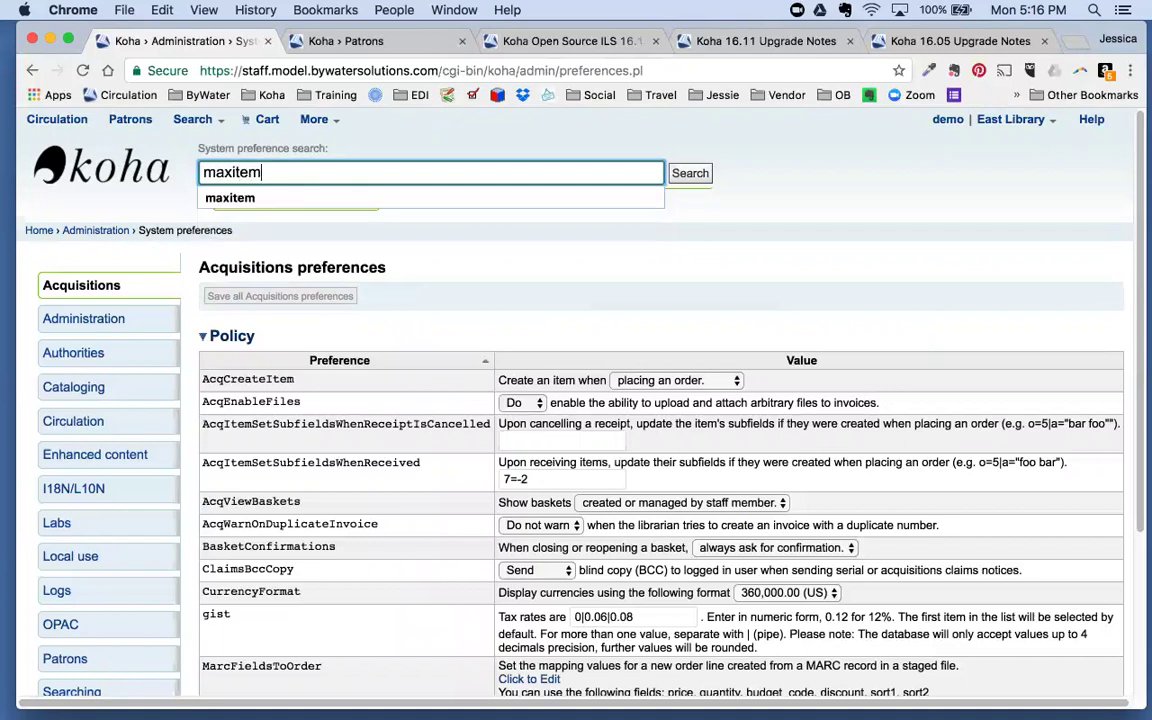
key(Return)
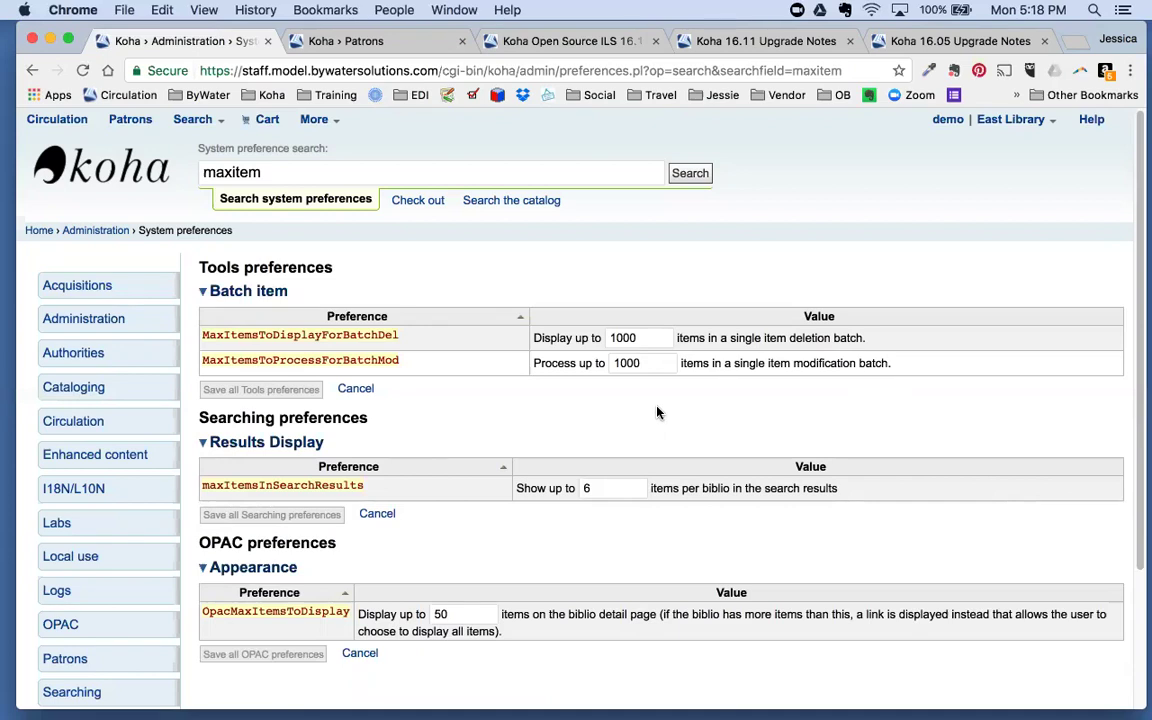
scroll(547, 398, down, 2)
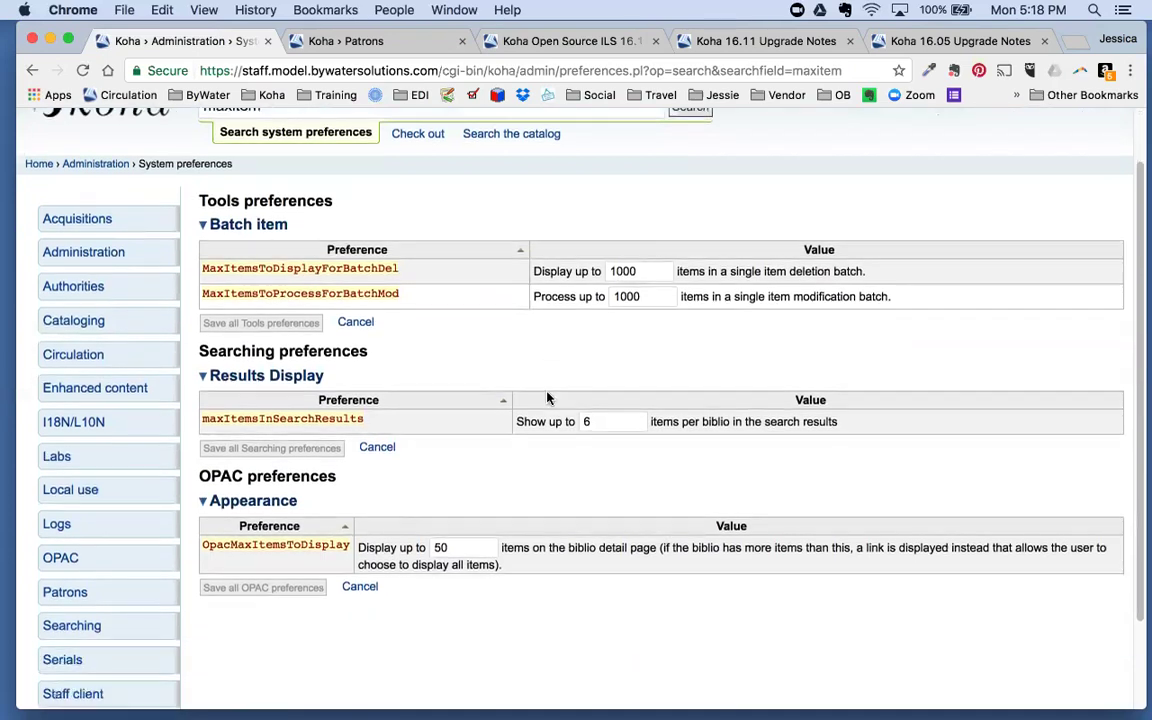
Step: Search the system preferences for claimsbcc
scroll(547, 398, up, 2)
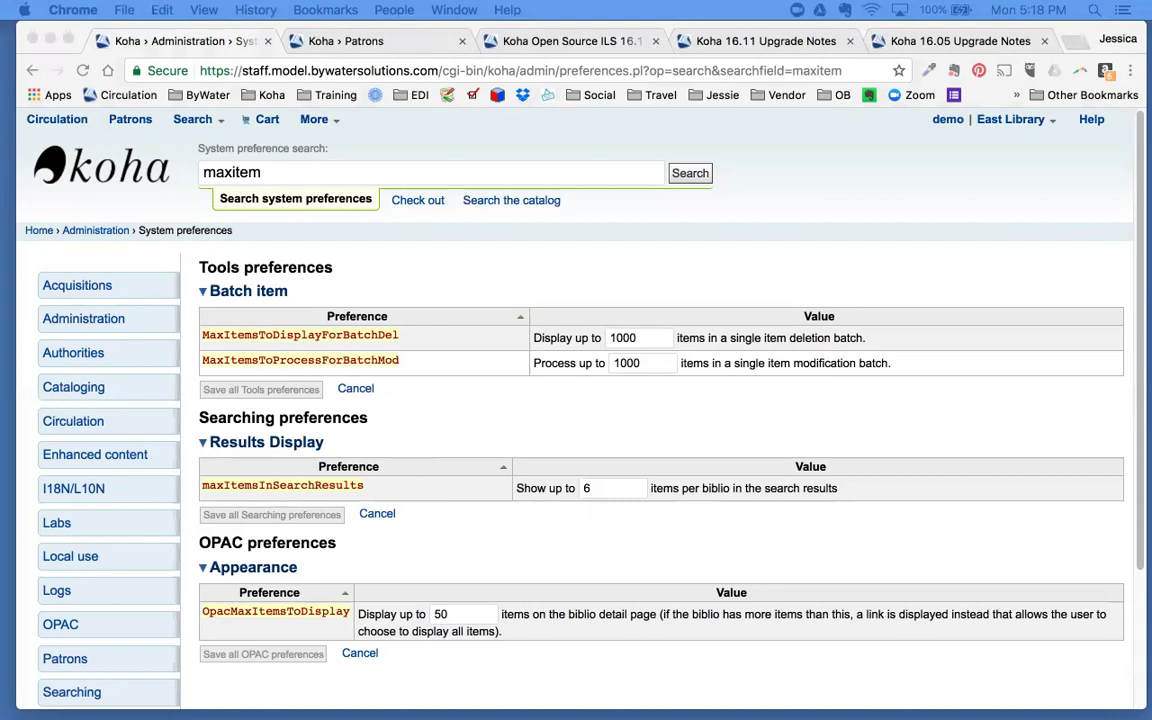
double_click(286, 173)
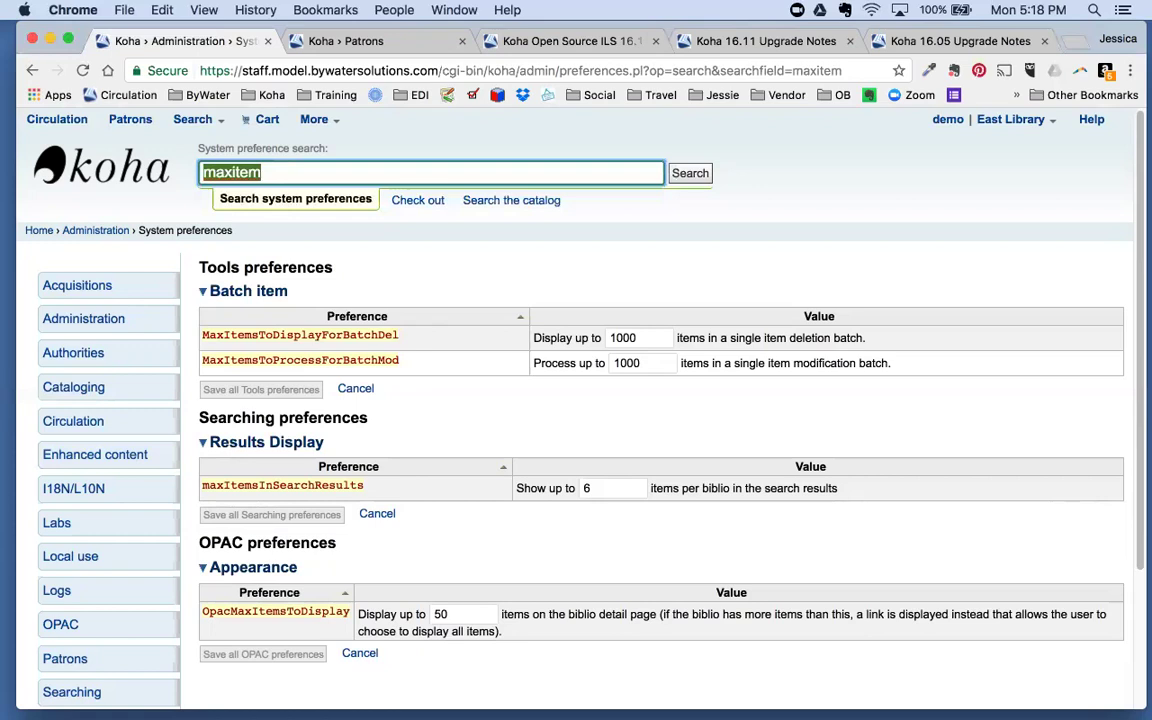
key(BackSpace)
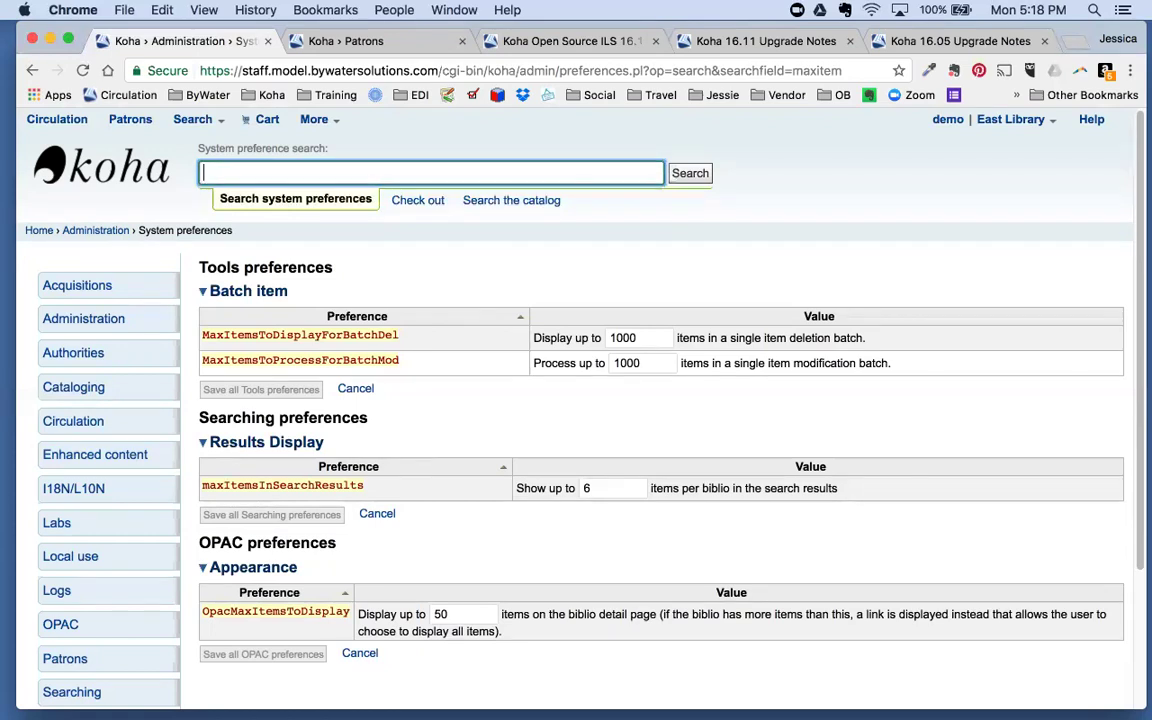
text(claims)
key(Down)
key(Return)
click(690, 173)
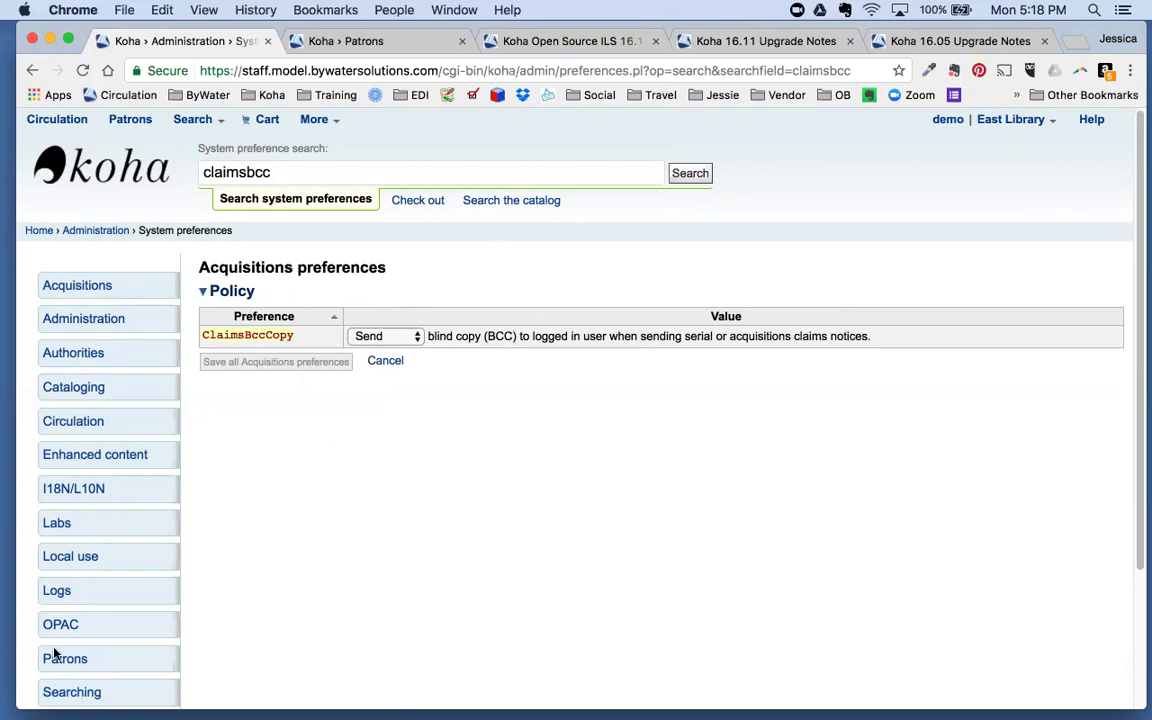
Step: Examine the sending options and the logged in user wording of the ClaimsBccCopy preference without changing its value
click(396, 340)
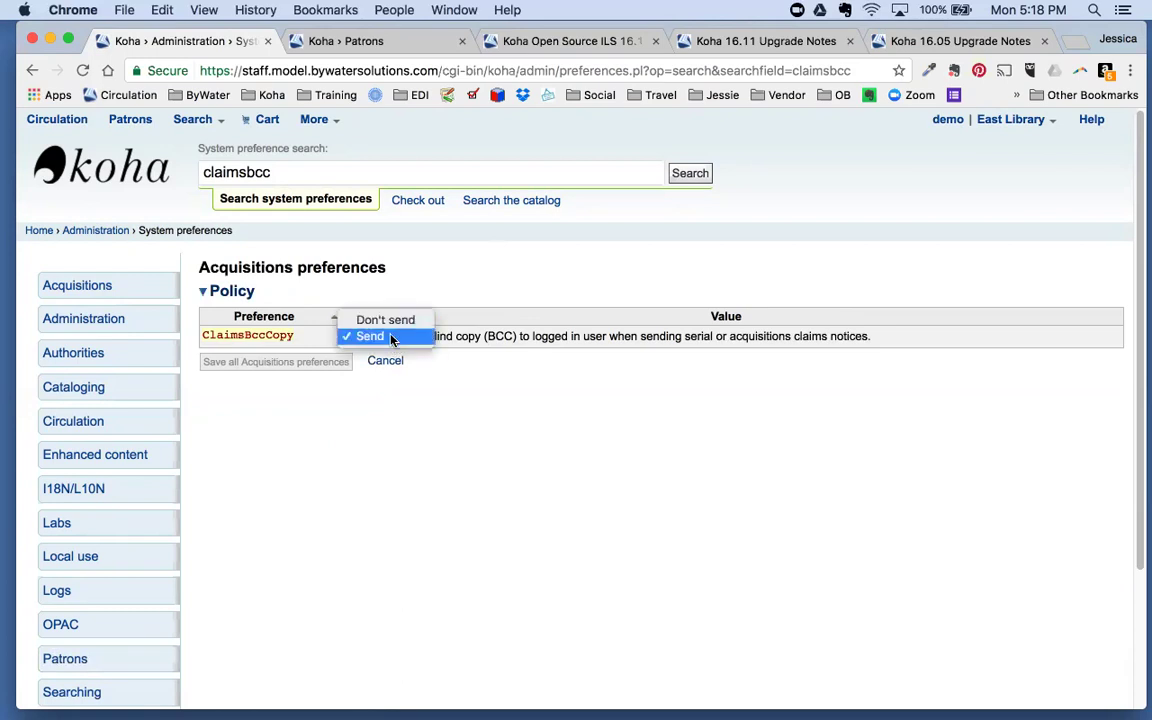
click(478, 366)
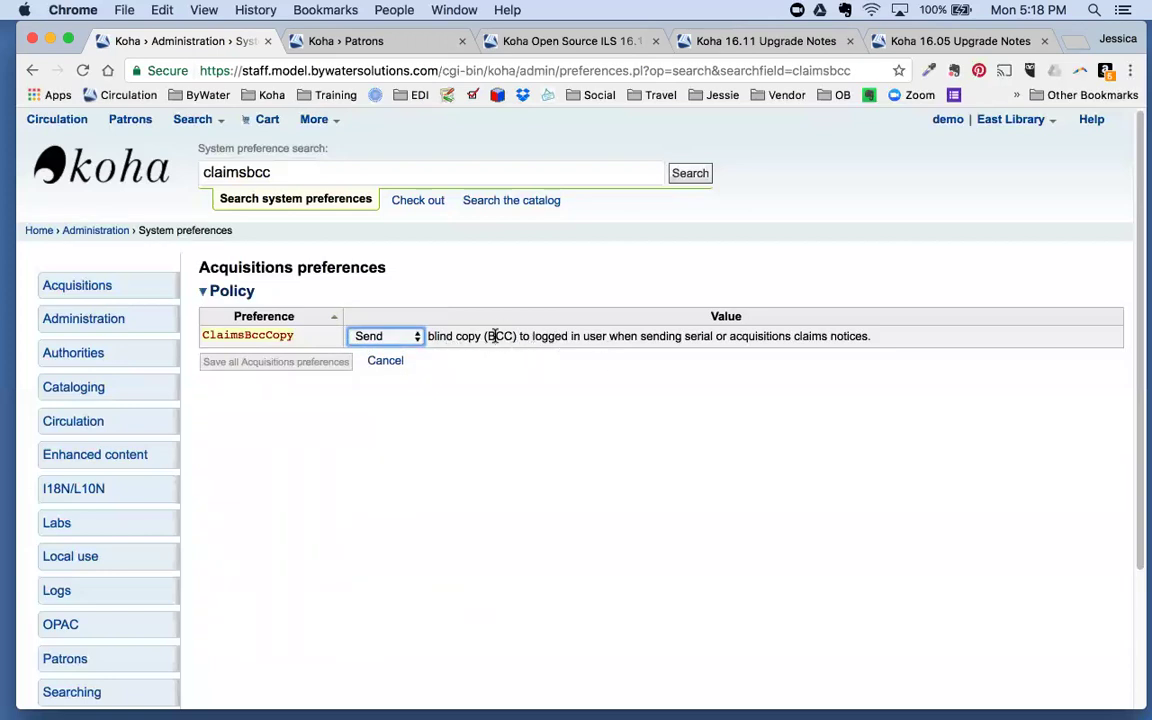
drag(532, 336, 611, 336)
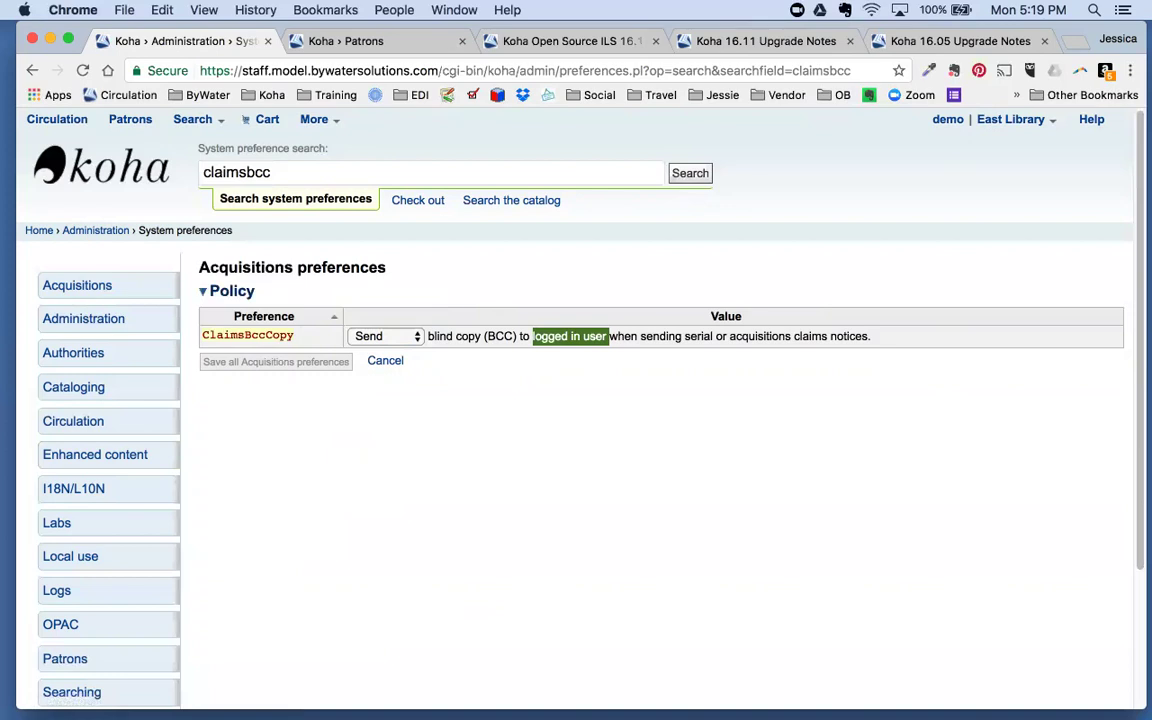
Step: Return to Koha administration, search the global system preferences for sms, and examine the SMSSendDriver value
click(100, 231)
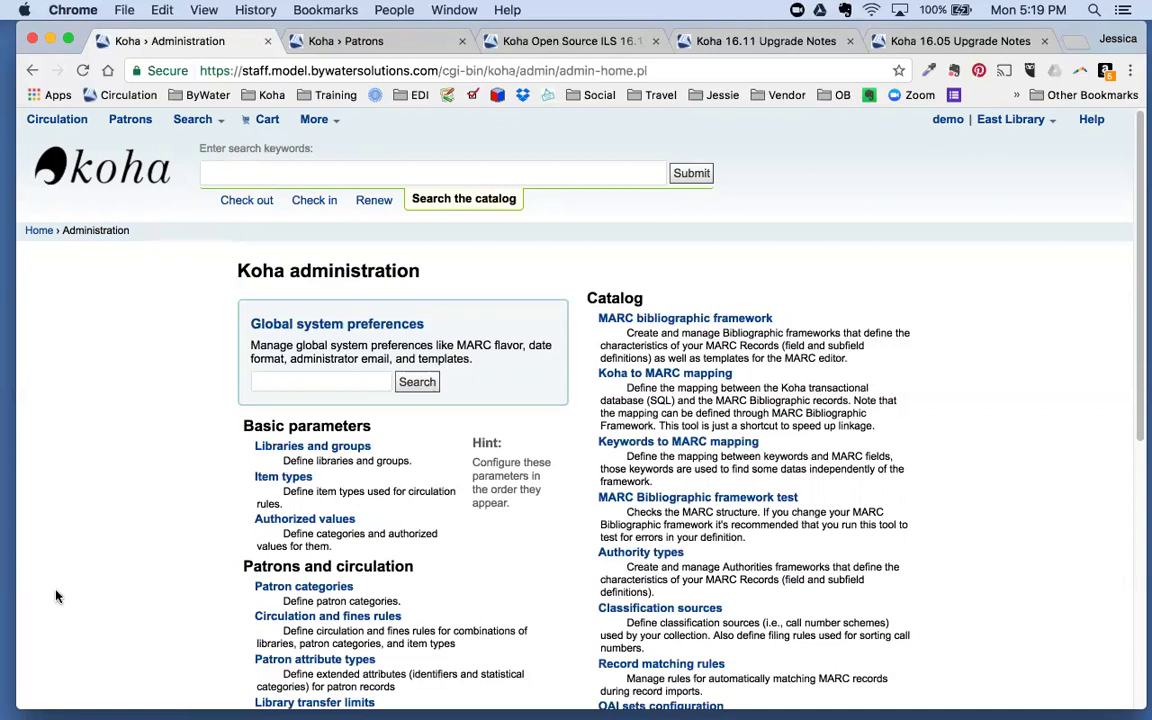
click(315, 379)
text(sms)
key(Return)
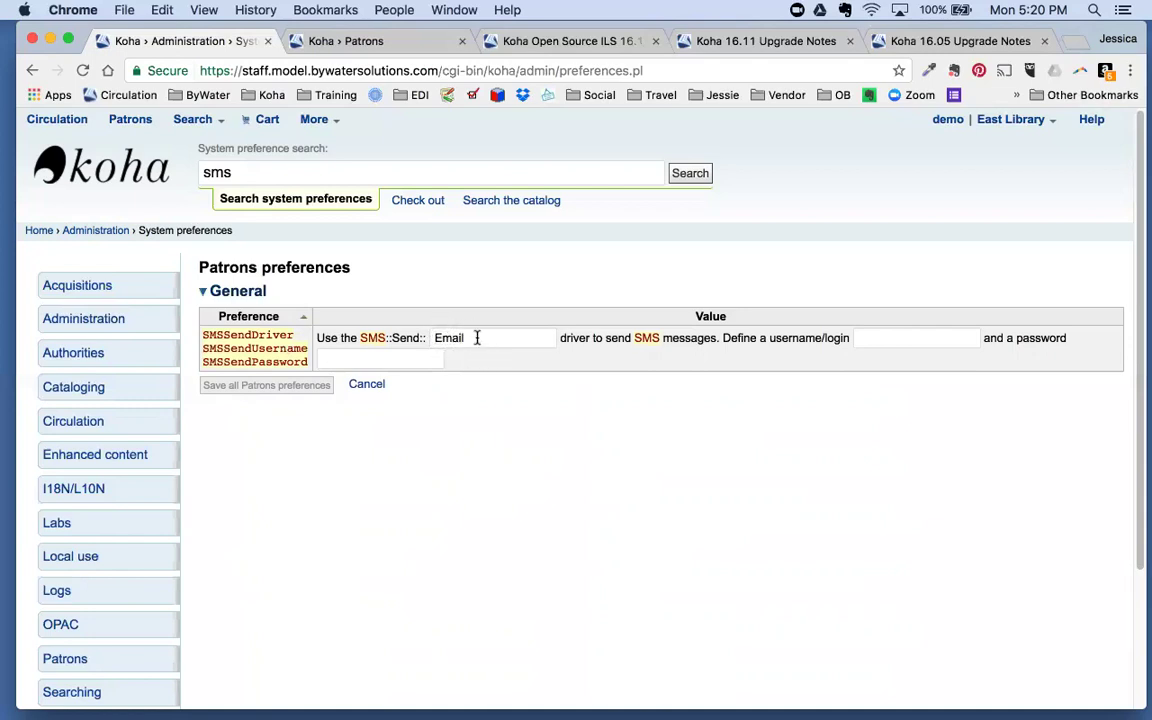
drag(471, 337, 433, 338)
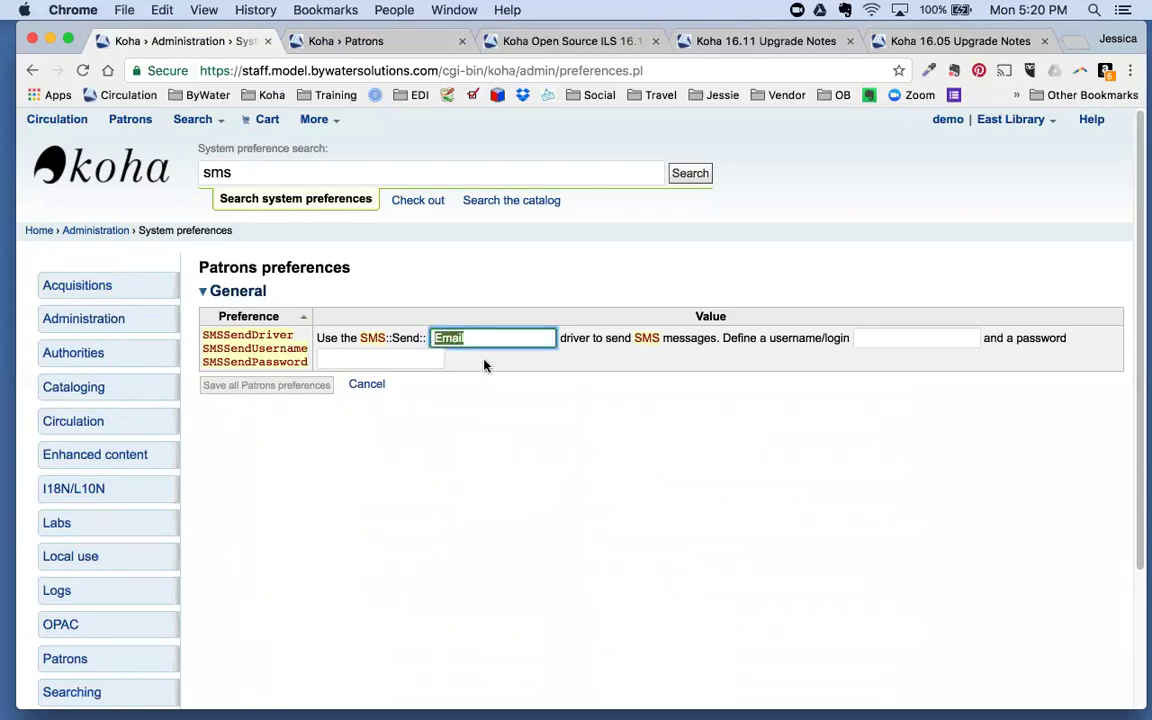
click(438, 338)
Step: Open the list of SMS cellular providers from the additional parameters in Koha administration
click(99, 233)
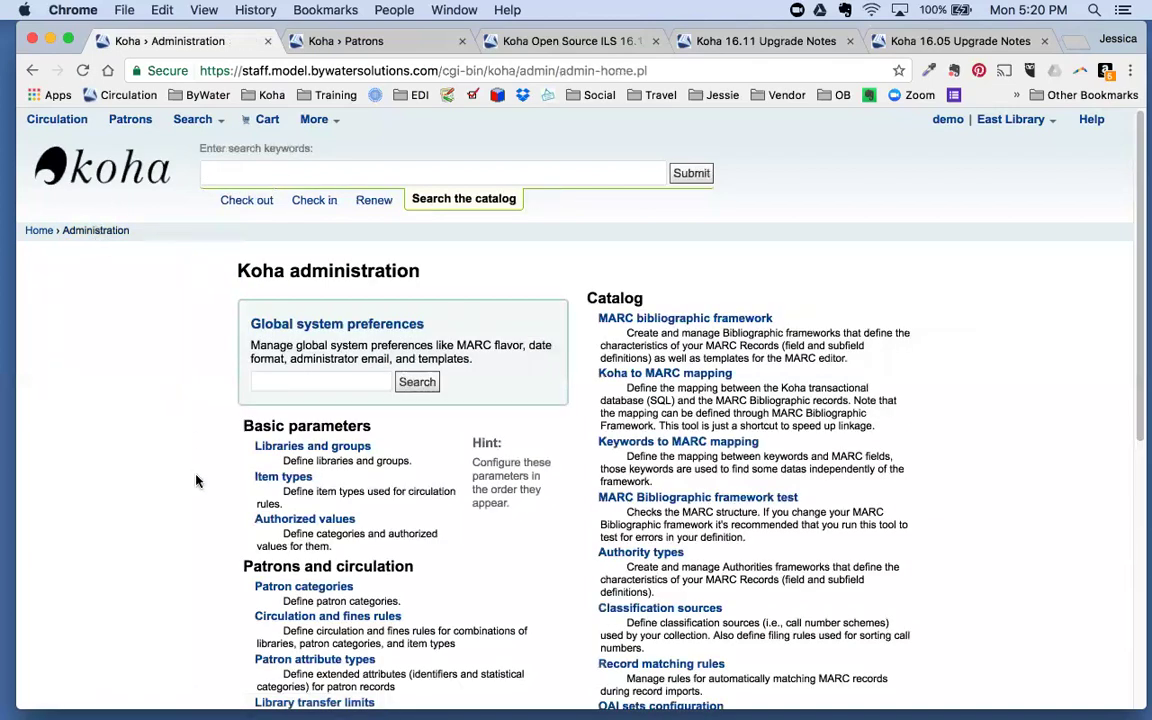
scroll(194, 500, down, 5)
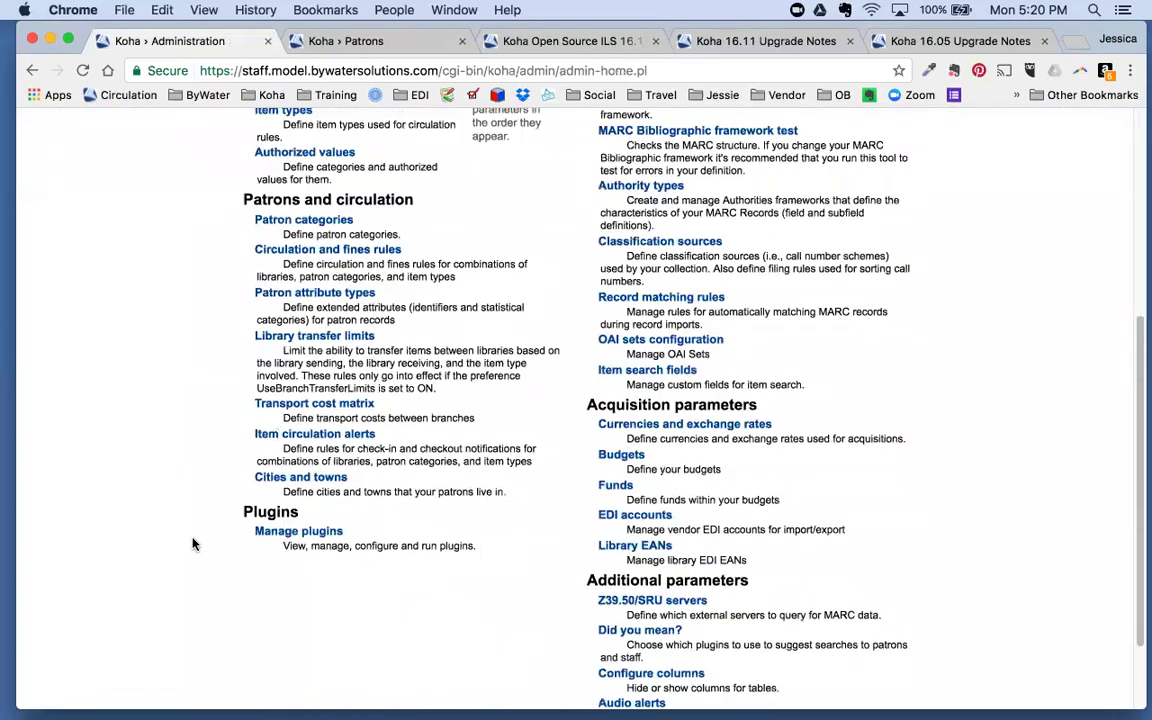
scroll(194, 544, down, 2)
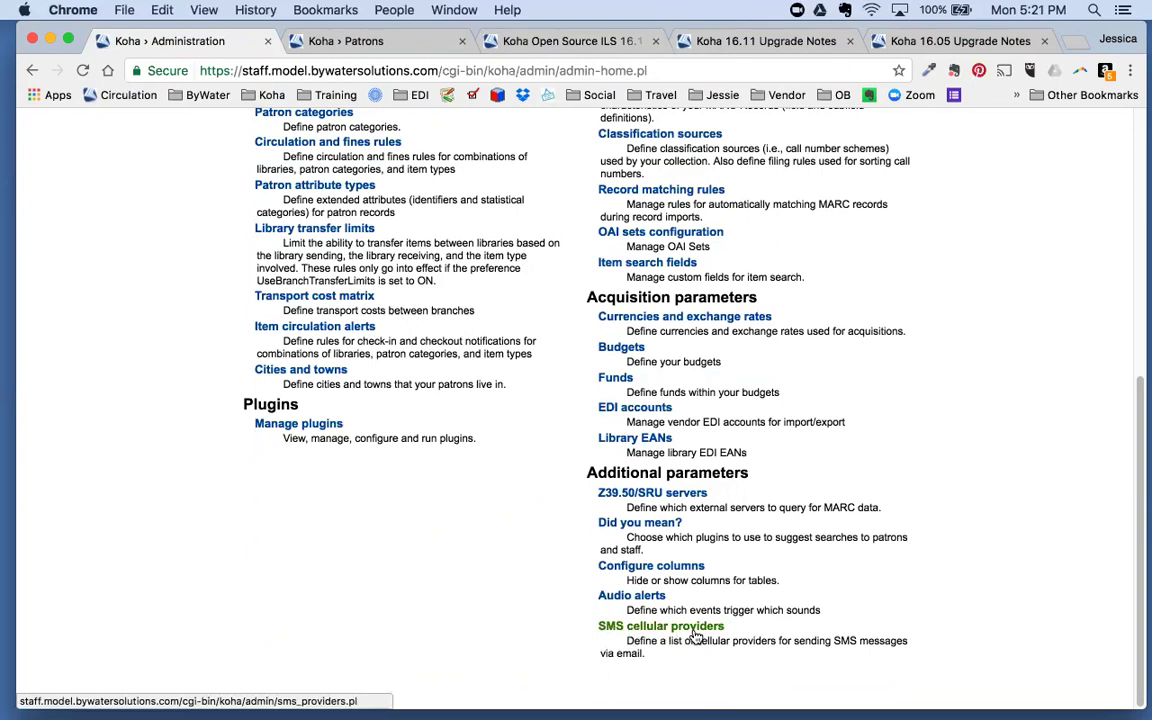
click(630, 627)
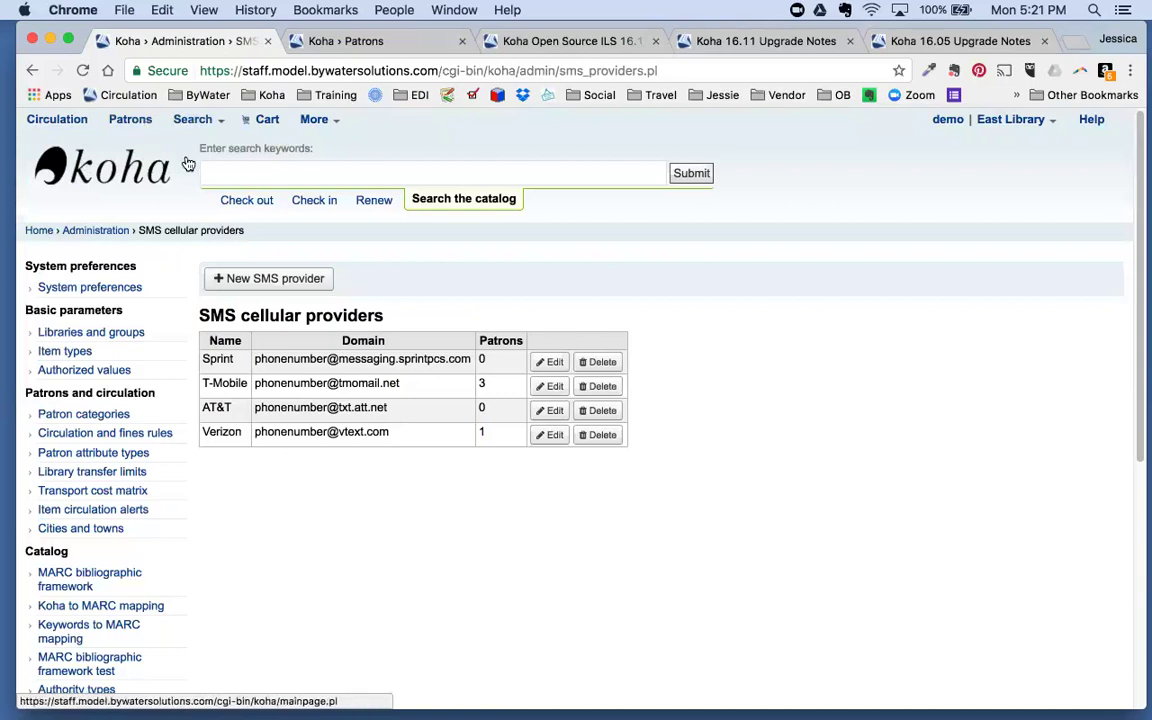
Step: Look up a patron for checkout by partial first name and open the matching East Library patron's details
click(246, 200)
text(j)
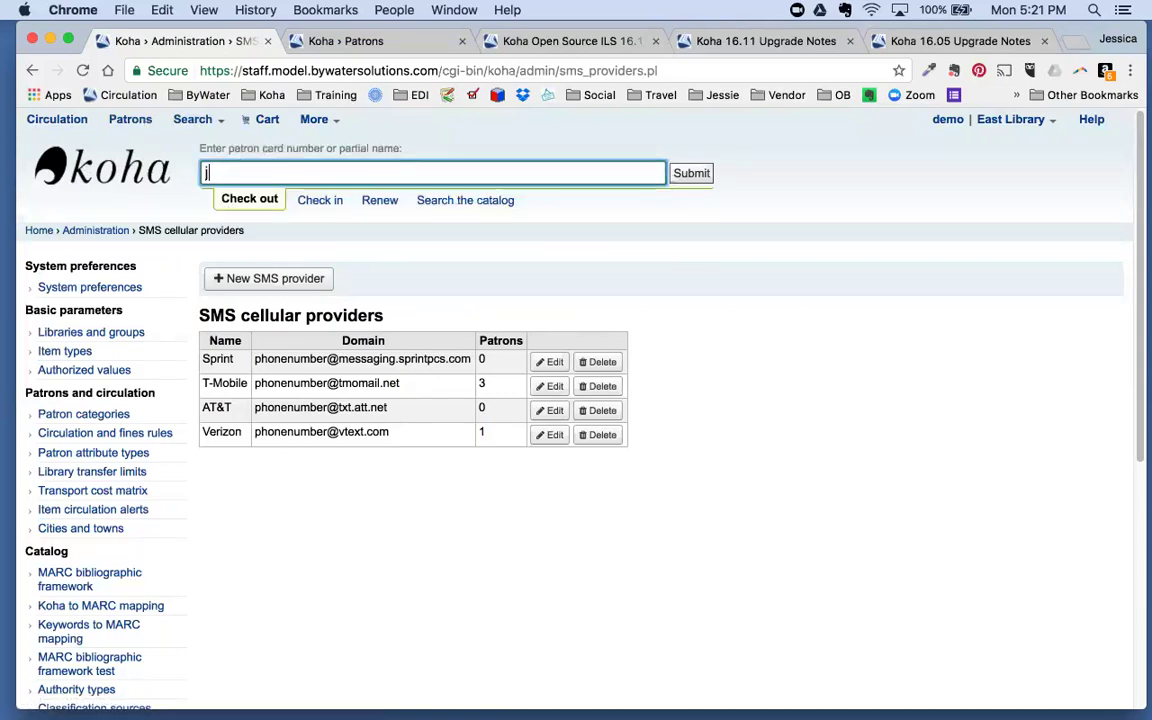
text(oan)
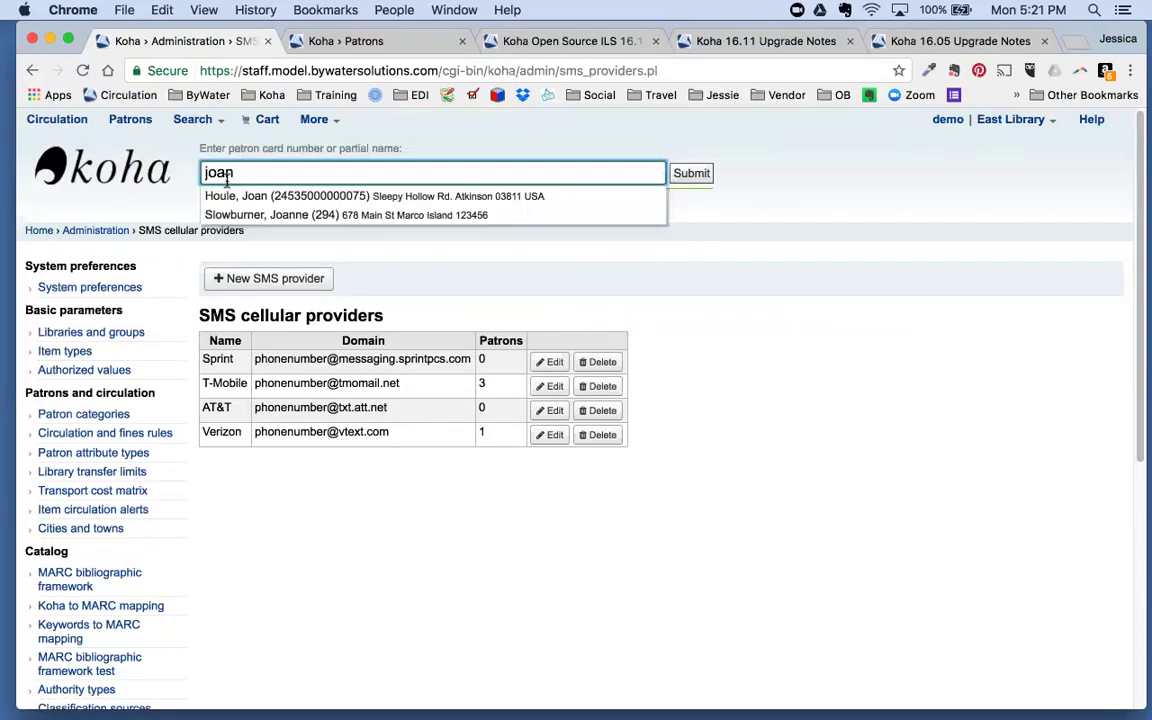
click(224, 216)
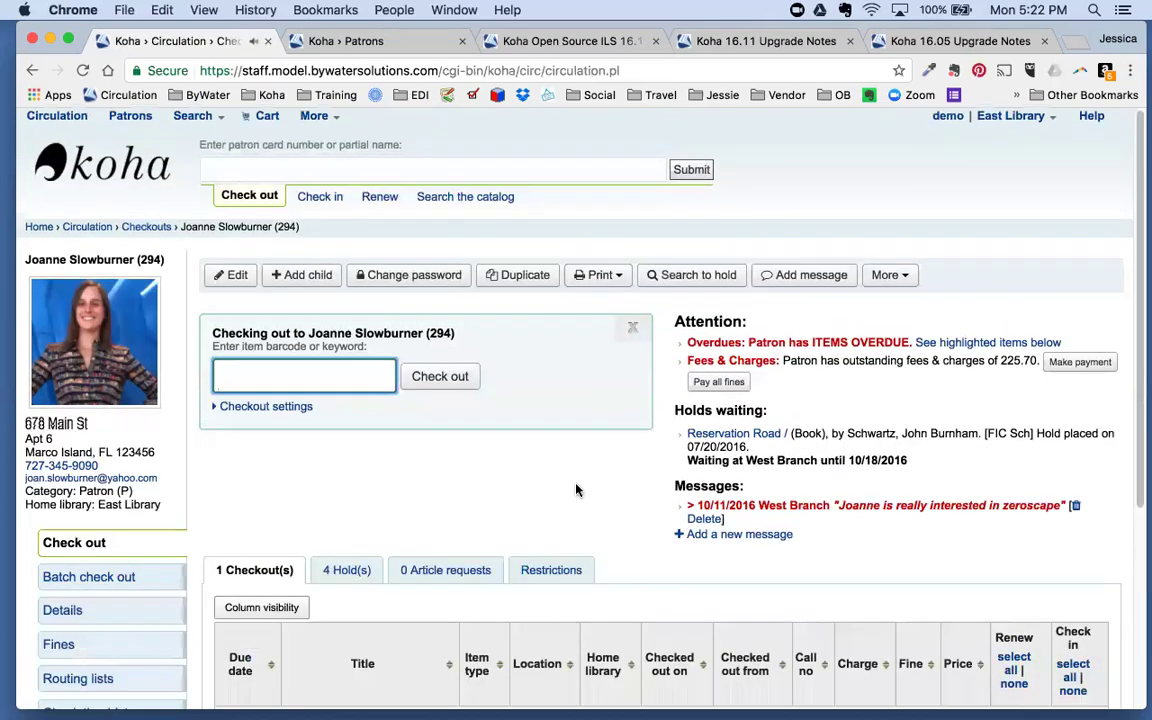
scroll(576, 483, down, 1)
scroll(547, 500, down, 2)
click(113, 500)
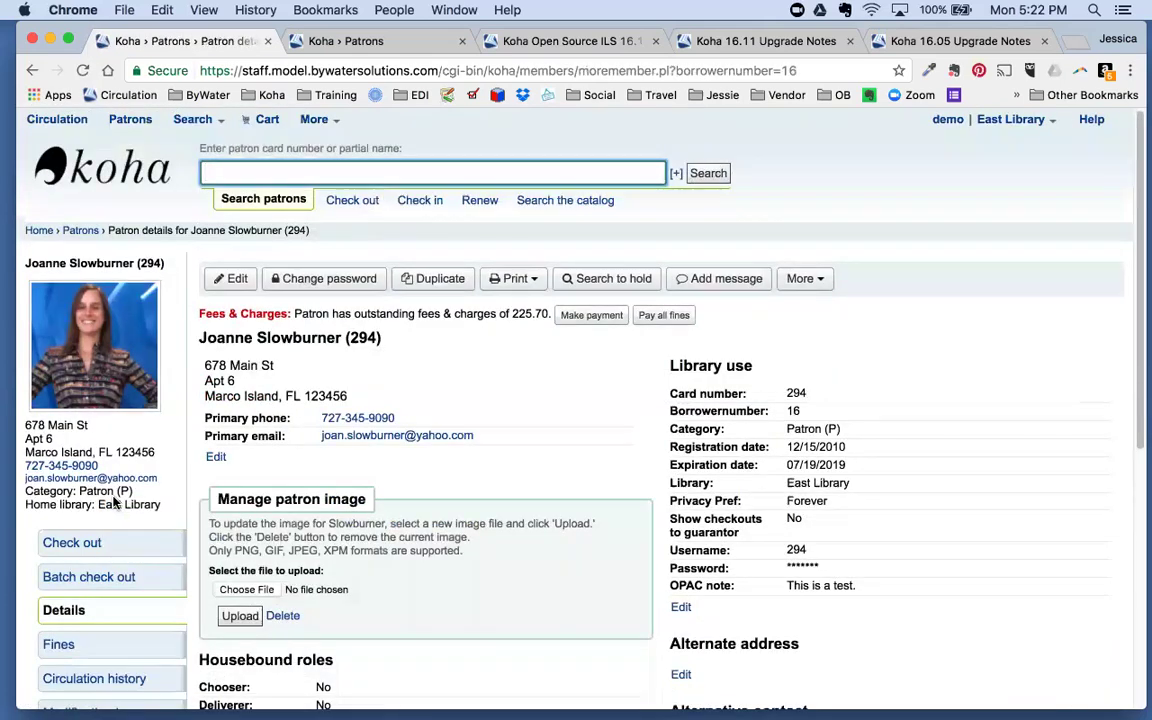
Step: Locate the SMS number among the patron's messaging preferences and open those preferences for editing
scroll(567, 571, down, 10)
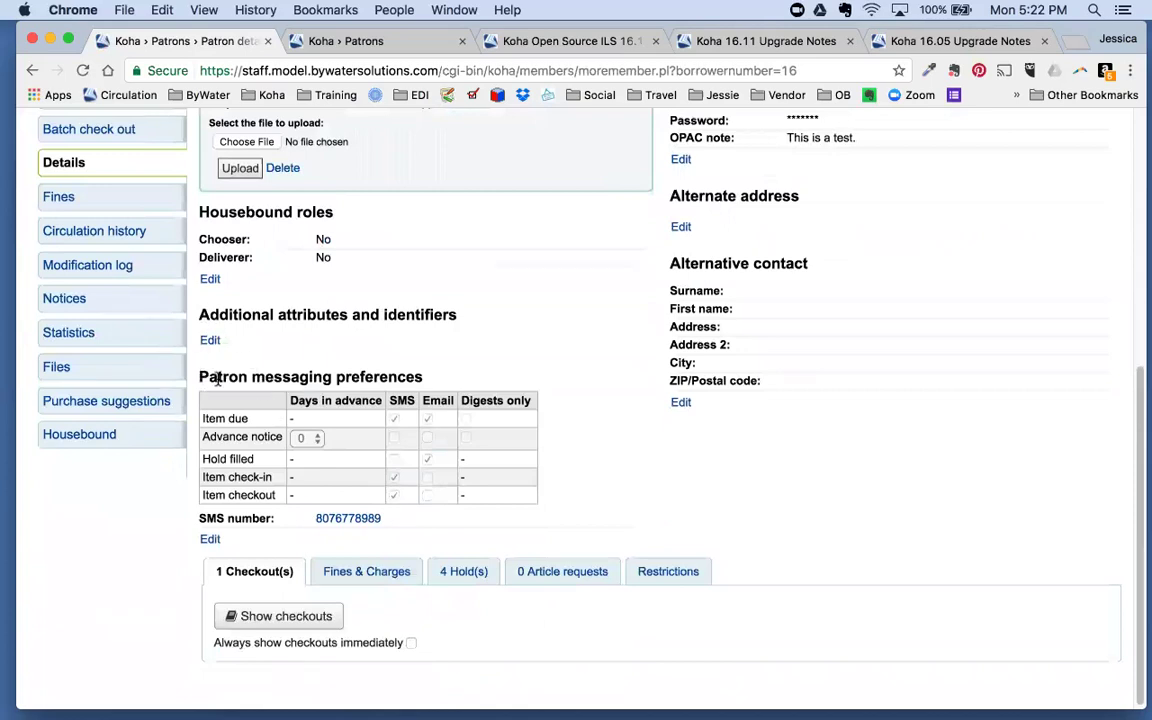
scroll(500, 455, down, 1)
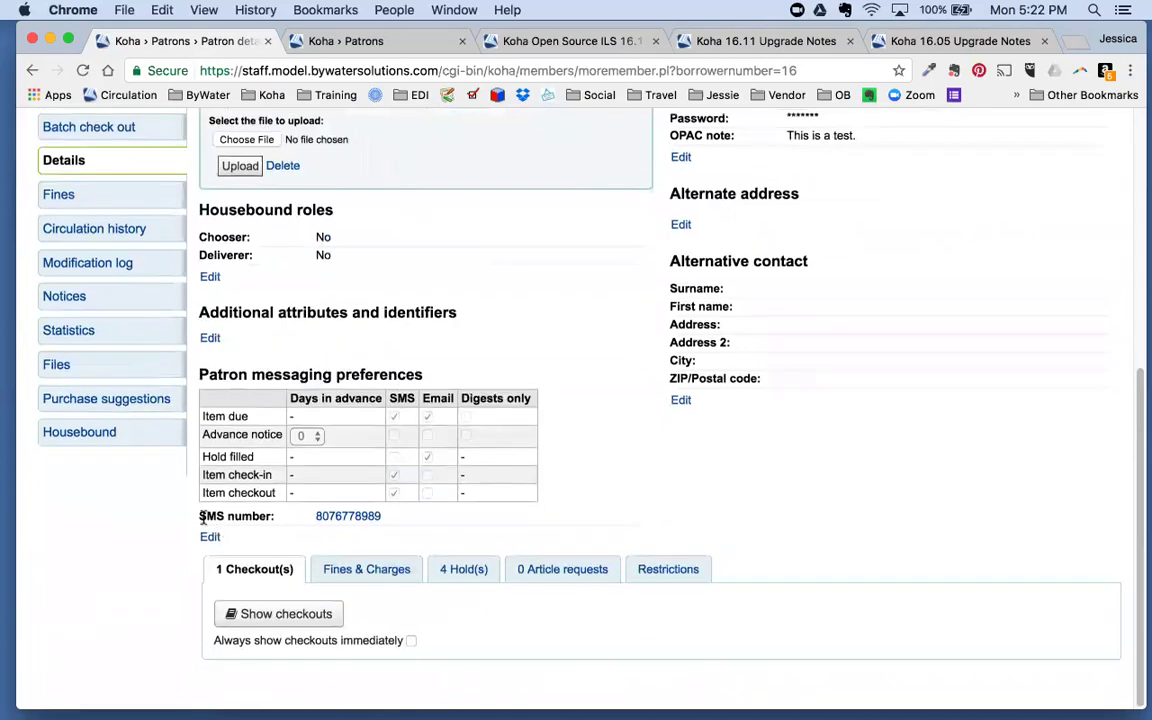
drag(175, 470, 201, 510)
click(289, 519)
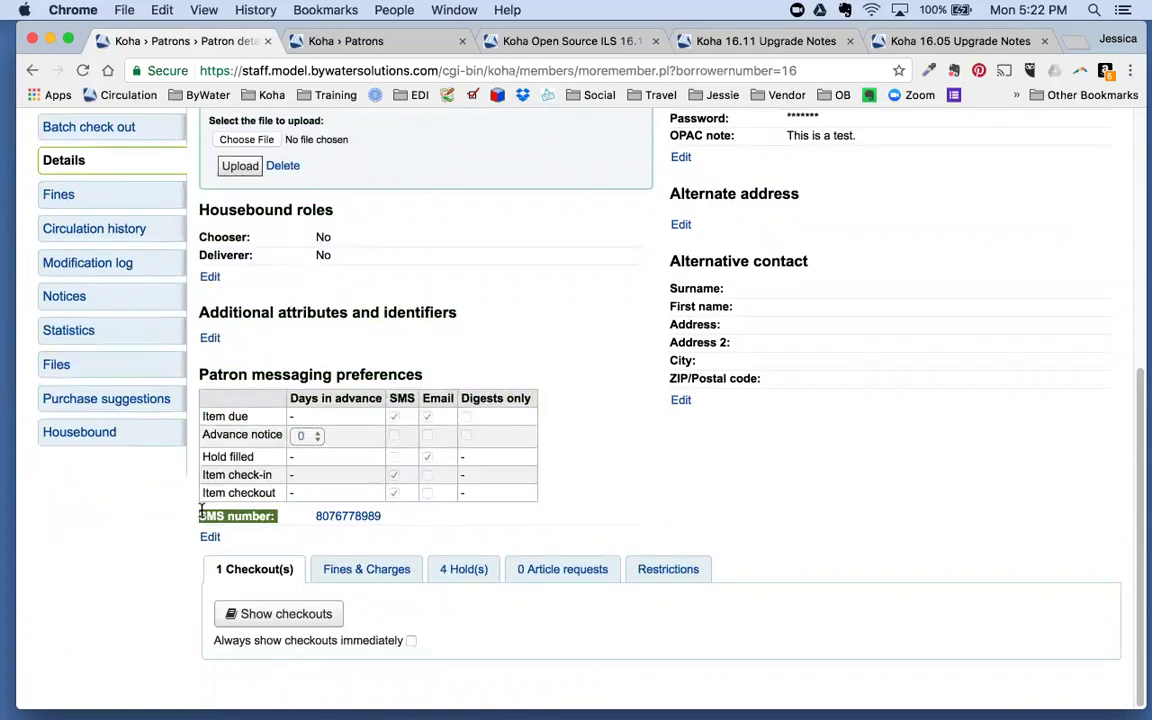
click(212, 539)
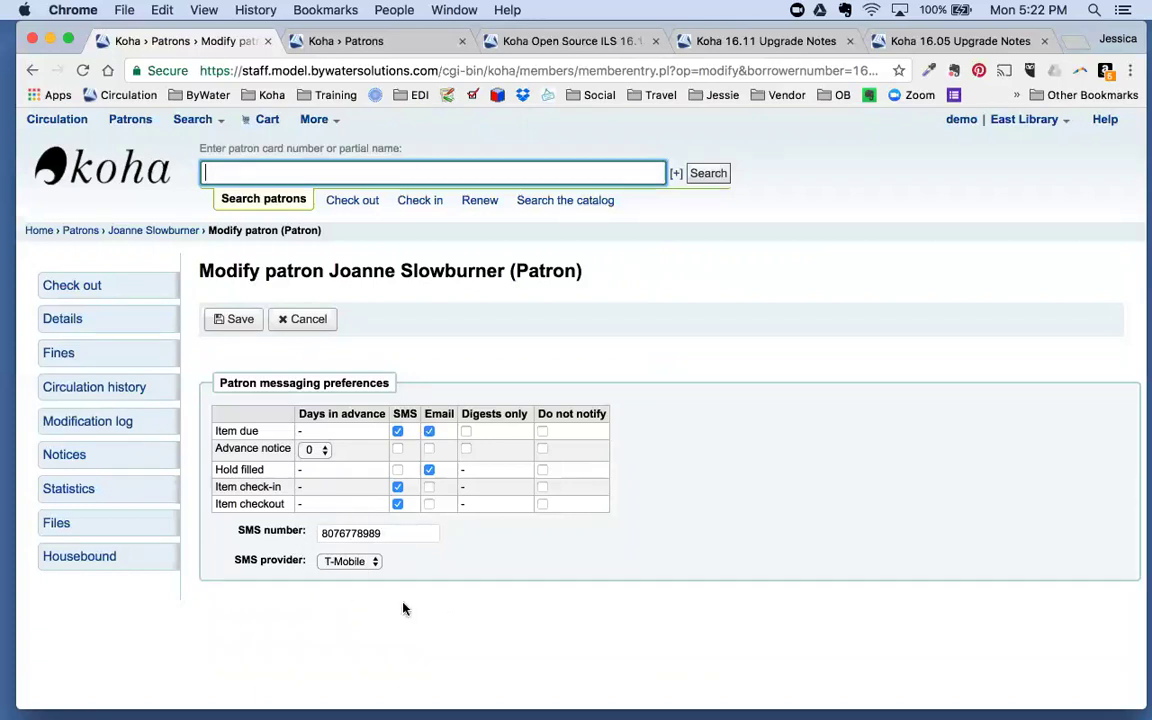
click(397, 503)
Step: Open the public library catalog at model.bywatersolutions.com in the second browser tab, replacing the patron list
click(379, 42)
click(372, 73)
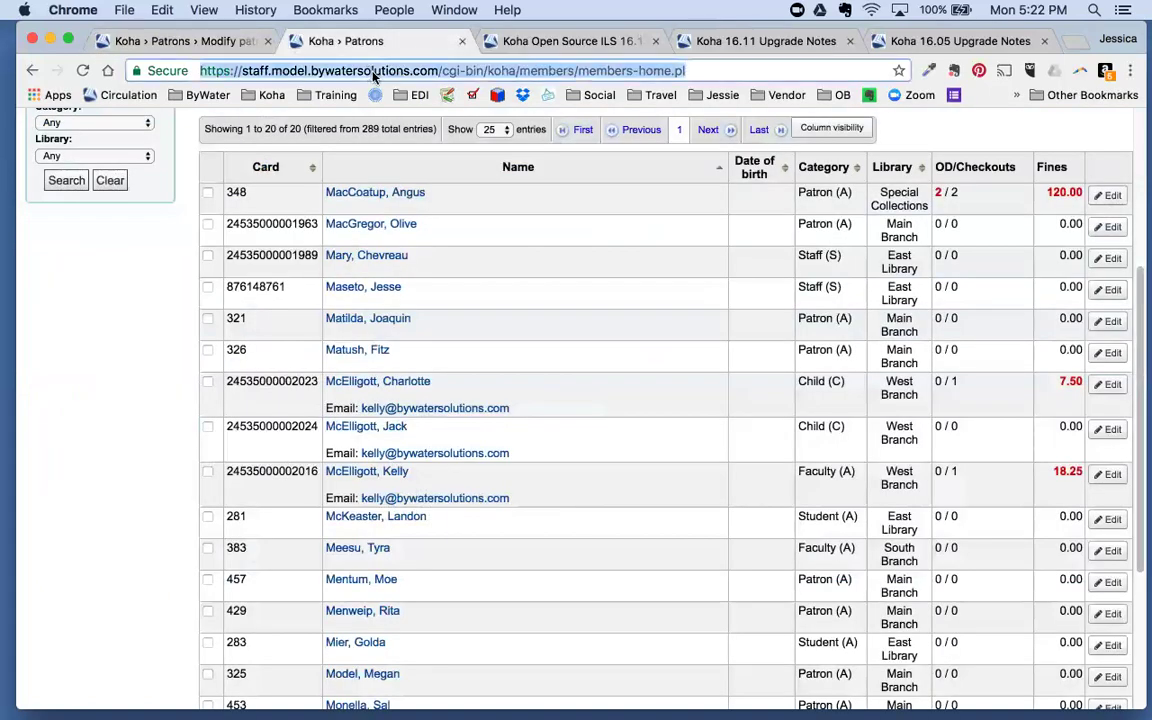
text(model.bywatersolutions.com)
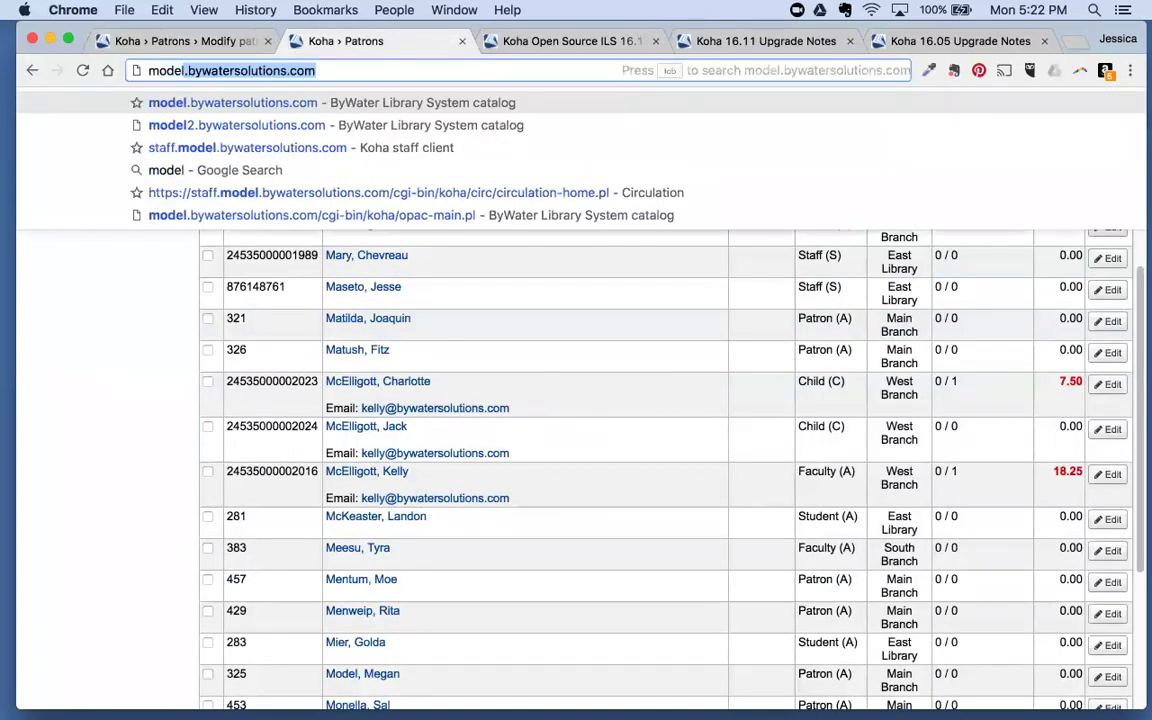
key(Return)
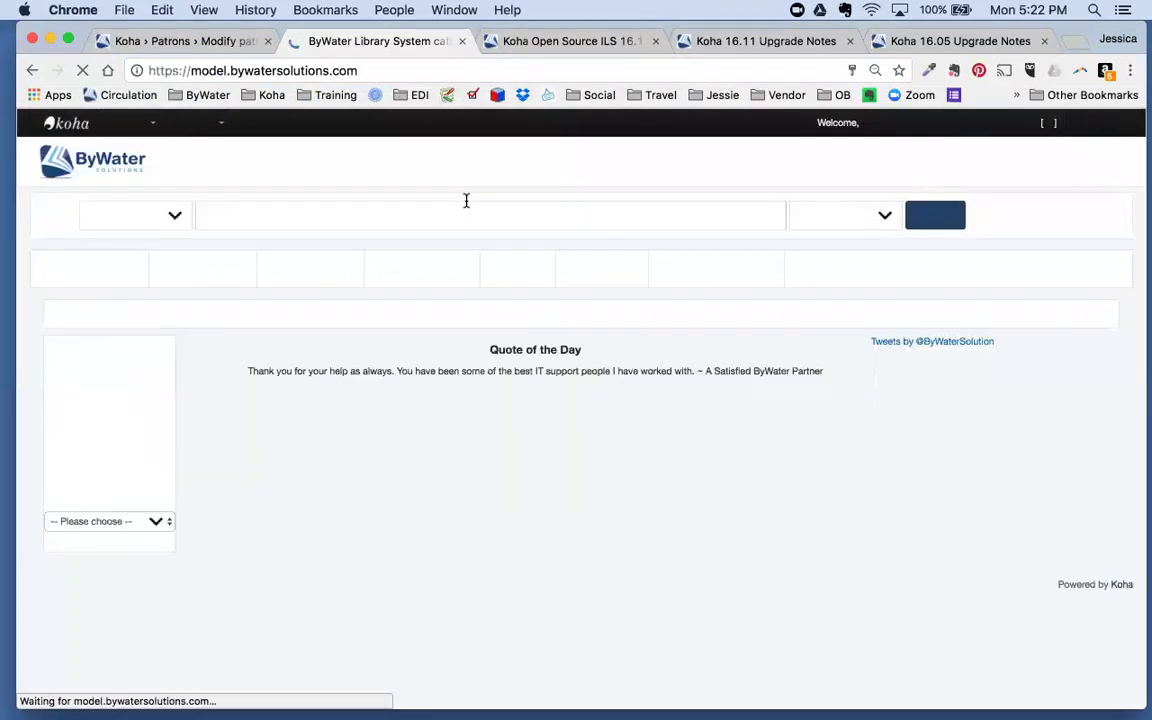
Step: Open the logged-in patron's messaging settings in the public catalog and examine the SMS number and SMS provider fields
click(900, 124)
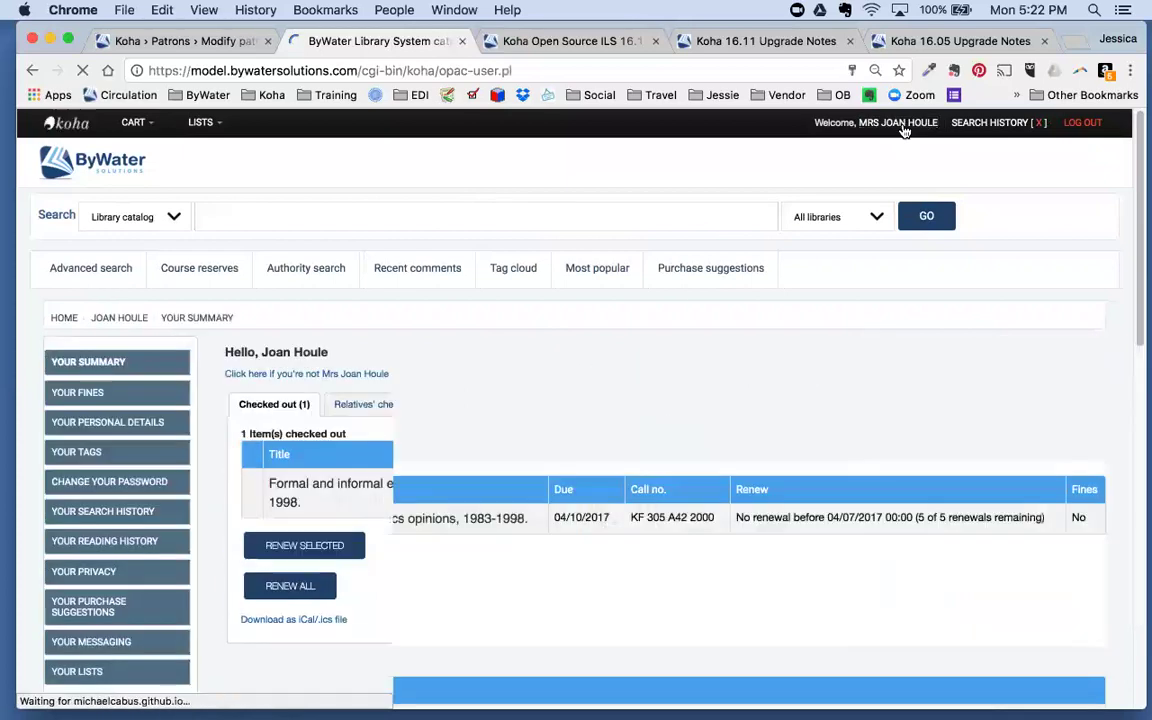
scroll(799, 341, down, 2)
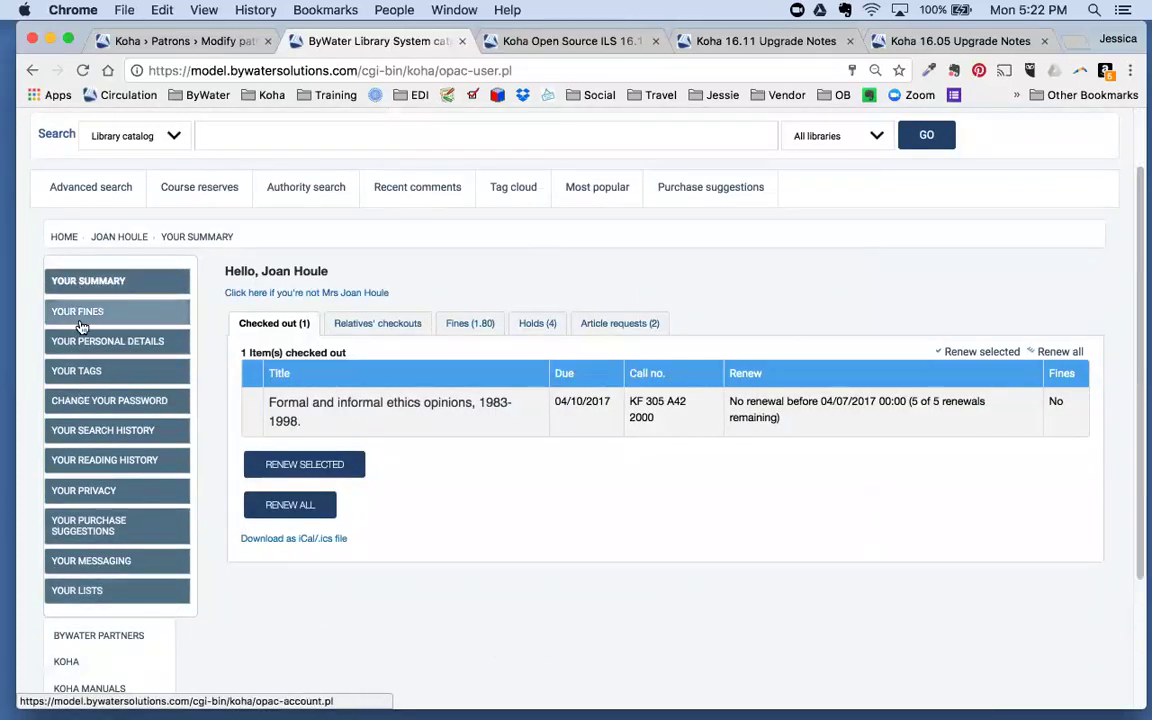
click(73, 563)
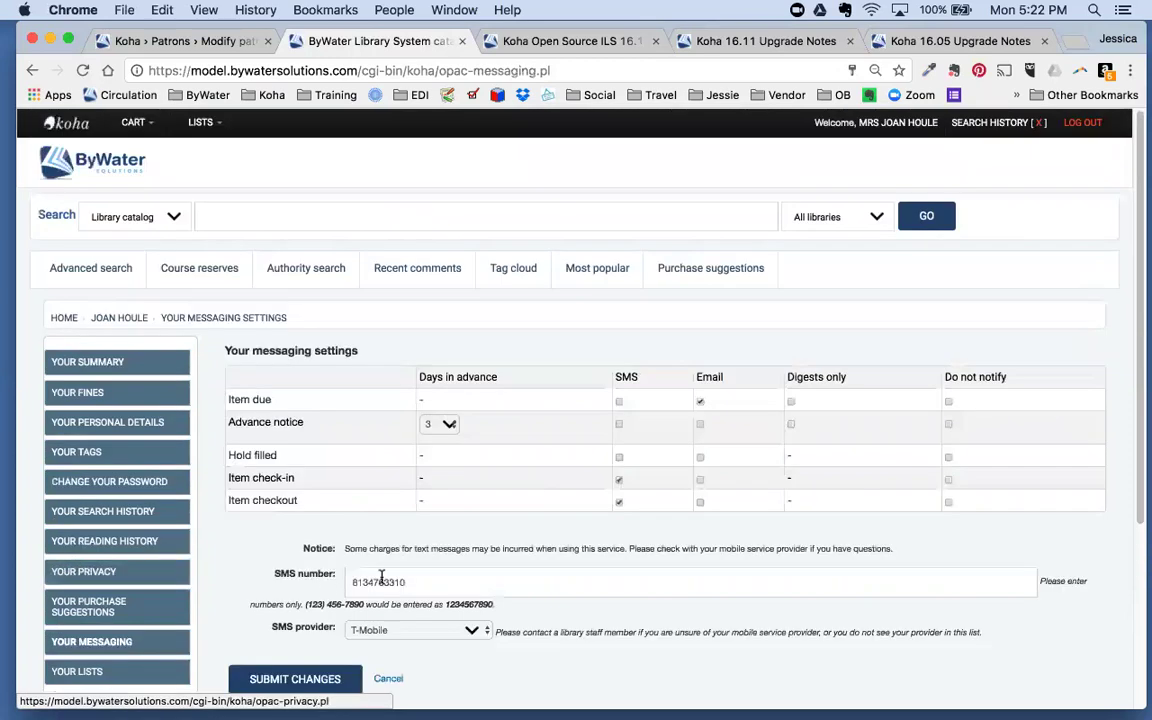
drag(270, 576, 332, 583)
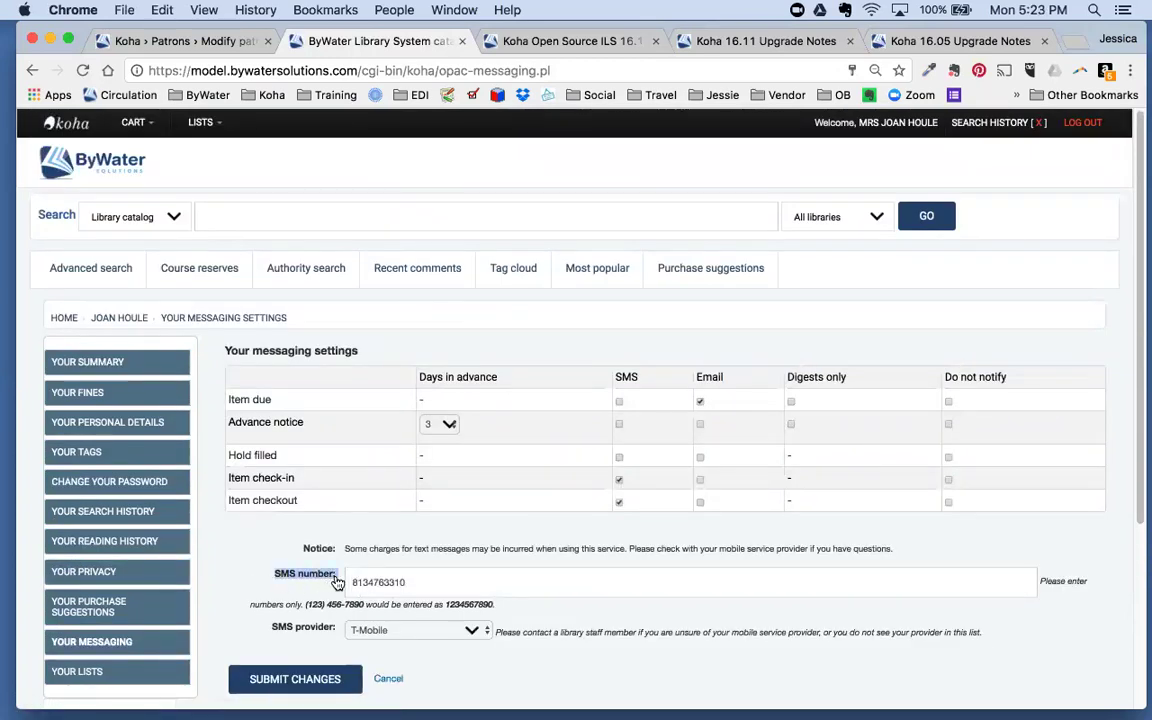
drag(267, 632, 337, 633)
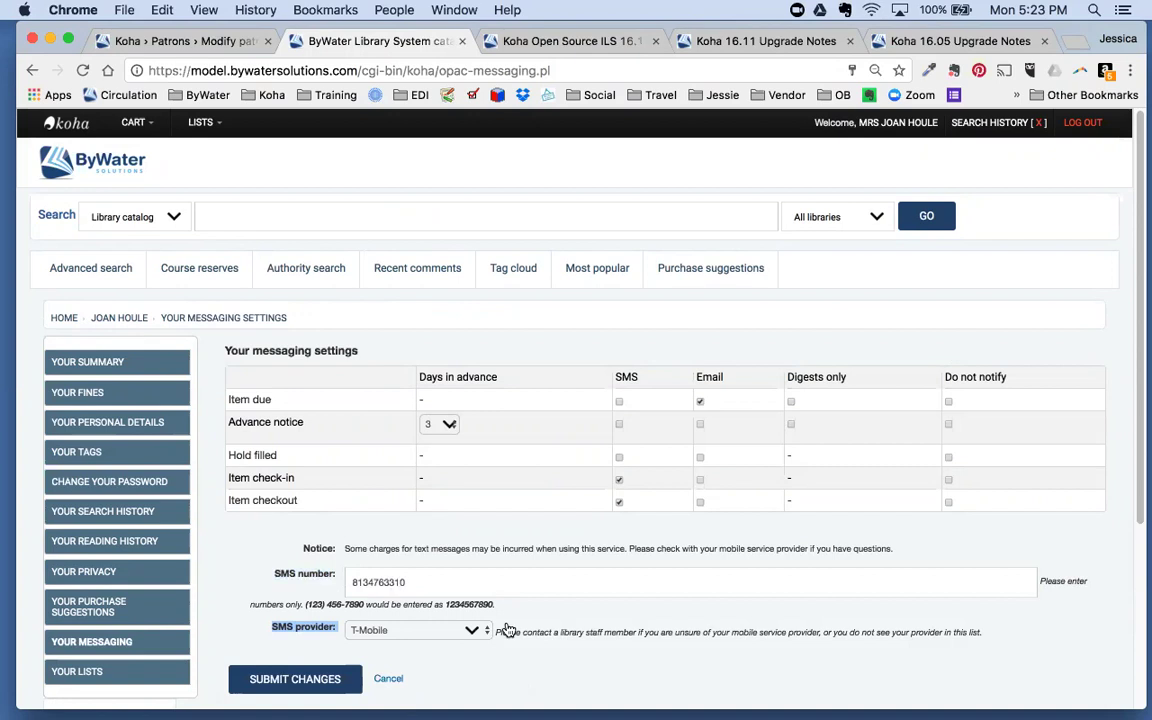
Step: Return to the staff client, save the patron's messaging preferences, and look over the patron's details
click(160, 41)
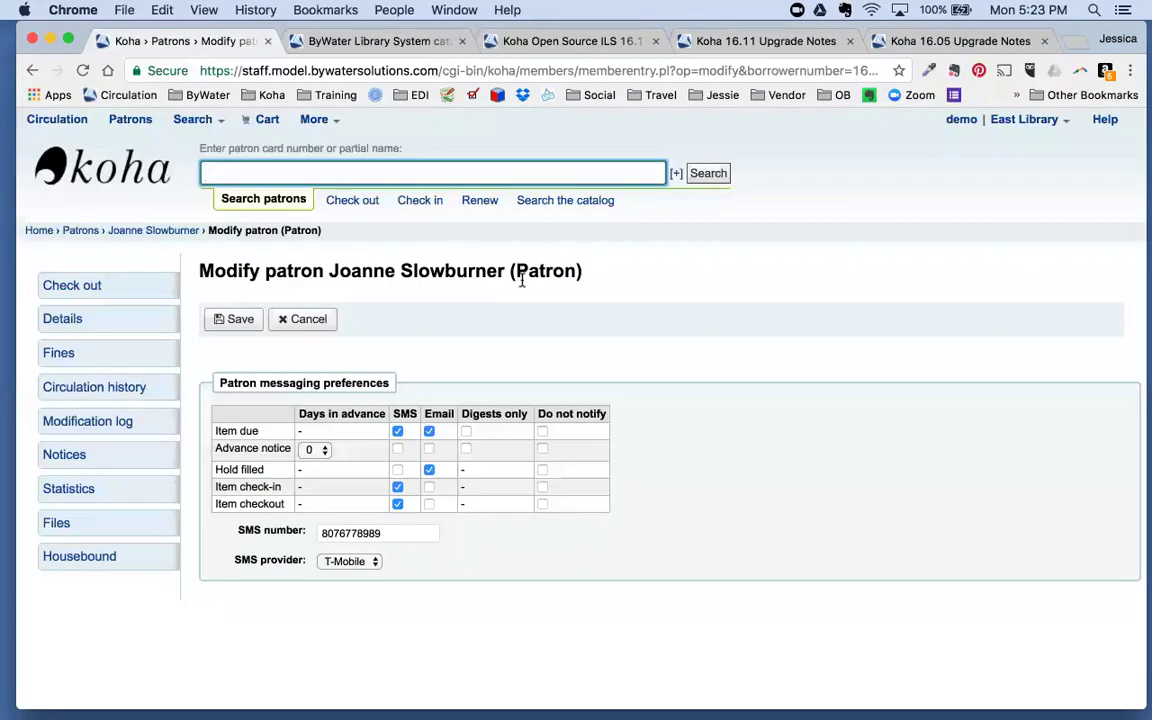
click(236, 320)
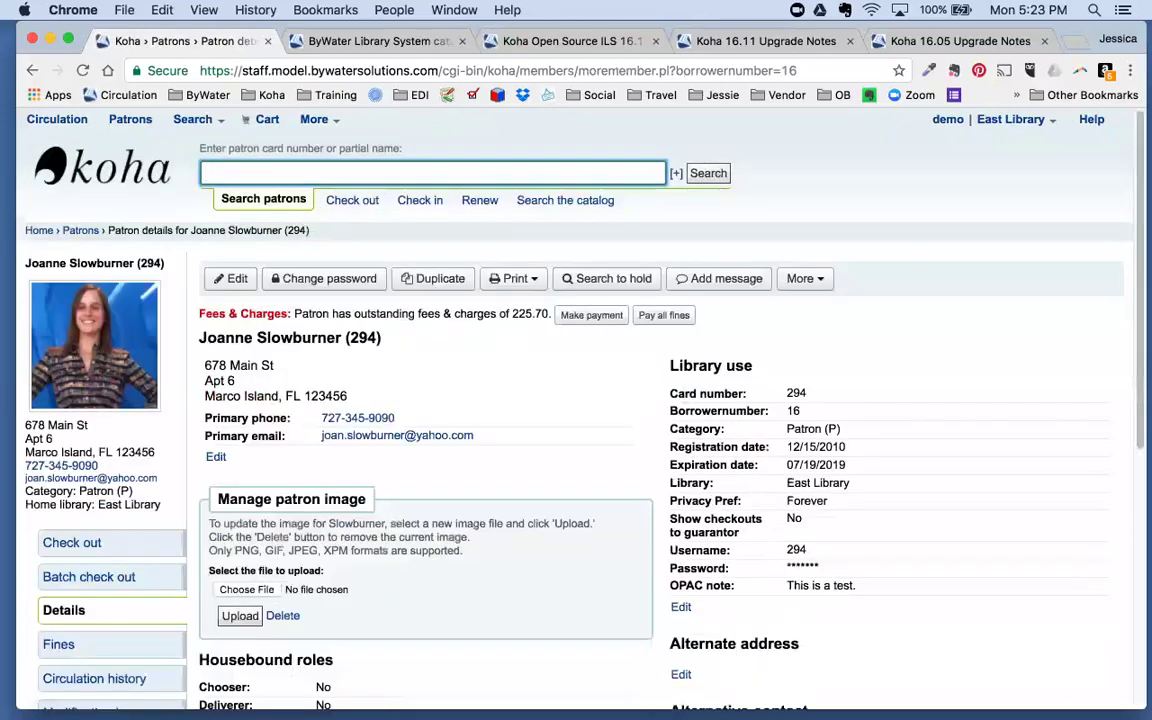
scroll(563, 483, down, 3)
scroll(563, 483, down, 3)
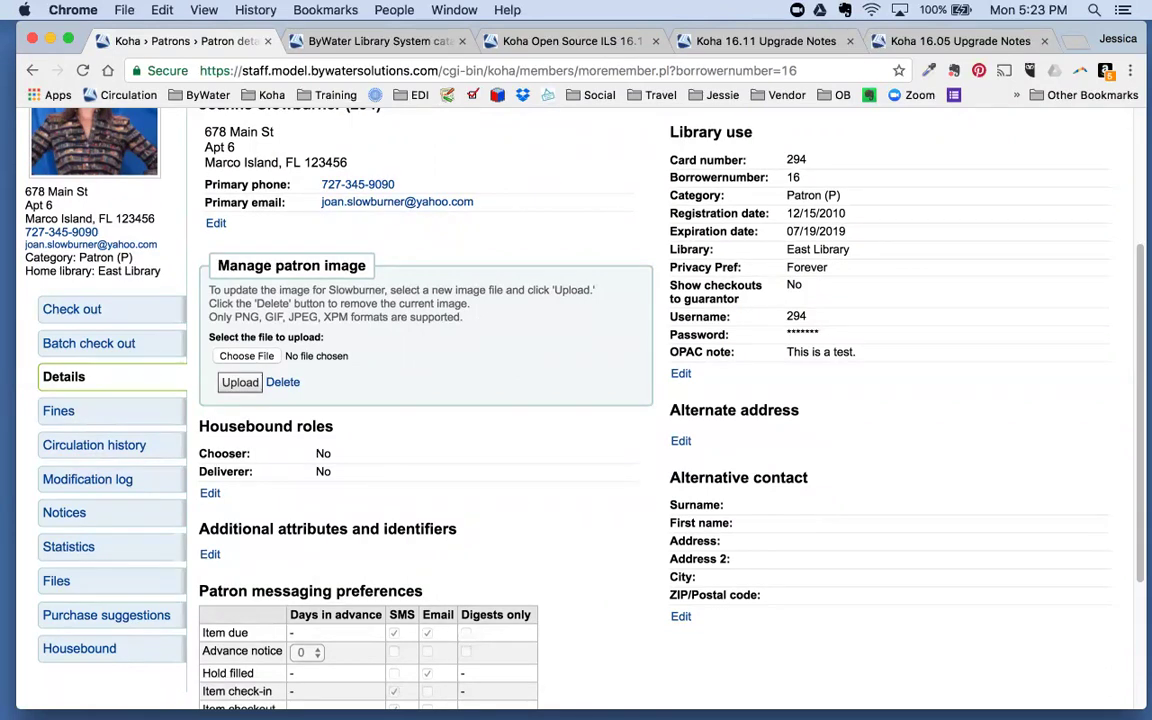
scroll(419, 532, up, 3)
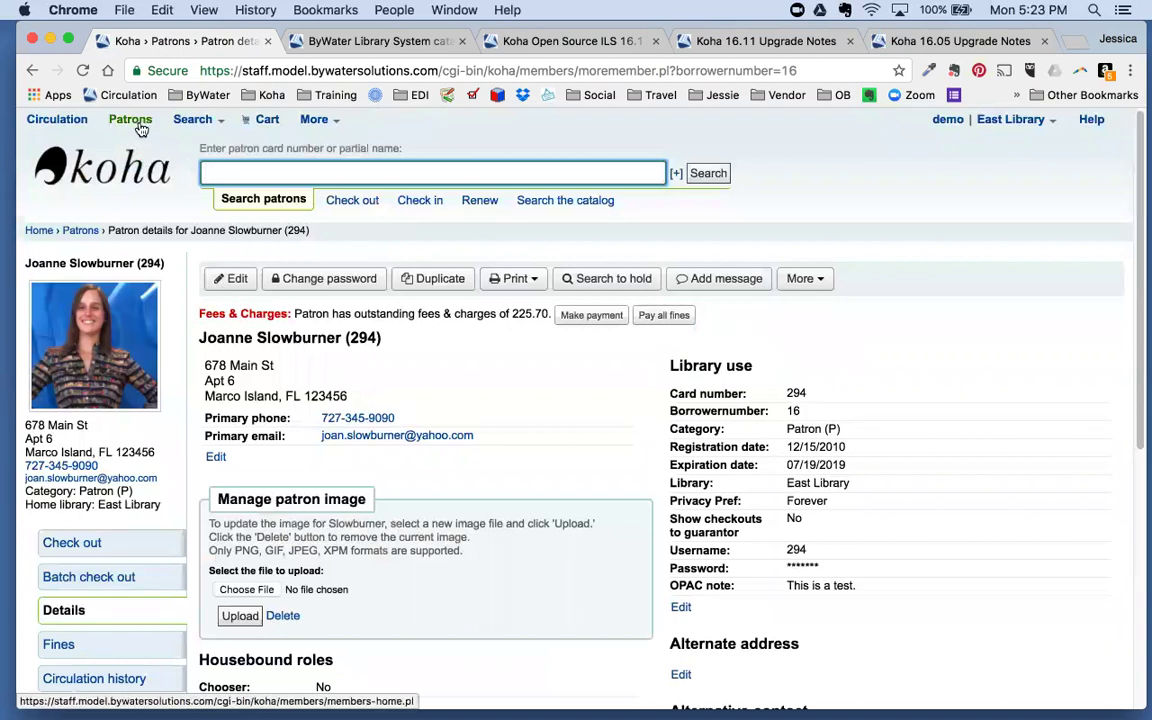
Step: Open the all-libraries Item checkout notice (code CHECKOUT) for editing from the Notices & Slips tool
click(333, 122)
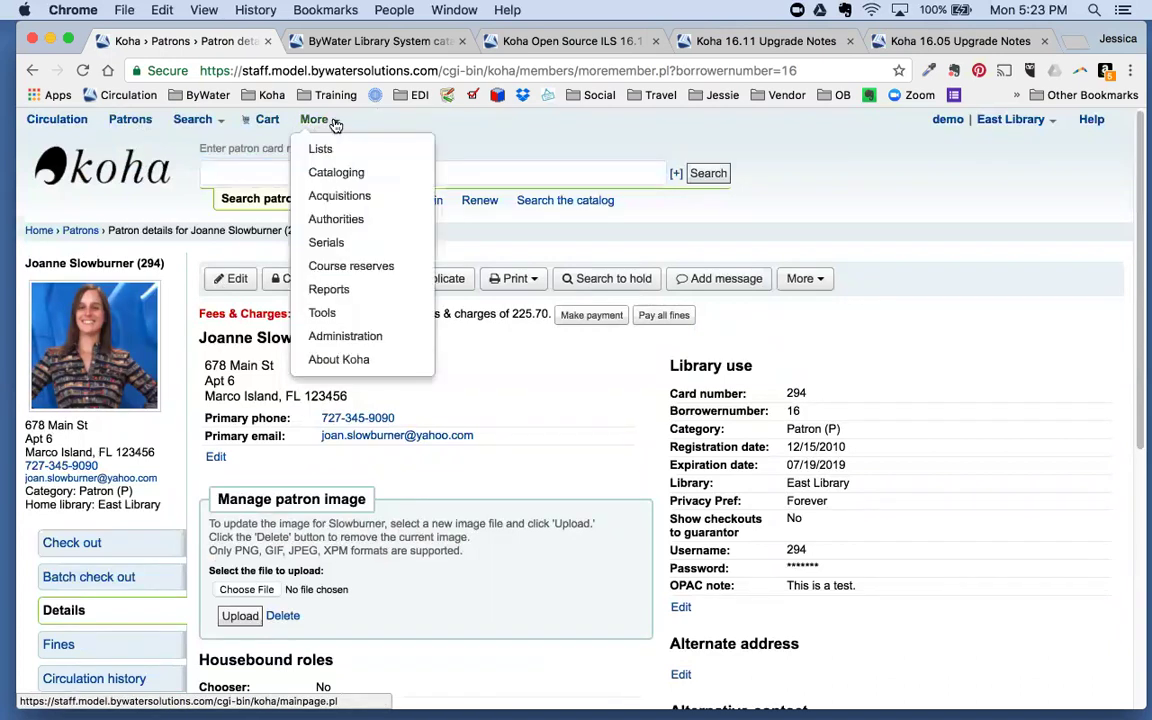
click(336, 317)
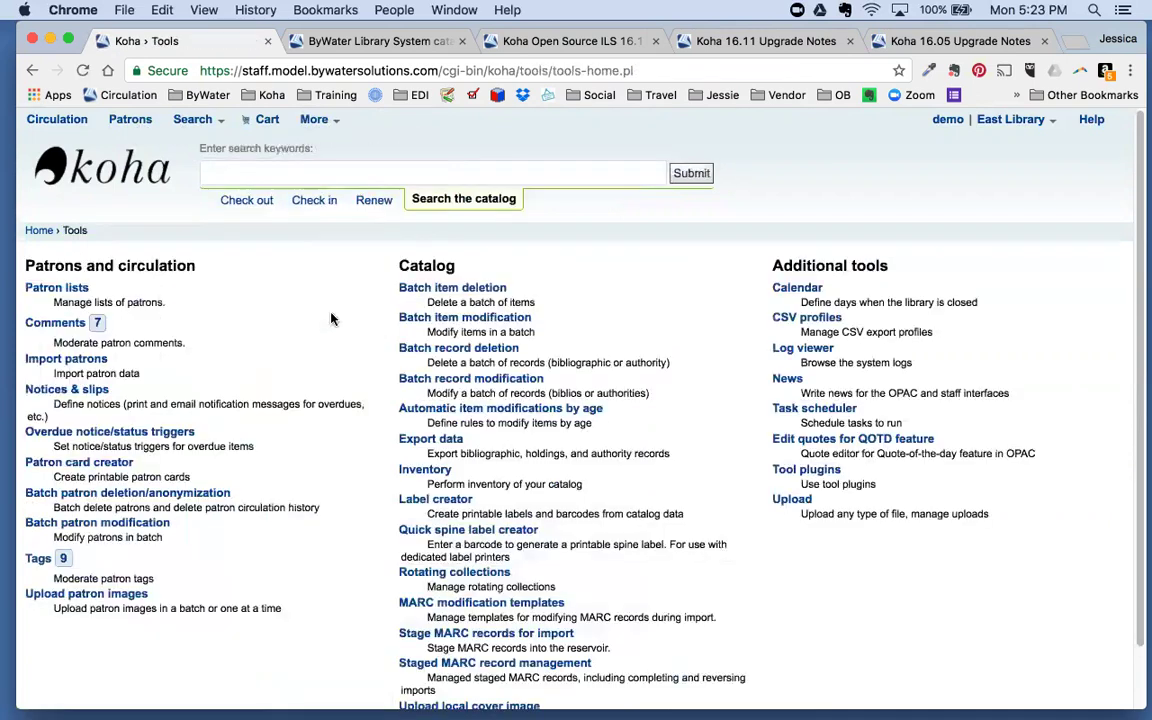
click(62, 392)
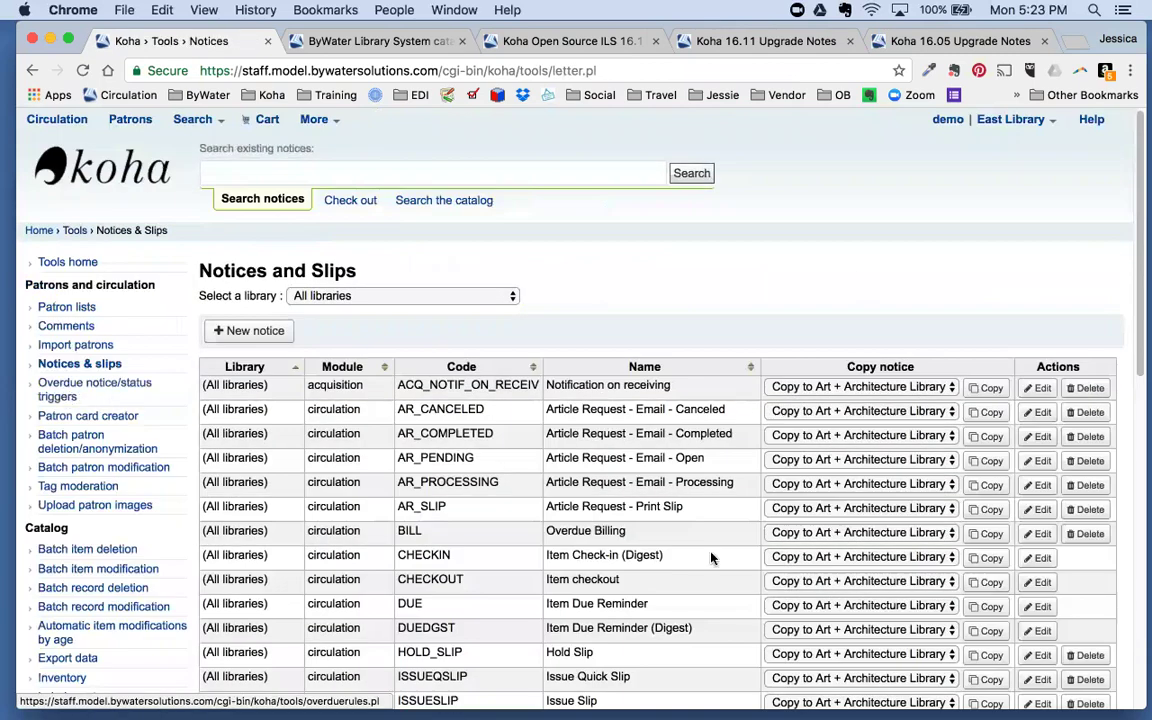
scroll(830, 572, down, 1)
scroll(830, 572, down, 5)
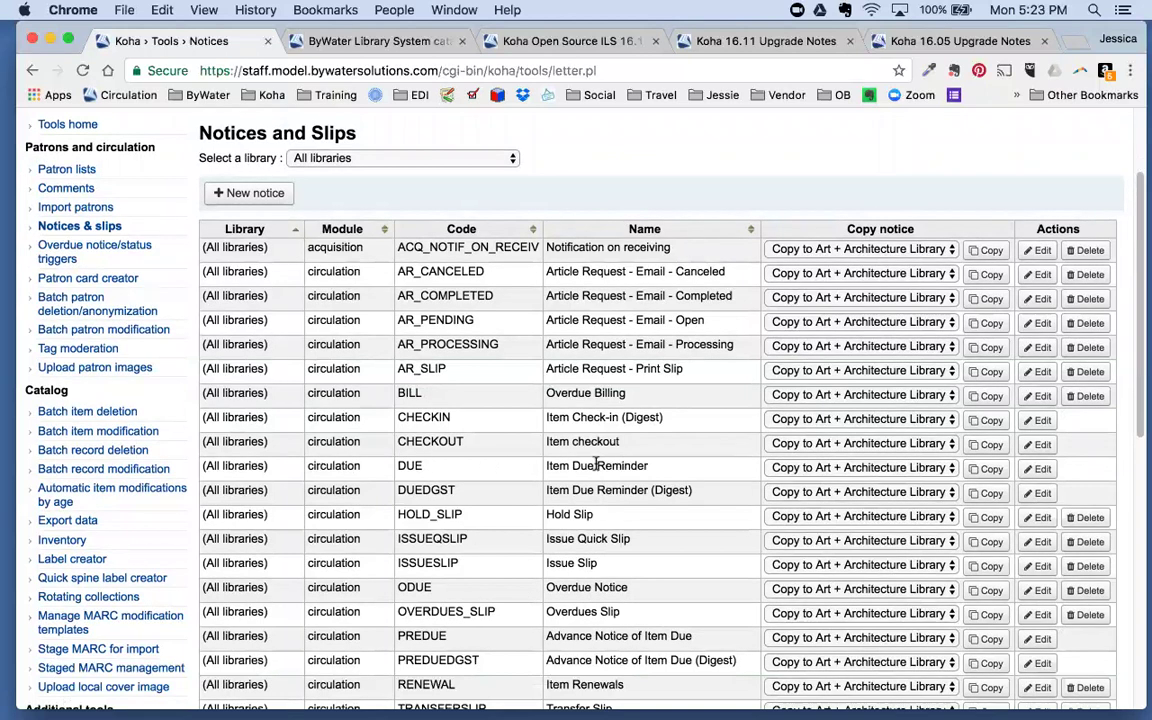
click(1042, 445)
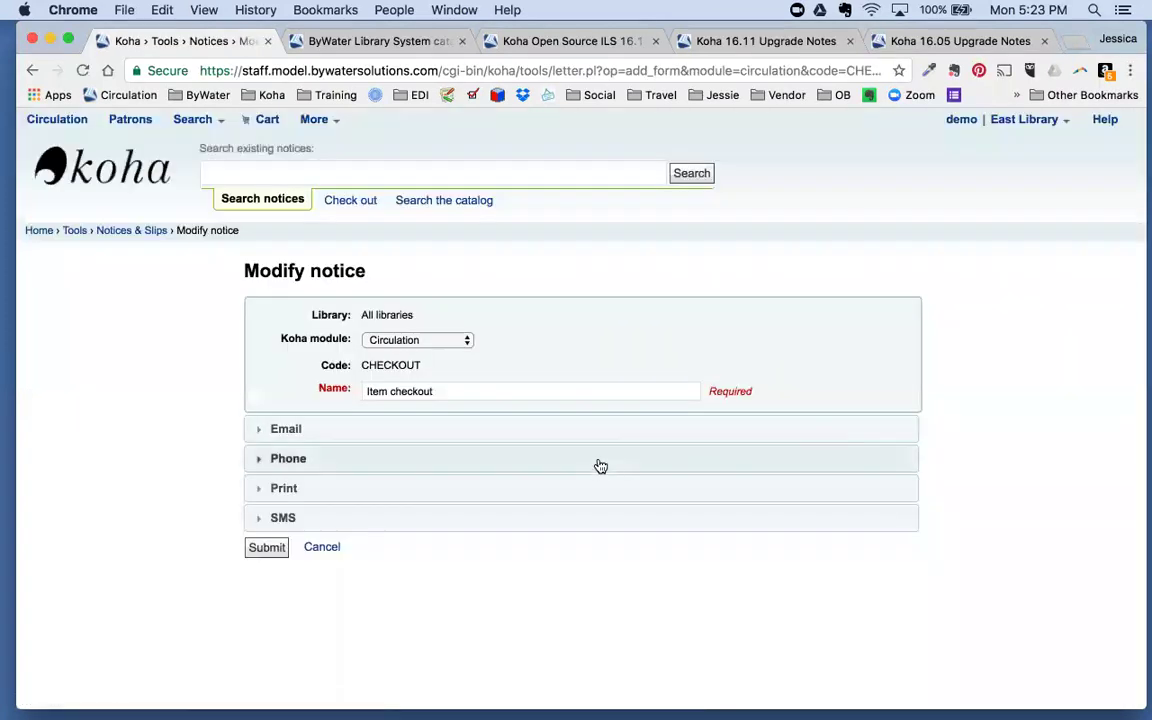
Step: Expand the notice's SMS section and examine the character counter for the message body
click(588, 530)
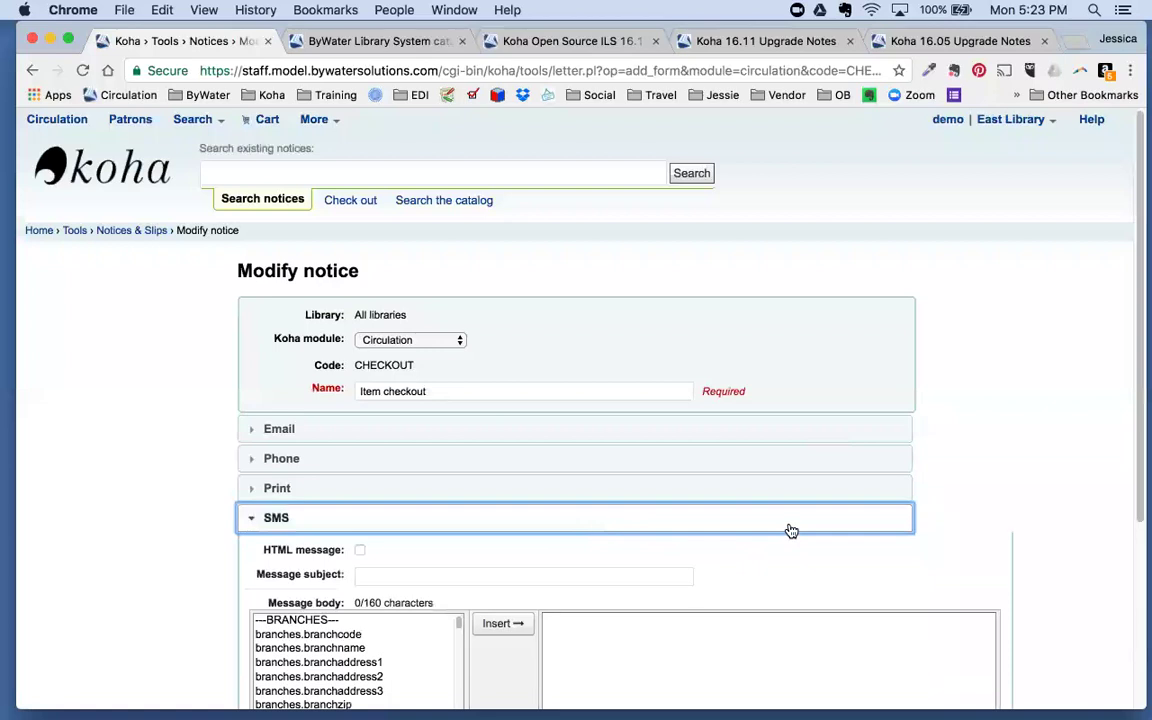
scroll(789, 530, down, 3)
scroll(789, 530, down, 3)
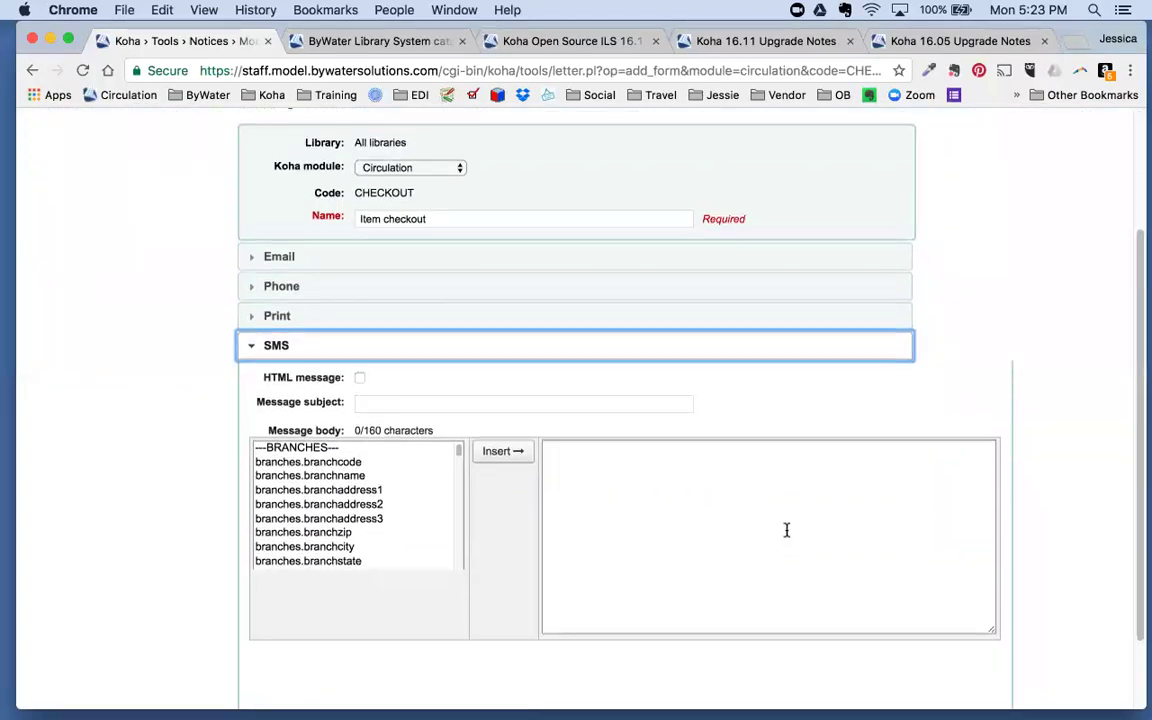
scroll(787, 530, down, 3)
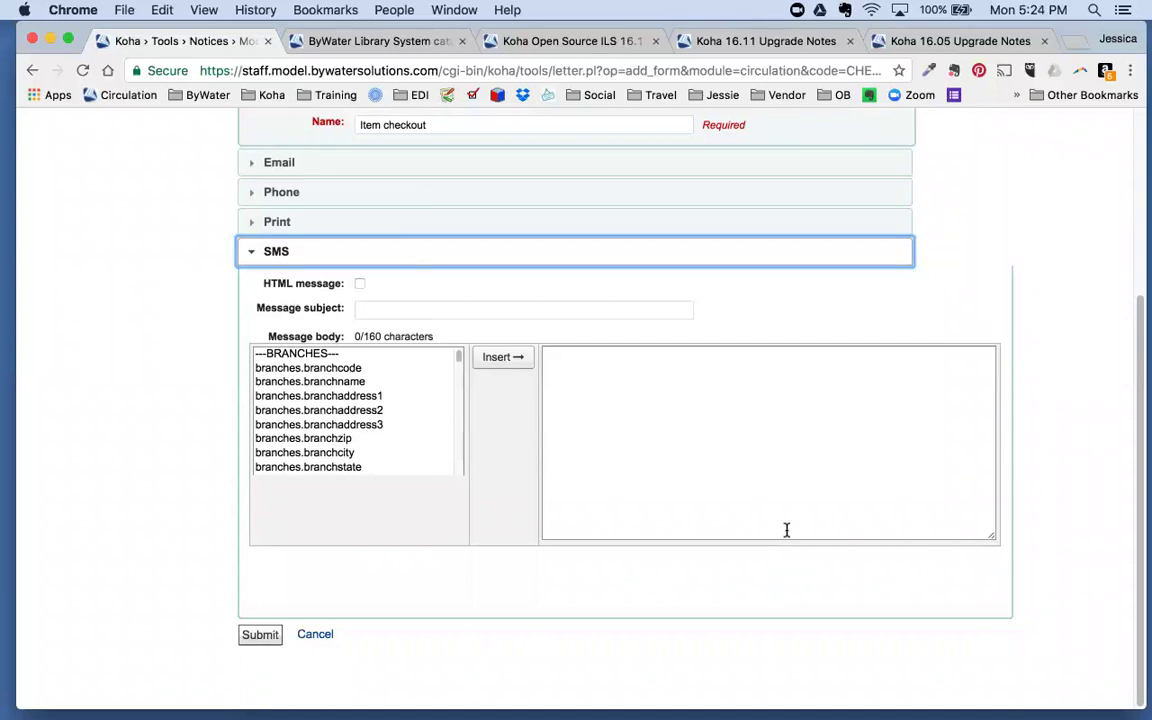
click(658, 395)
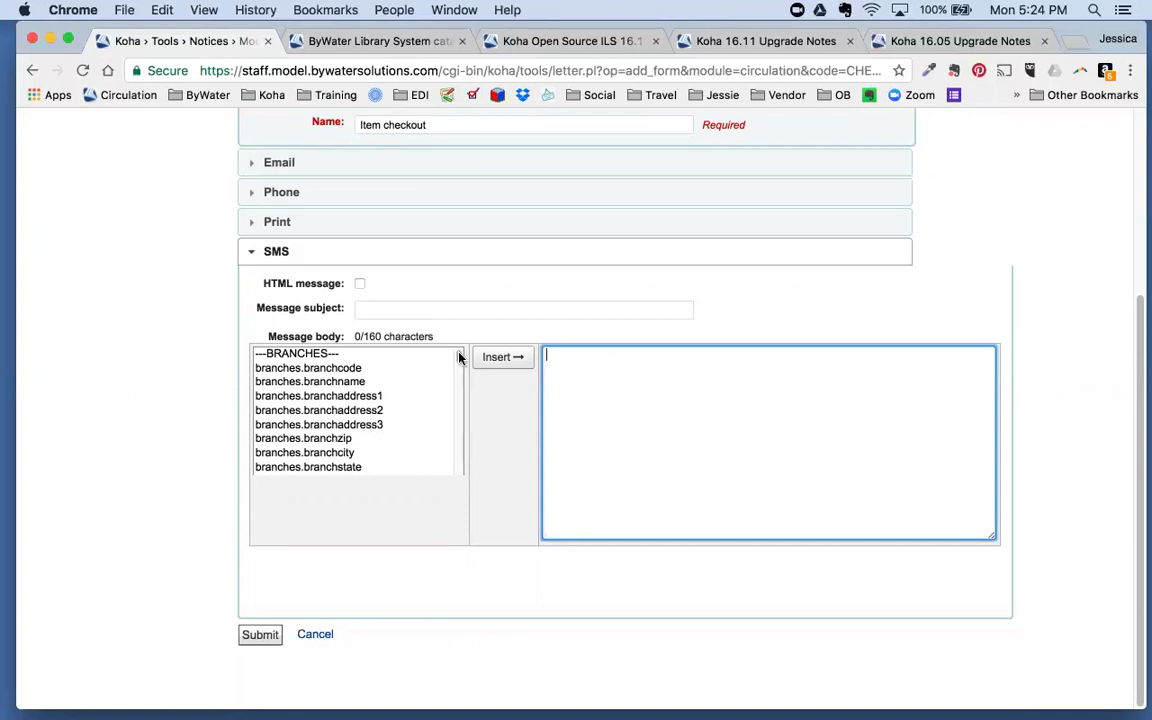
drag(267, 333, 349, 346)
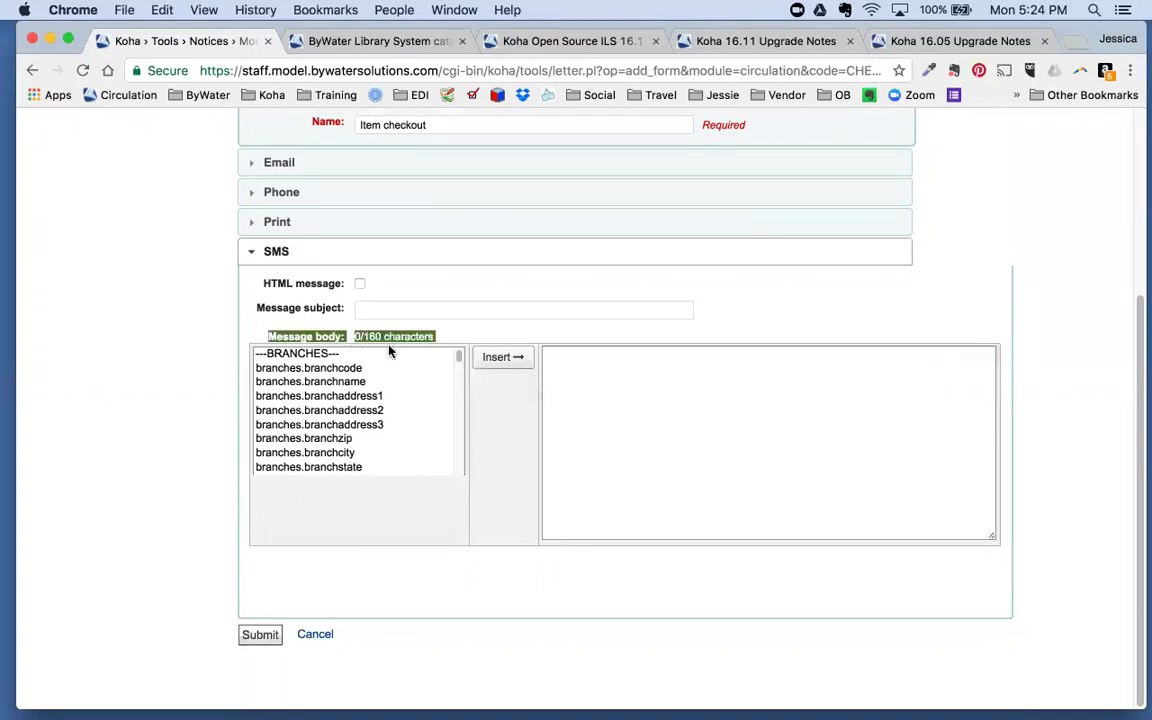
Step: Enter "This is a message to return your library materials." as the SMS message body, check the character counter, and return to Tools without saving
click(649, 398)
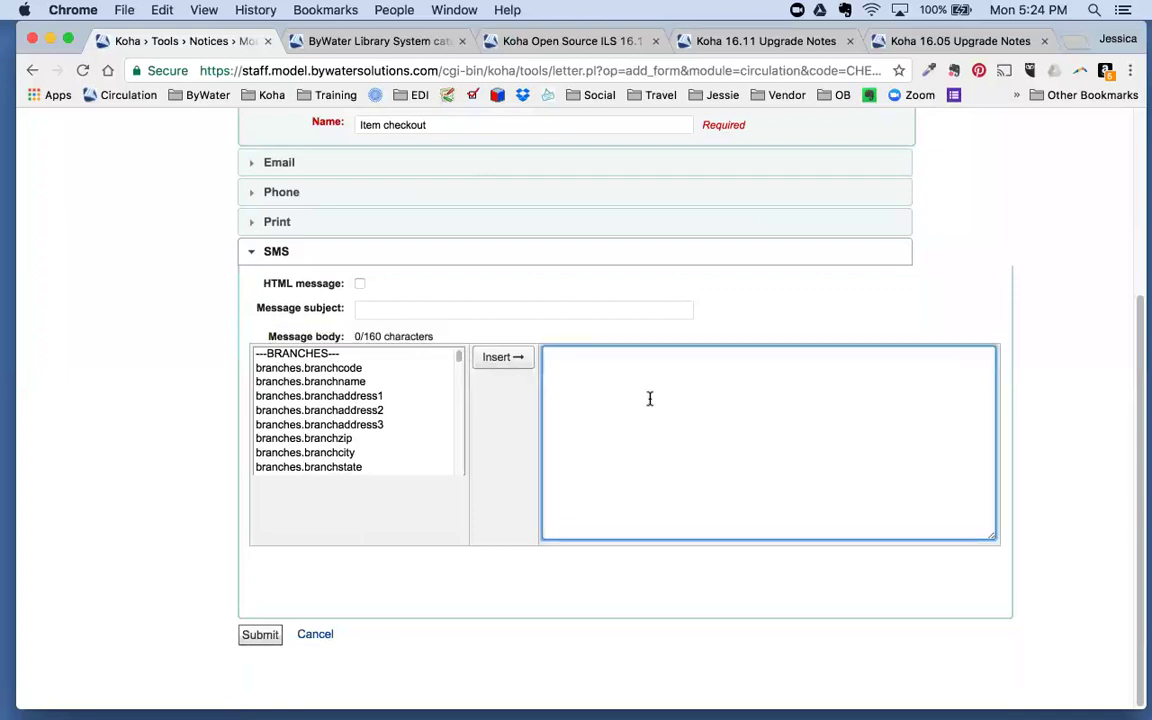
text(This)
text(is a messah)
key(BackSpace)
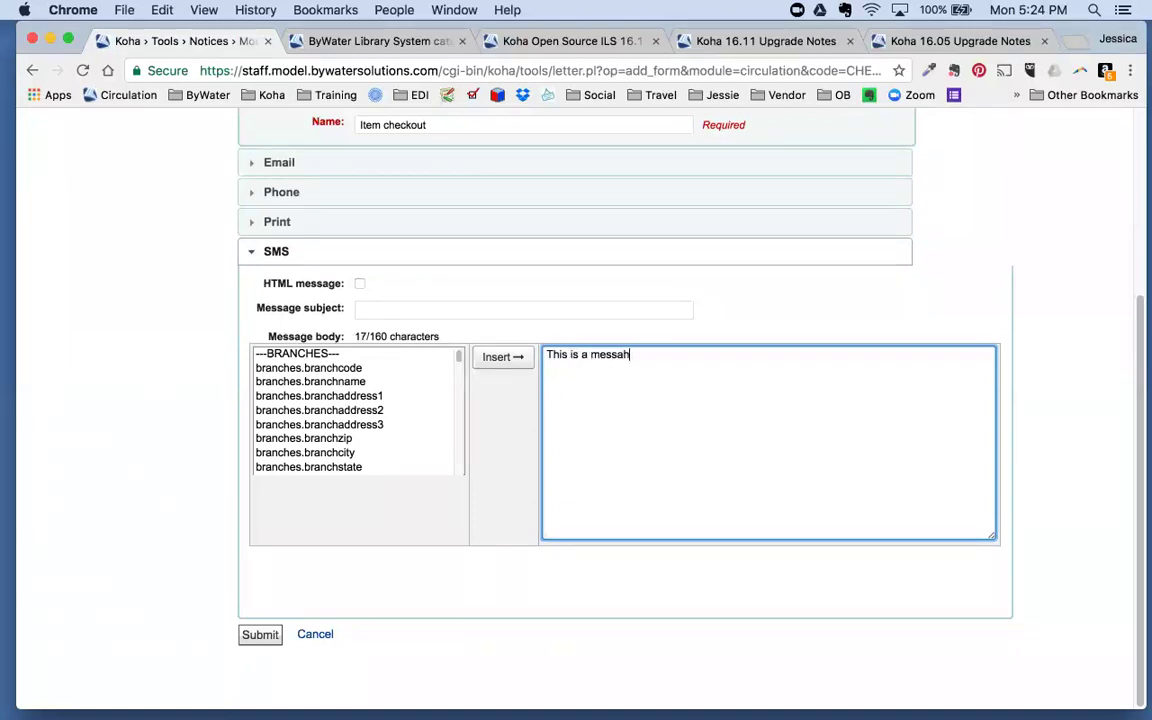
text(ge to return your library materials/)
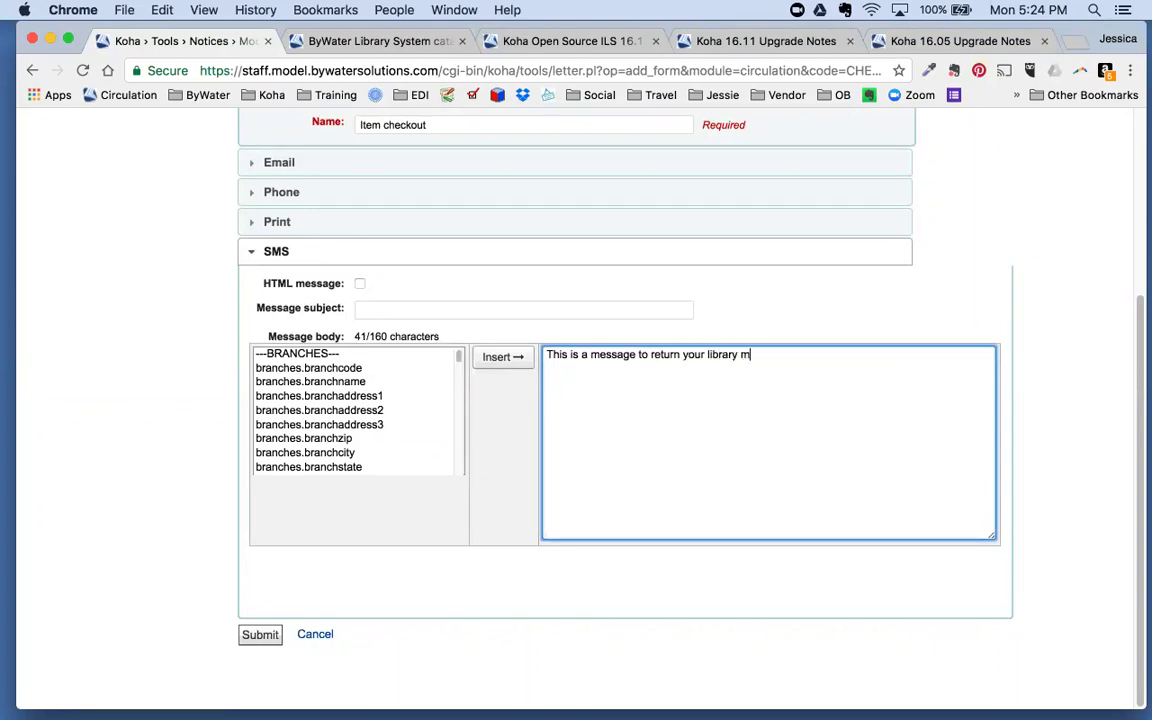
key(BackSpace)
text(.)
scroll(707, 553, up, 2)
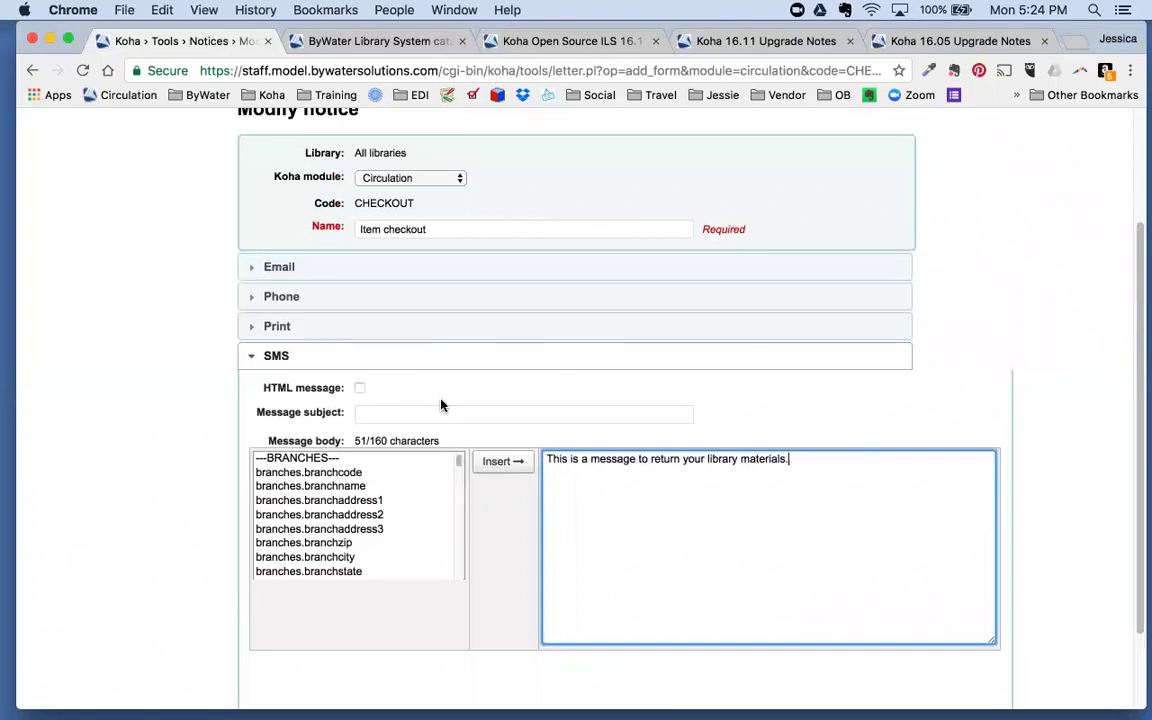
scroll(441, 405, up, 3)
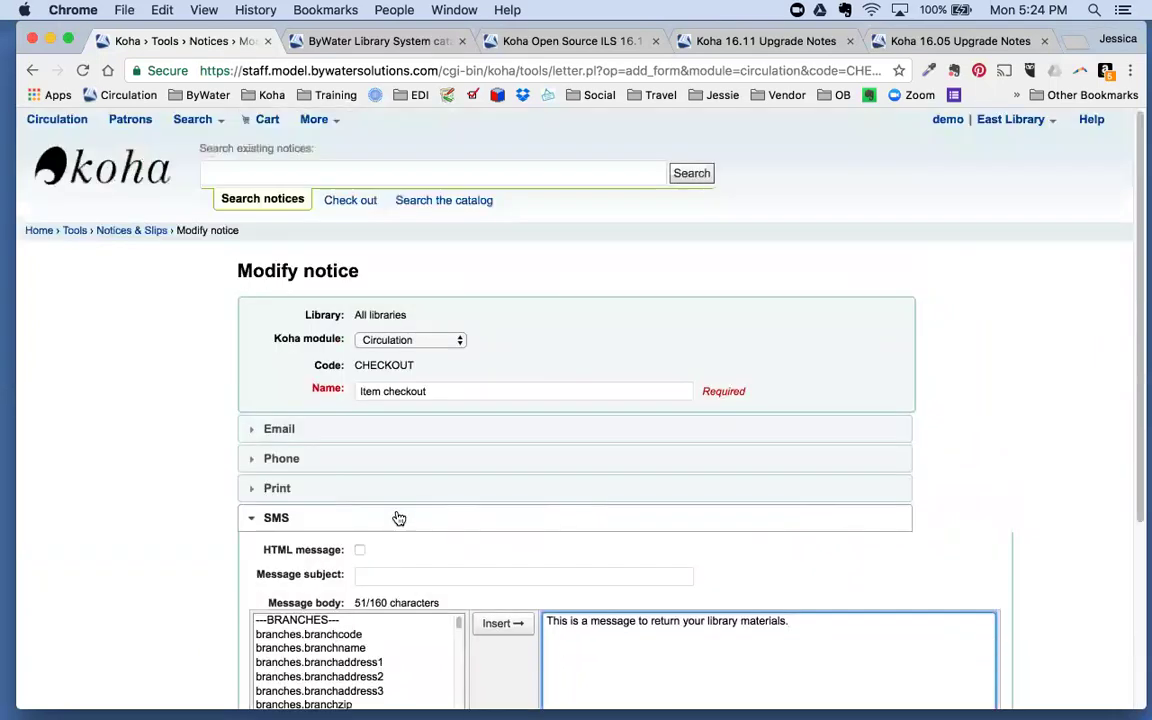
click(74, 231)
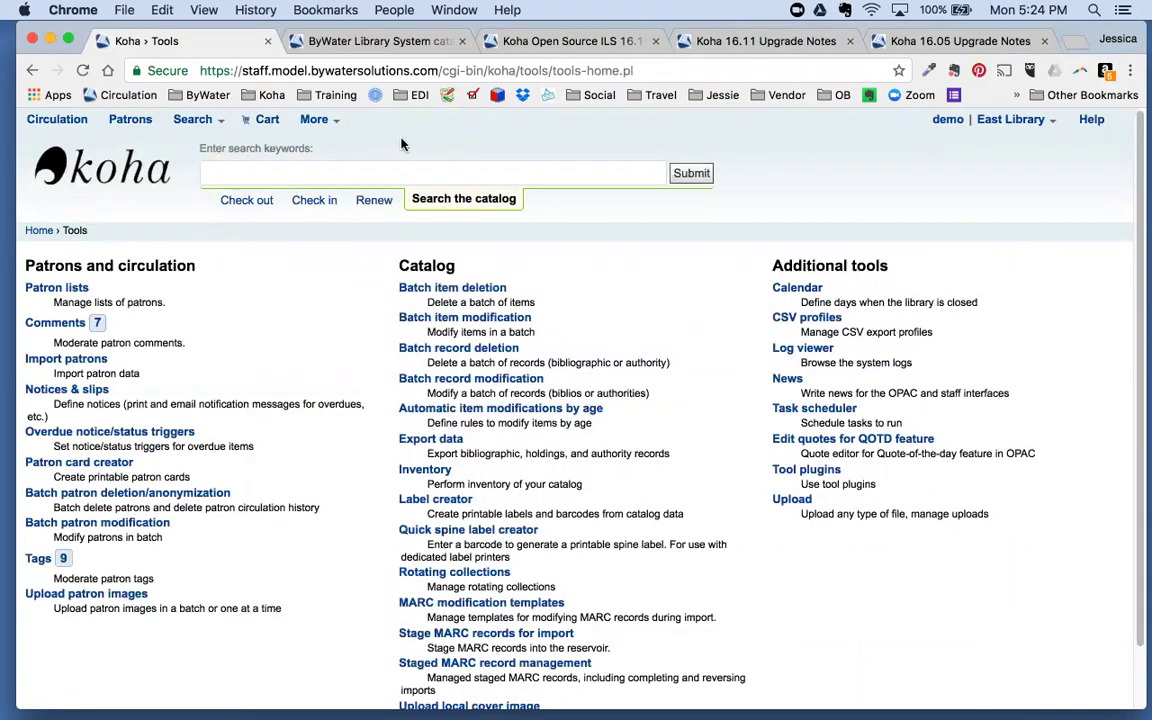
Step: Open the Cash register statistics wizard in the Reports module
click(339, 127)
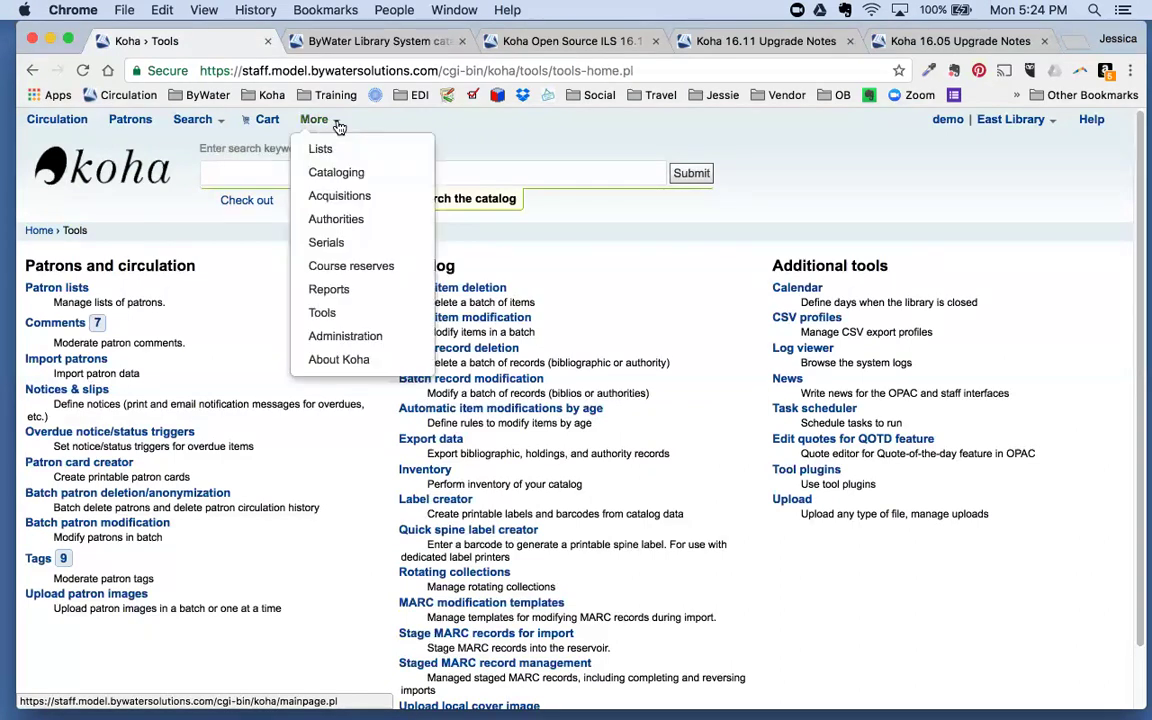
click(333, 290)
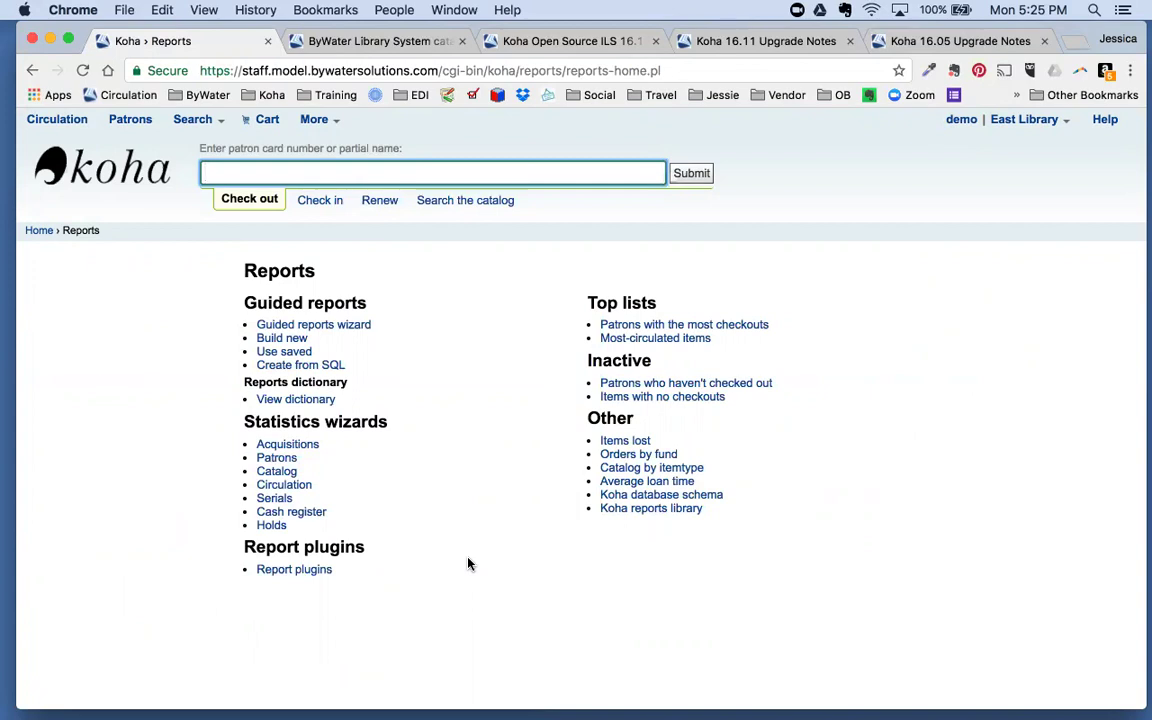
click(294, 512)
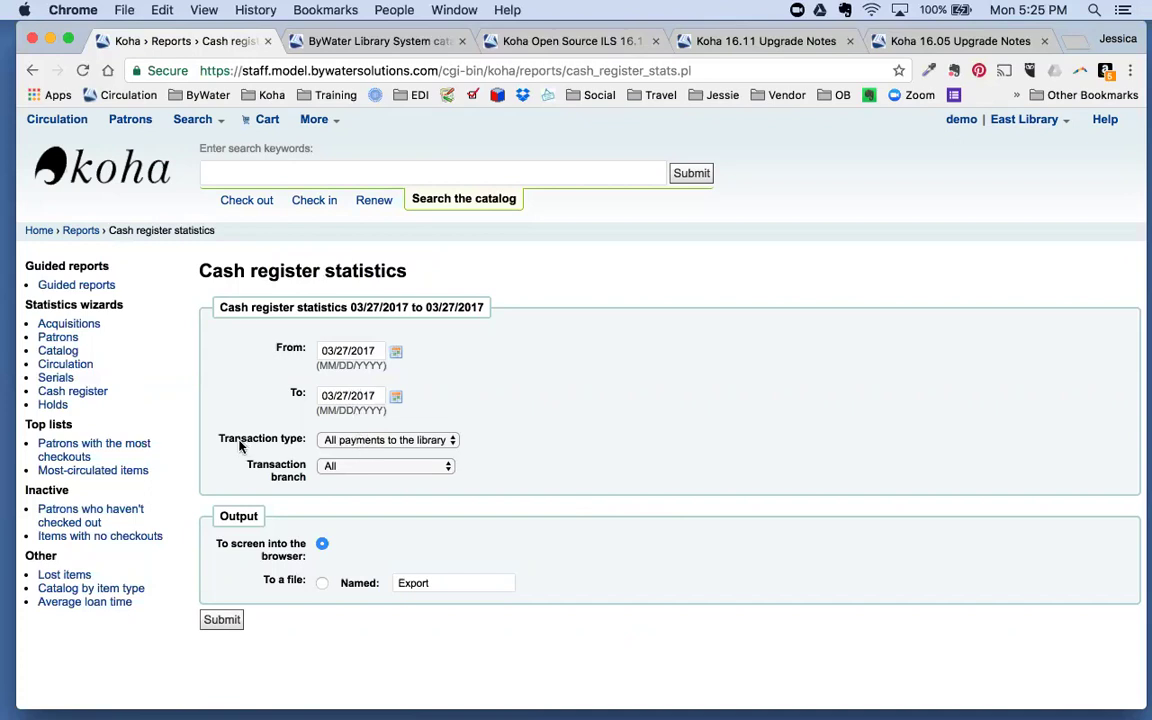
Step: Run the cash register statistics for all payments to the library across all transaction branches and review the resulting table
click(337, 448)
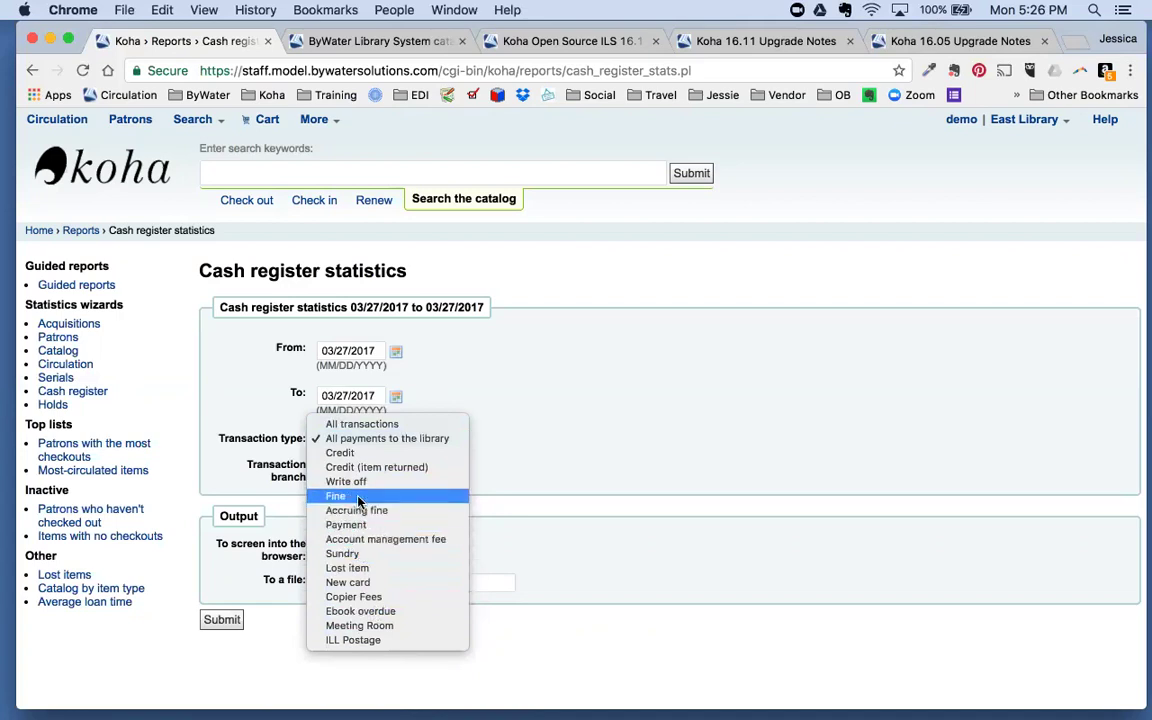
click(430, 440)
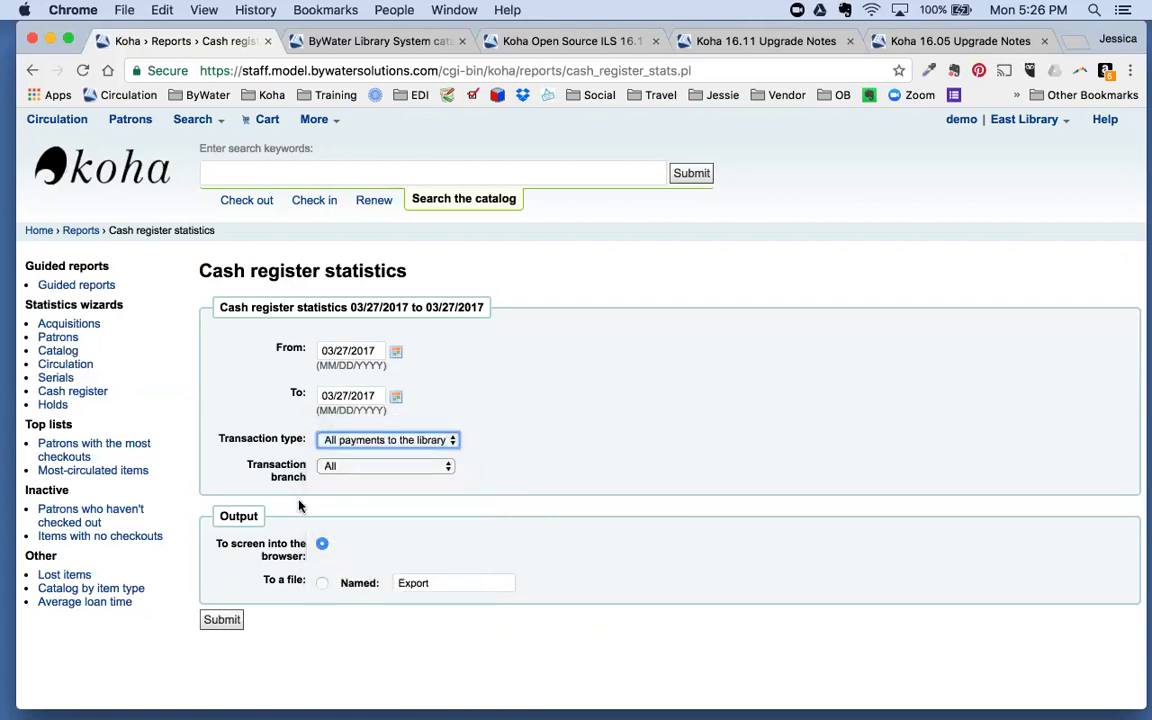
click(336, 468)
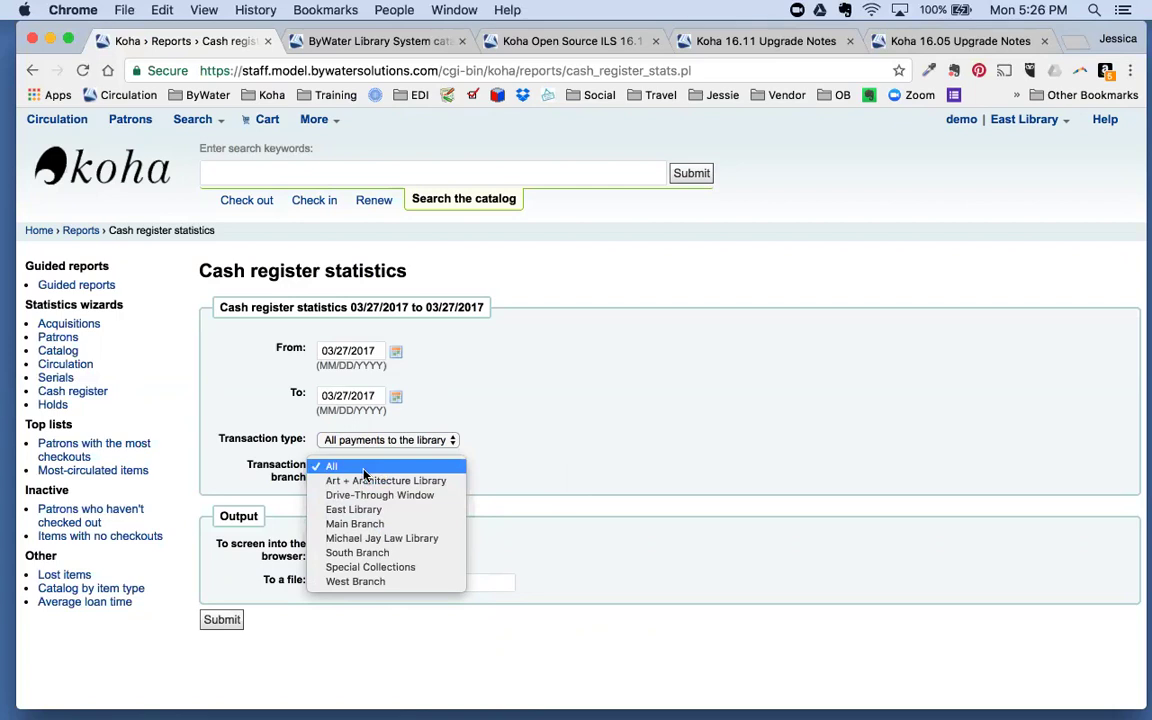
click(364, 468)
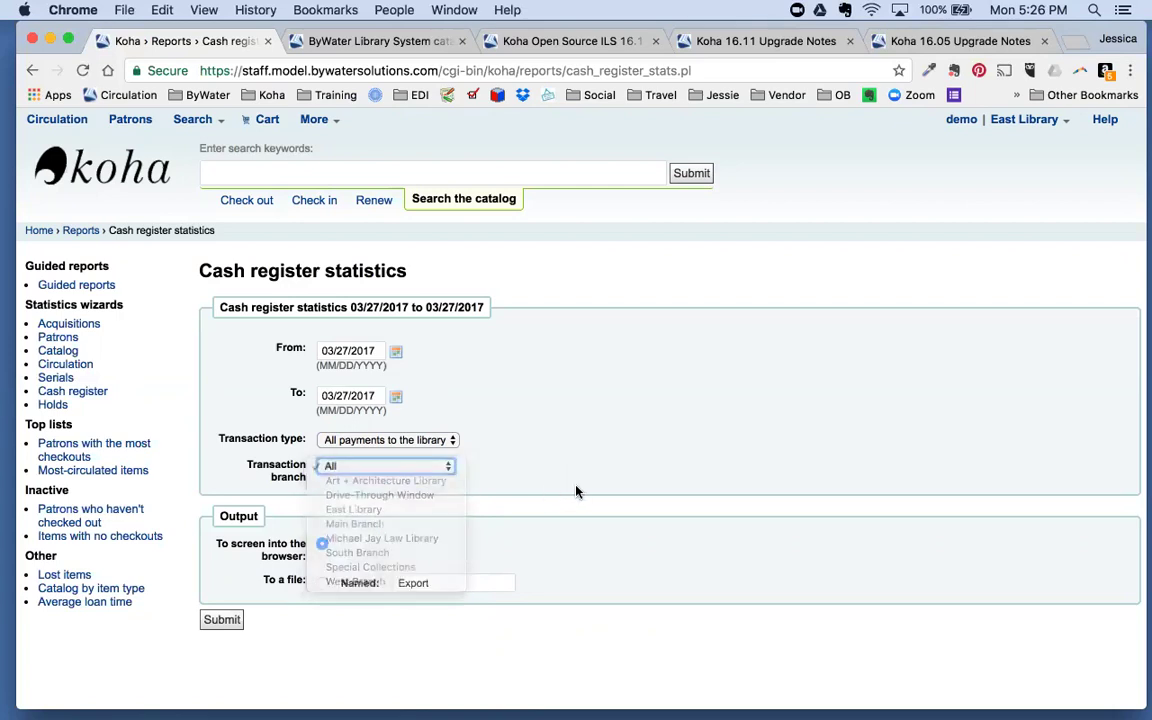
click(225, 621)
scroll(644, 600, down, 1)
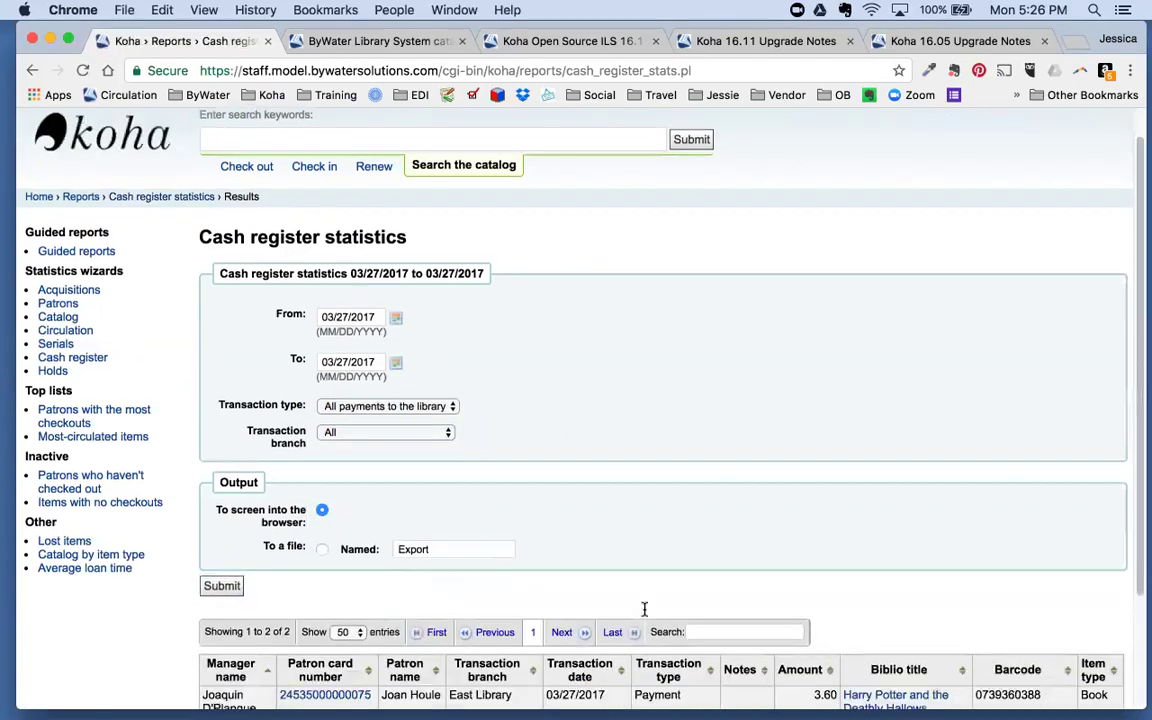
scroll(644, 609, down, 3)
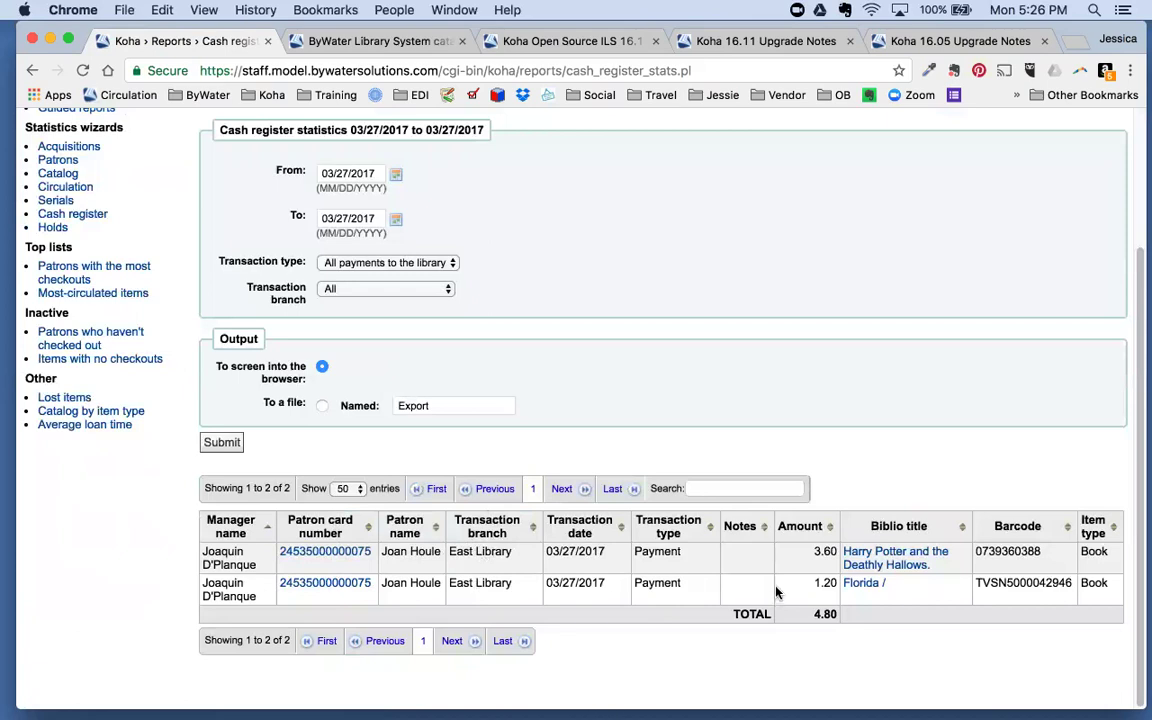
scroll(818, 524, right, 1)
scroll(818, 520, left, 1)
scroll(840, 425, up, 4)
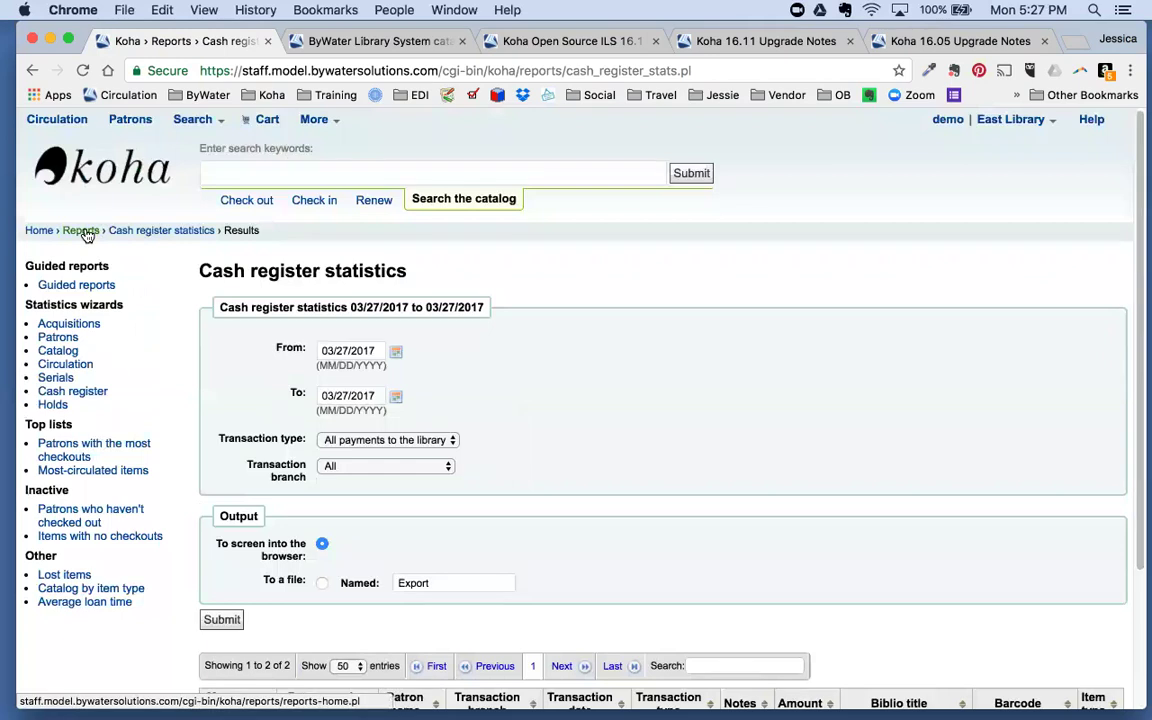
Step: Open the Circulation statistics wizard from Reports and examine its filters, including the holding library and patron library rows
click(80, 230)
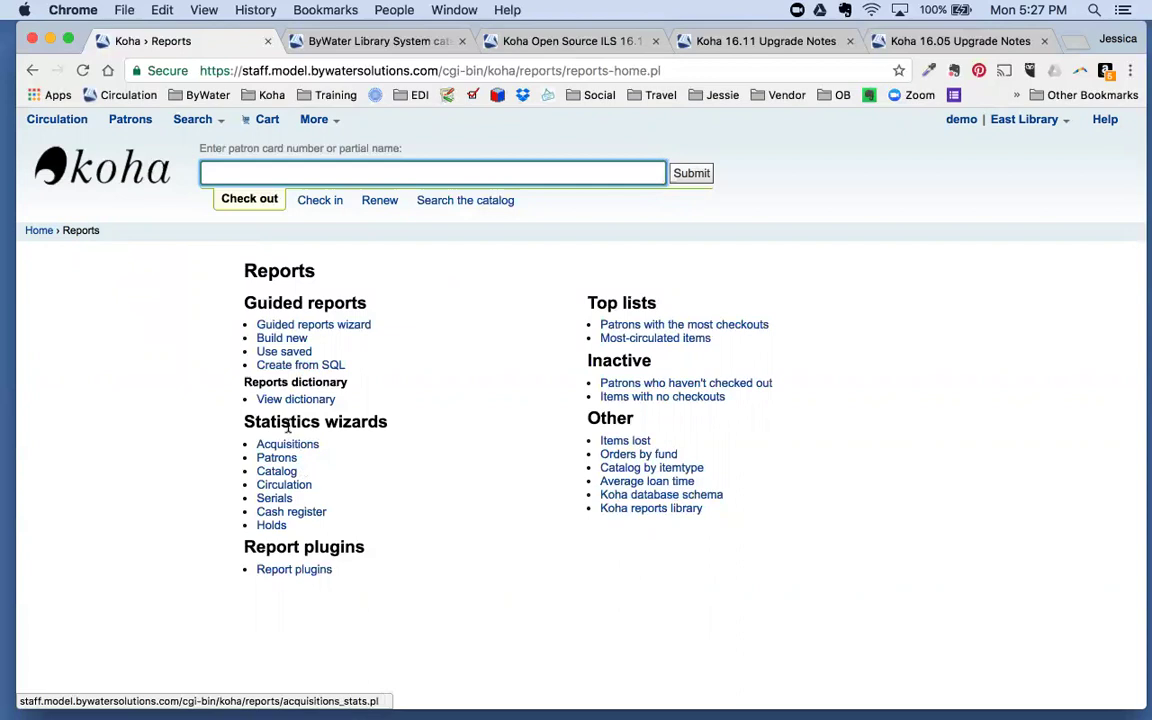
click(279, 487)
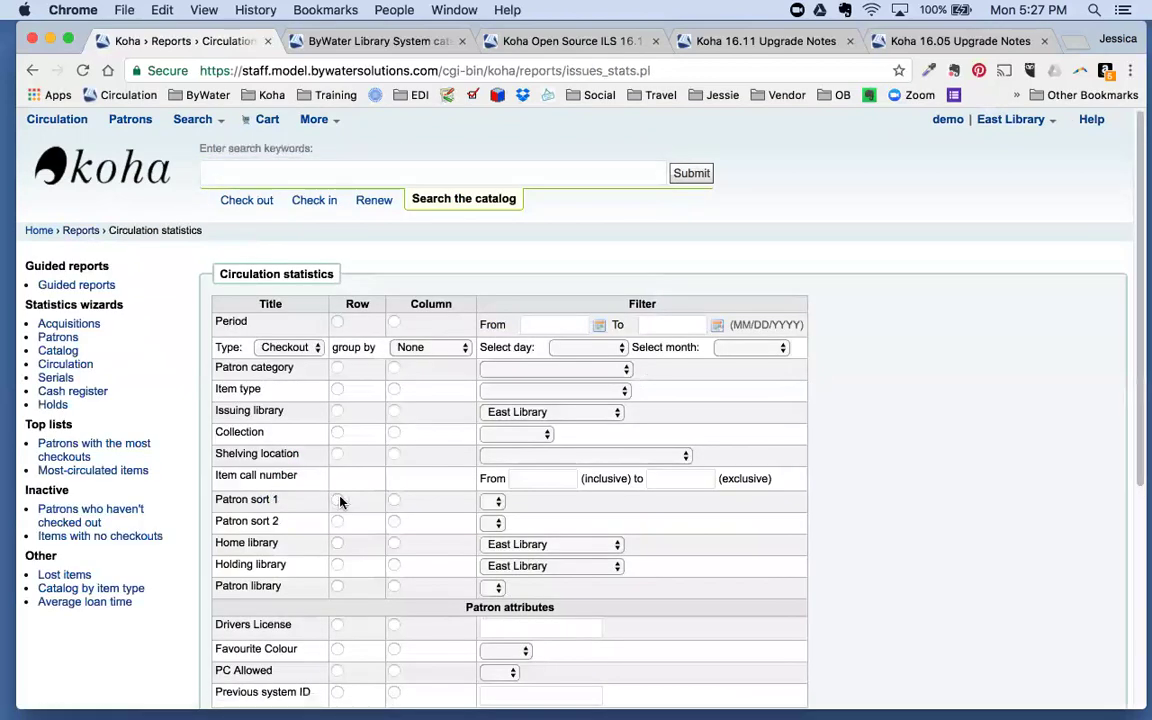
scroll(367, 498, down, 2)
scroll(367, 498, down, 1)
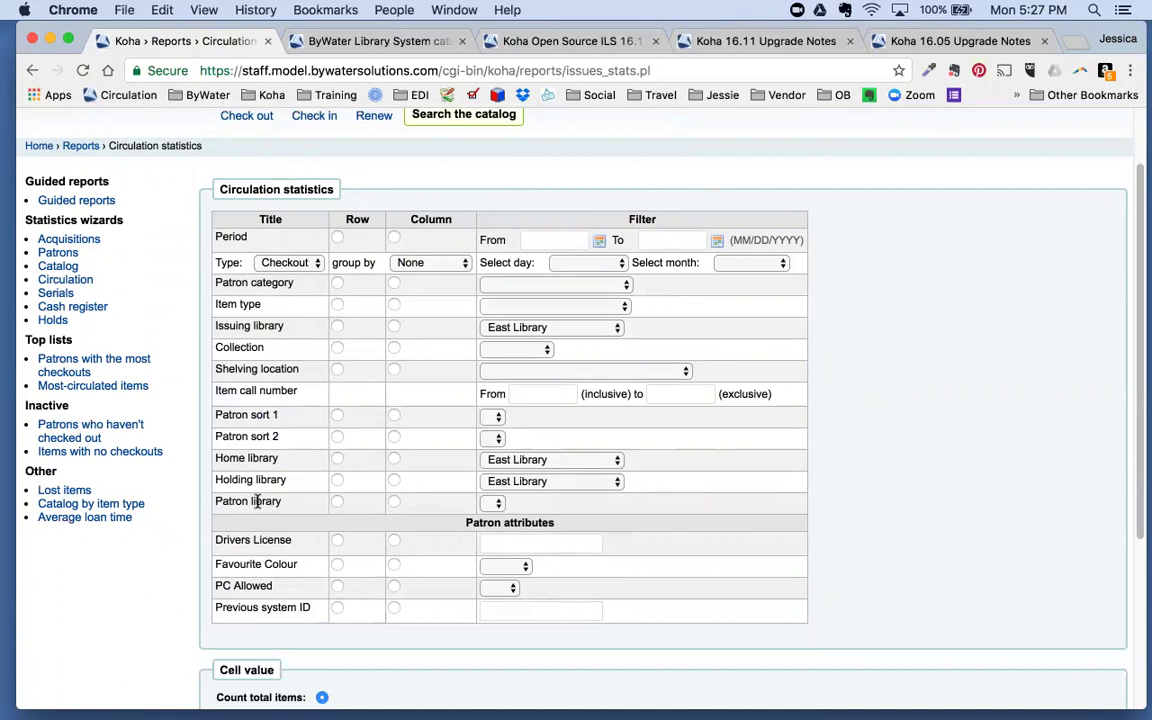
Step: Open the Catalog statistics wizard and look over its filters and cell value options
click(56, 267)
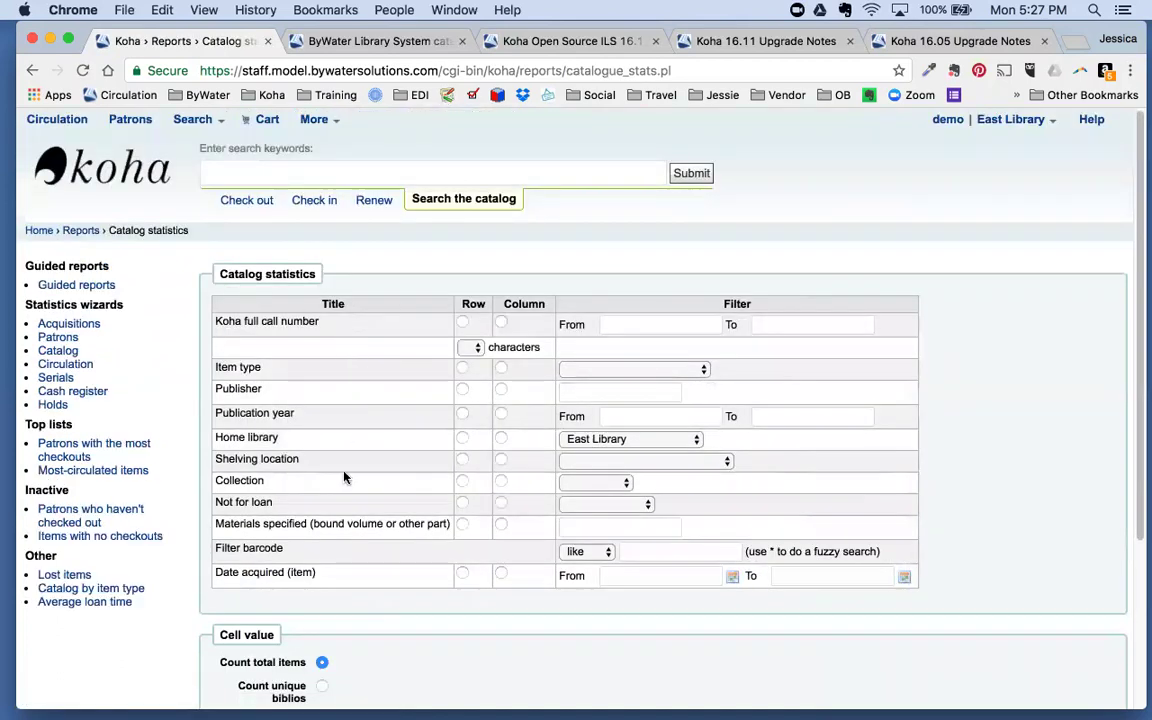
scroll(350, 479, down, 2)
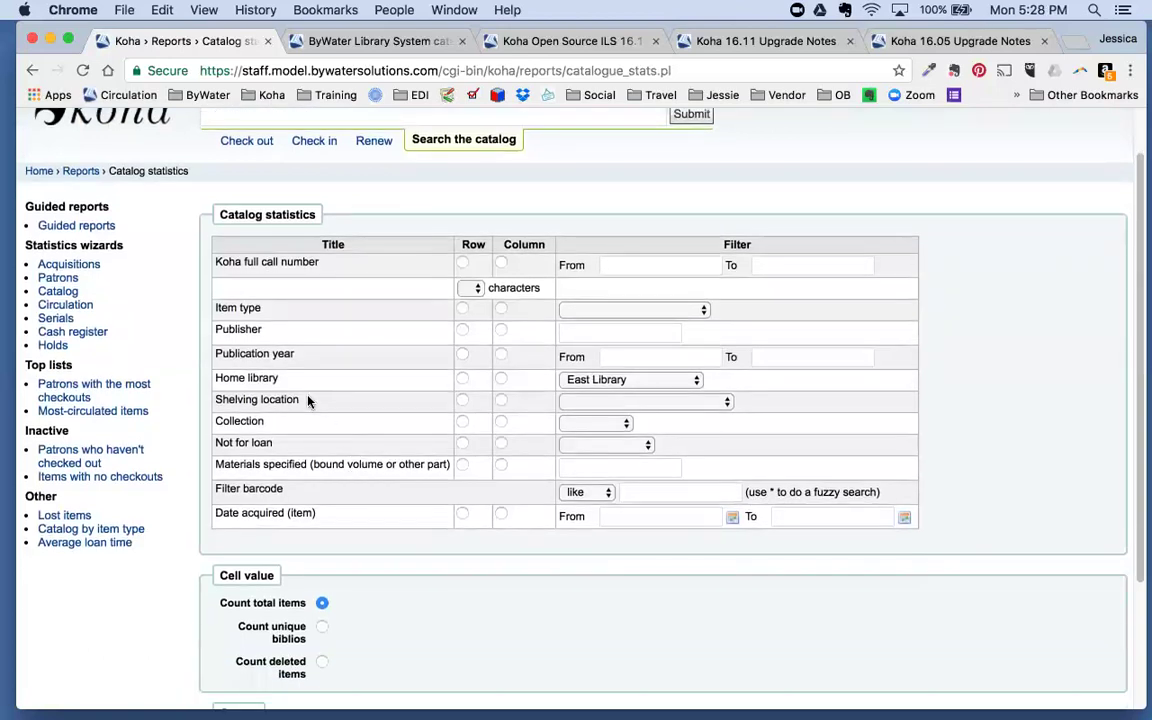
scroll(342, 491, down, 3)
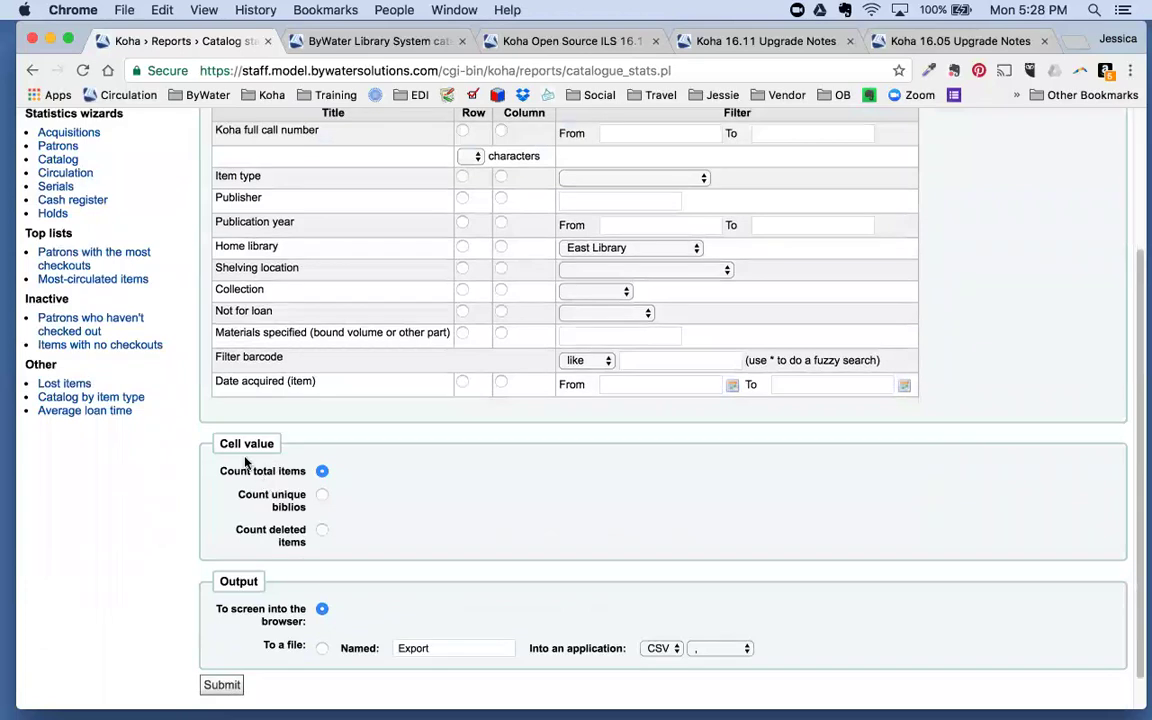
Step: Set the catalog statistics cell value to count deleted items and check the item date filters
drag(218, 443, 275, 449)
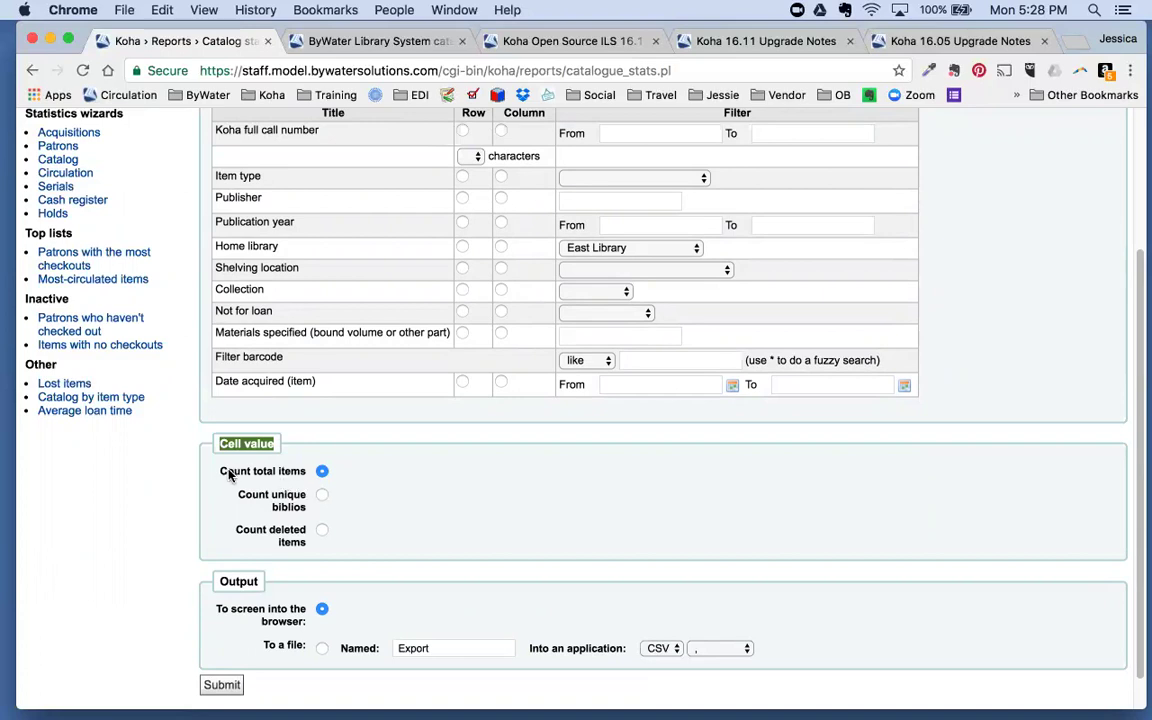
click(322, 497)
click(322, 531)
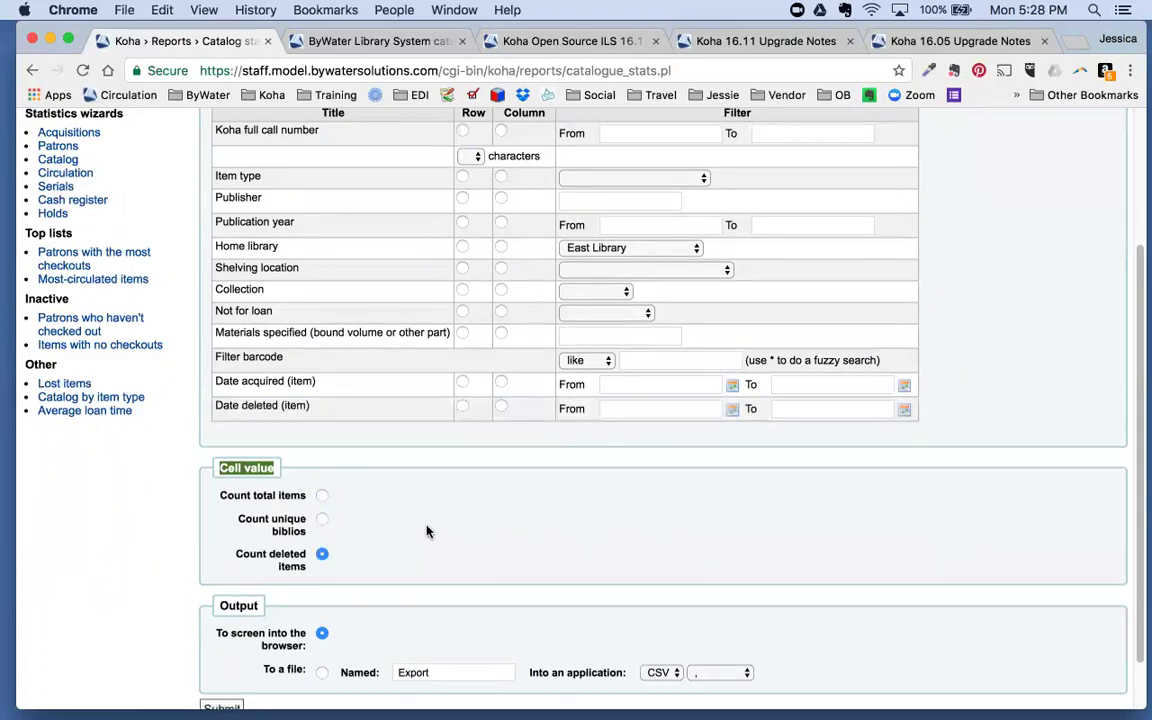
scroll(426, 531, up, 3)
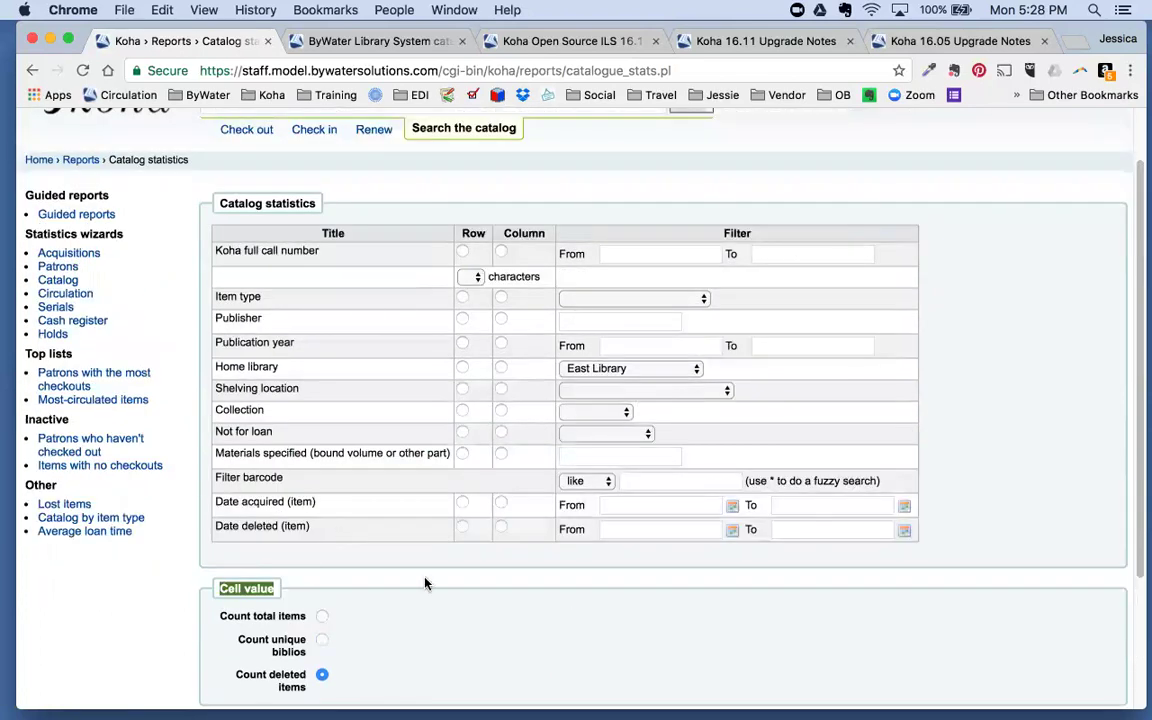
Step: Leave the catalog statistics for the Reports home page and open the Most-circulated items report
scroll(531, 568, down, 4)
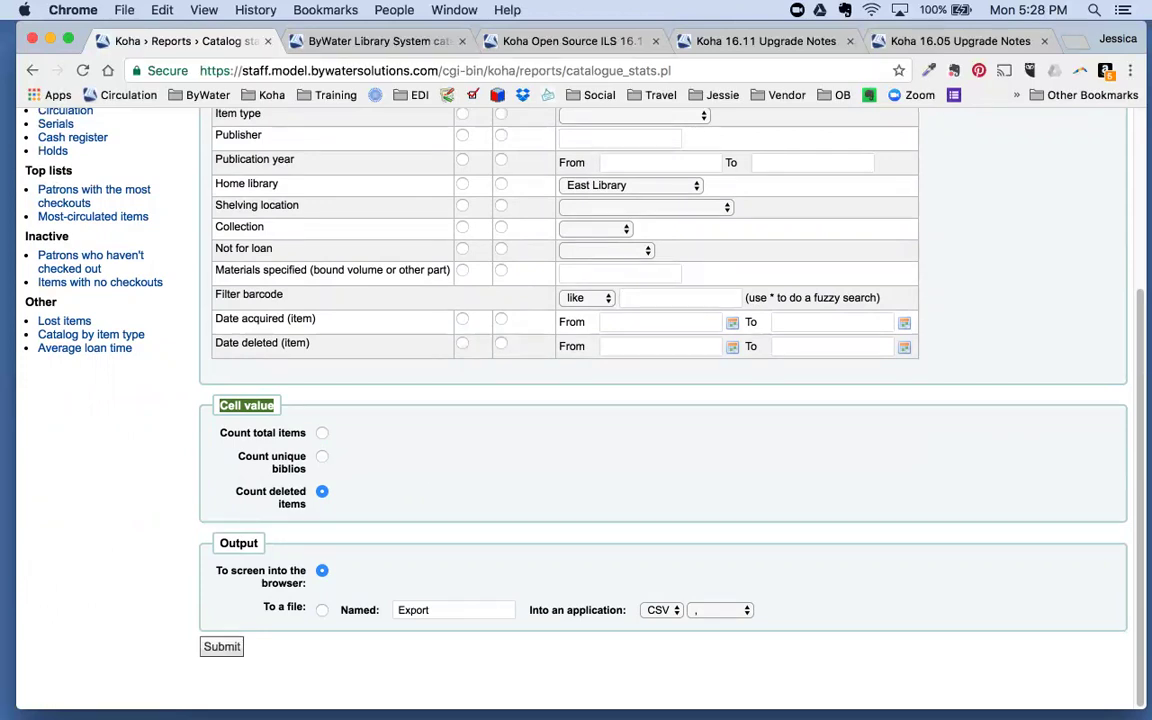
scroll(45, 494, up, 5)
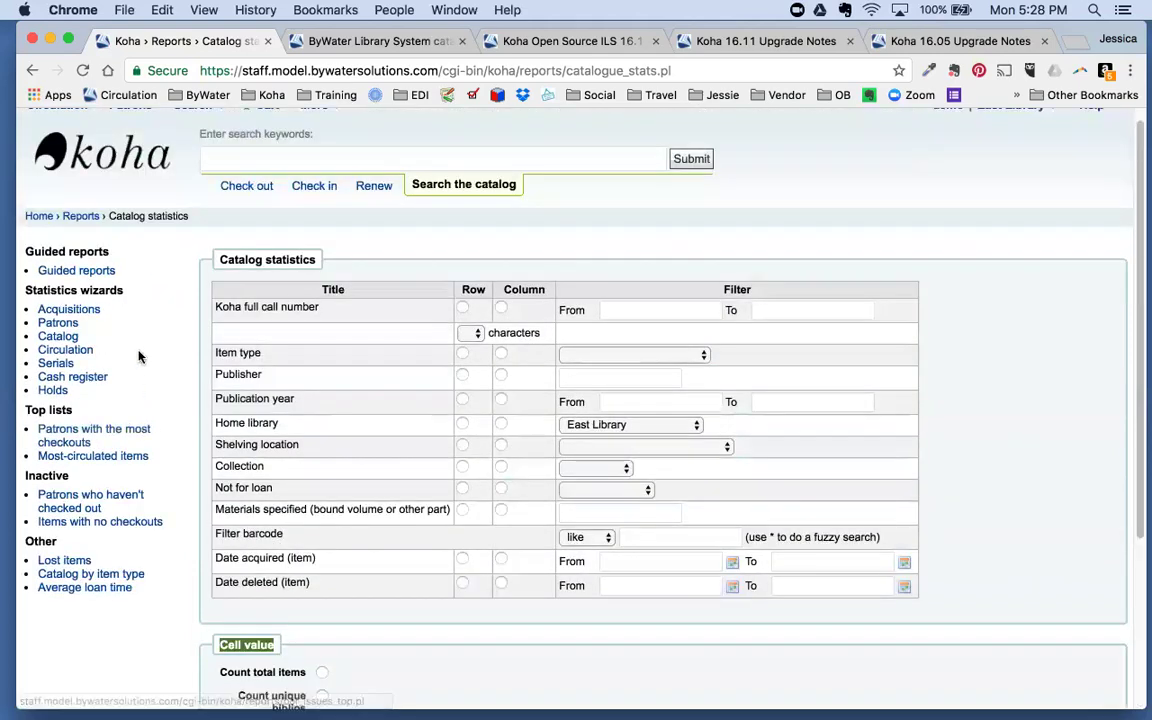
click(85, 217)
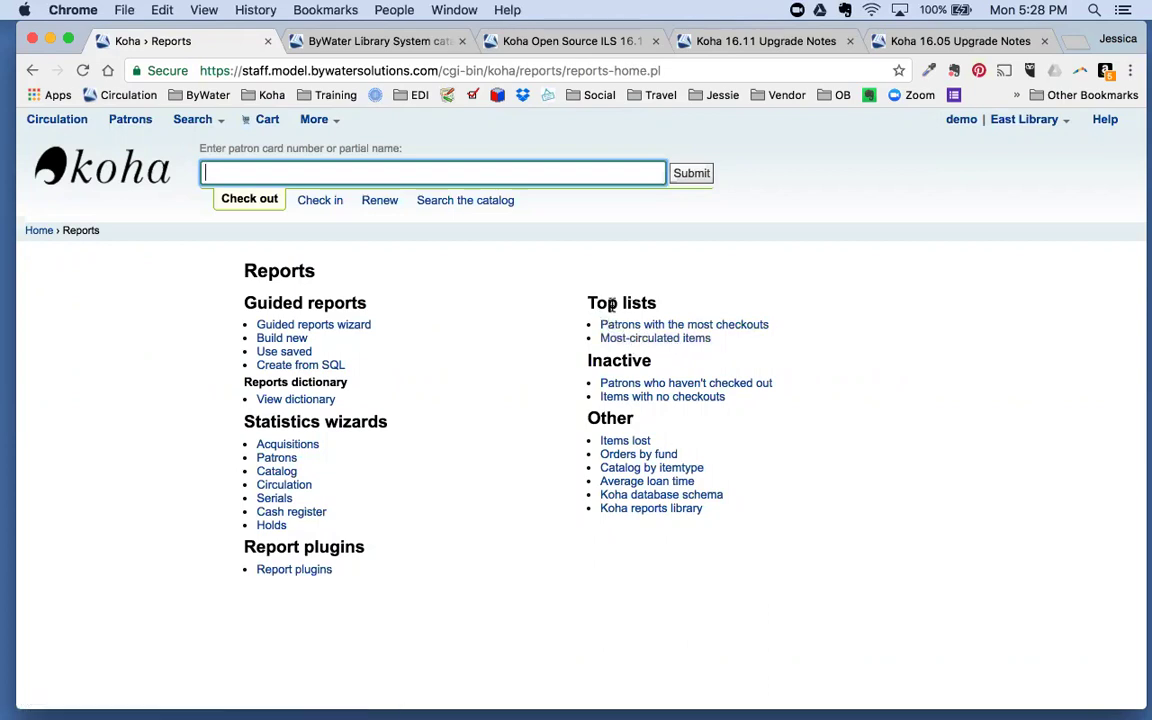
click(628, 344)
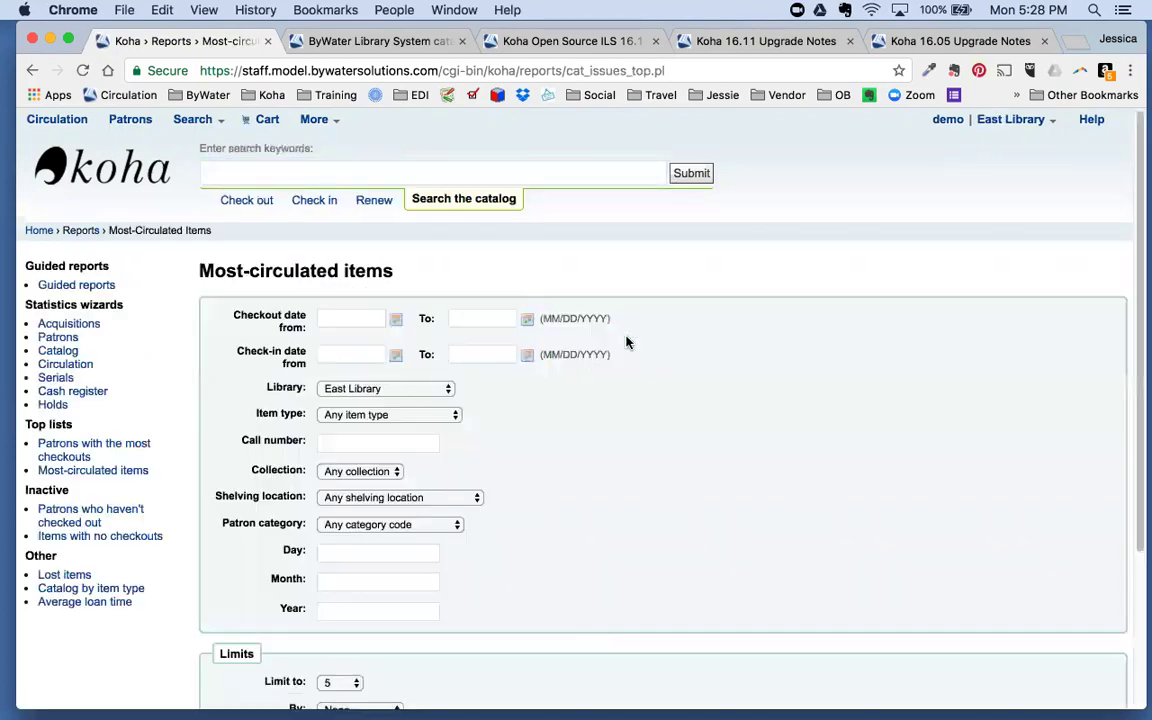
scroll(690, 460, down, 1)
scroll(690, 463, down, 2)
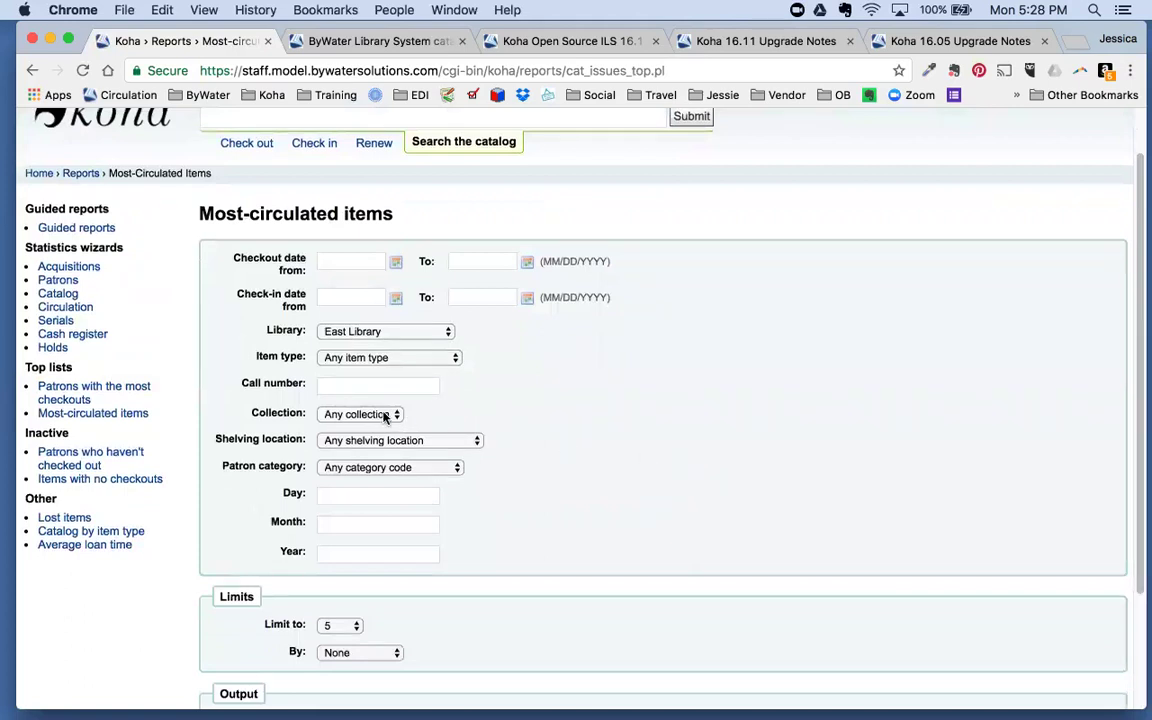
Step: Examine the call number, collection and shelving location filters of the Most-circulated items report
click(374, 389)
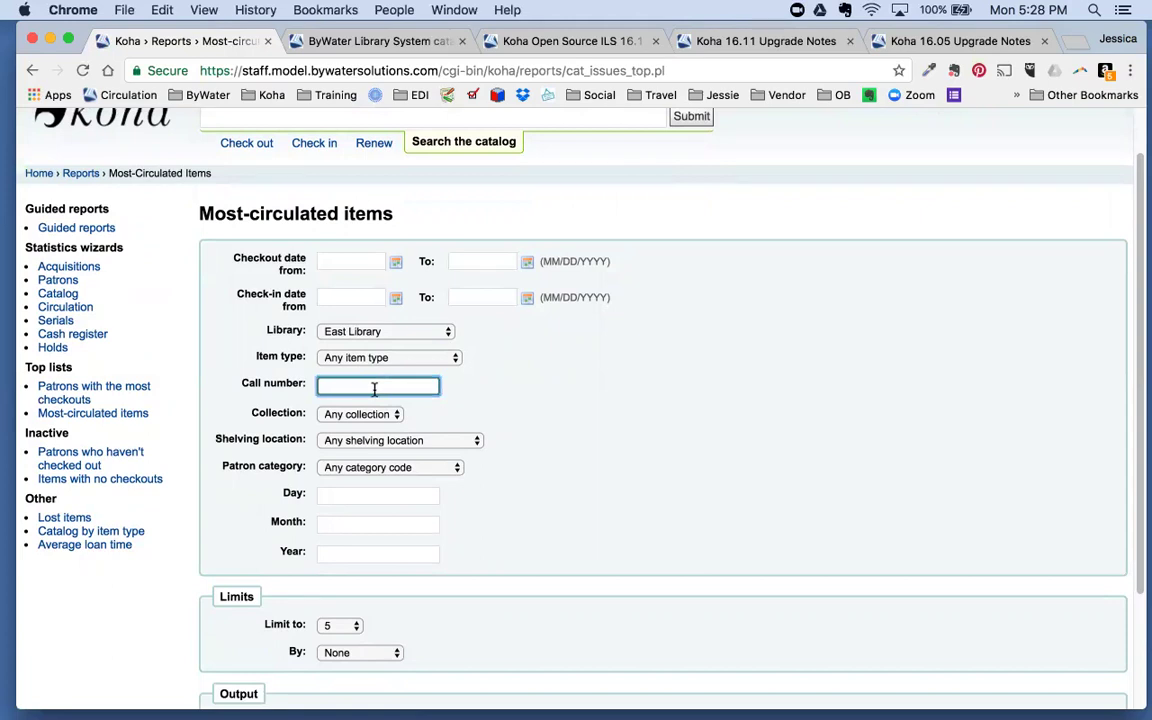
click(345, 414)
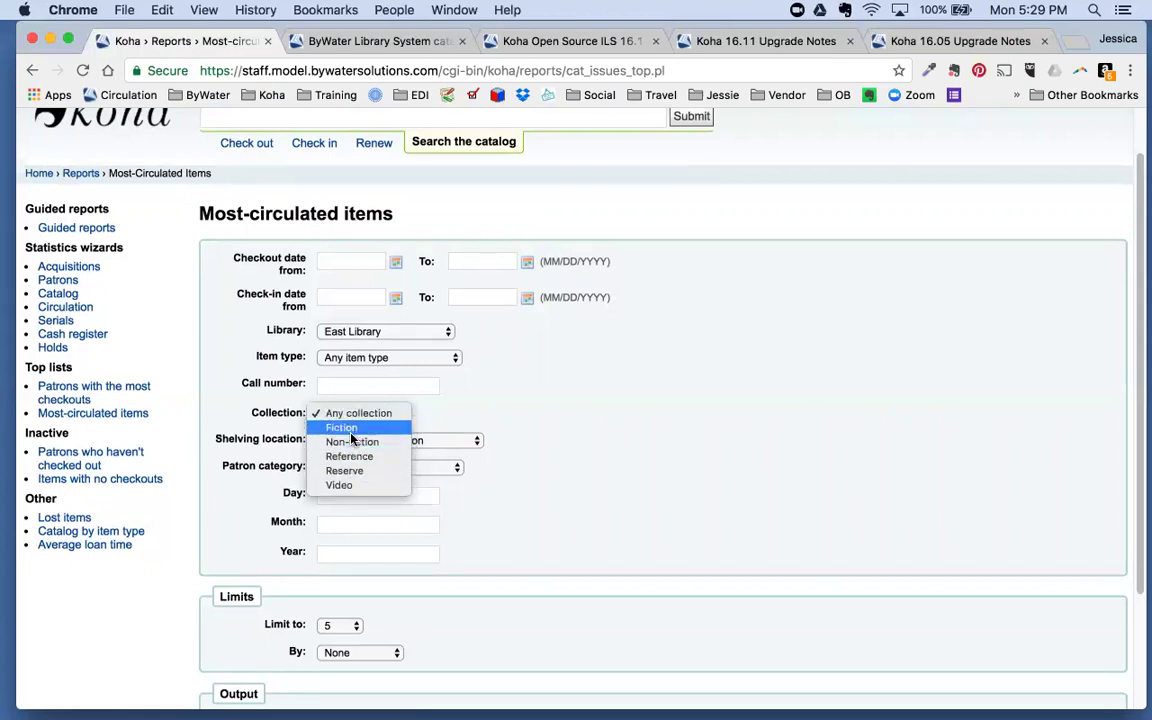
click(470, 418)
click(400, 440)
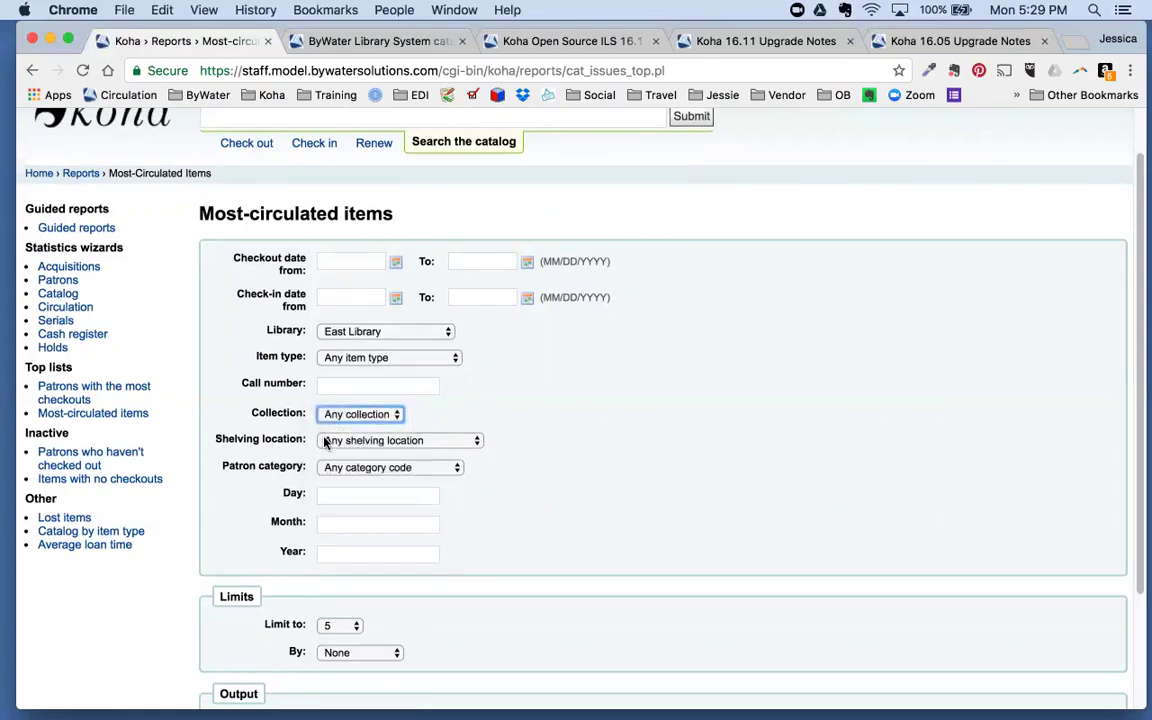
scroll(362, 468, down, 2)
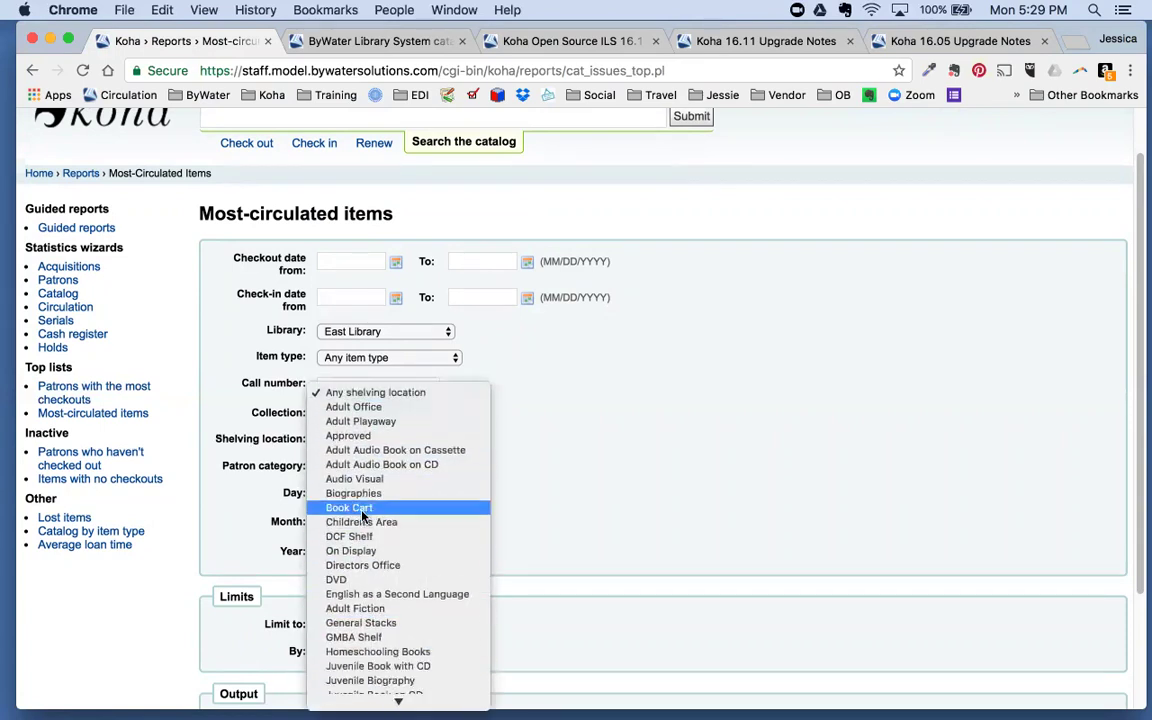
click(707, 436)
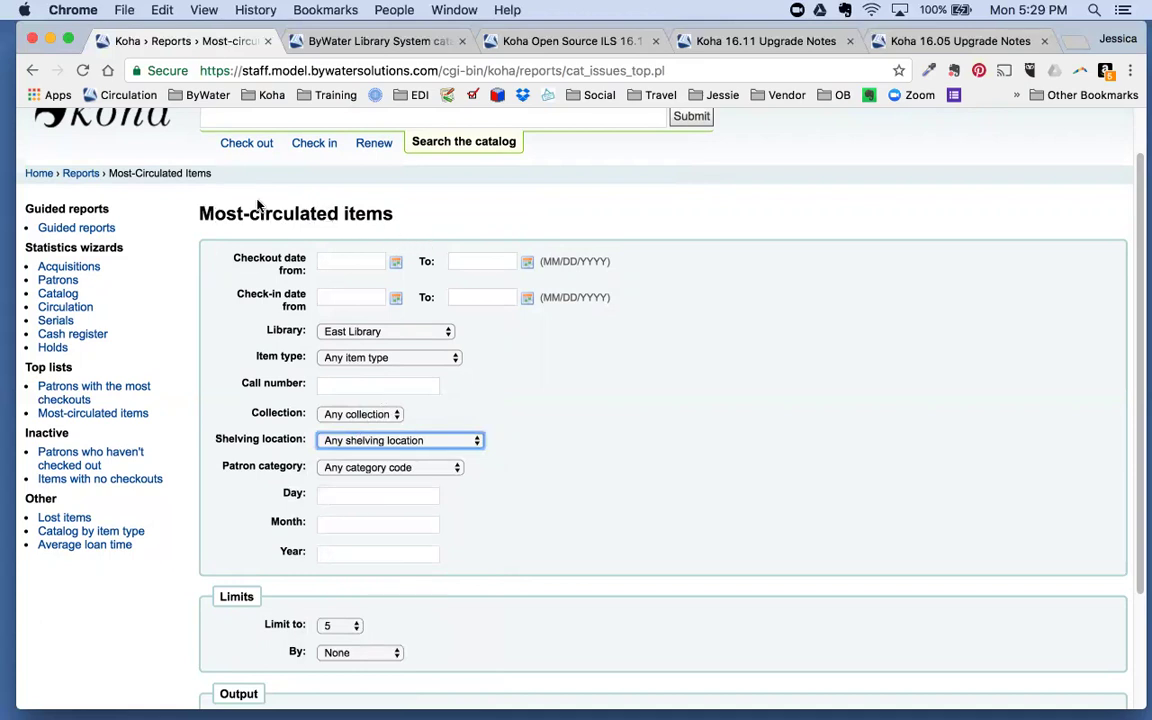
Step: Open the Orders by fund report from Reports and try its Show inactive option on and off again
click(84, 174)
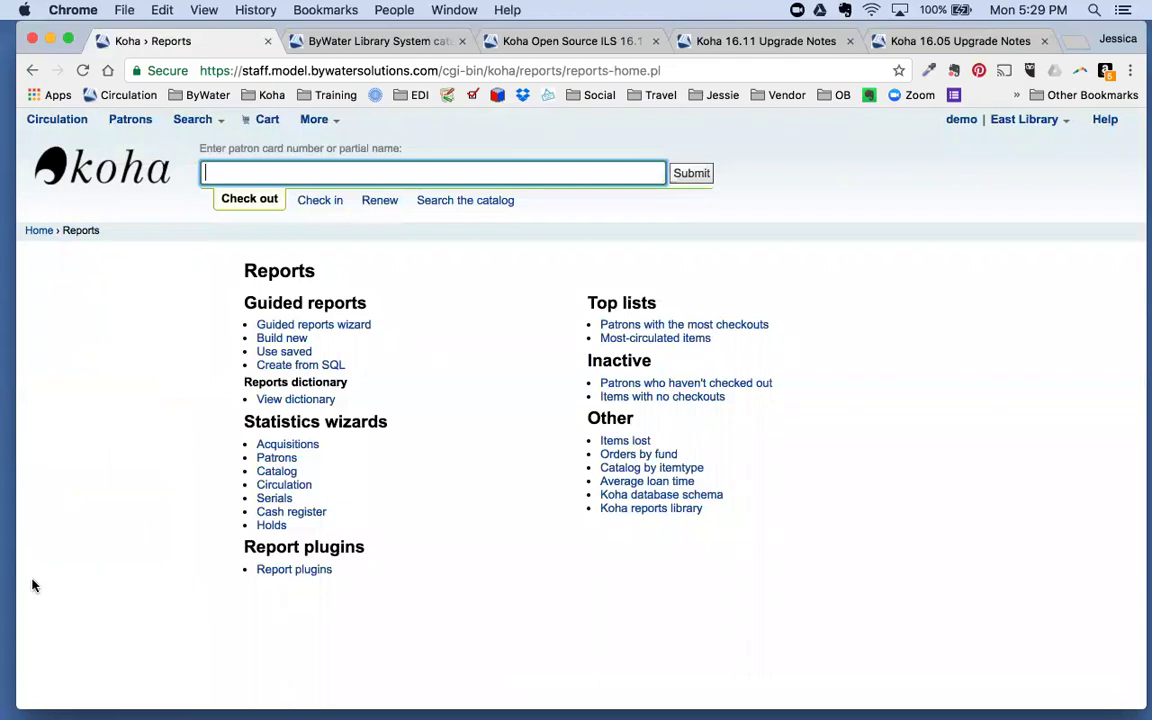
drag(586, 419, 598, 418)
click(611, 415)
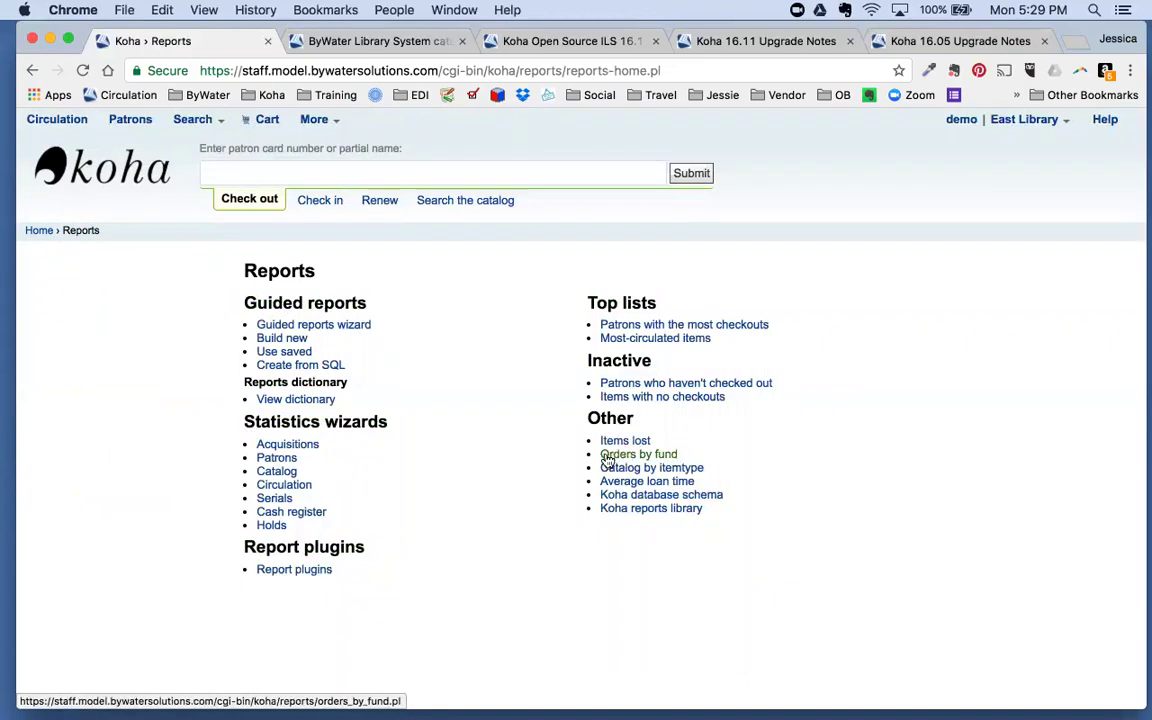
click(607, 455)
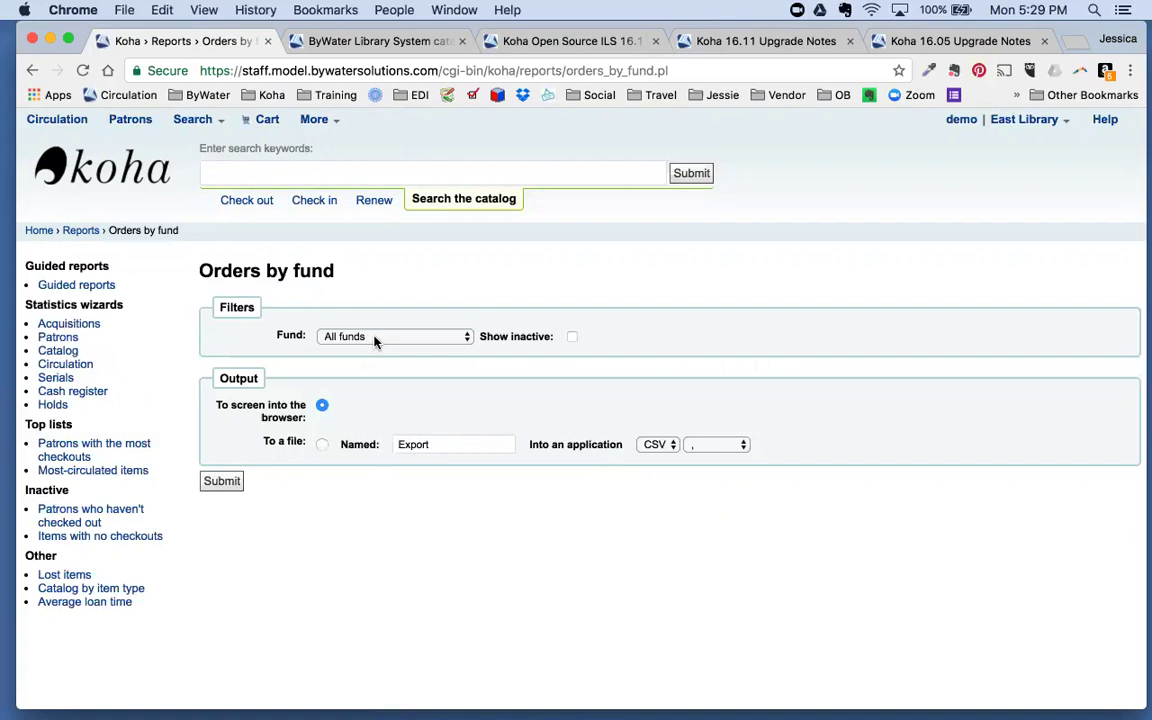
click(573, 339)
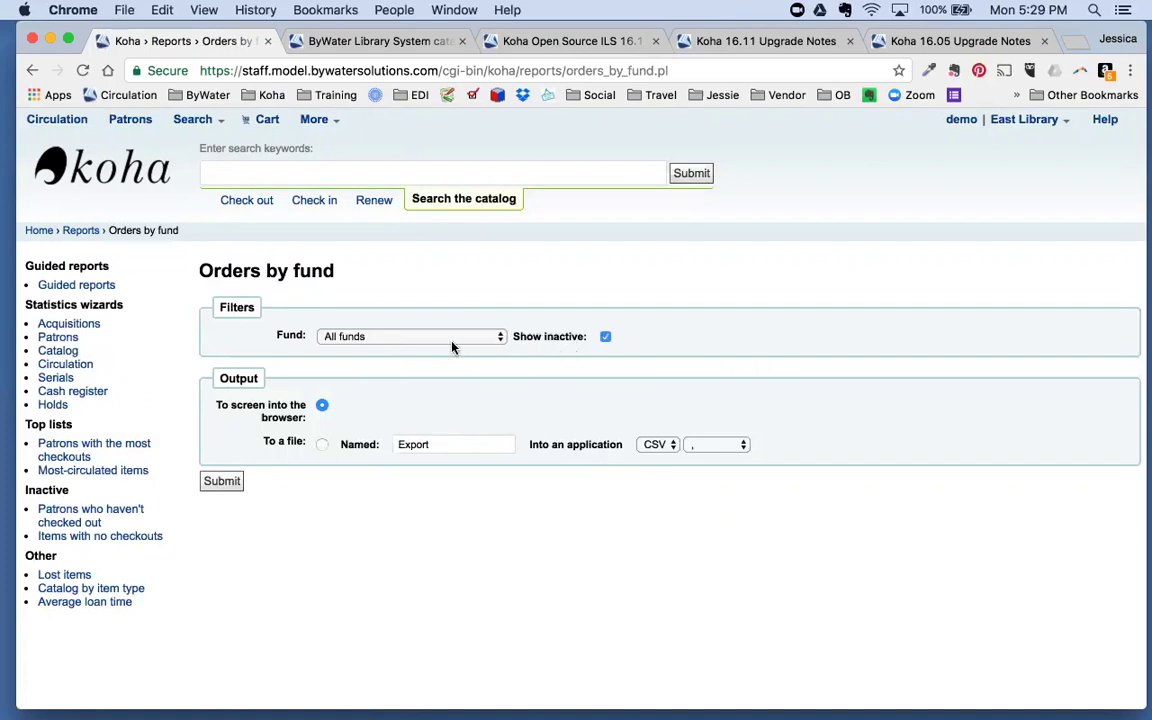
click(606, 338)
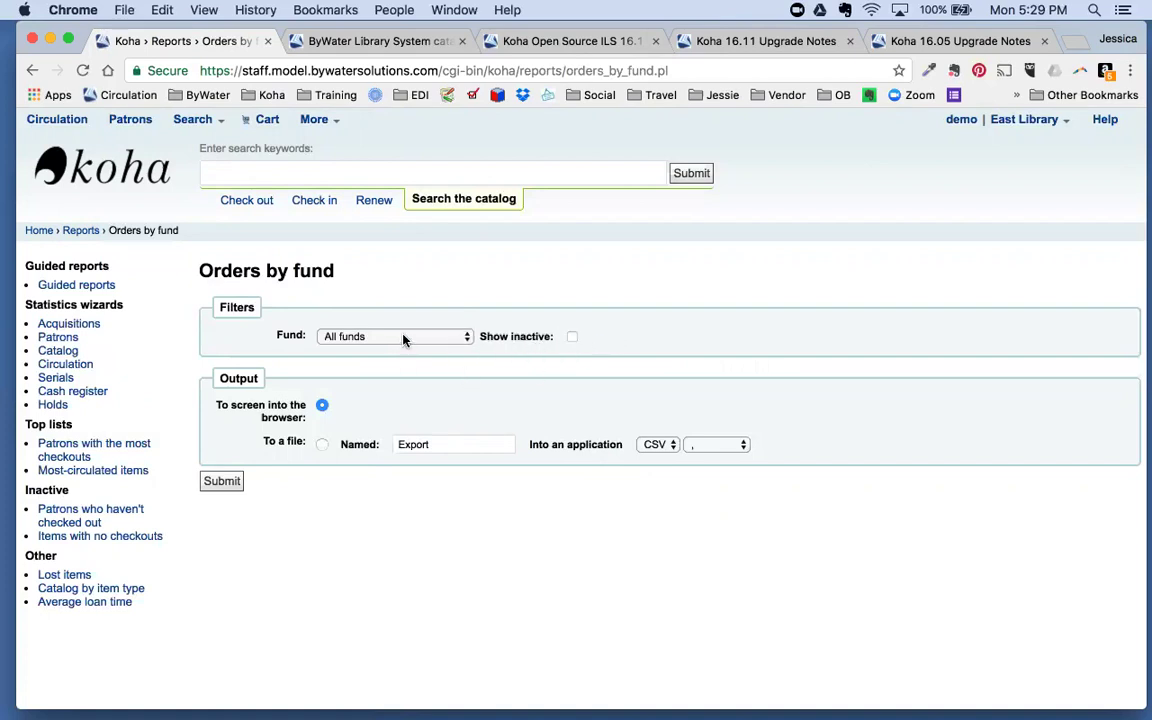
Step: Run the Orders by fund report on screen for the Museum Books fund
click(403, 340)
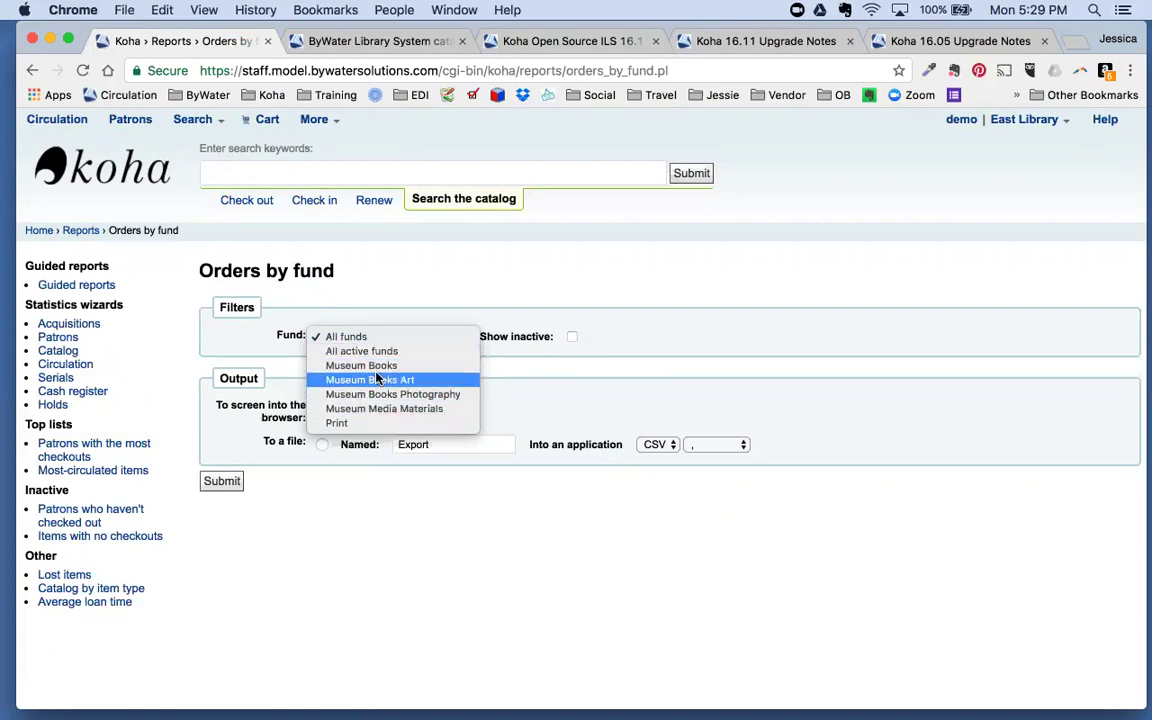
key(Escape)
key(Down)
key(Down)
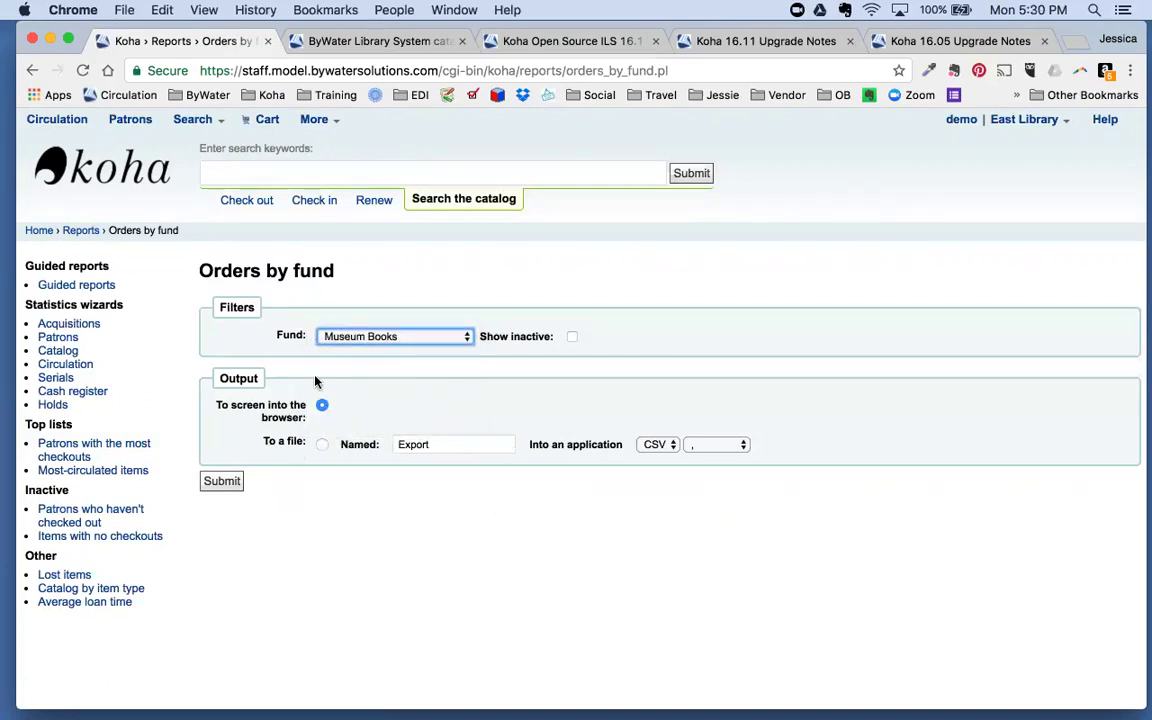
click(208, 484)
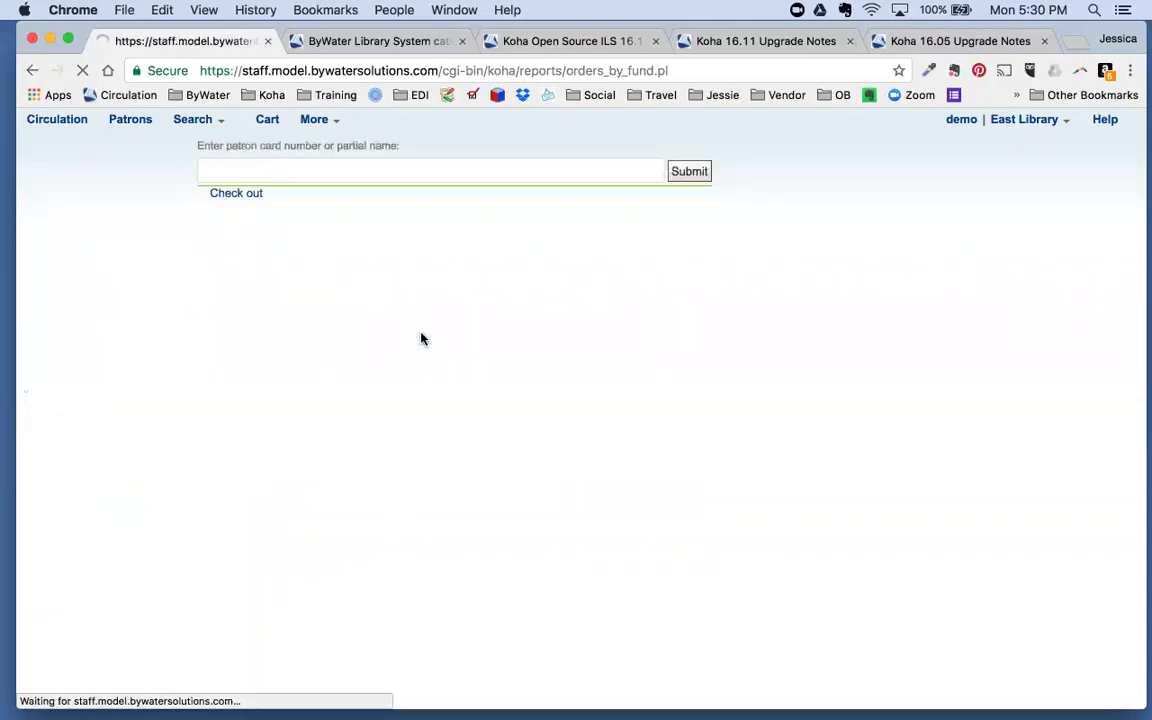
scroll(510, 575, down, 3)
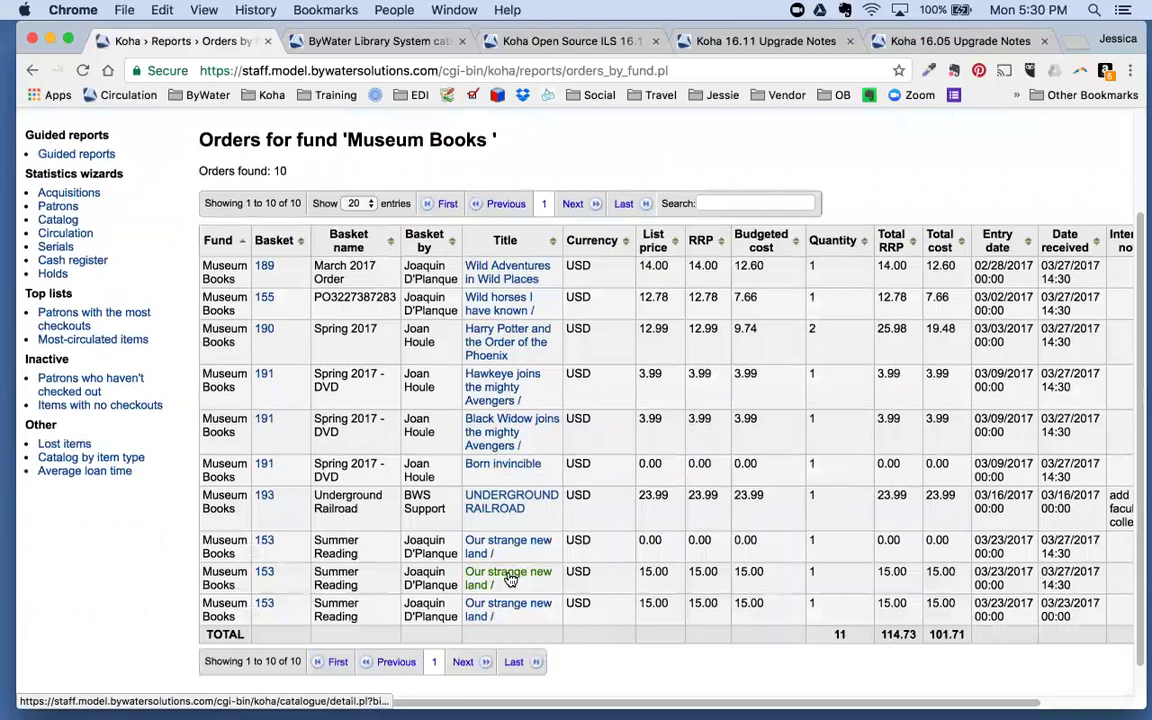
Step: Review the fund's order table across to the internal and vendor note columns, highlighting the internal note on the Underground Railroad order
scroll(510, 579, right, 3)
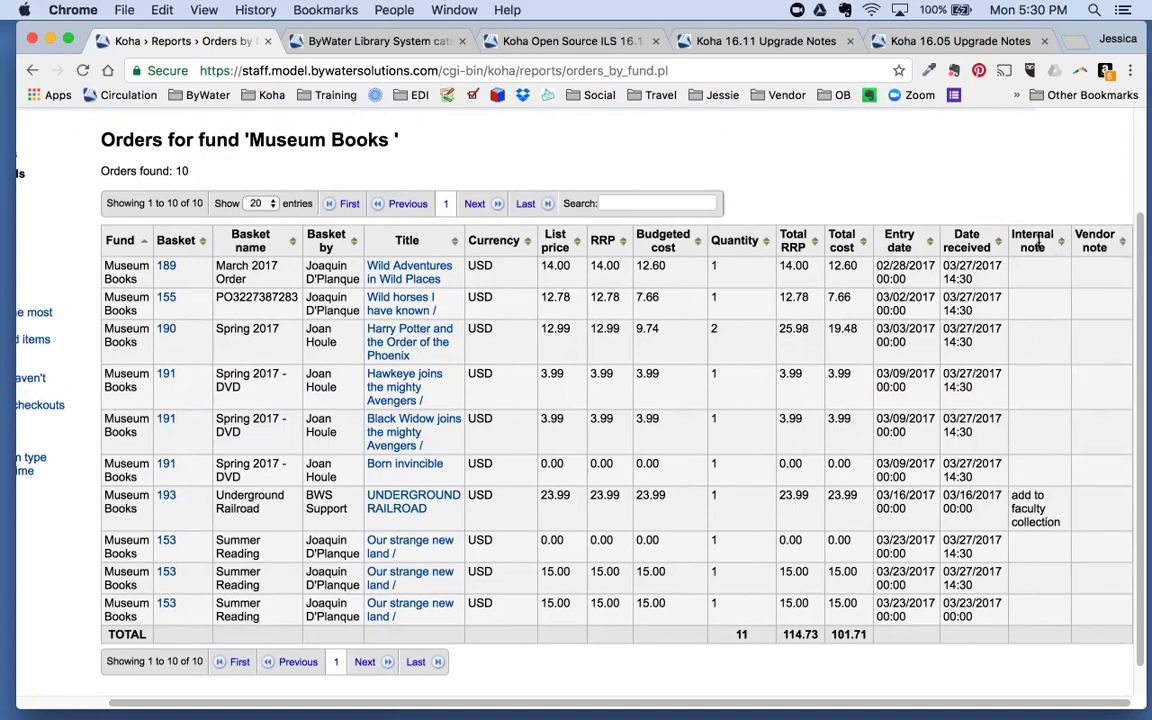
drag(1011, 495, 1064, 524)
scroll(939, 434, up, 1)
scroll(1020, 550, up, 3)
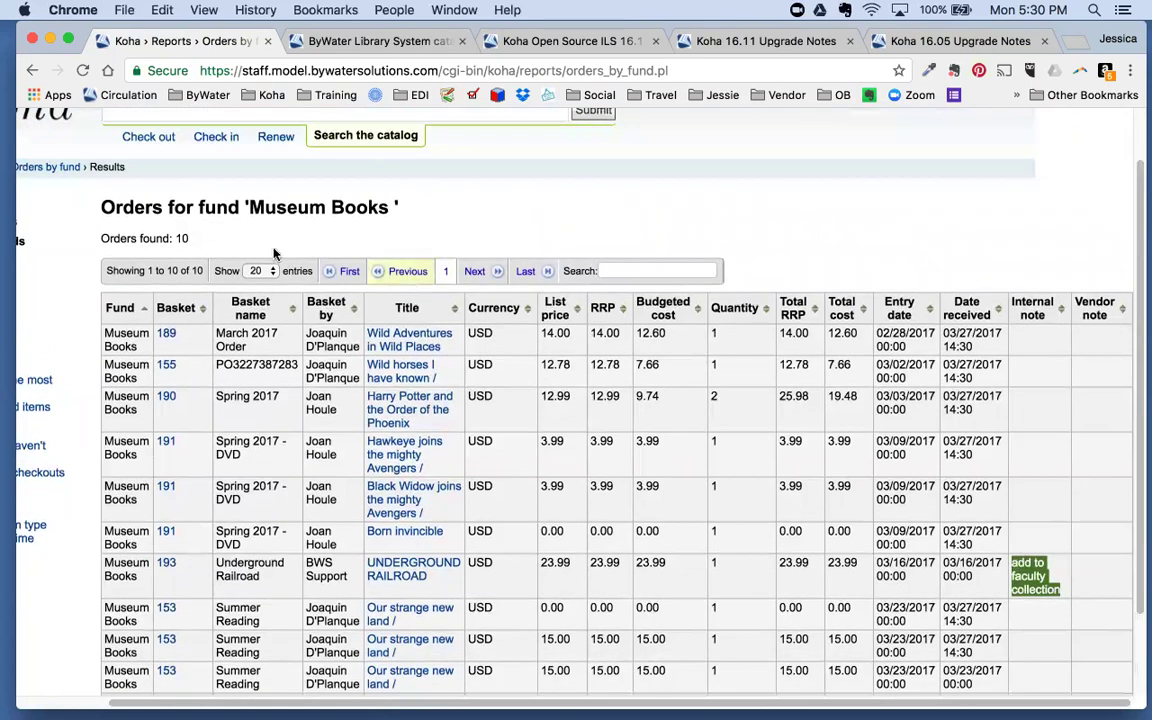
Step: Return to the Reports home page and open the list of saved reports
click(73, 173)
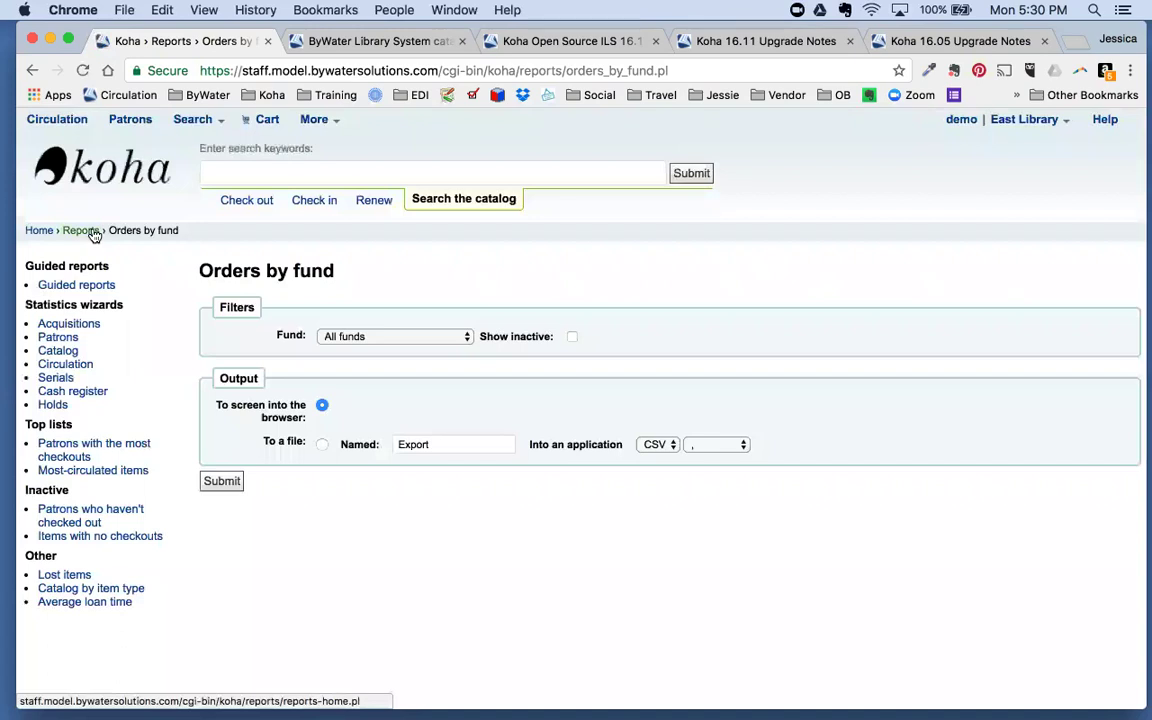
click(82, 231)
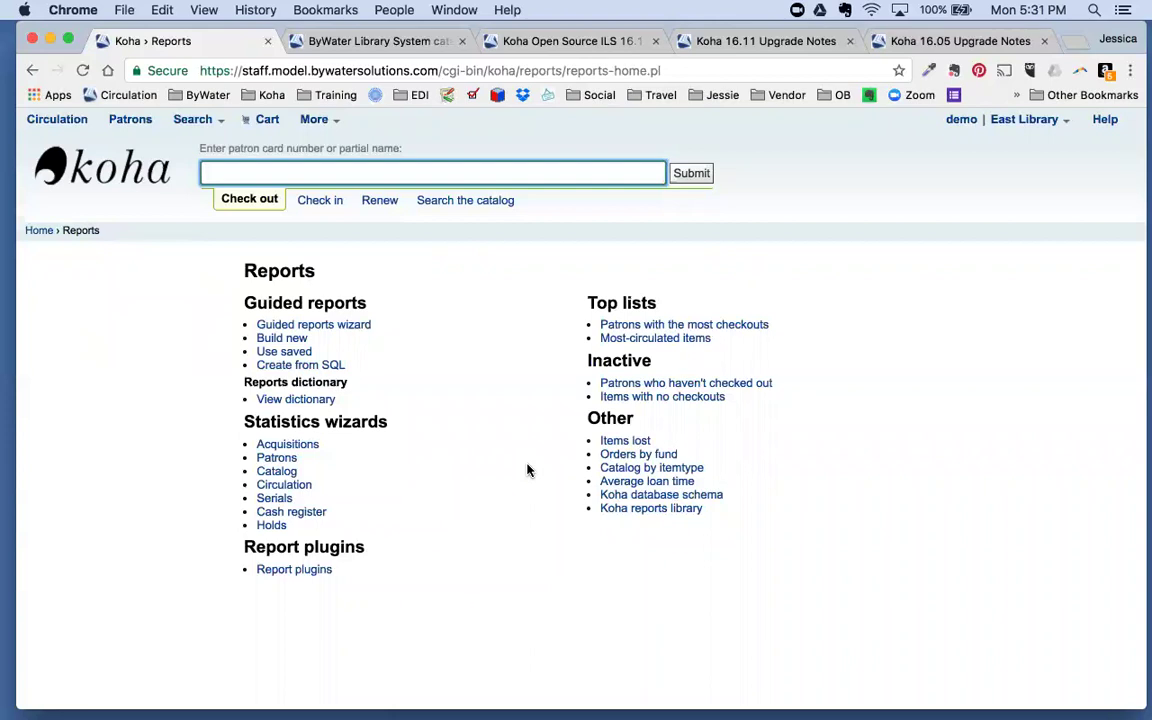
click(284, 354)
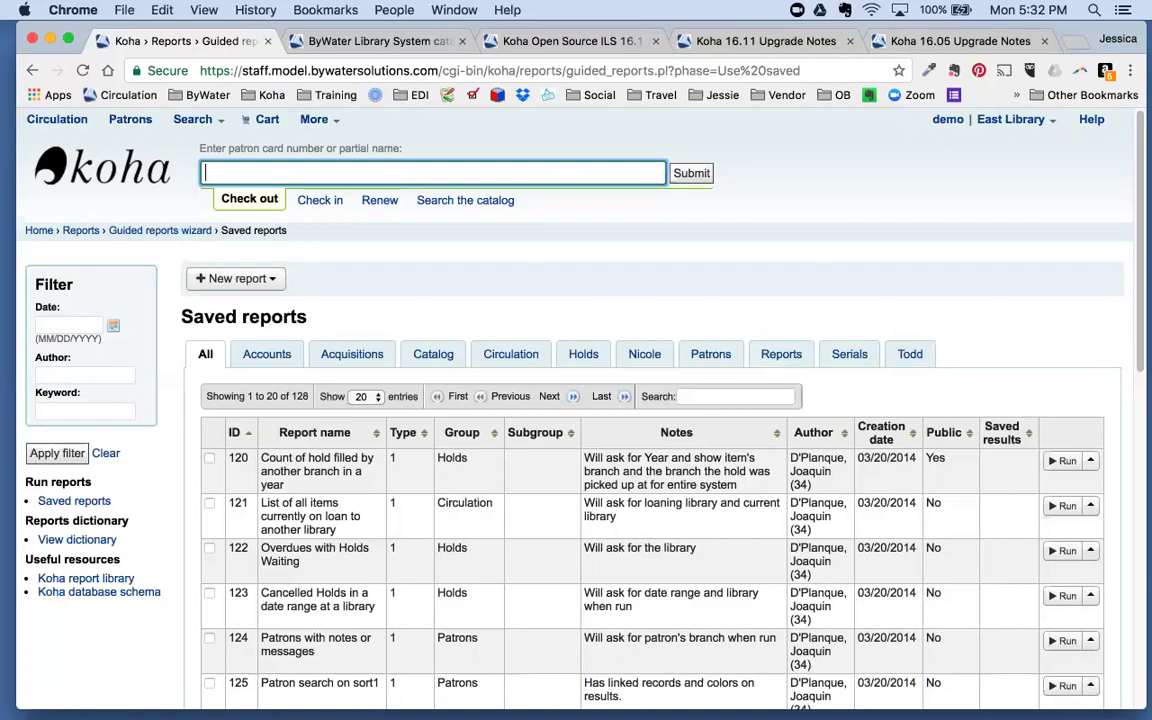
scroll(964, 558, down, 2)
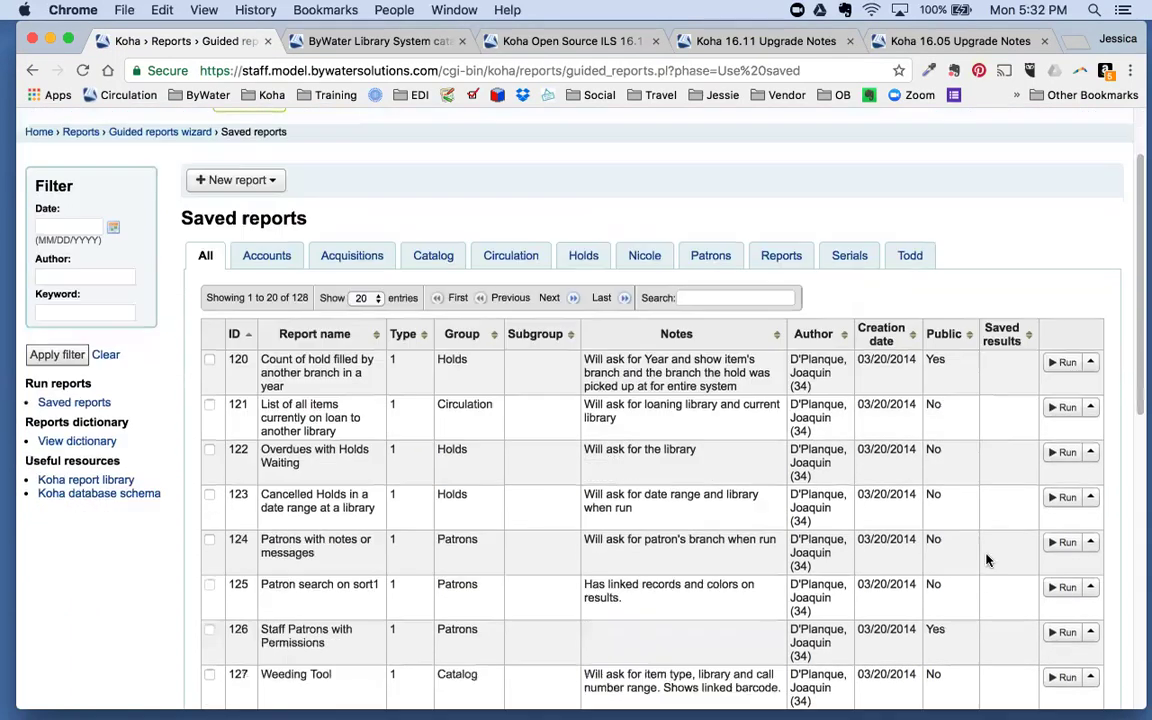
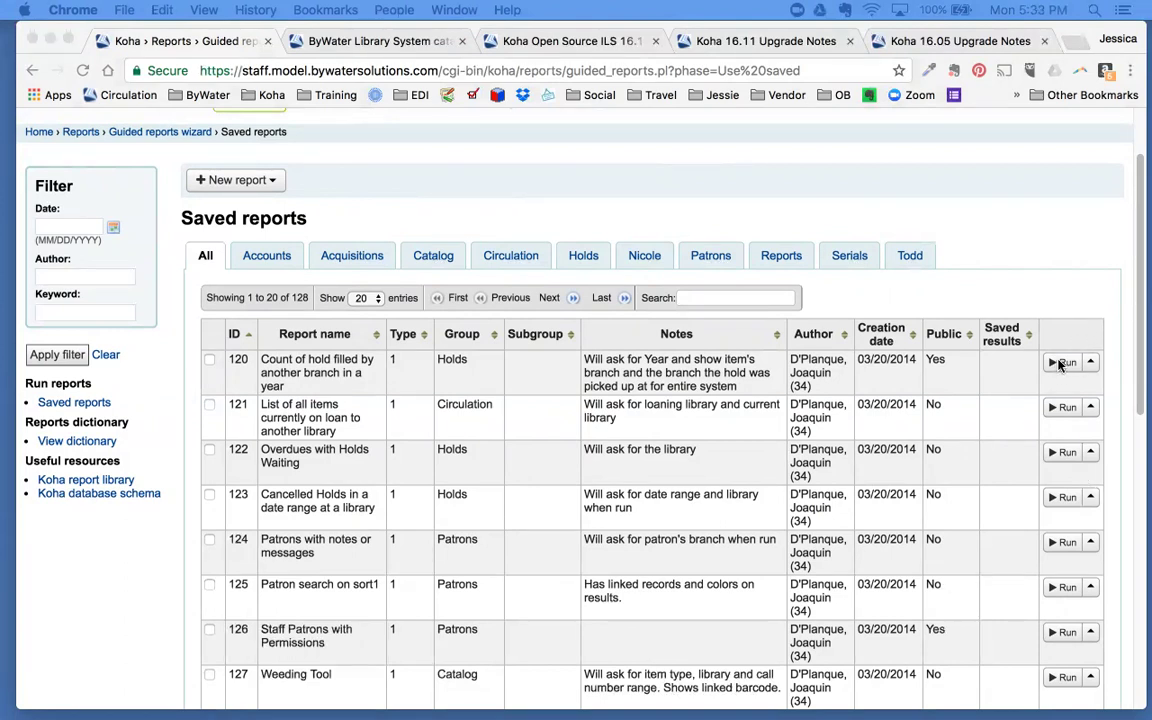
Step: Check which other actions are offered beside Run for saved report 120
click(1090, 366)
click(1090, 366)
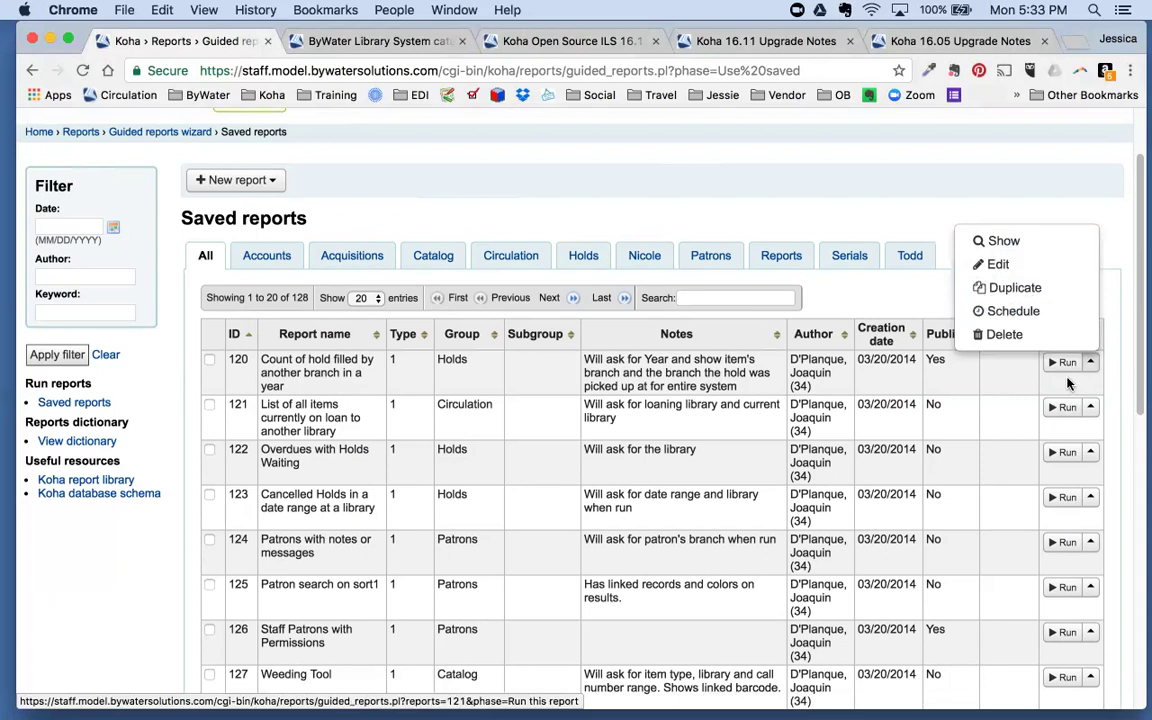
click(992, 365)
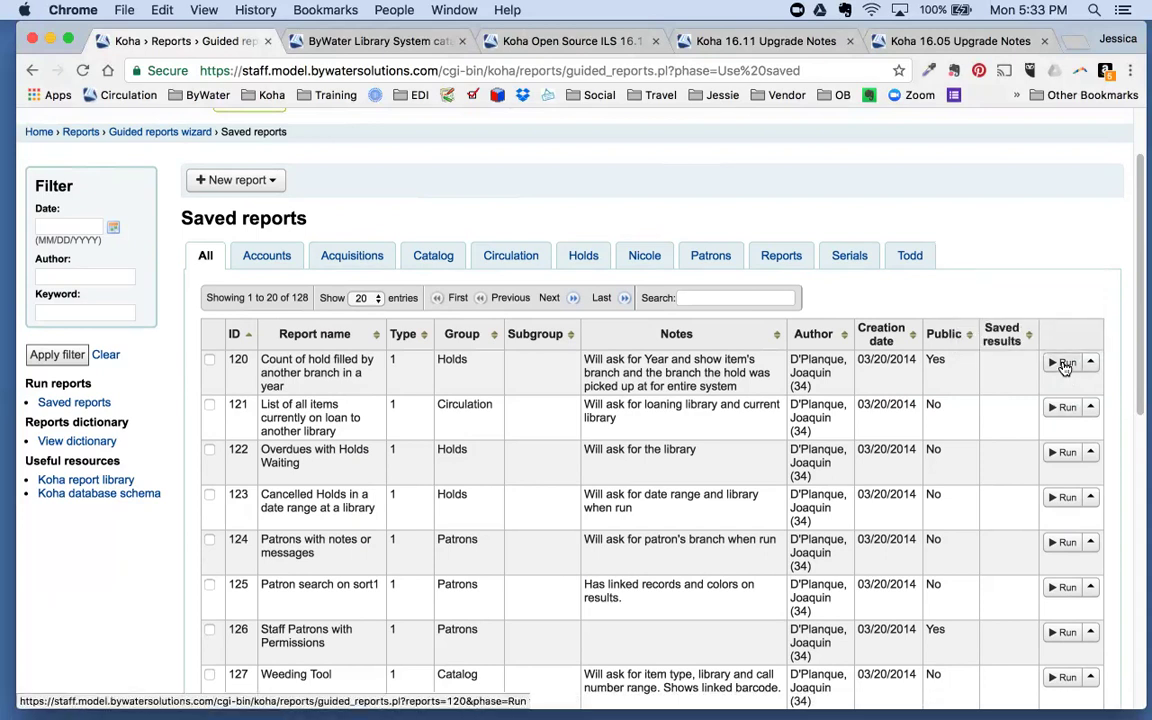
Step: Run the saved report "Count of hold filled by another branch in a year" for the year 2016
click(1063, 368)
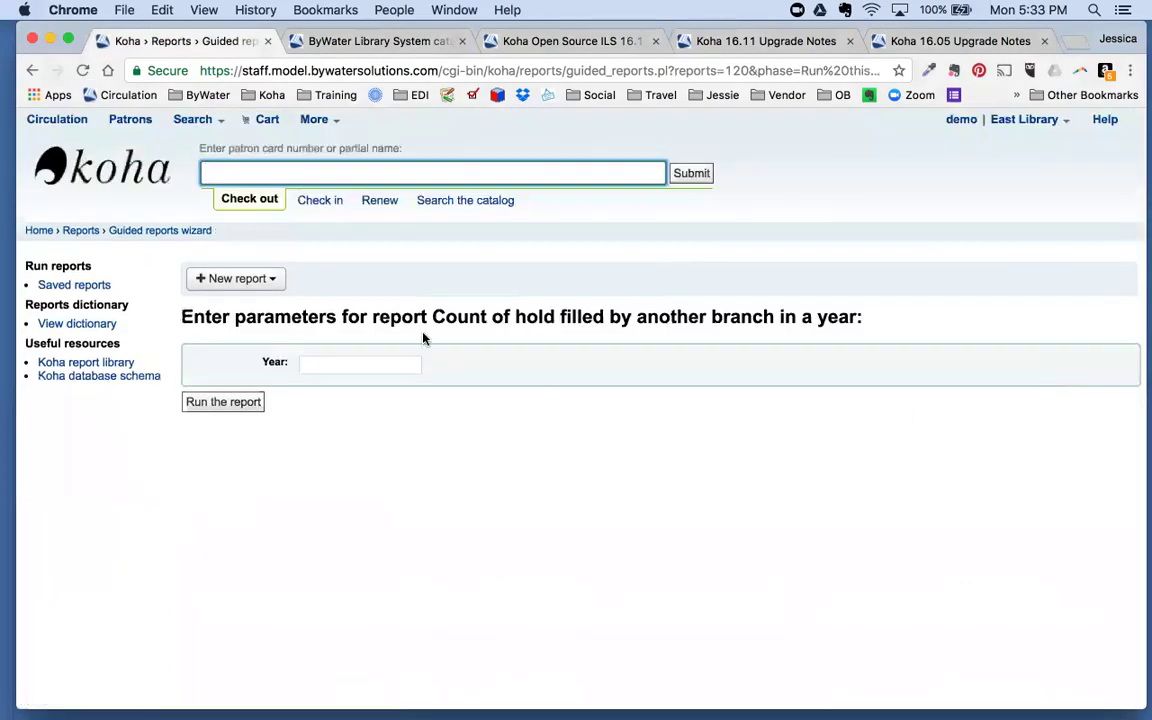
click(368, 365)
text(2016)
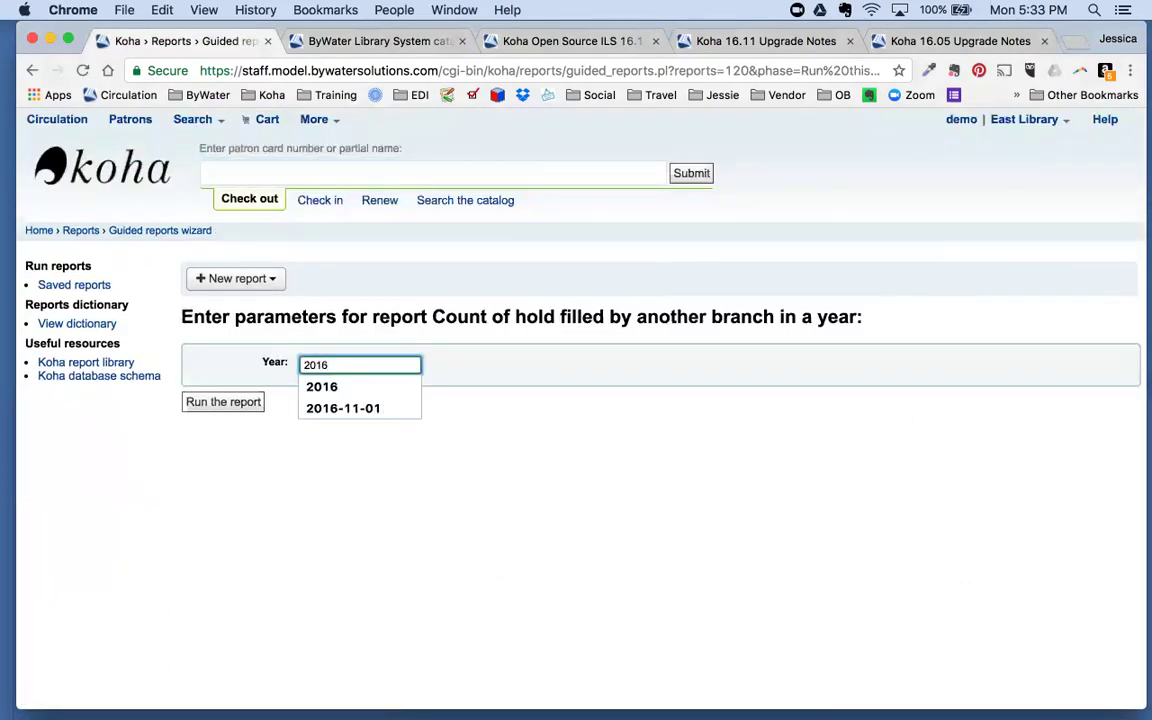
key(Return)
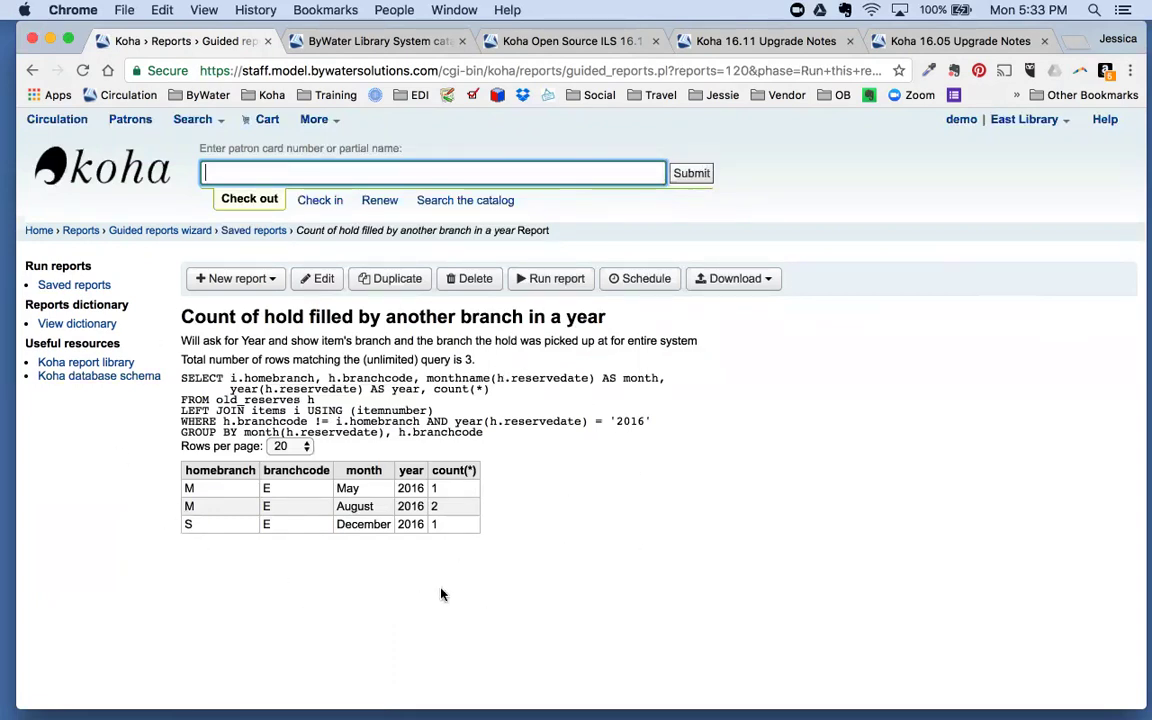
Step: Look over the report results page and the file formats available for downloading it
click(213, 572)
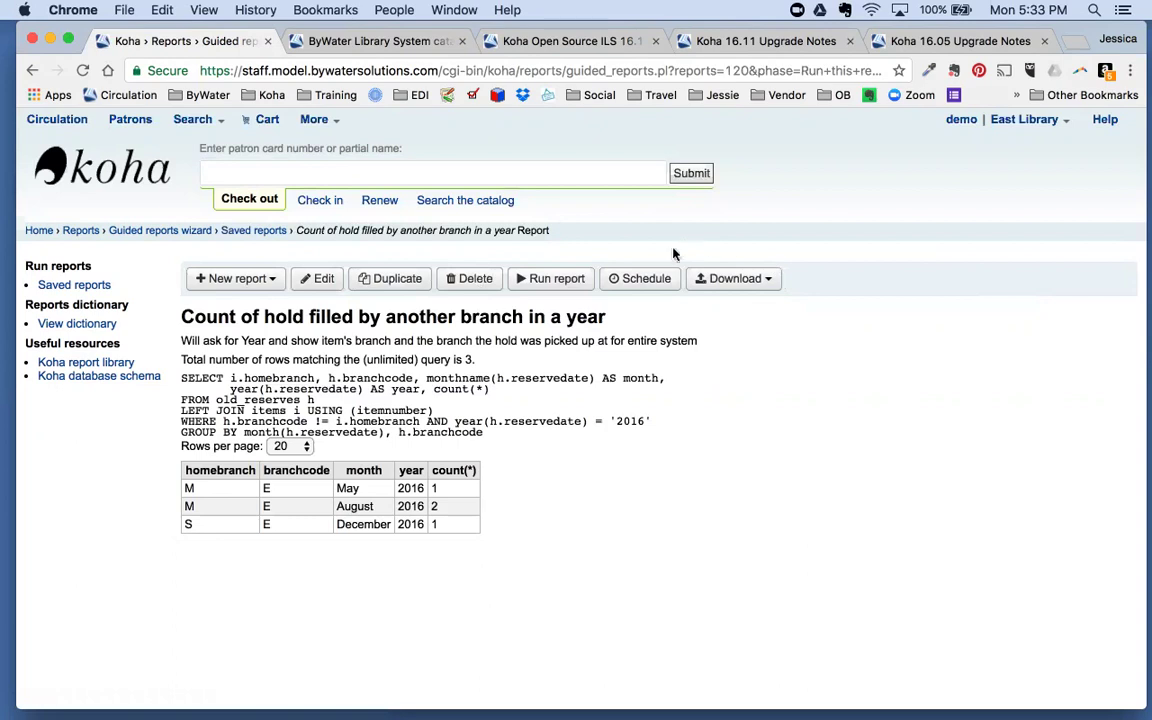
click(766, 279)
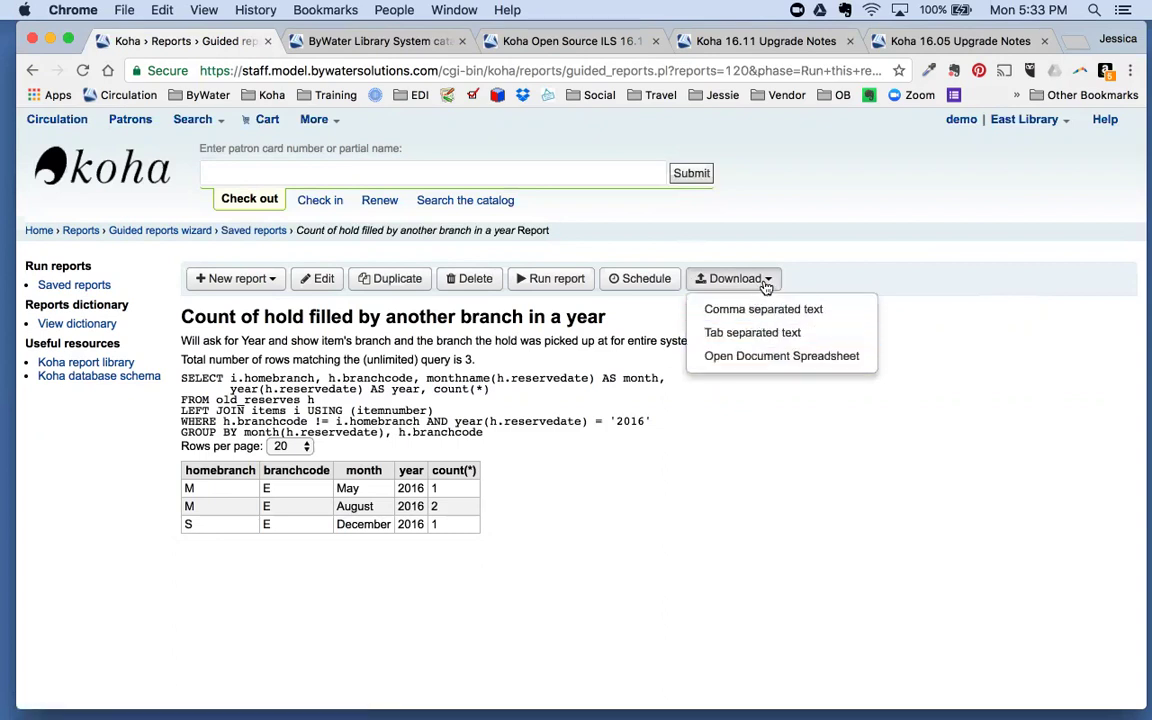
click(345, 512)
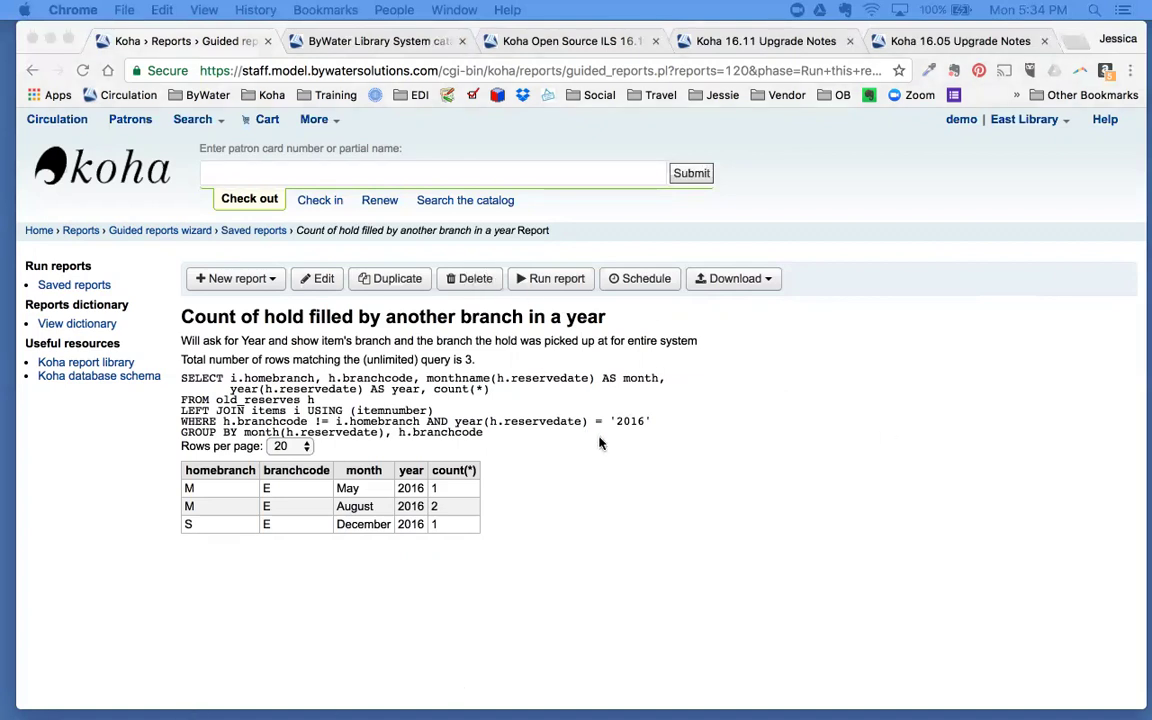
click(480, 305)
click(766, 282)
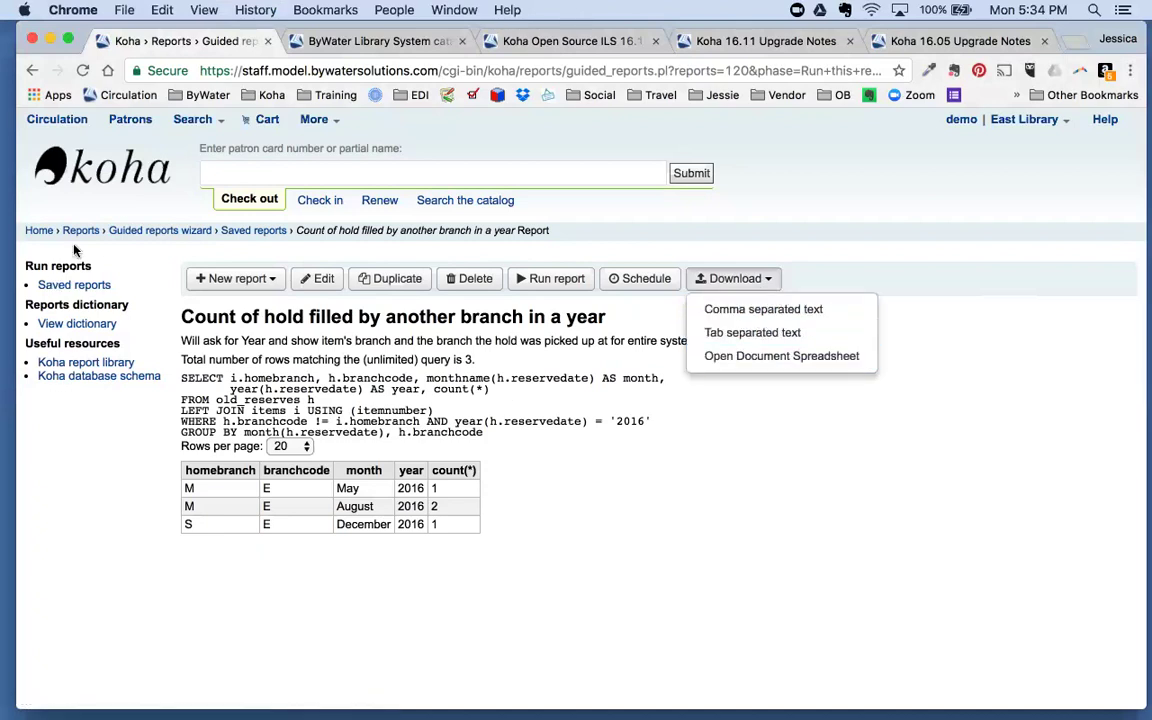
Step: Return to the saved reports list and check the additional actions offered for report 120
click(251, 232)
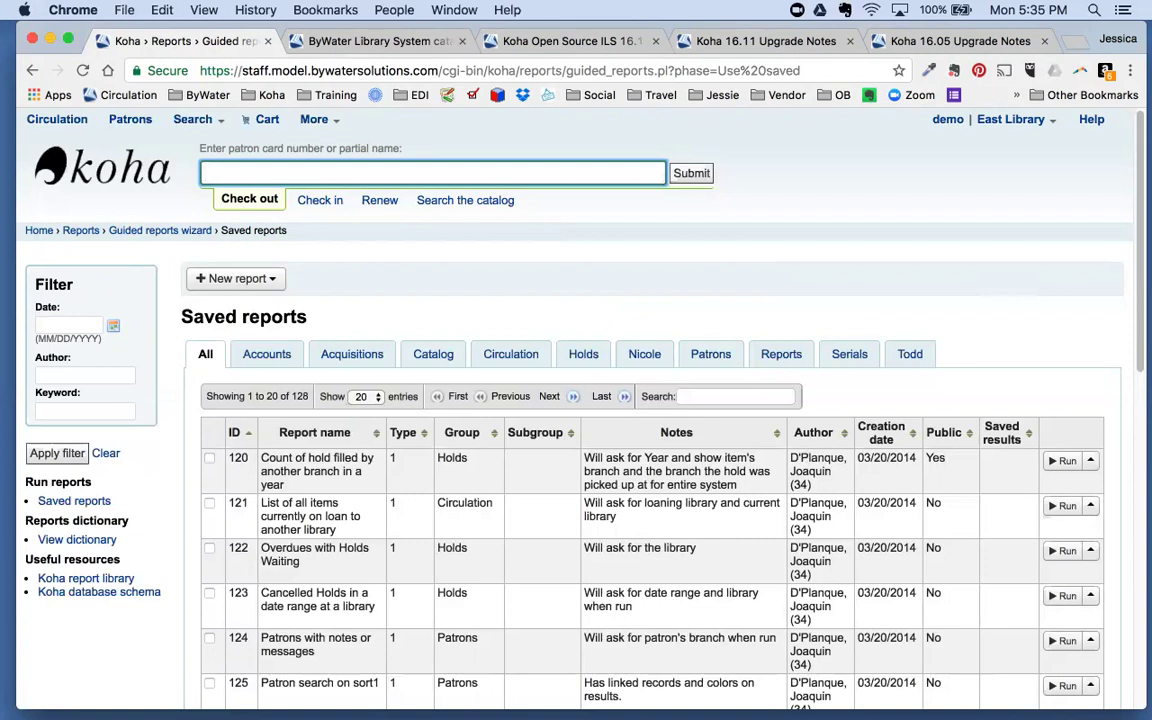
click(1089, 461)
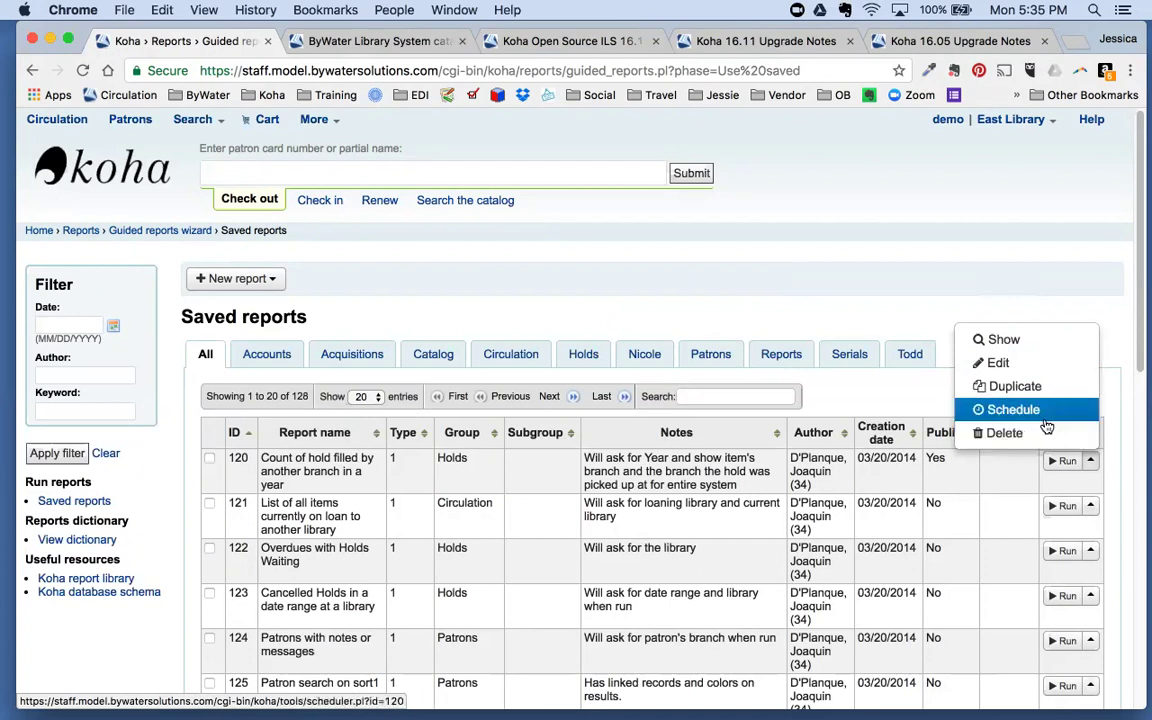
click(867, 392)
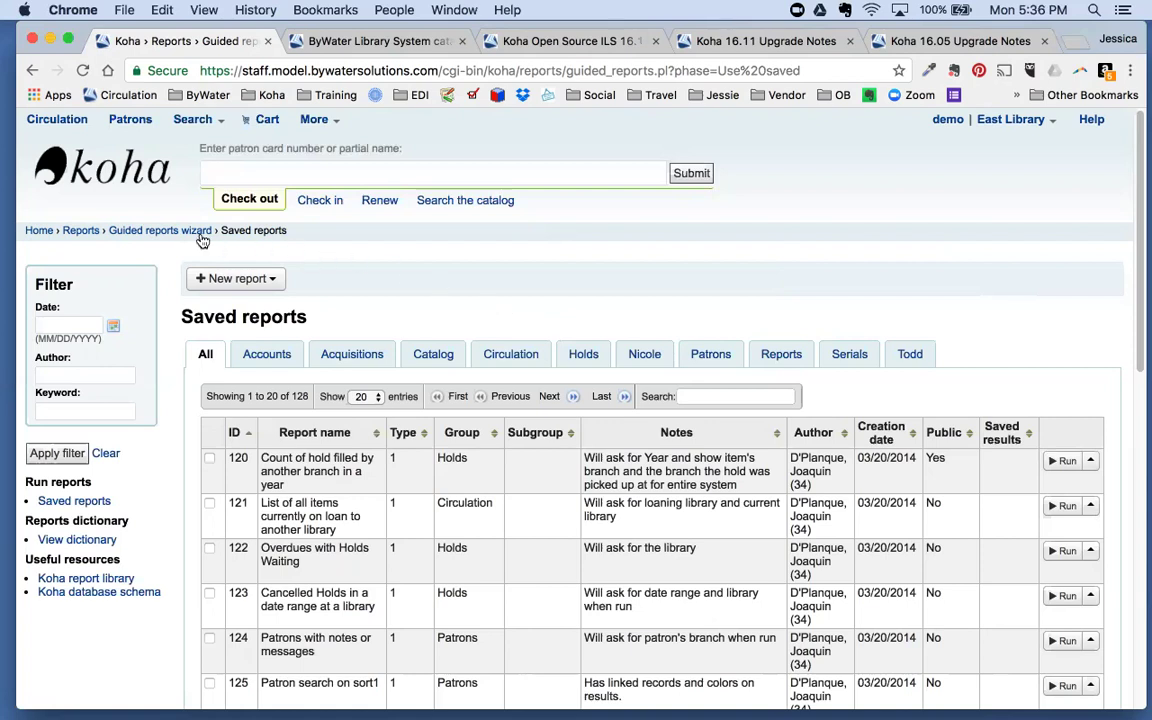
Step: Find the patron by partial name from the check-out search and open the page for setting that patron's permissions
click(273, 176)
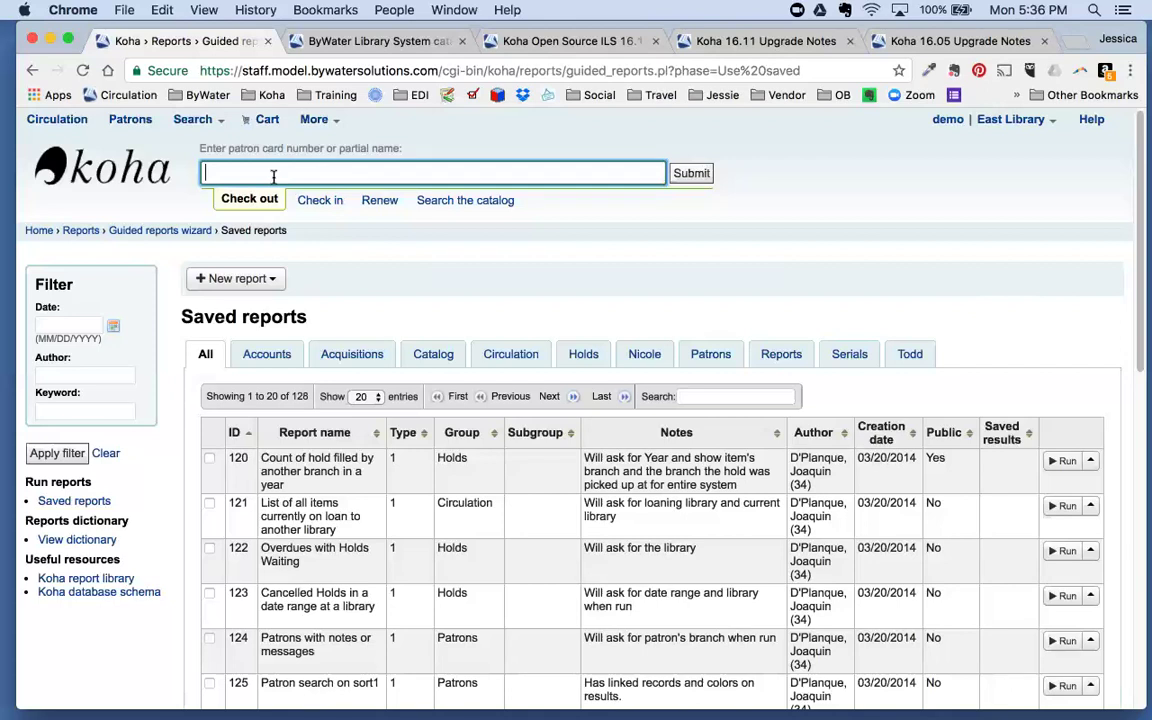
text(joan)
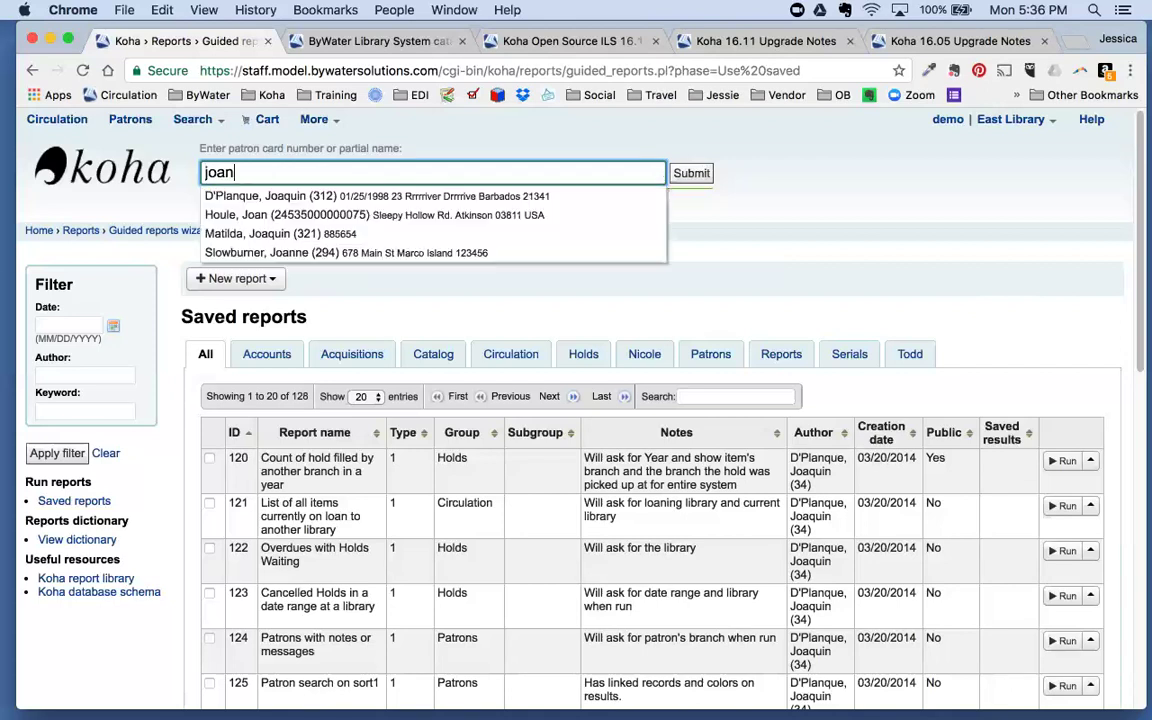
click(278, 200)
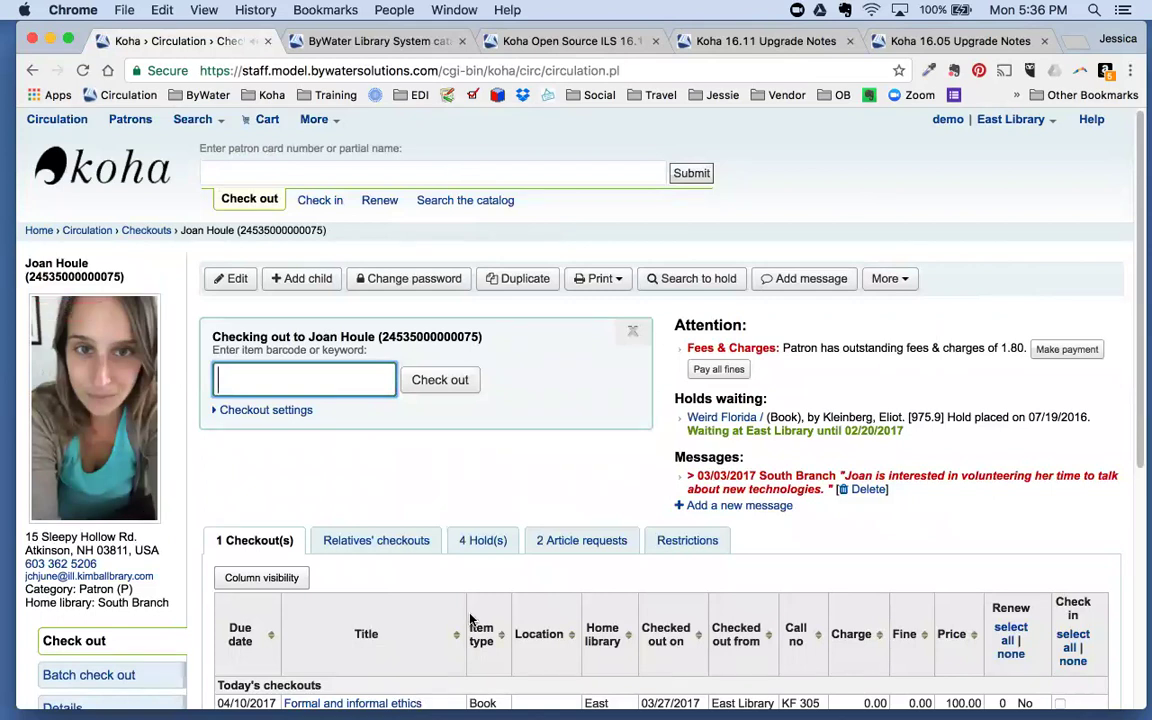
click(907, 280)
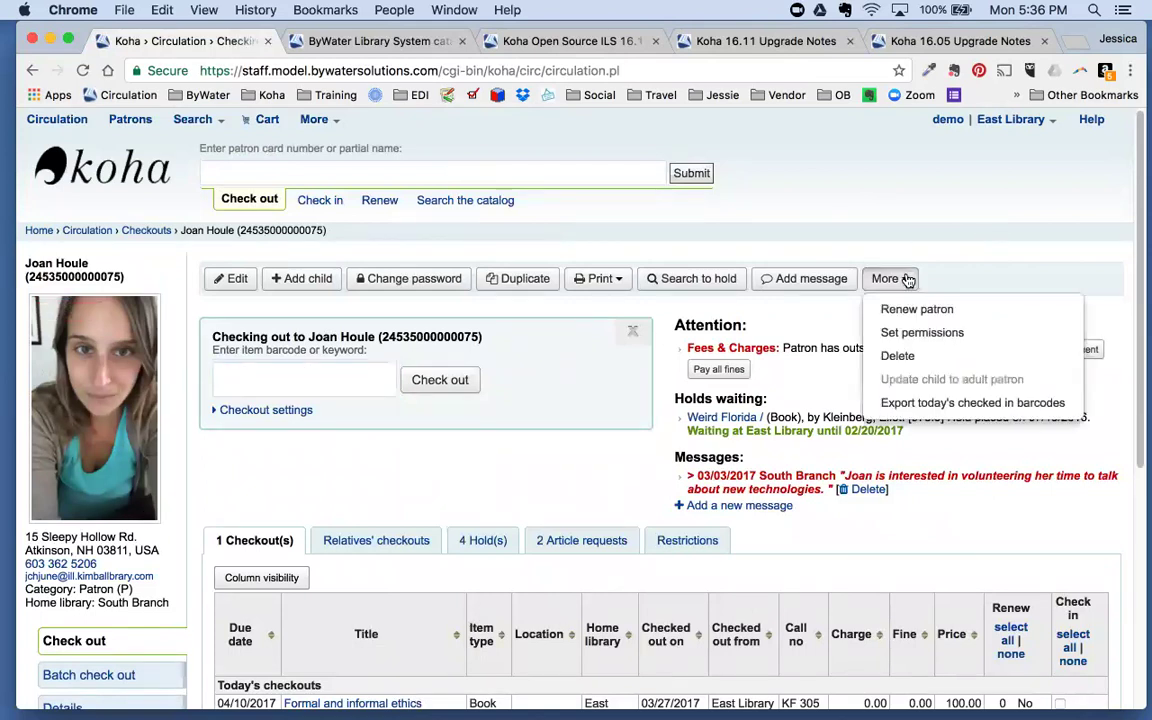
click(900, 338)
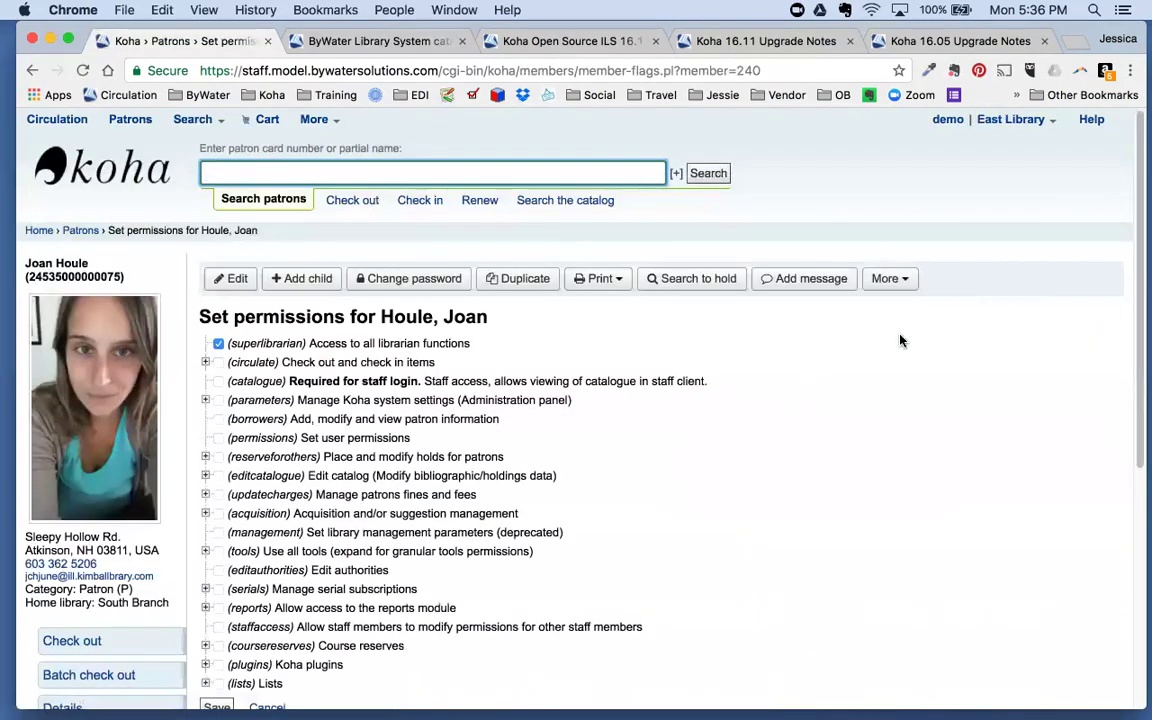
Step: Clear the superlibrarian permission and expand the granular permissions under tools
scroll(903, 468, down, 3)
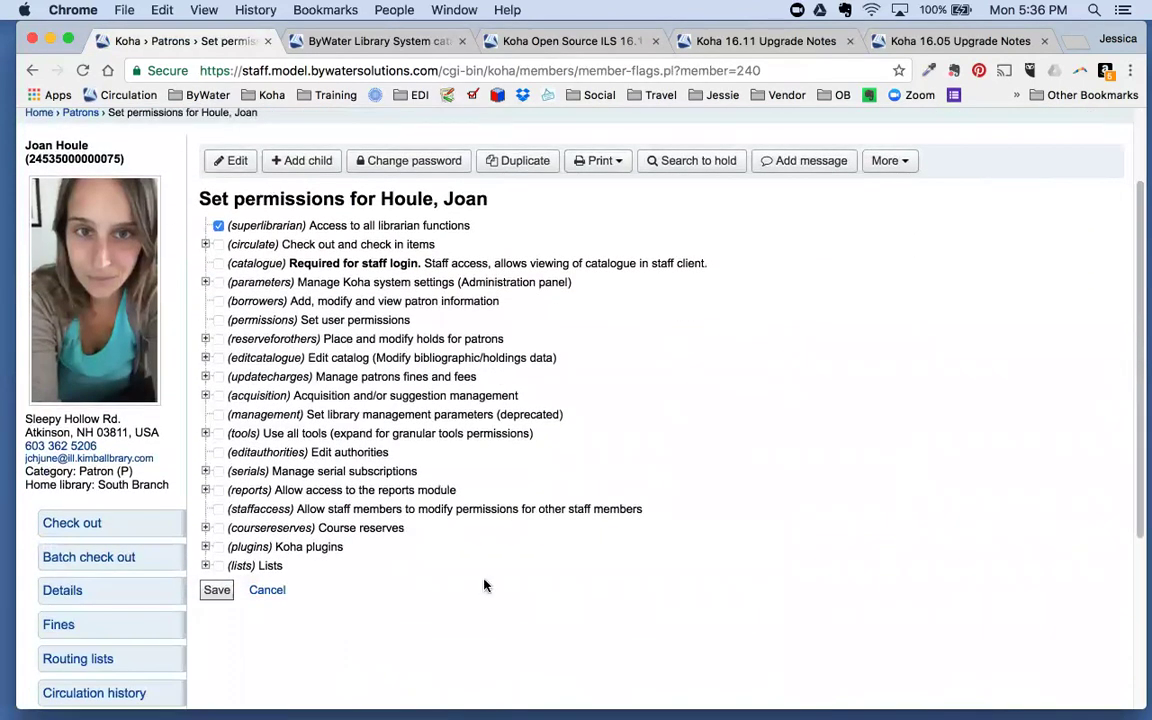
click(219, 226)
scroll(434, 540, down, 1)
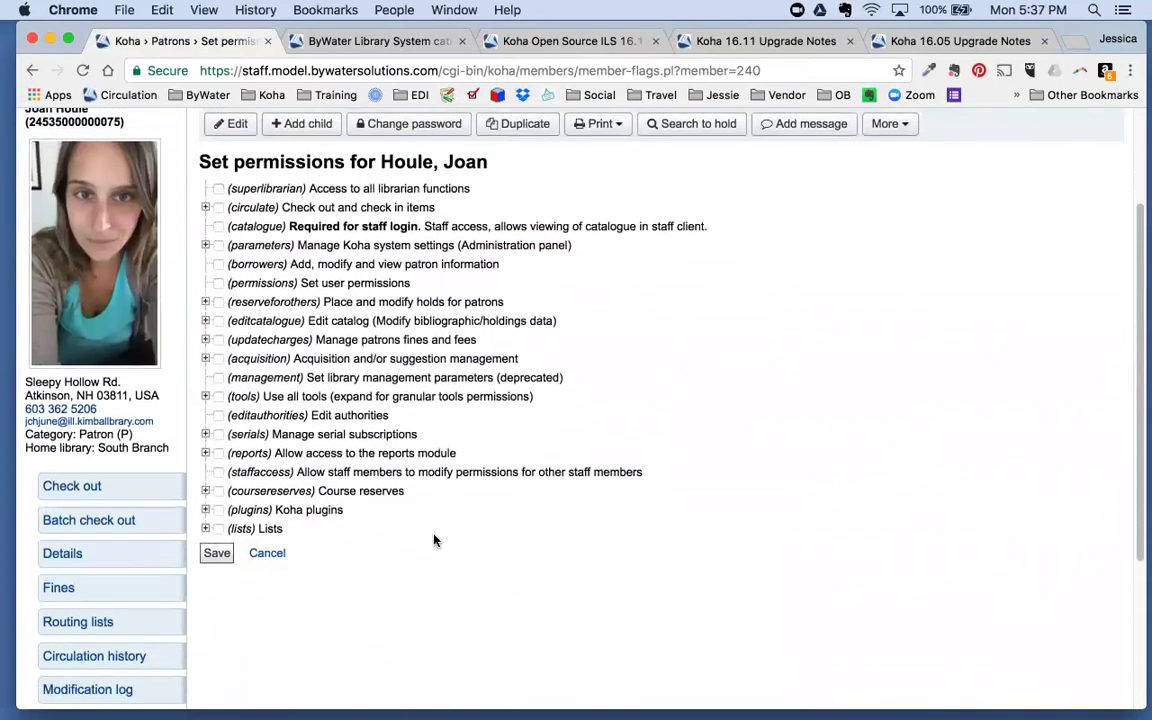
scroll(434, 540, down, 2)
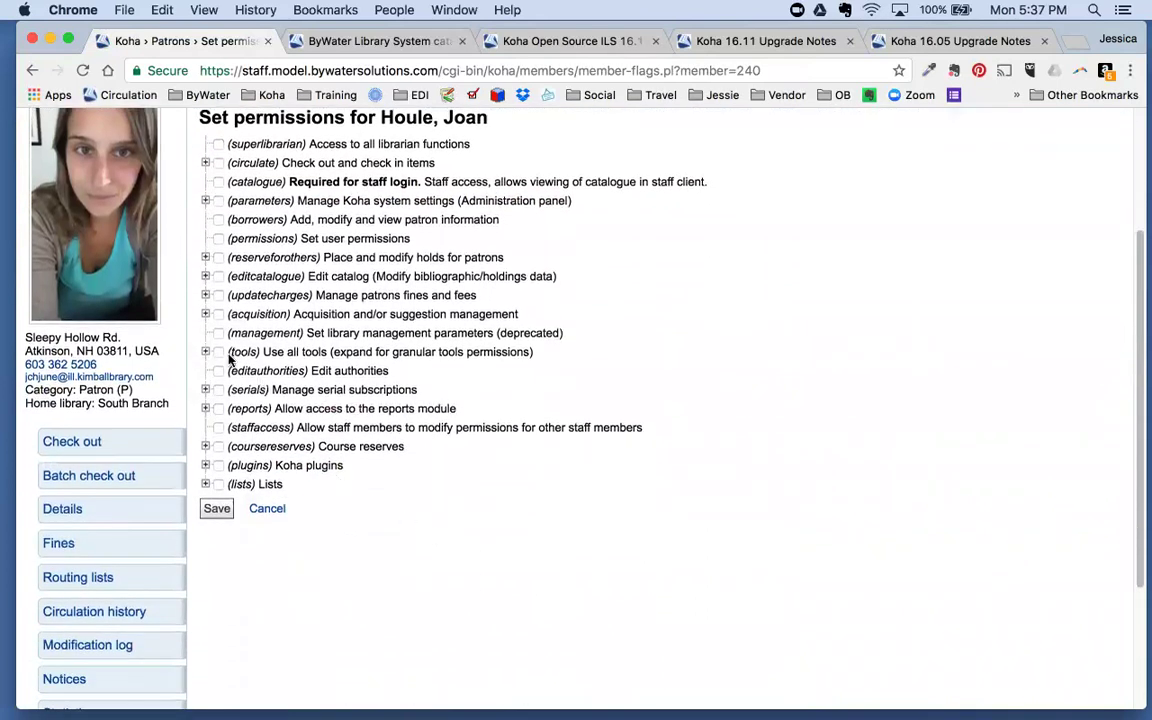
click(205, 352)
scroll(568, 480, down, 6)
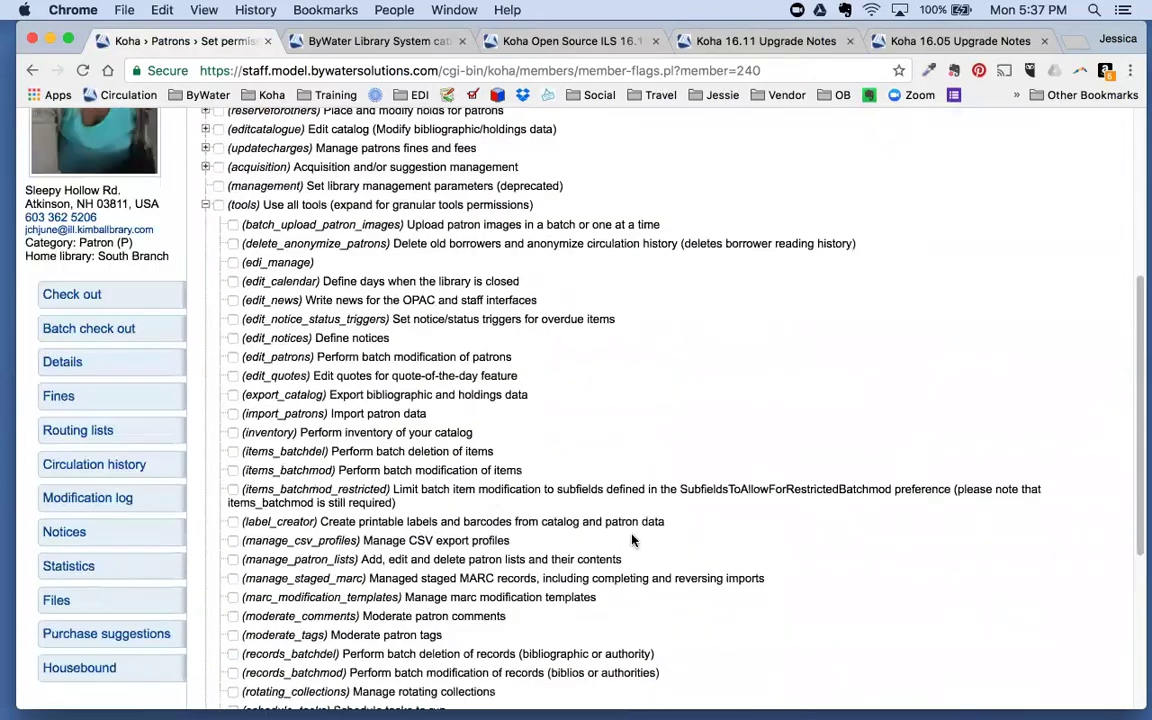
Step: Examine the upload_general_files and upload_local_cover_images permissions under tools, and expand the reports permissions
scroll(631, 549, down, 1)
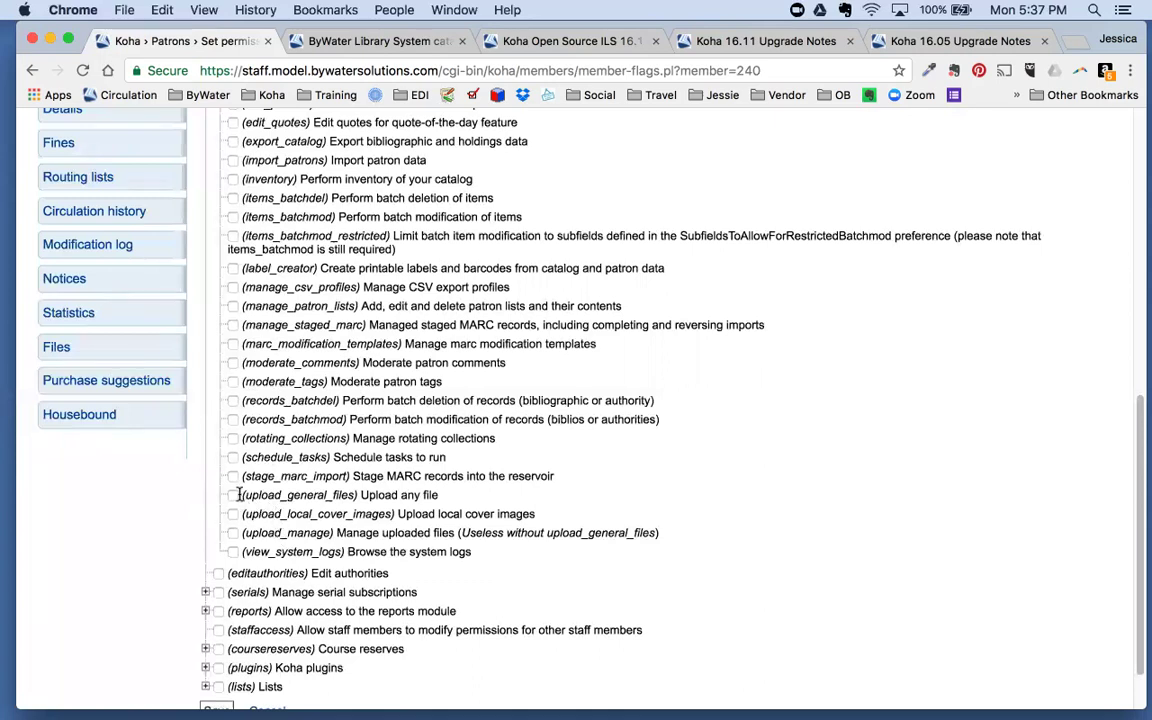
drag(241, 500, 360, 503)
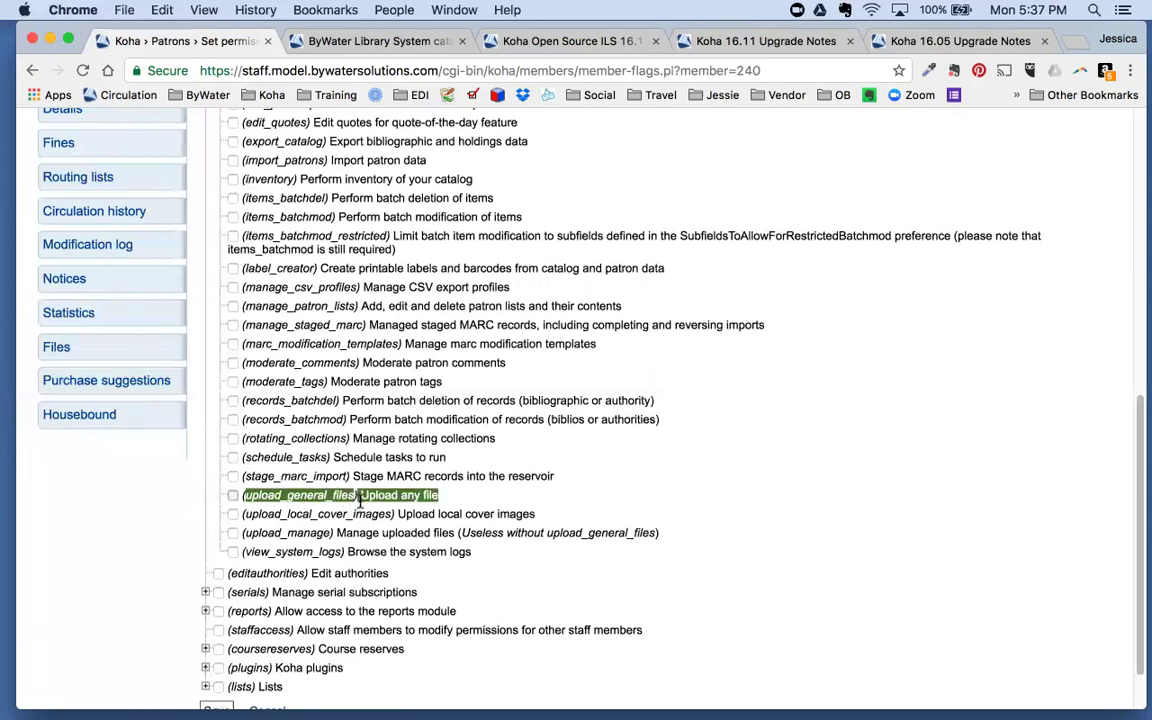
click(240, 503)
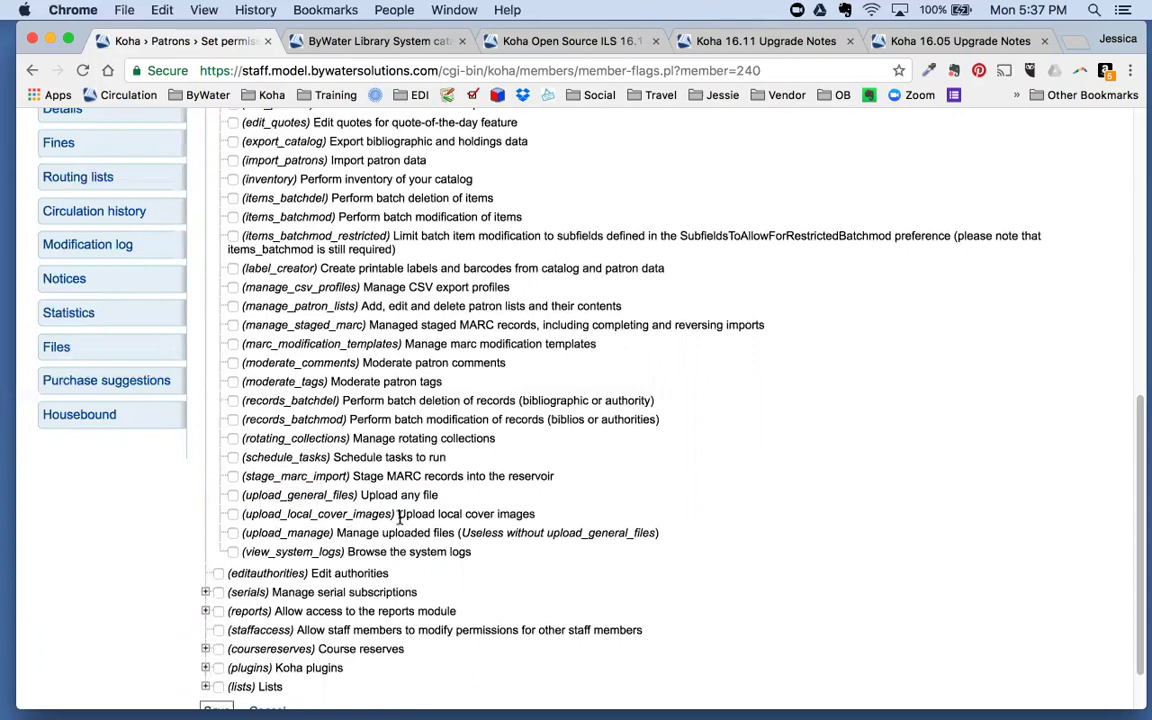
drag(398, 514, 547, 513)
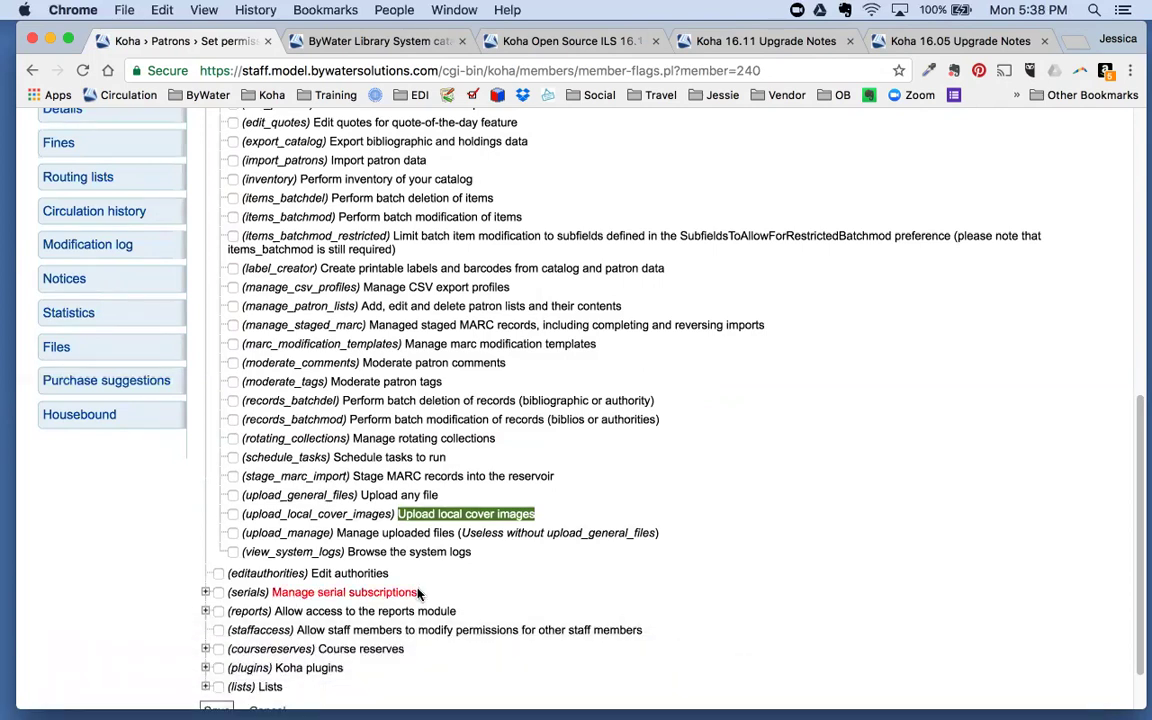
scroll(608, 625, down, 2)
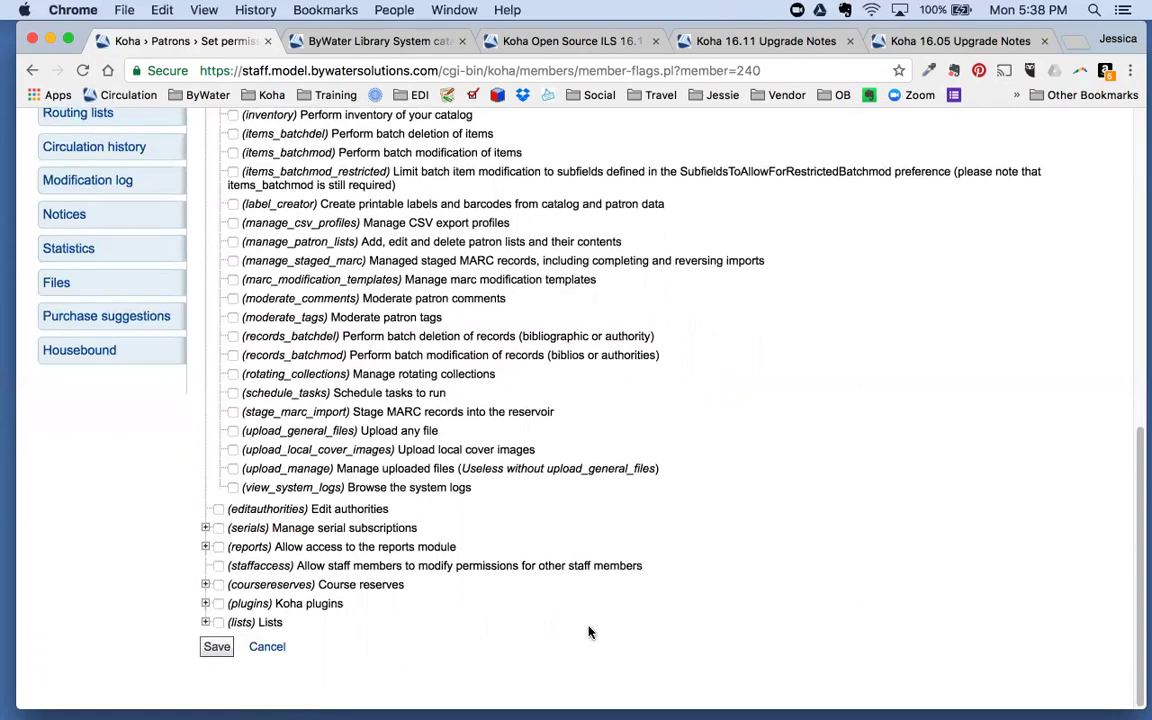
click(205, 548)
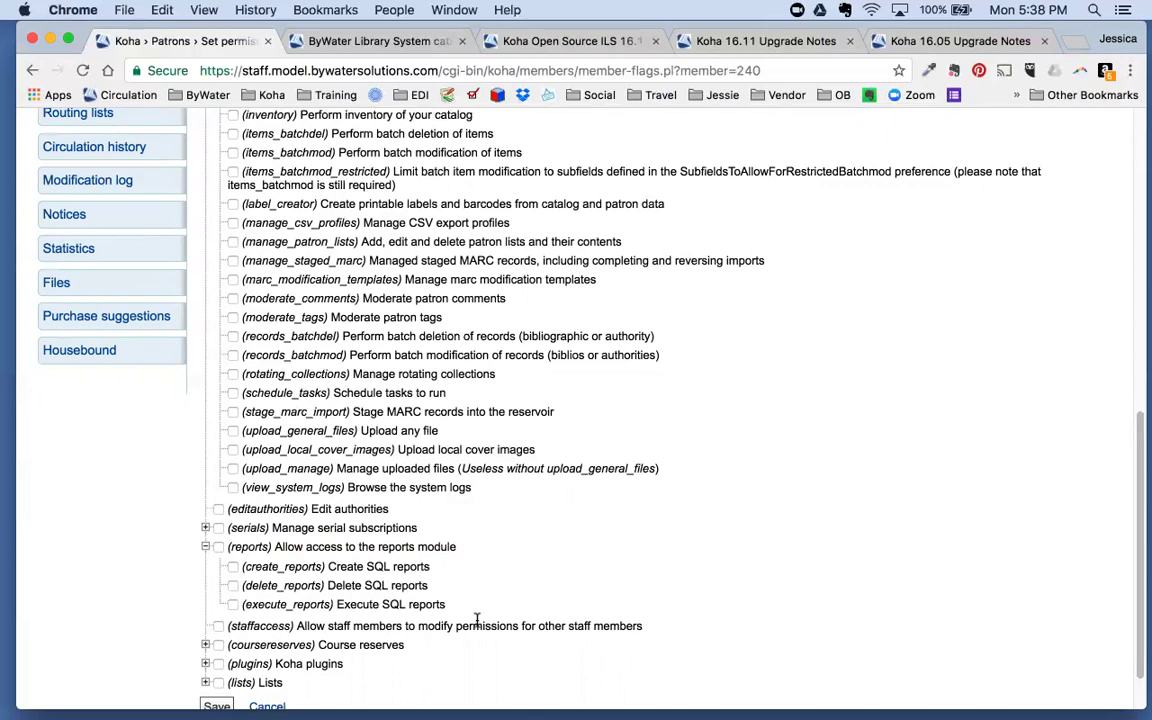
Step: Go to Koha administration and open the list of MARC bibliographic frameworks
scroll(738, 576, up, 15)
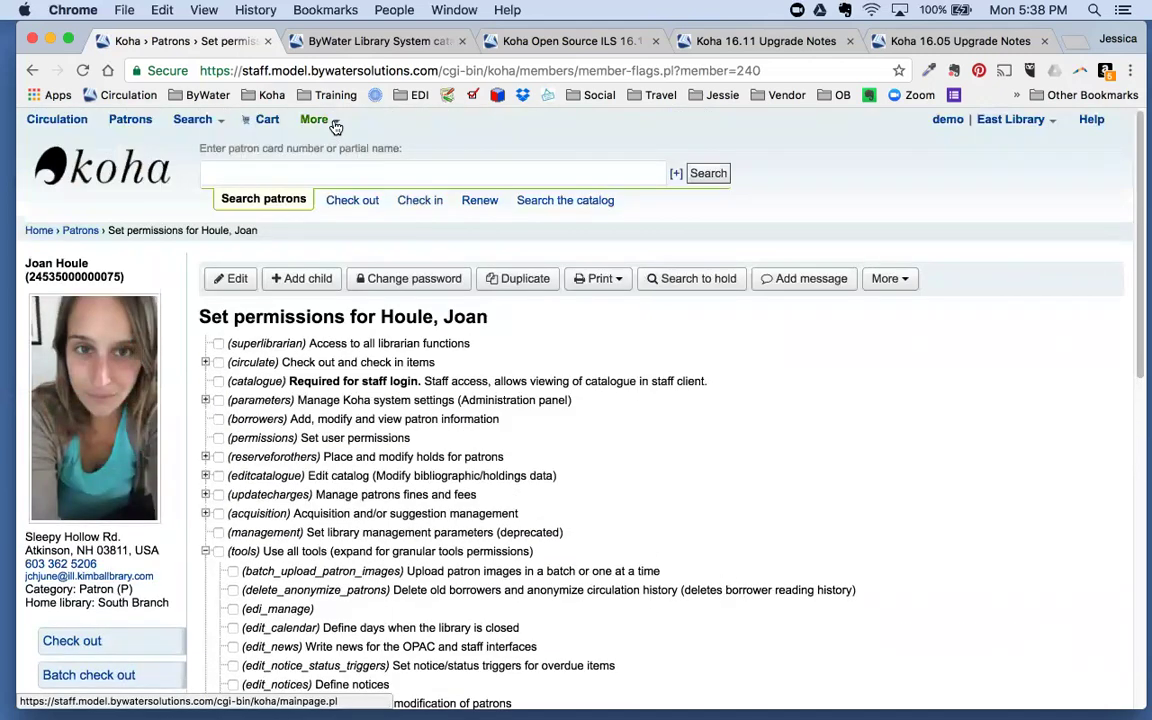
click(333, 122)
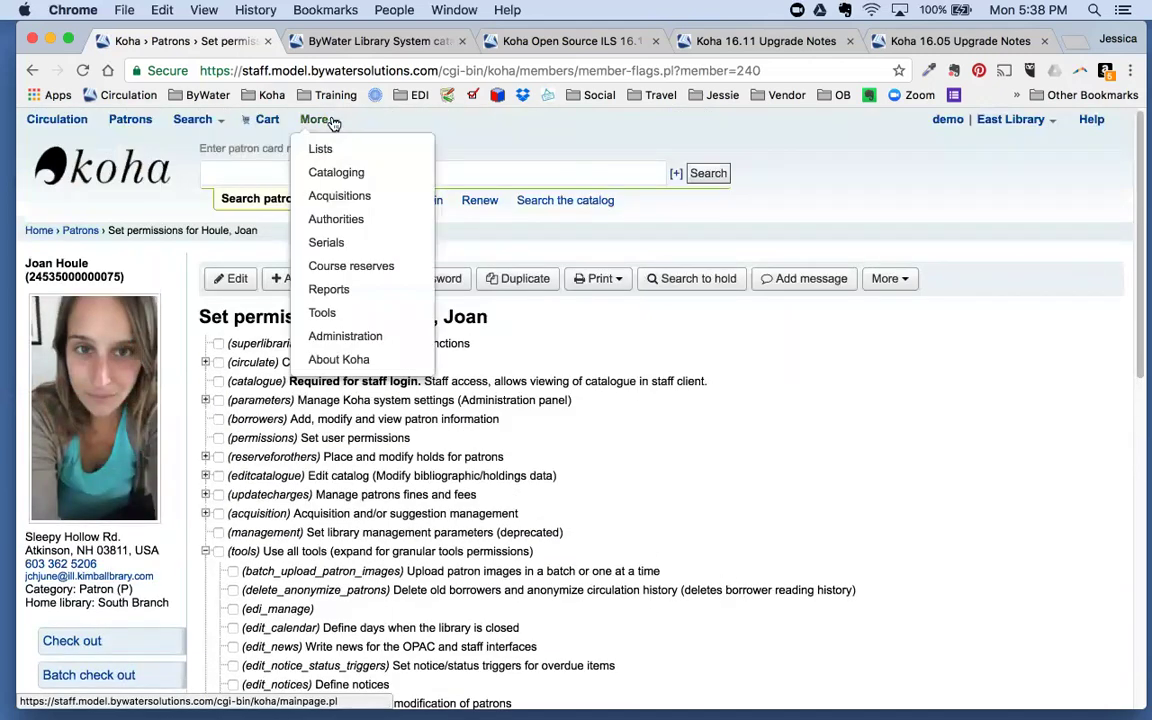
click(345, 336)
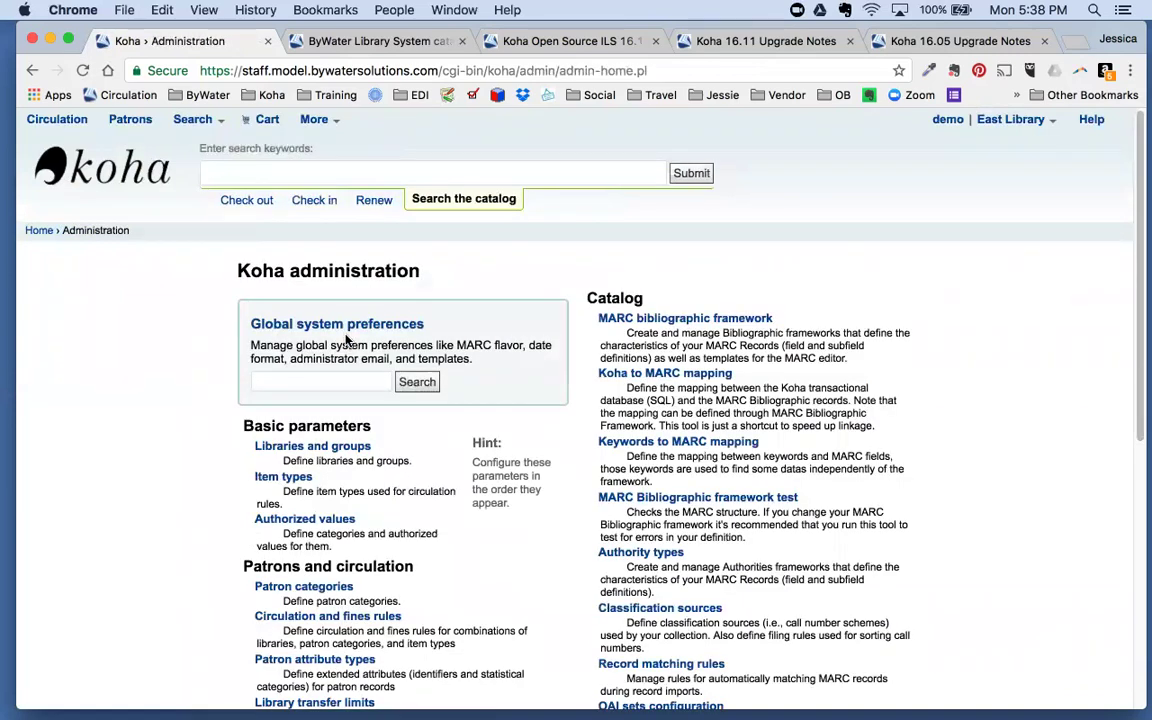
click(725, 326)
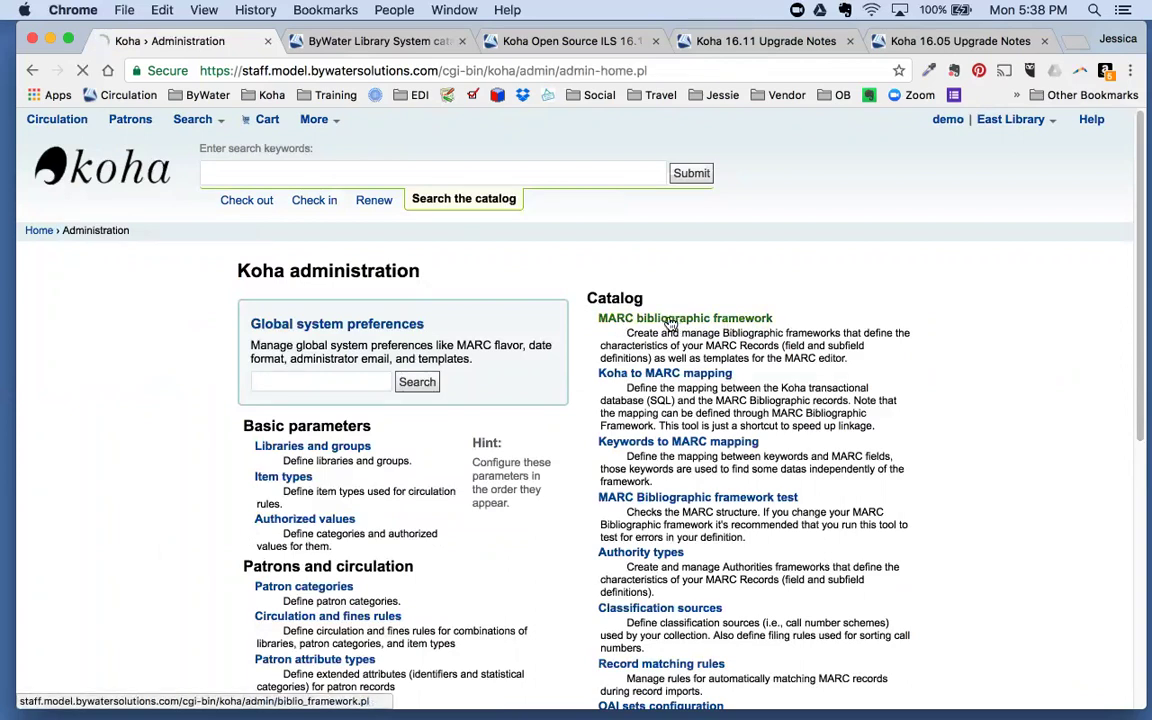
scroll(715, 460, down, 5)
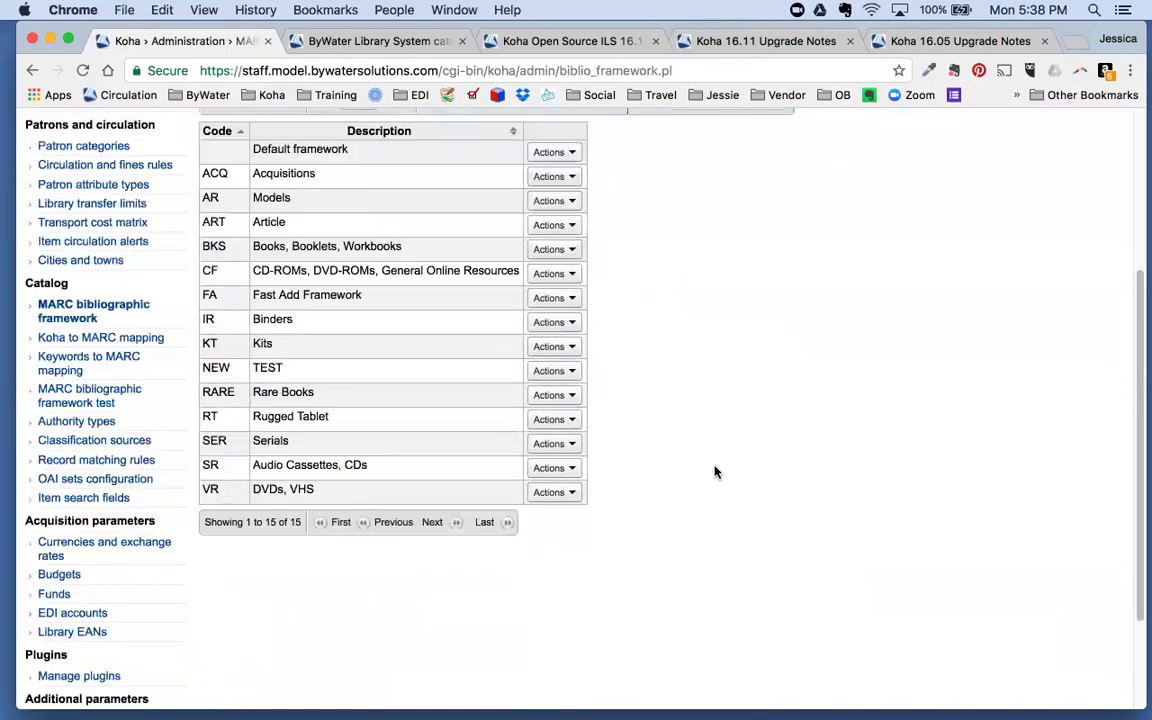
scroll(715, 471, up, 1)
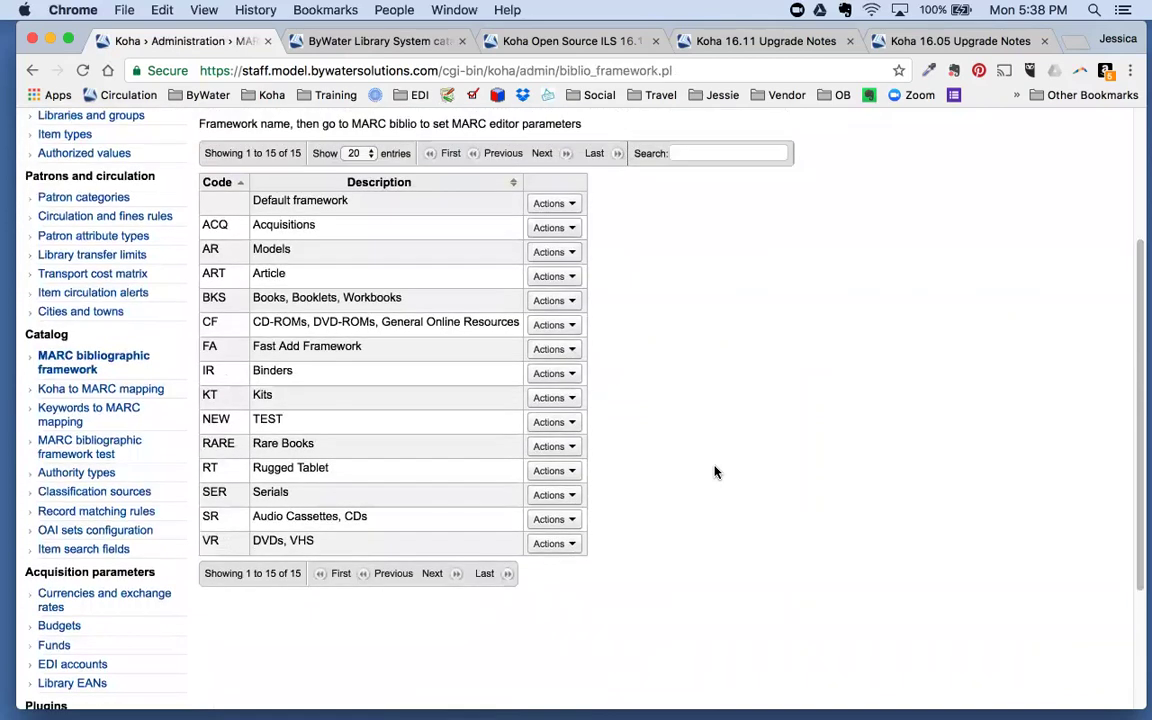
Step: Open the MARC structure of the default framework and look over its tags
click(543, 204)
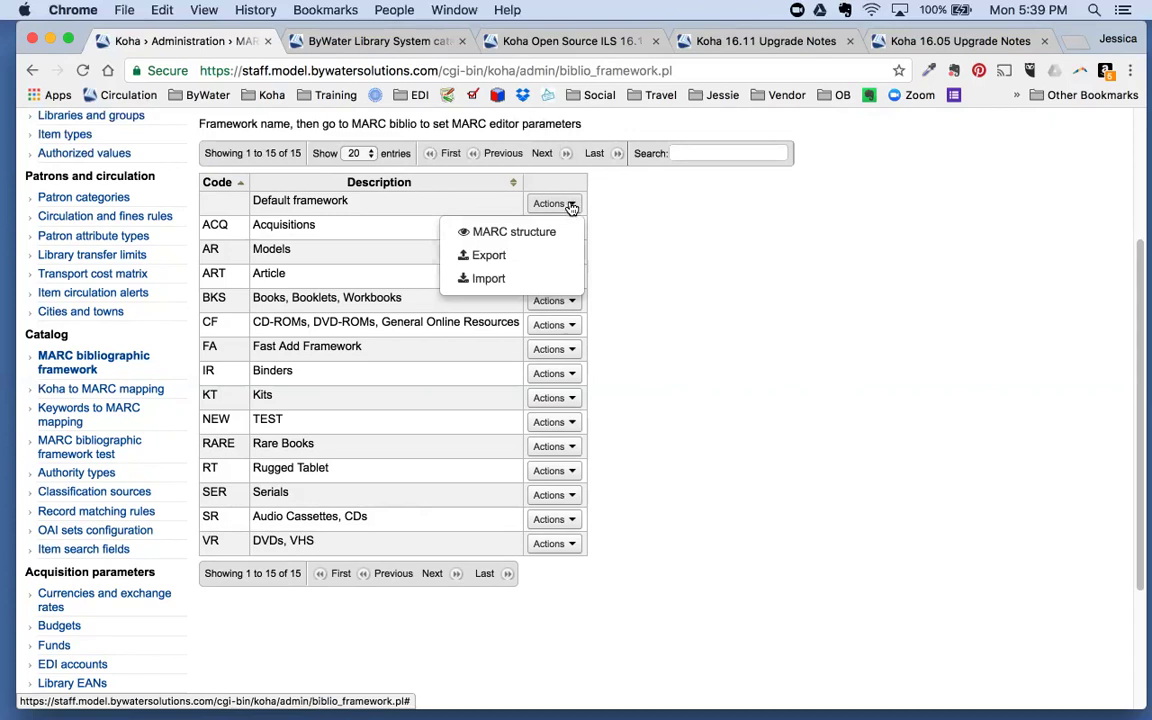
click(508, 236)
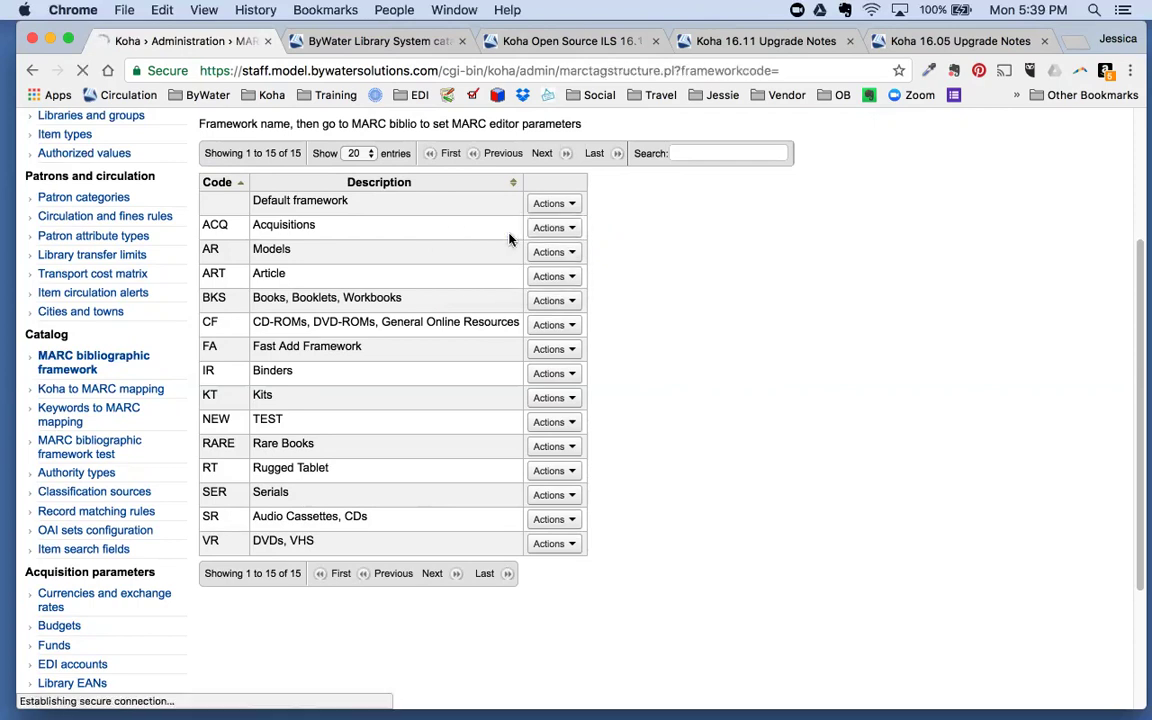
scroll(588, 418, down, 2)
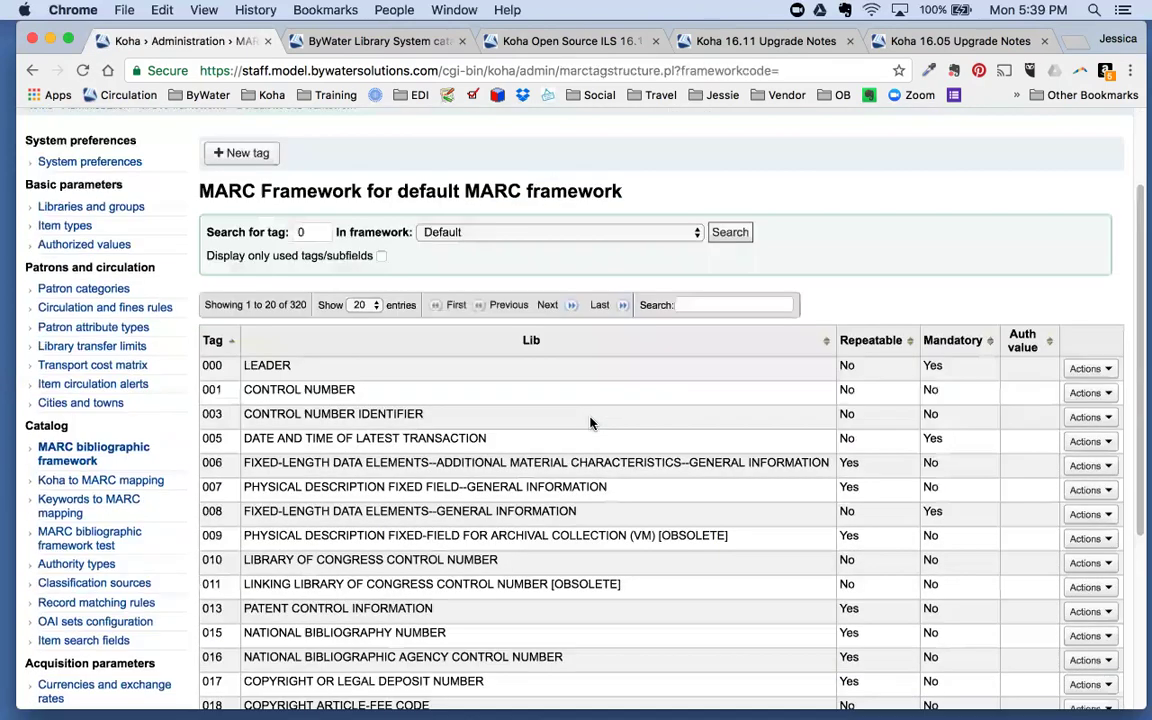
scroll(590, 423, down, 3)
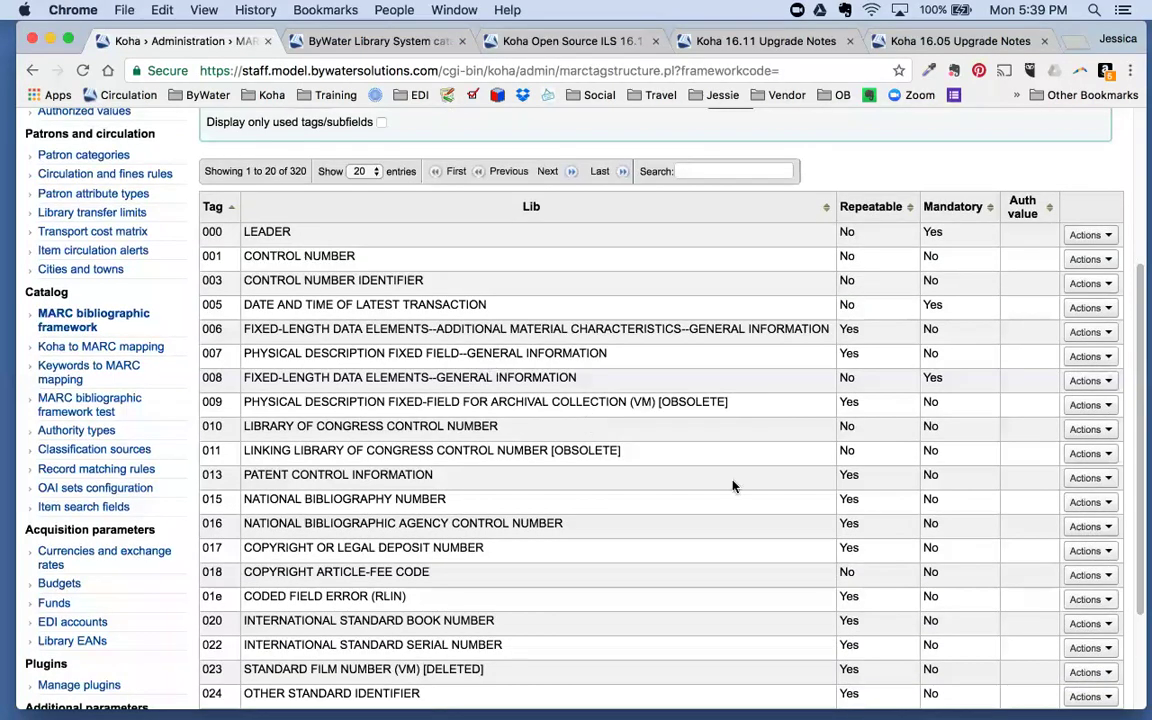
Step: Check which actions are available for the 000 LEADER tag without choosing any
click(1090, 235)
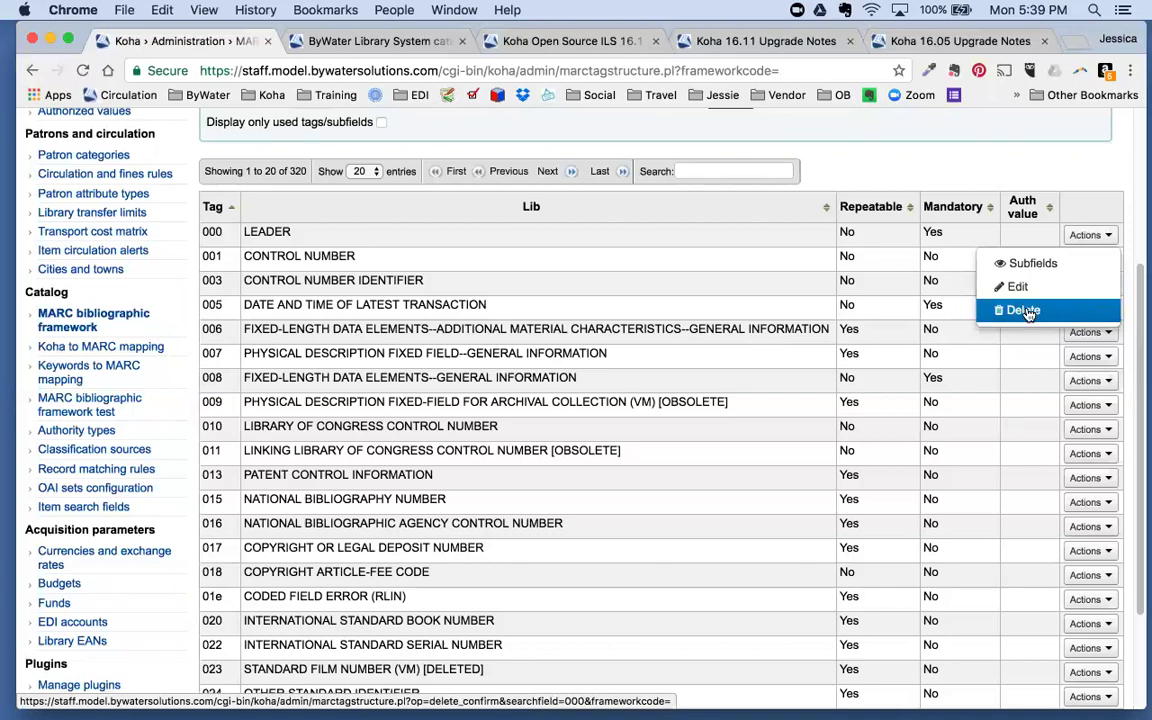
click(1098, 238)
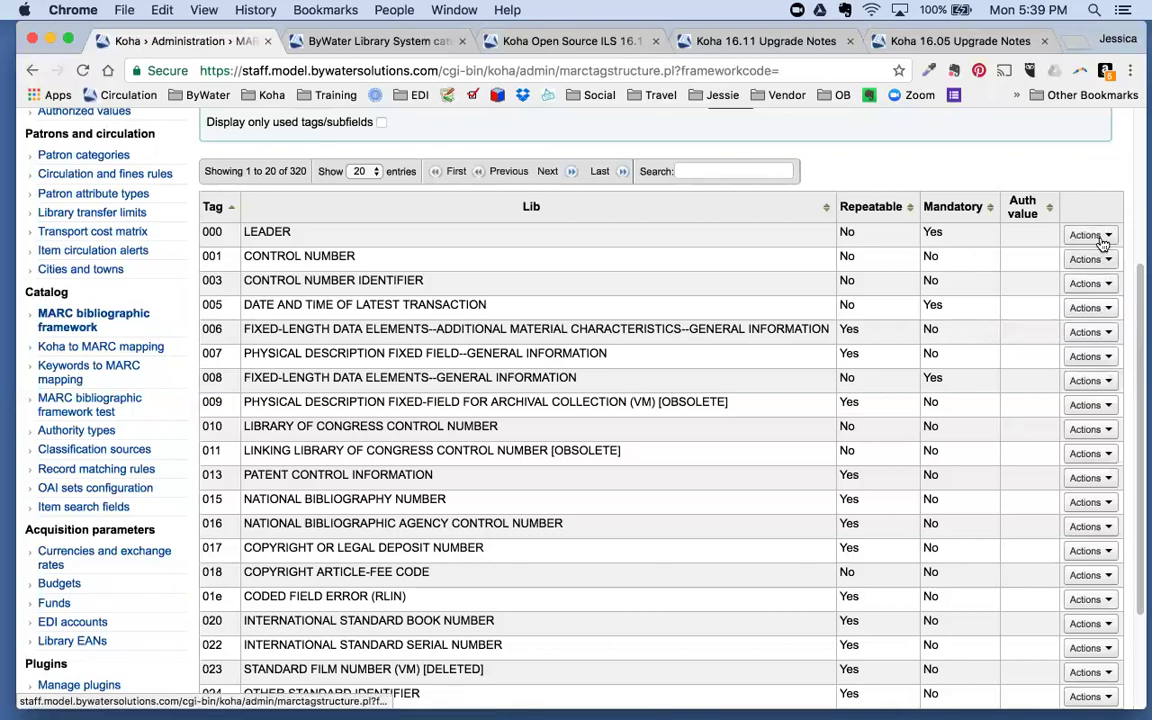
scroll(898, 357, up, 4)
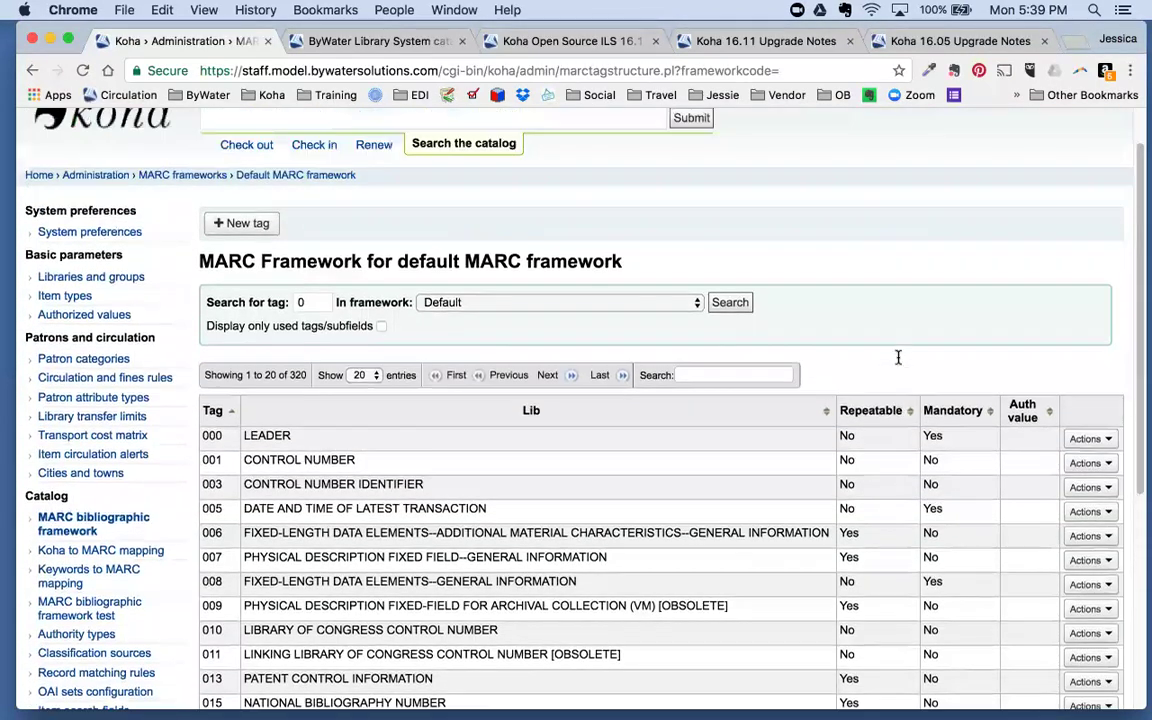
scroll(898, 357, up, 2)
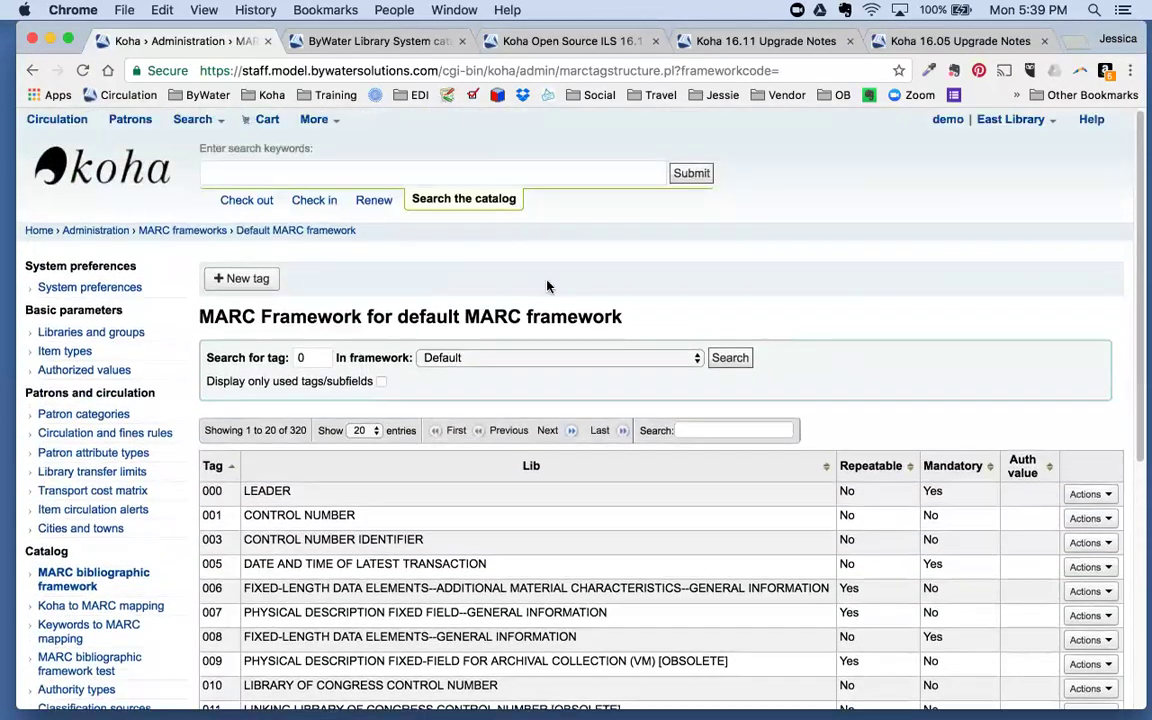
Step: Return to Koha administration and search the global system preferences for XSLT
click(97, 233)
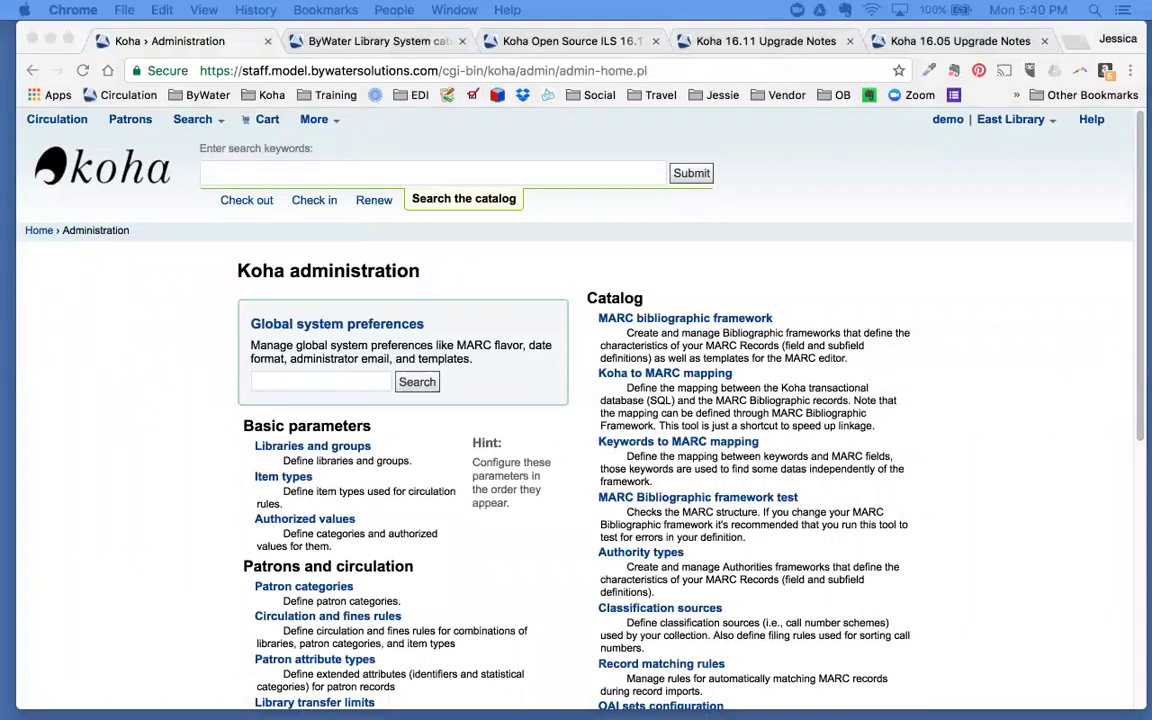
click(336, 380)
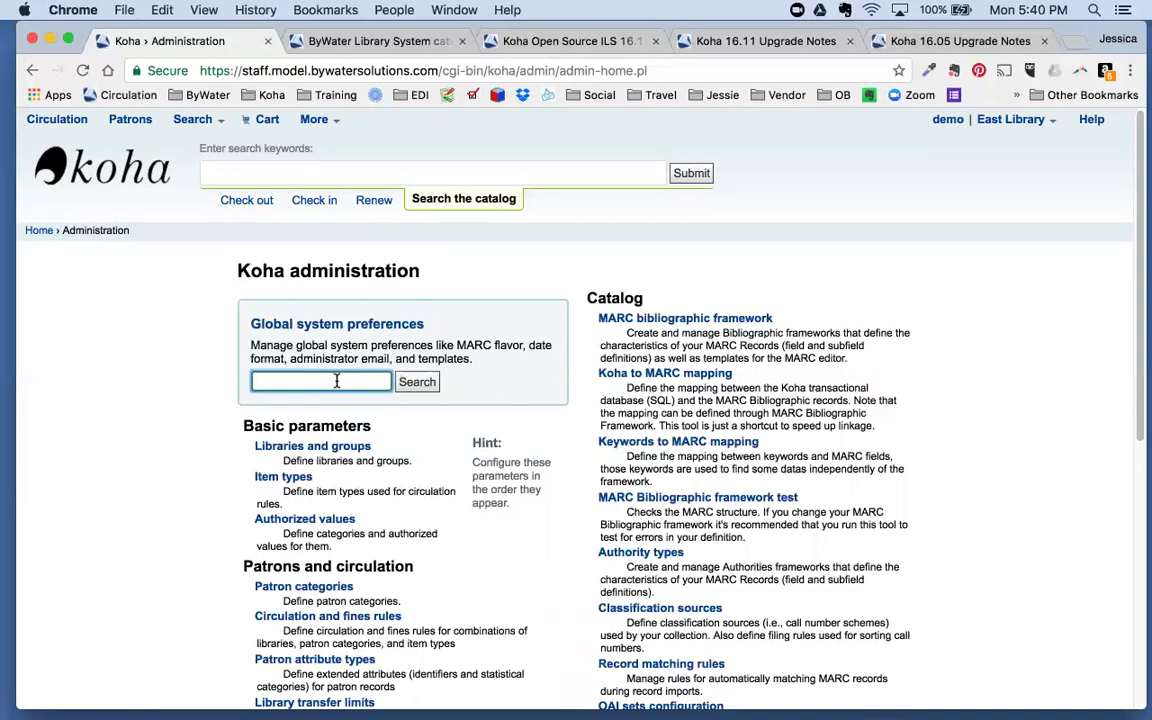
text(XSLT)
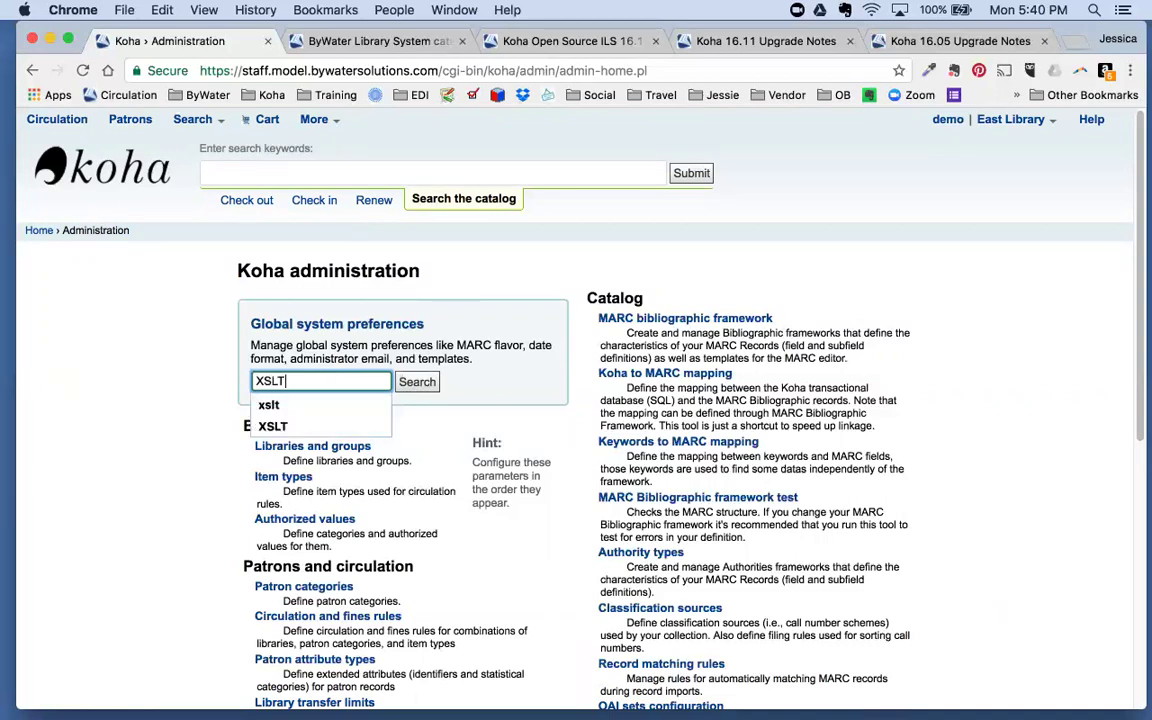
key(Return)
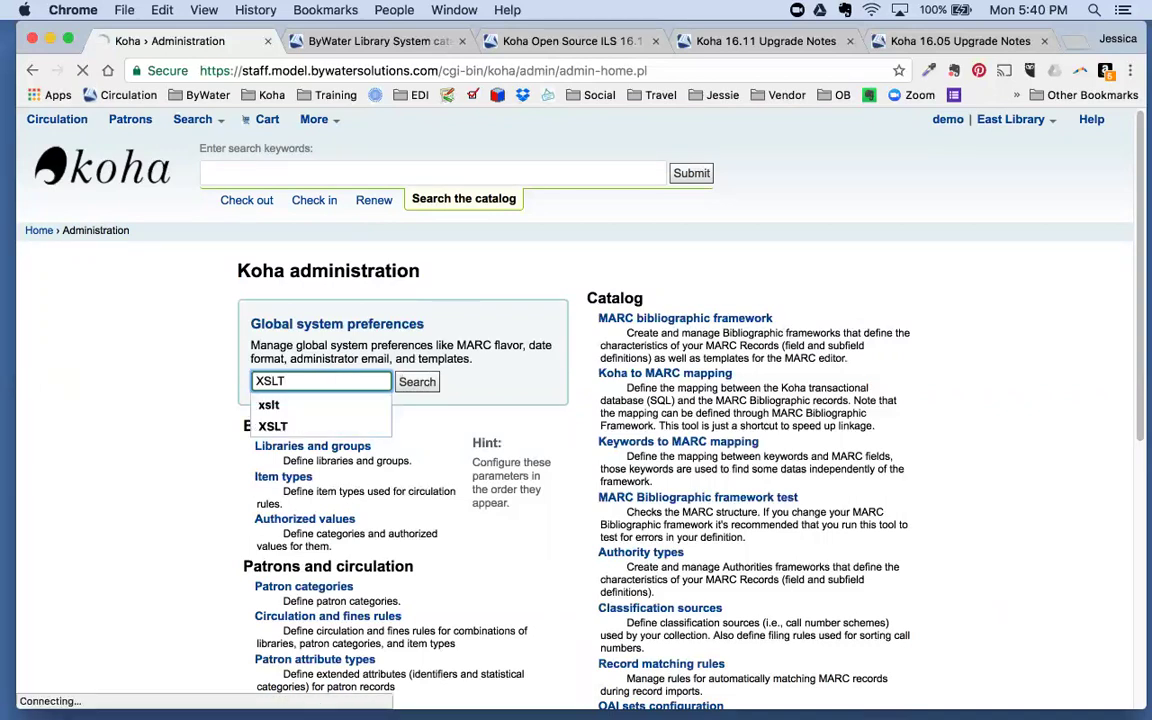
Step: Examine the XSLT details, lists and results display preferences for both the staff client and the OPAC
scroll(400, 450, down, 1)
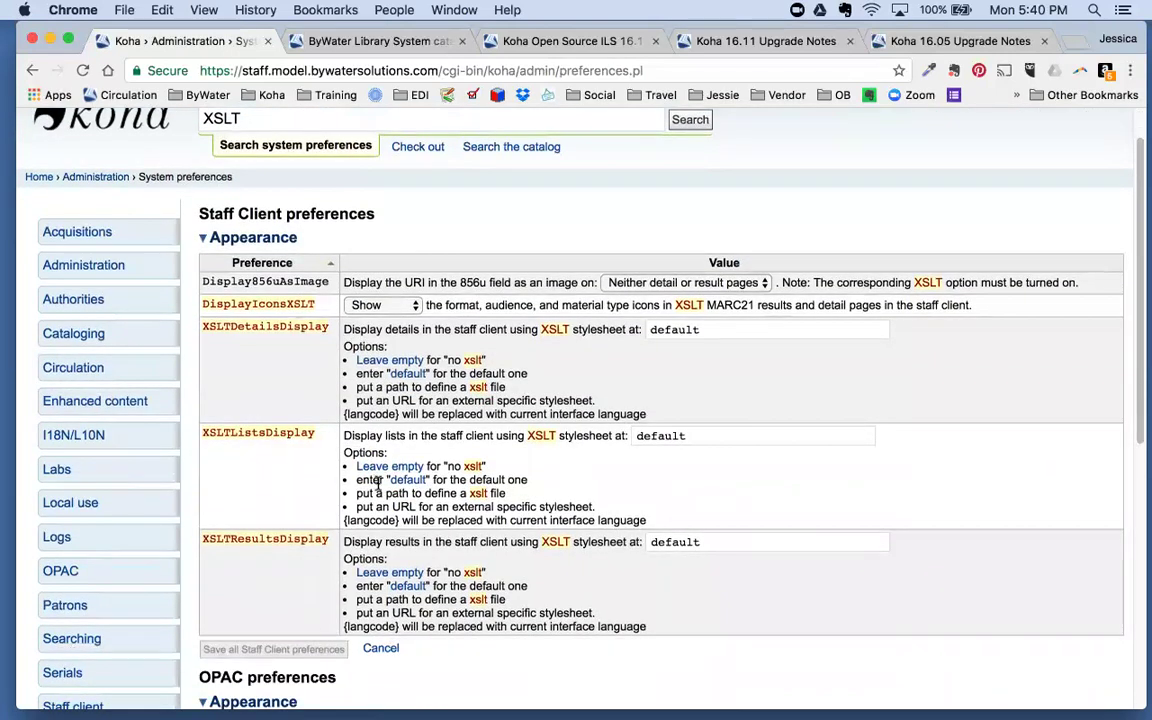
scroll(378, 484, down, 1)
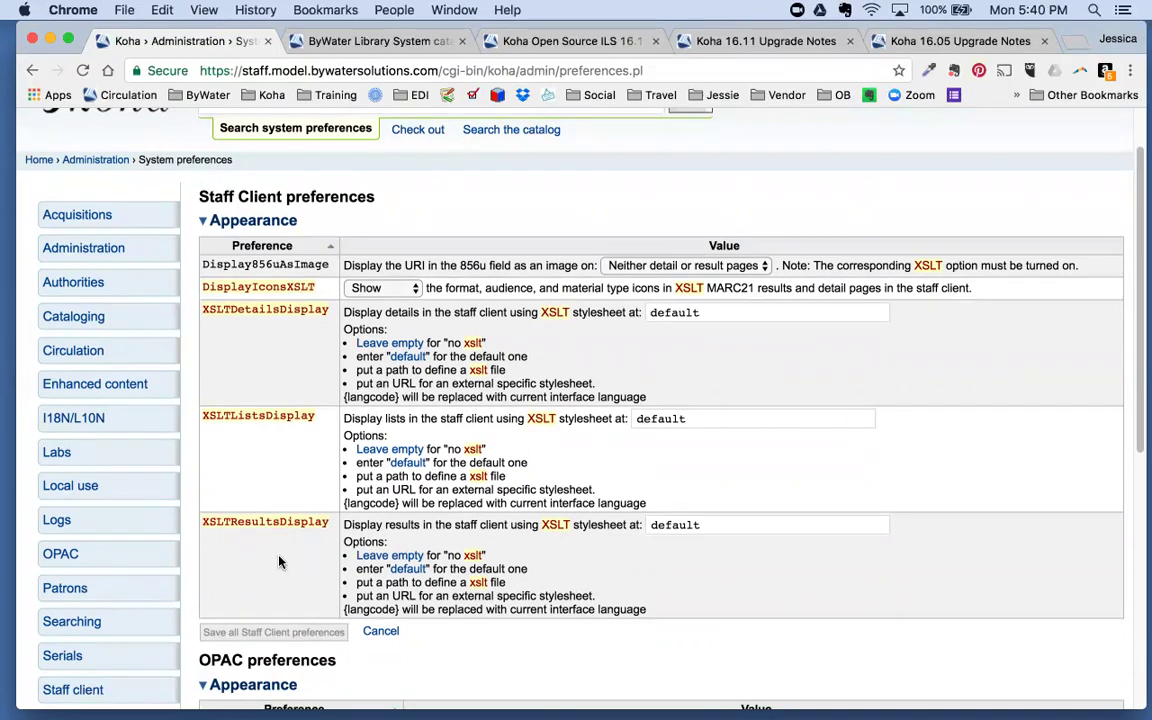
scroll(280, 562, down, 1)
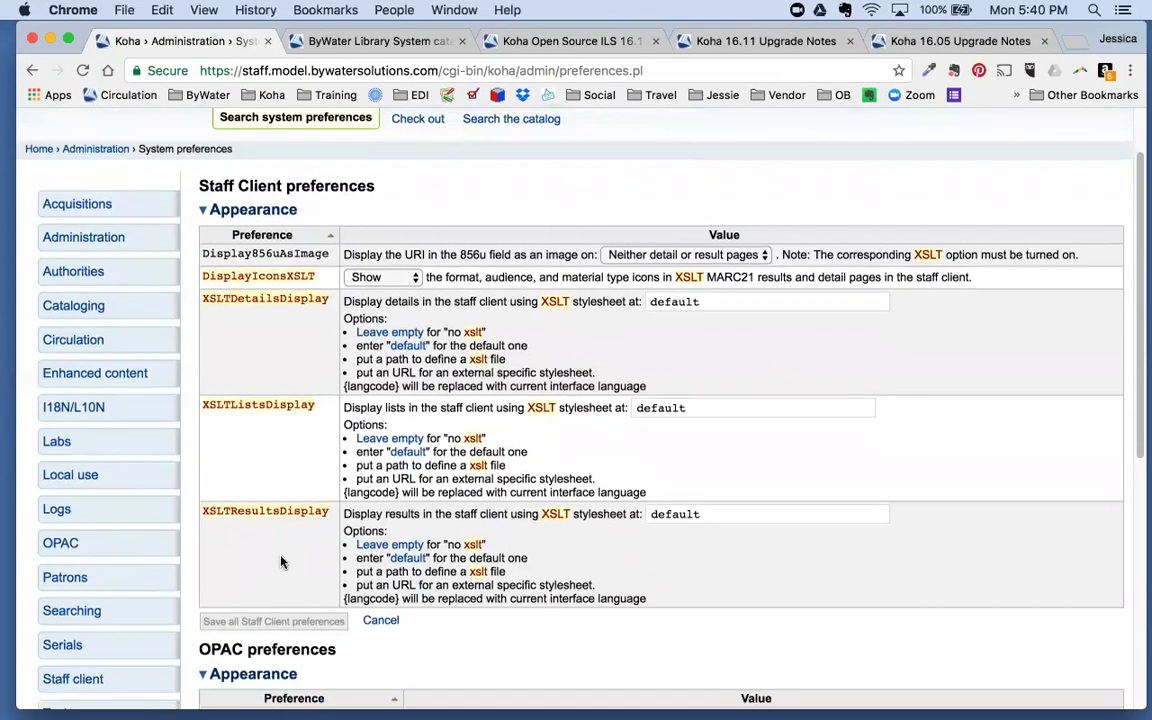
scroll(296, 555, down, 5)
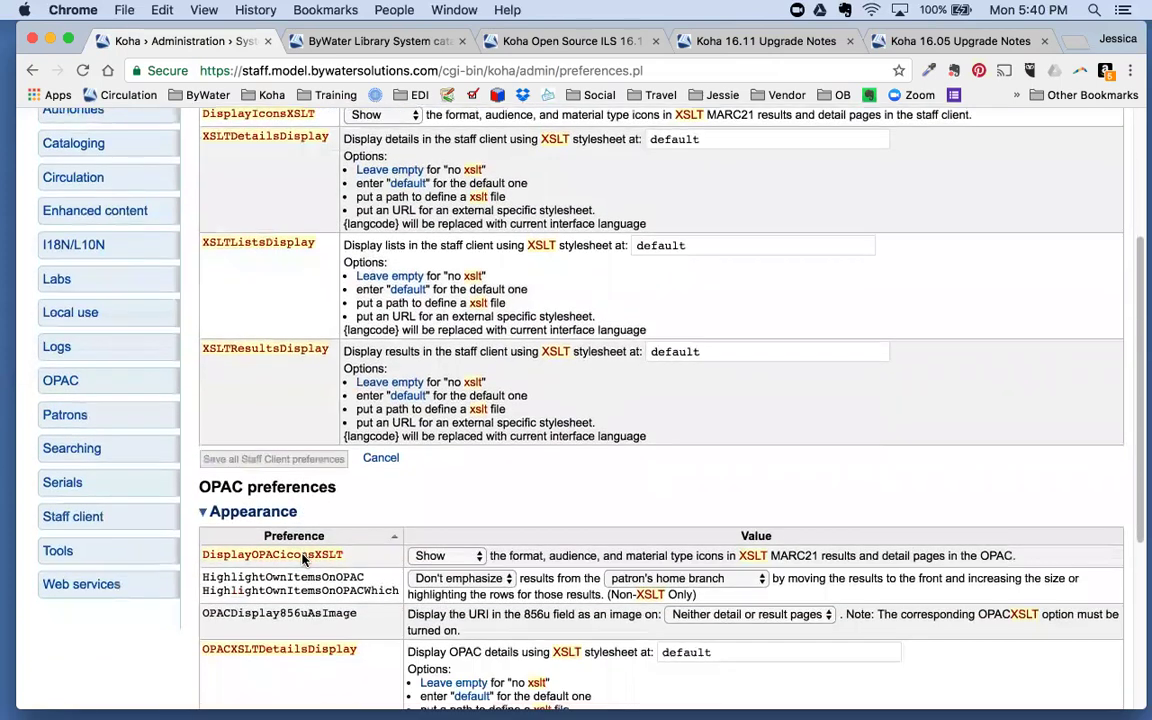
scroll(303, 560, down, 4)
scroll(306, 572, down, 2)
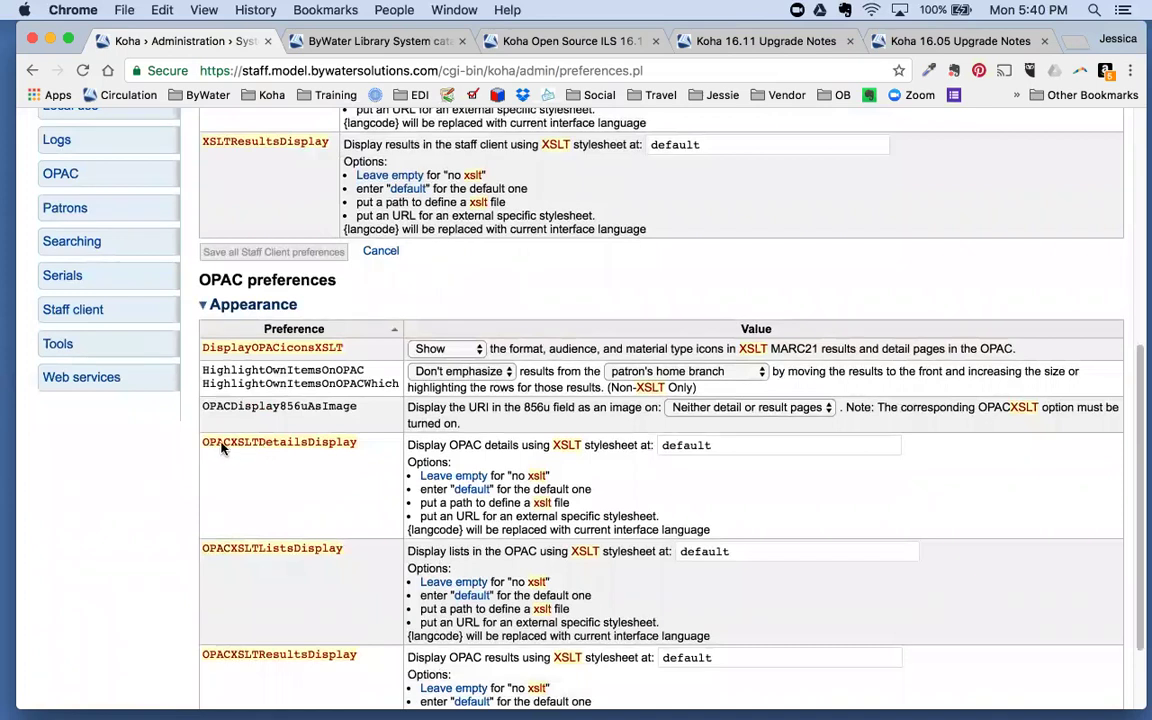
scroll(335, 462, down, 1)
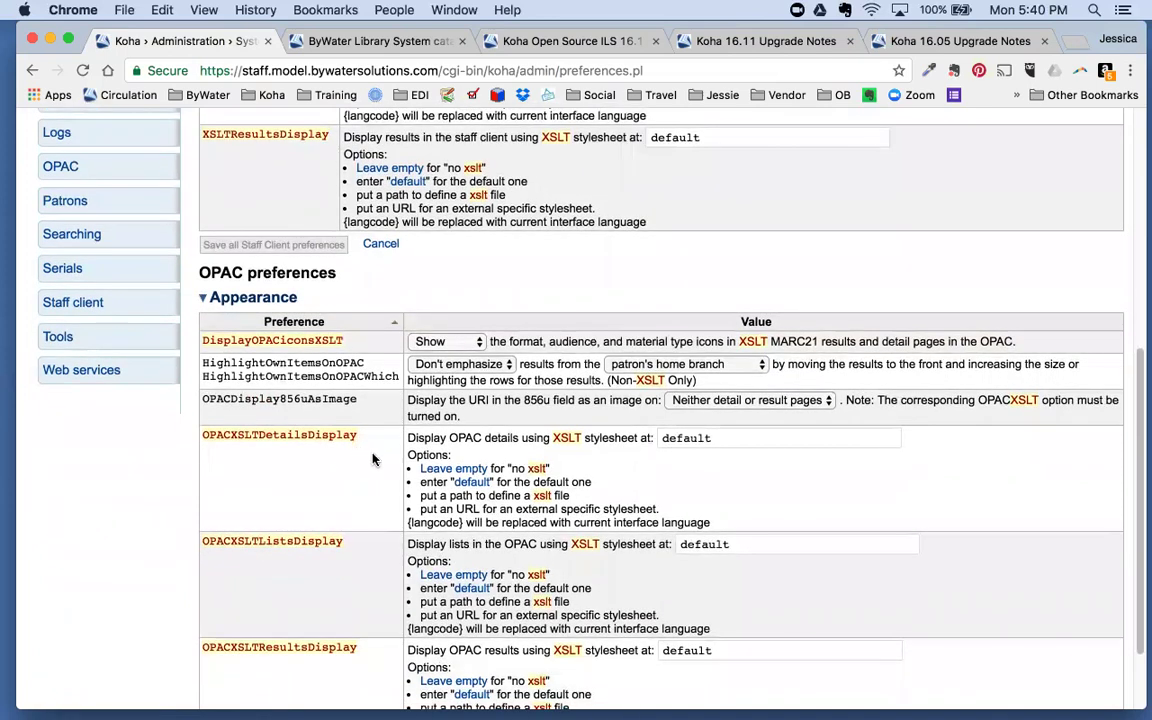
scroll(372, 459, down, 3)
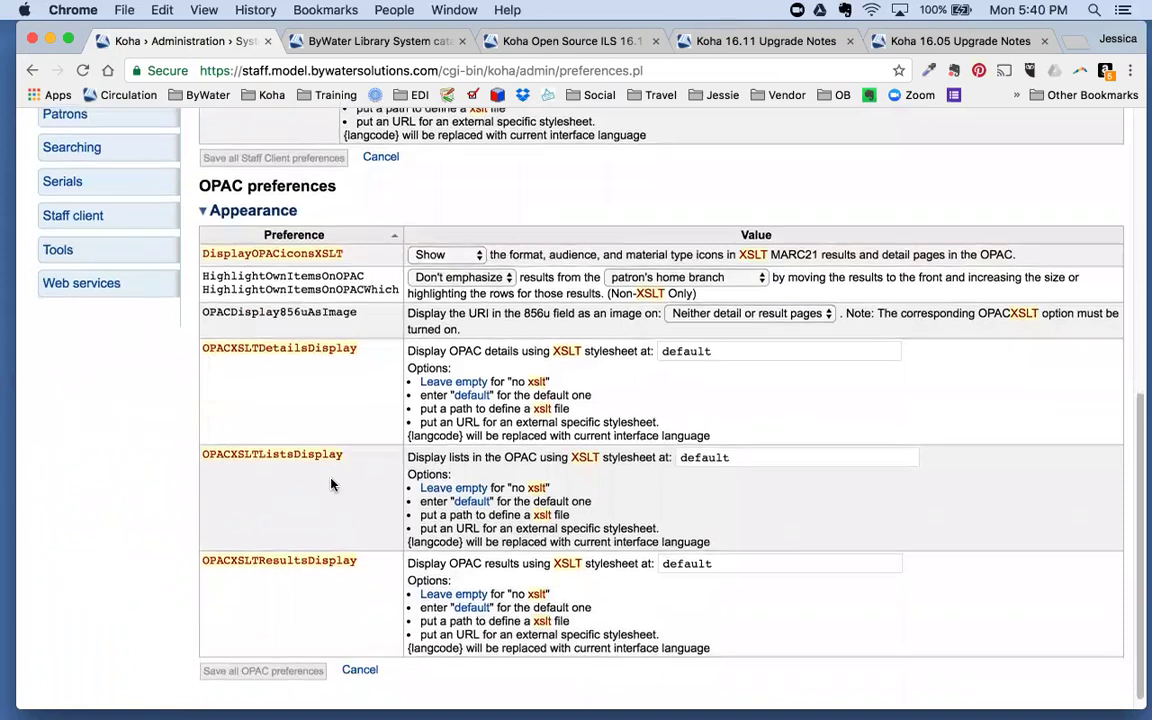
scroll(333, 485, down, 1)
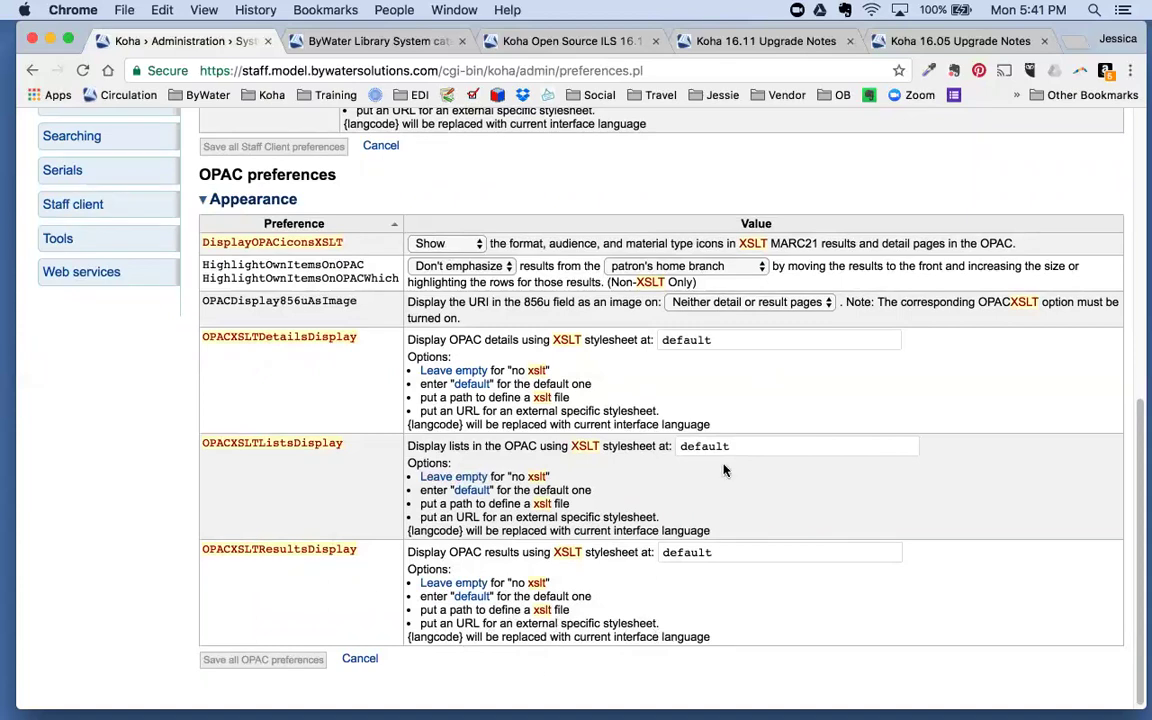
scroll(890, 600, up, 2)
scroll(890, 600, up, 10)
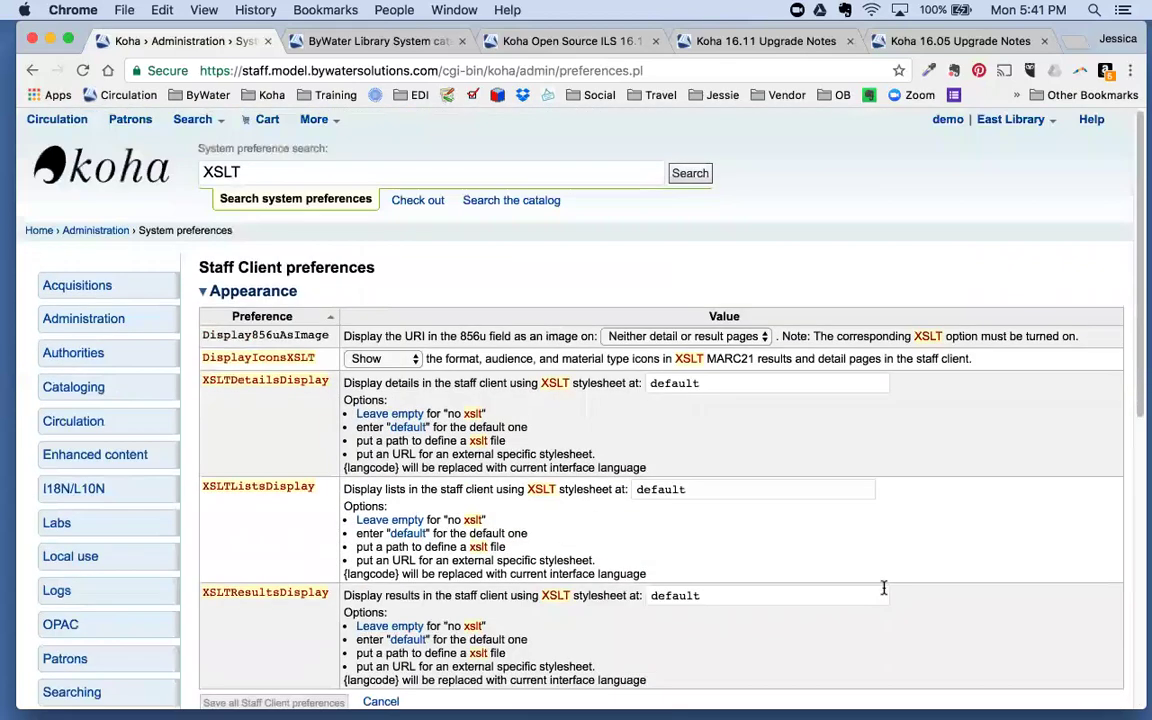
Step: Go back to Koha administration and search the global system preferences for patronself
click(96, 232)
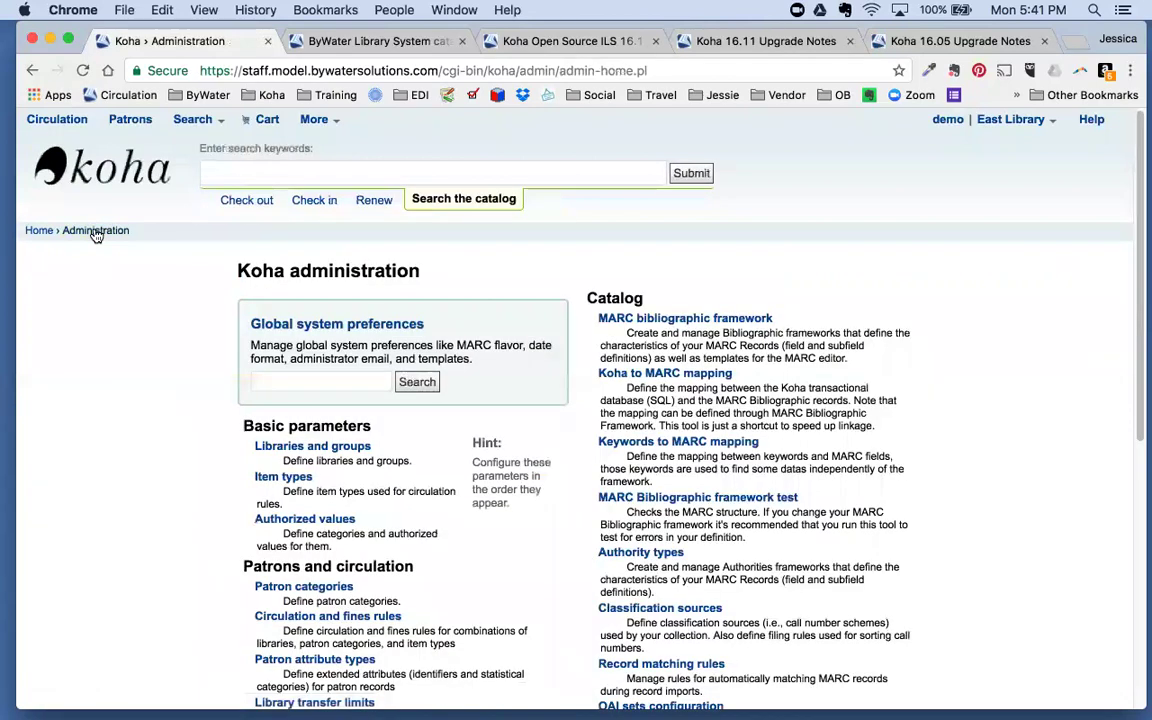
click(283, 381)
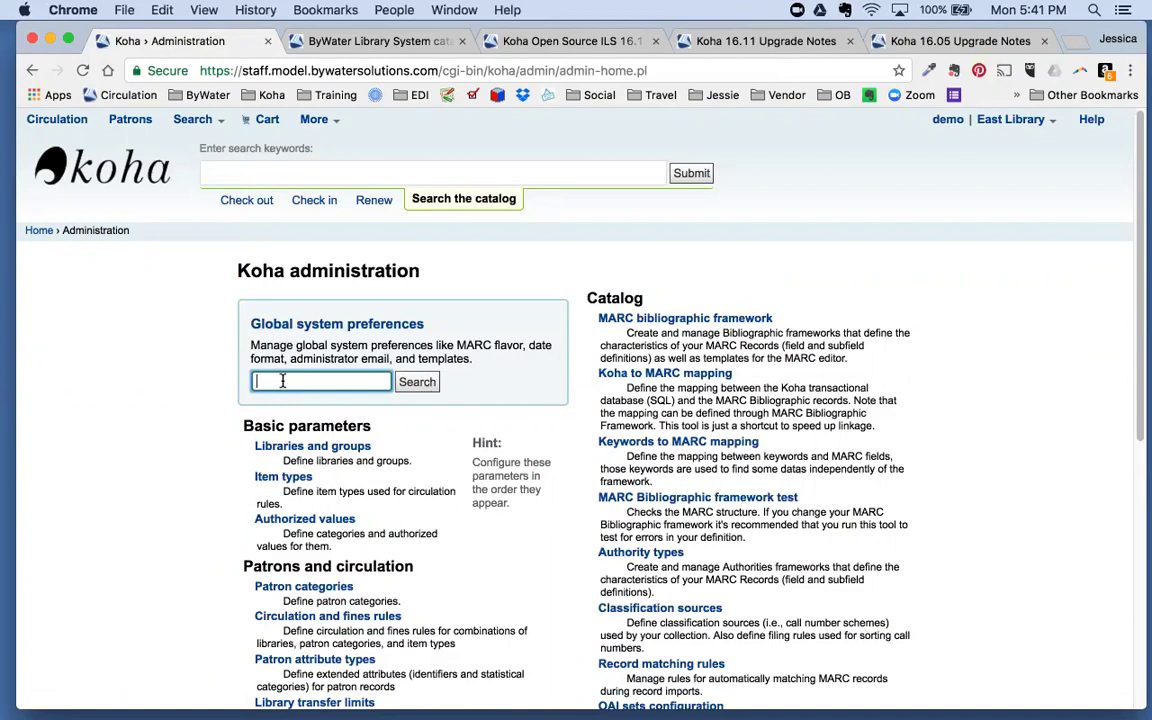
text(patronself)
key(Return)
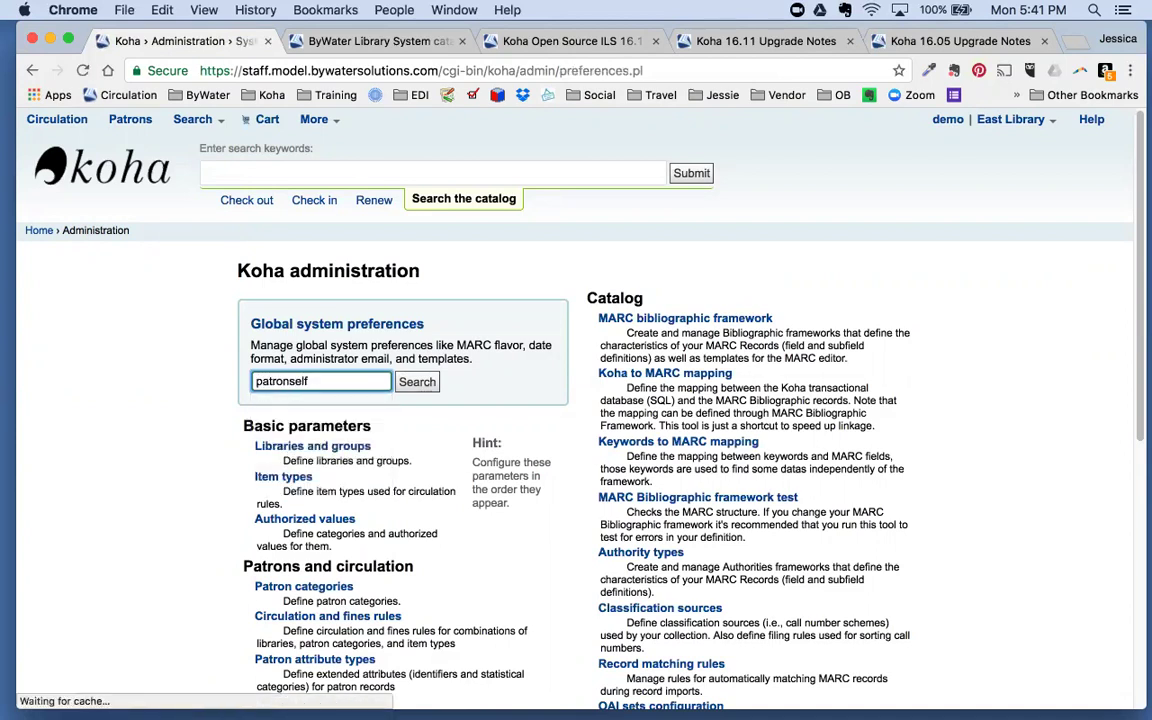
Step: Check the PatronSelfRegistration options, keeping Allow, and highlight its description, its note and the PatronSelfRegistrationDefaultCategory preference name
scroll(504, 449, down, 2)
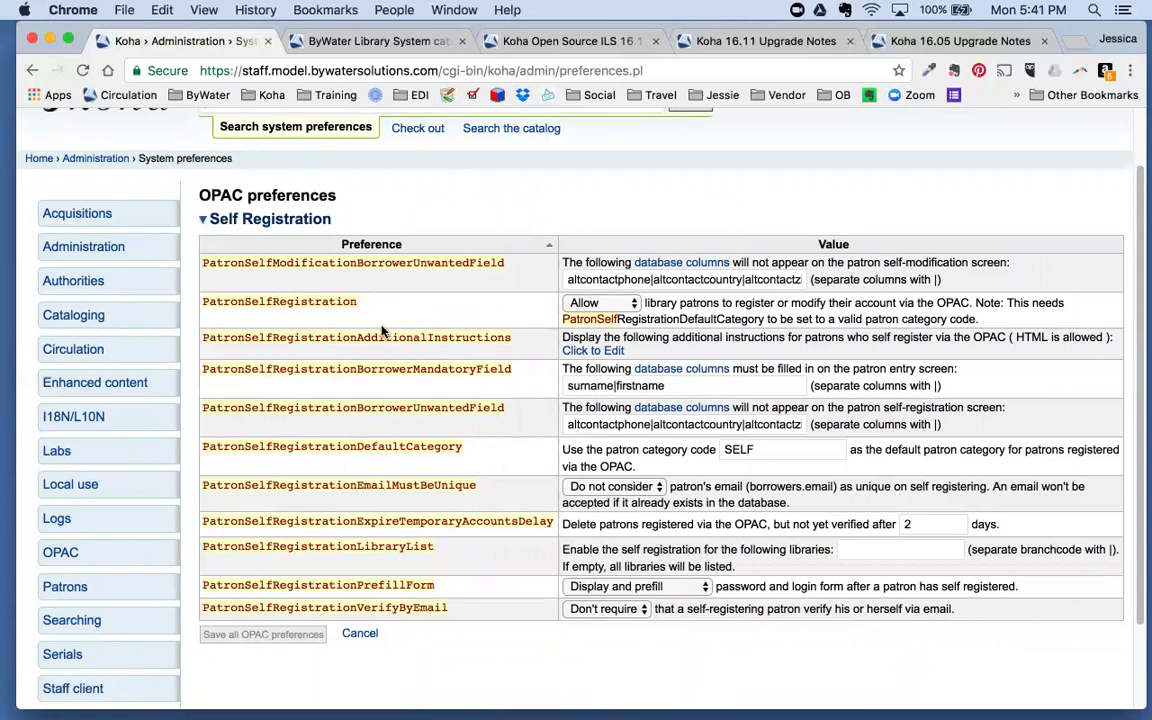
scroll(335, 295, down, 1)
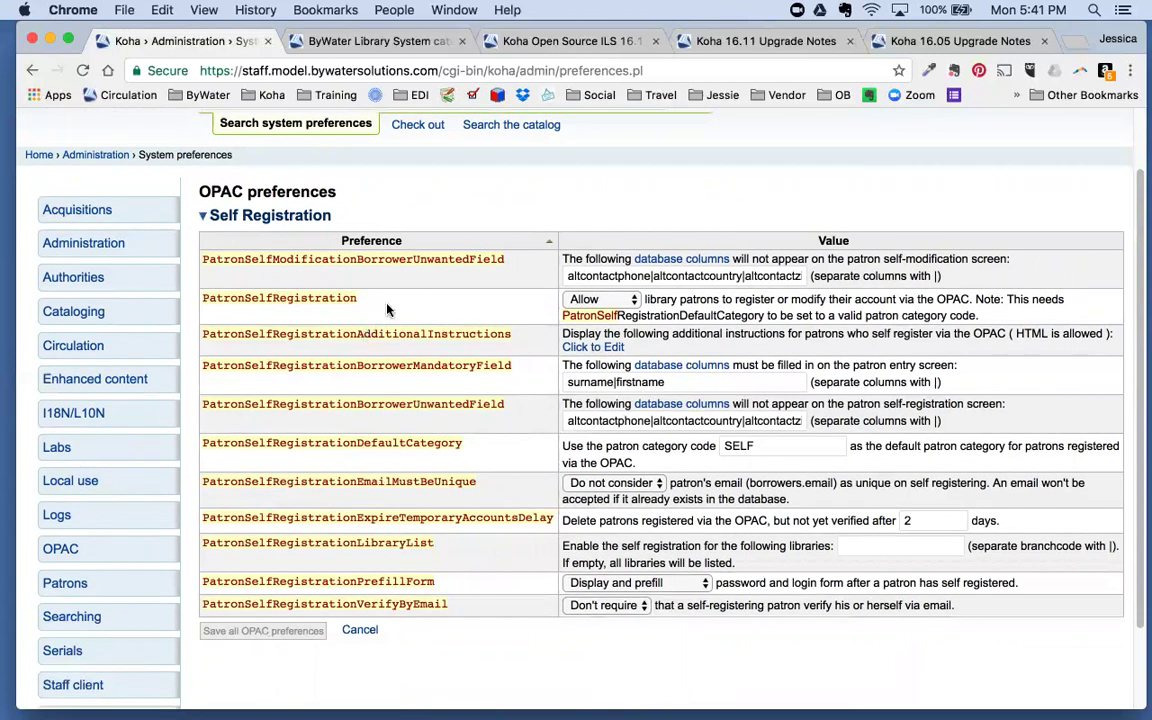
click(607, 303)
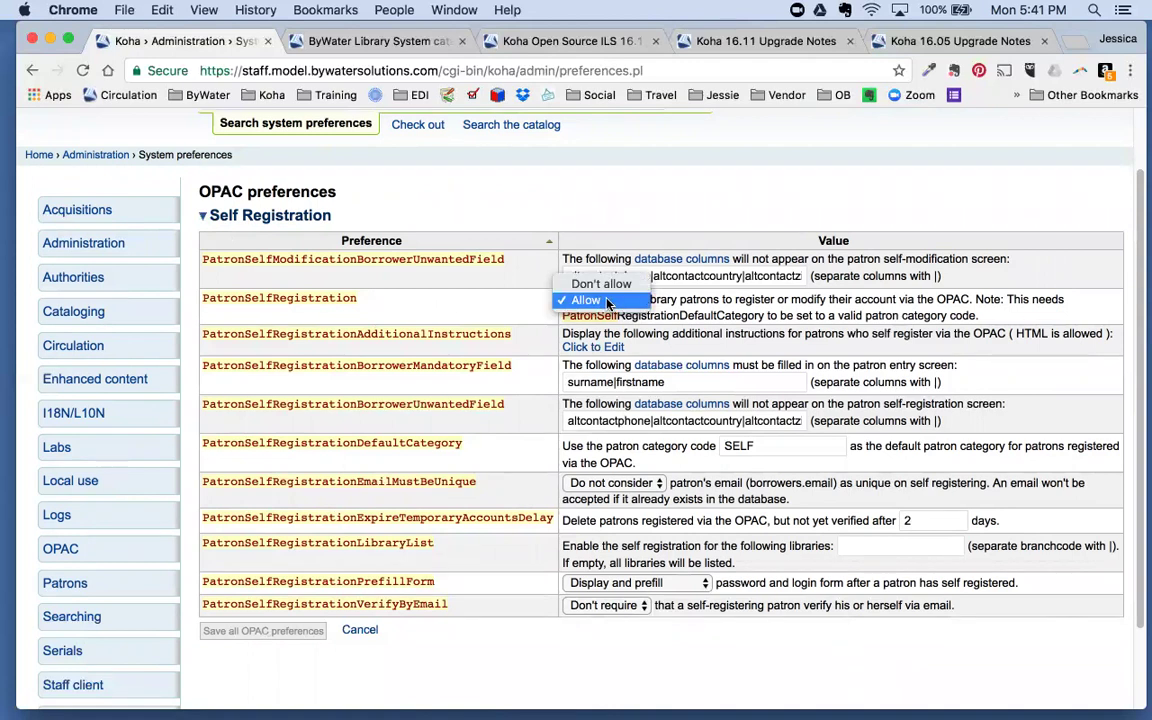
click(607, 301)
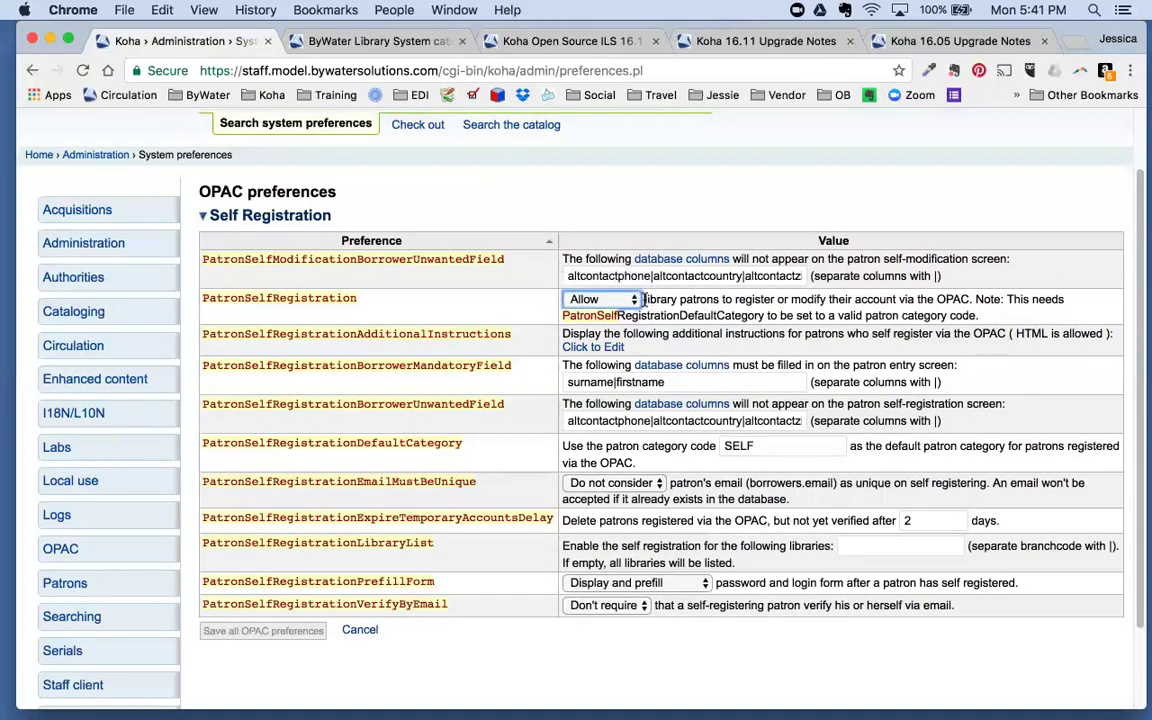
drag(645, 300, 976, 301)
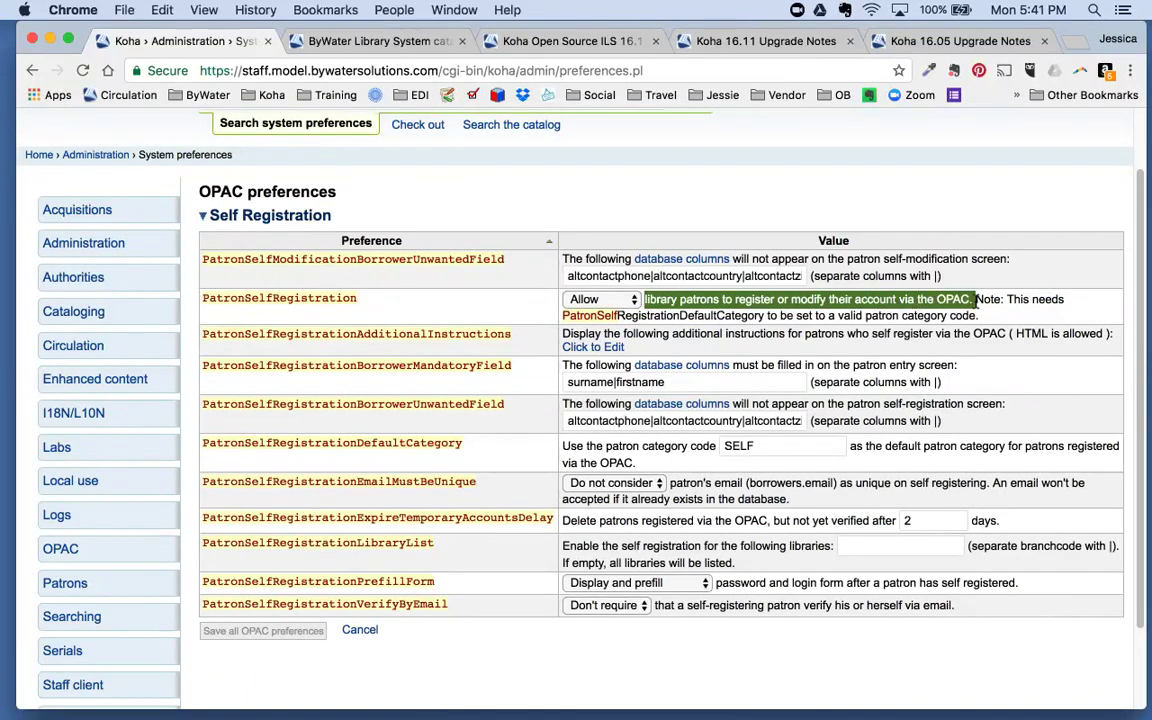
click(981, 301)
drag(980, 299, 1009, 299)
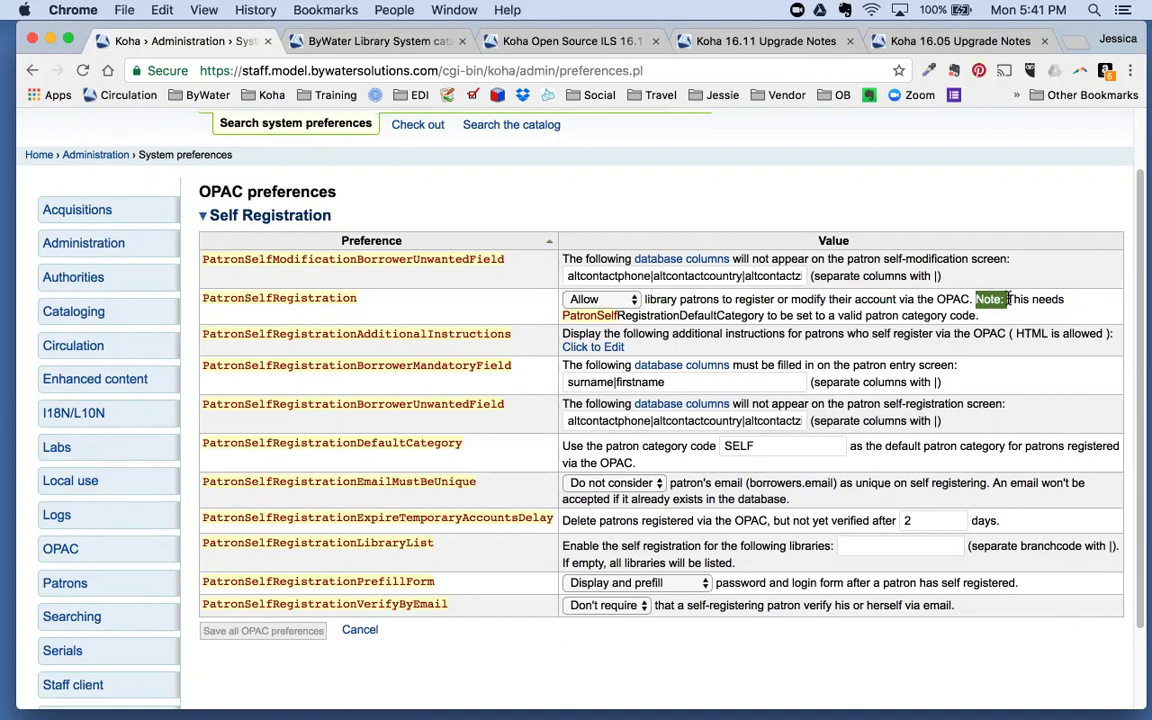
drag(1009, 299, 1027, 314)
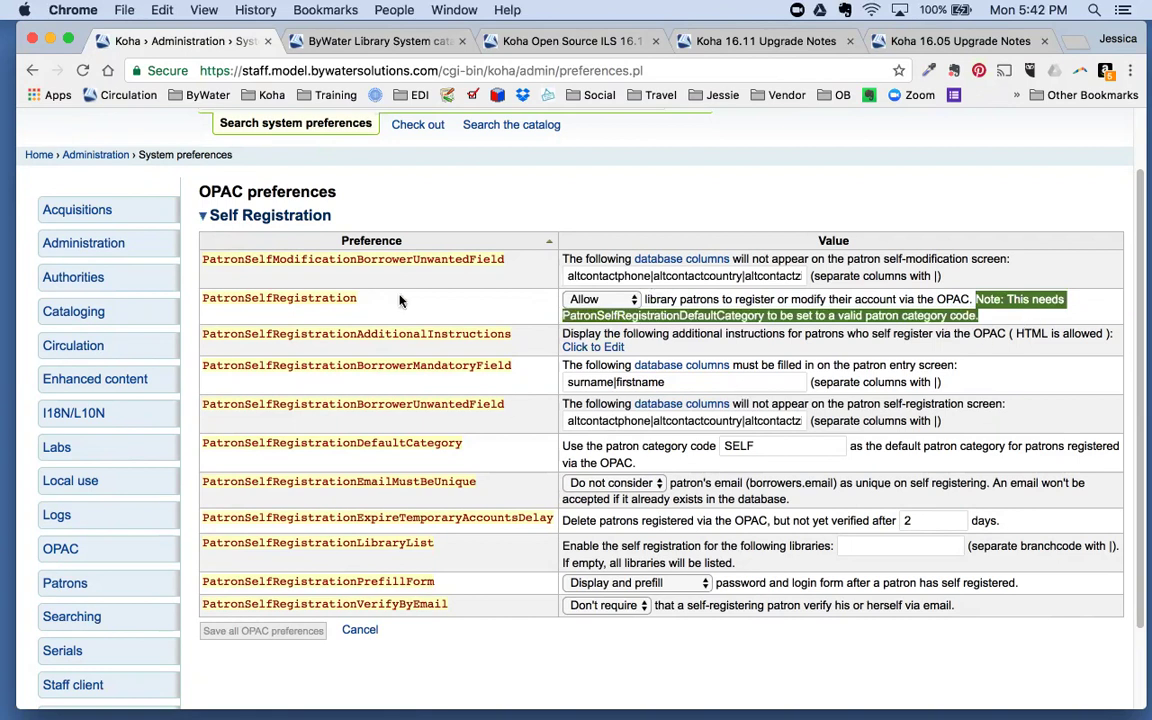
drag(462, 443, 240, 443)
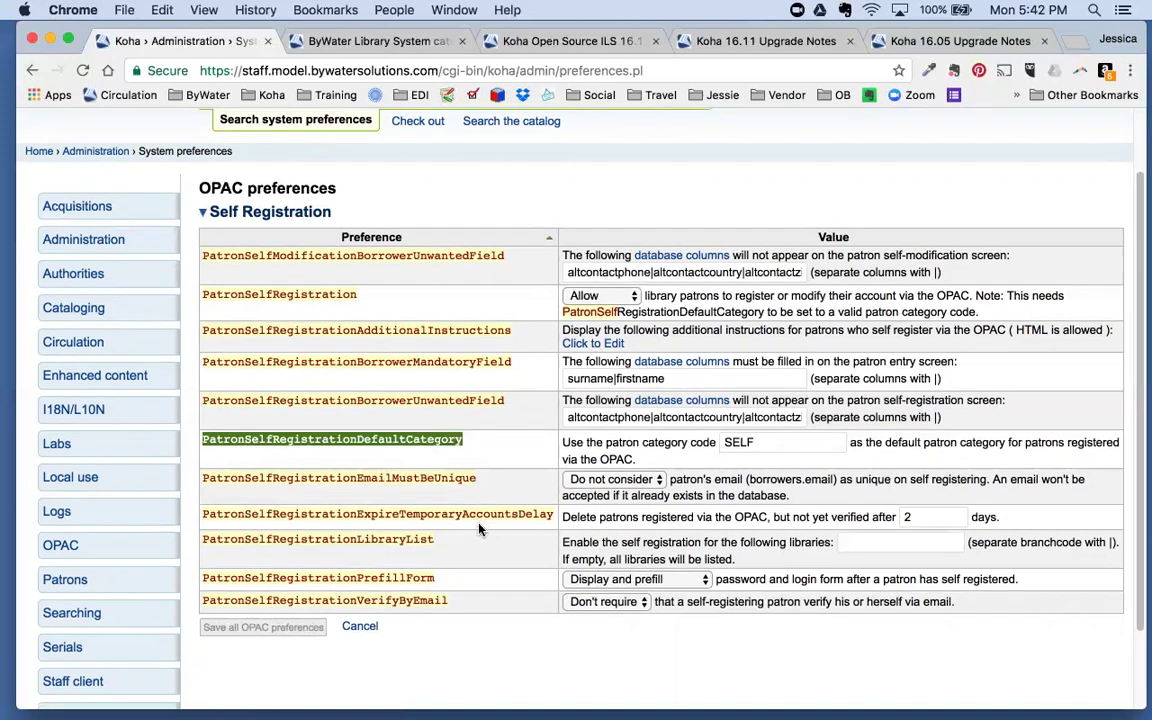
Step: Highlight the PatronSelfRegistrationEmailMustBeUnique preference and set it to Consider
scroll(404, 502, down, 2)
drag(207, 457, 478, 456)
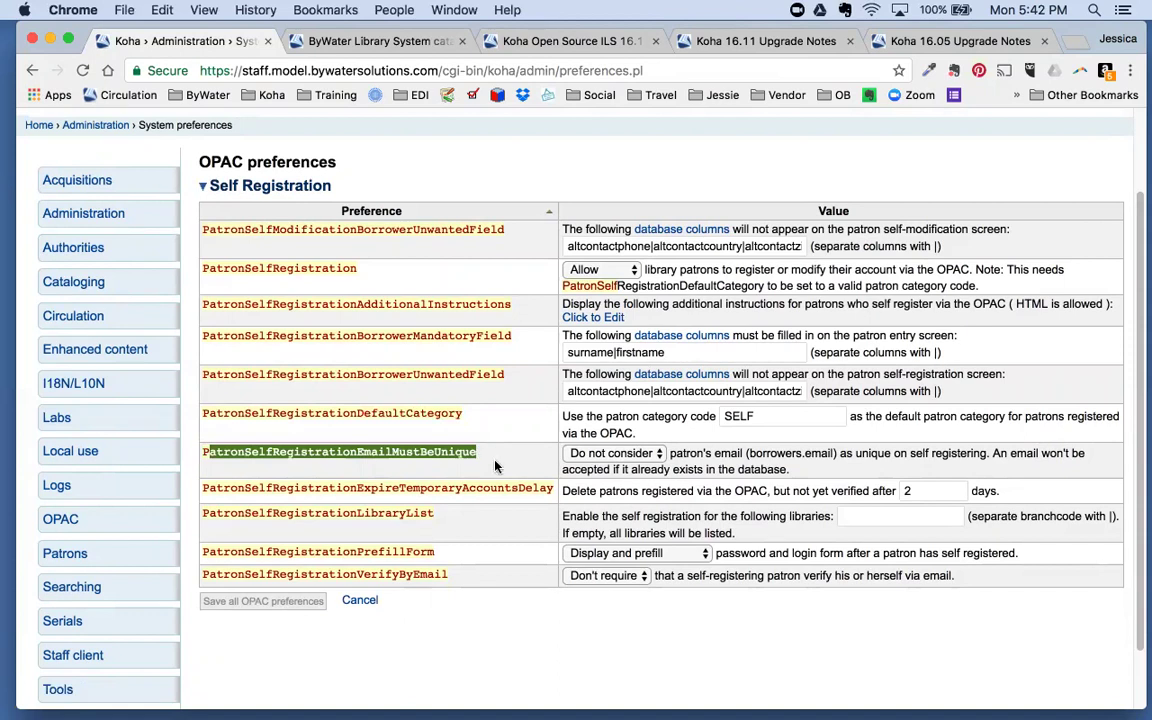
click(605, 455)
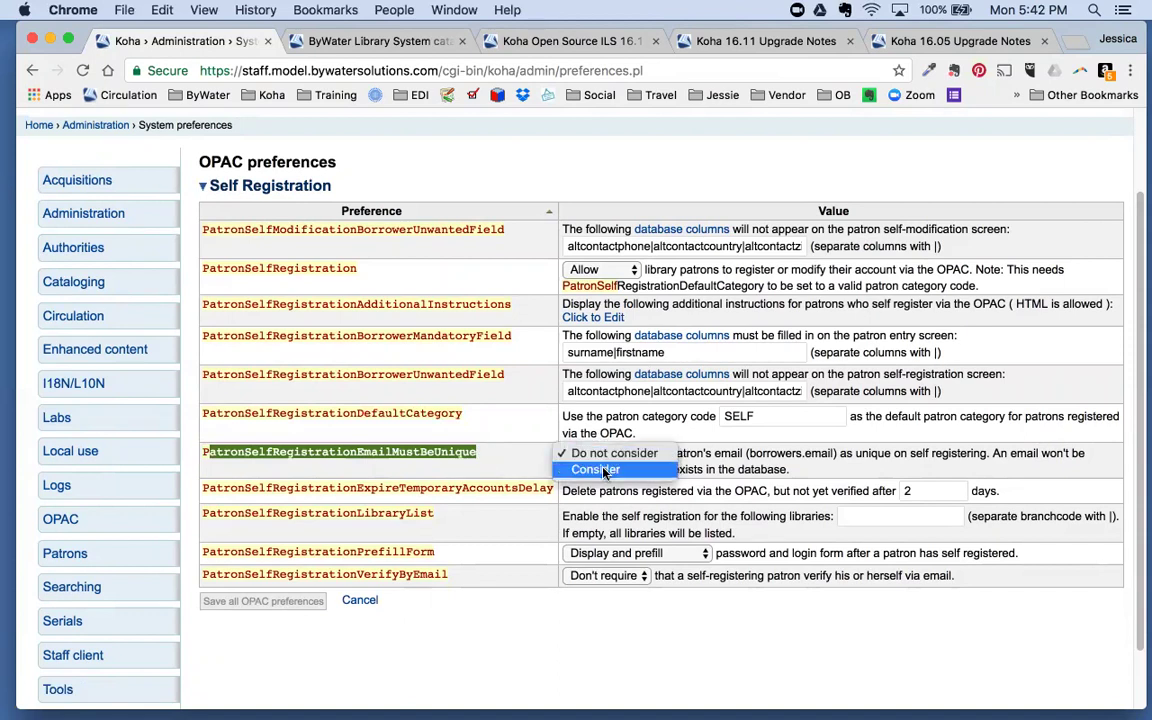
click(625, 454)
click(628, 455)
click(615, 468)
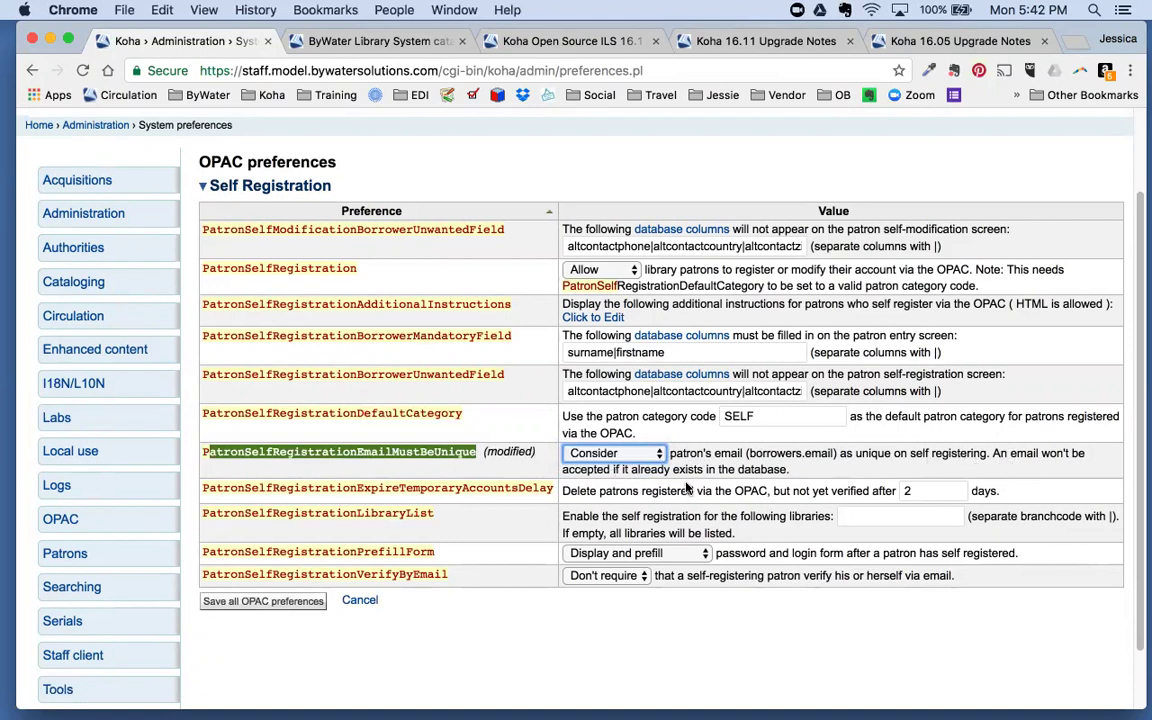
Step: Set PatronSelfRegistrationEmailMustBeUnique back to Do not consider
click(583, 455)
click(604, 456)
click(604, 456)
click(604, 438)
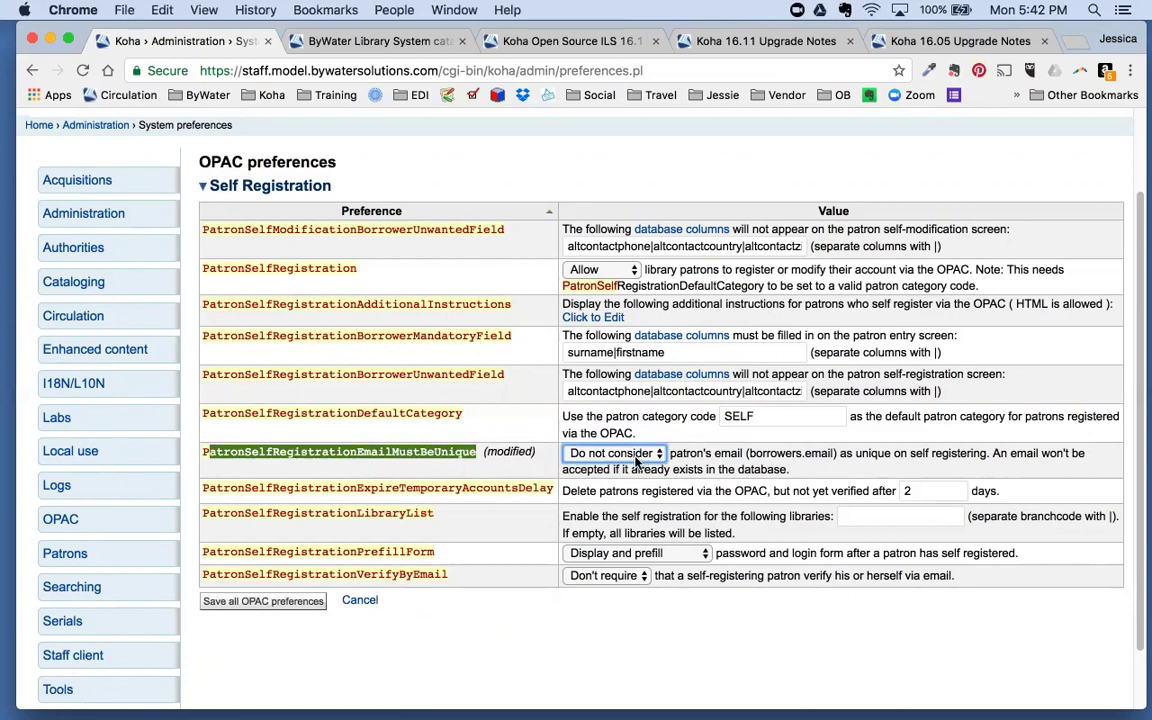
Step: Look over the remaining self-registration preferences and focus the empty PatronSelfRegistrationLibraryList value without entering a branch code
scroll(576, 450, down, 2)
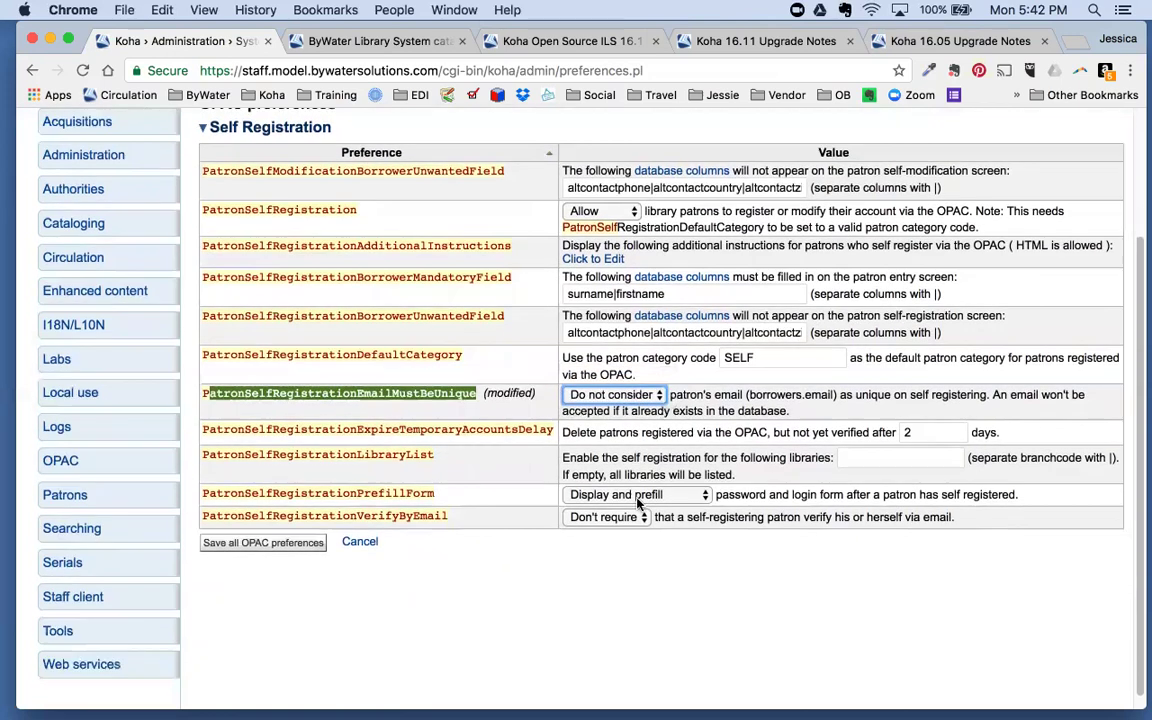
scroll(297, 463, down, 1)
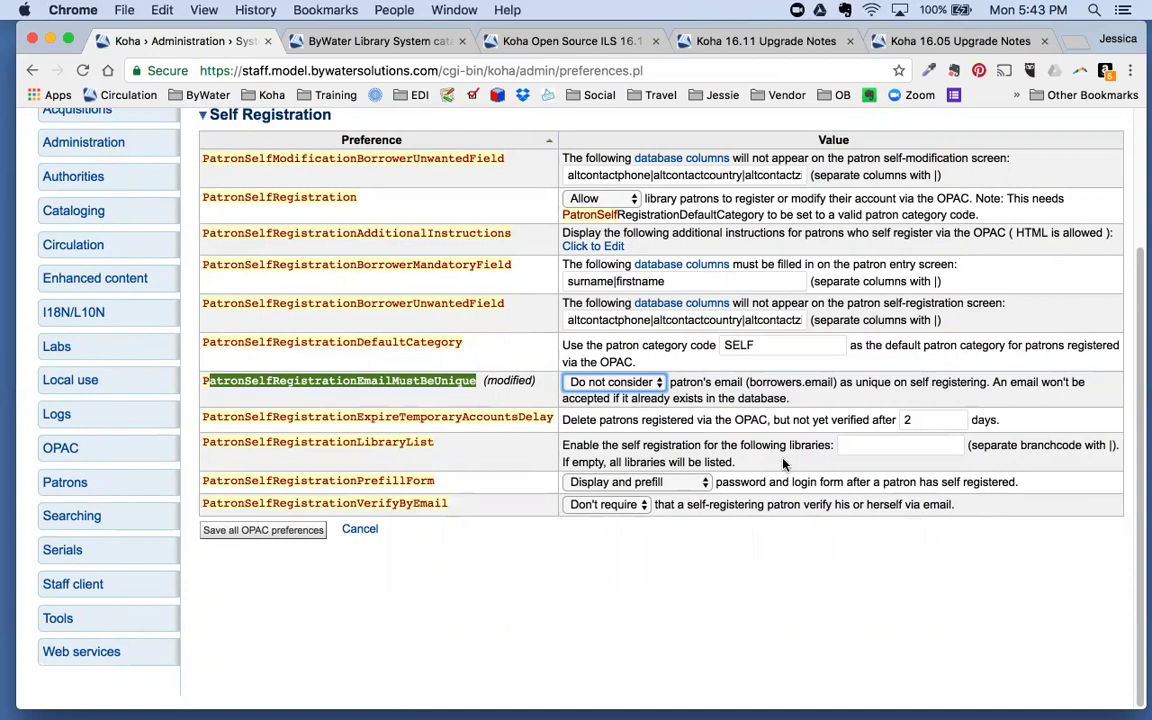
click(852, 444)
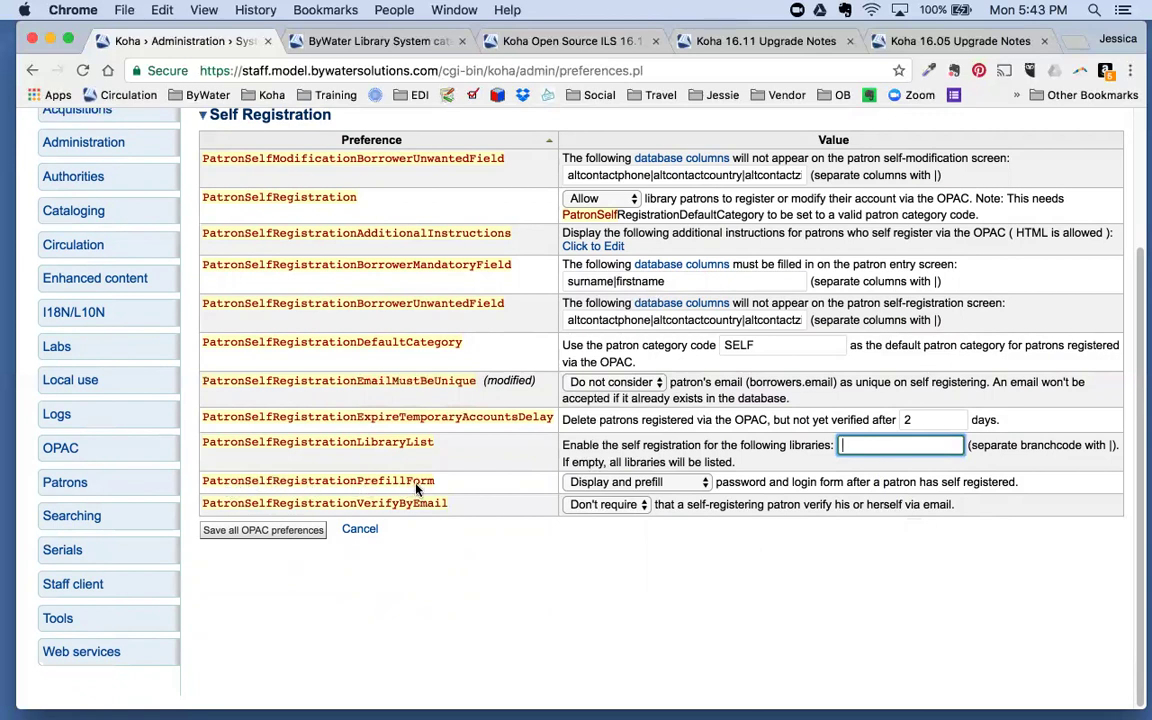
Step: Review the PatronSelfRegistrationPrefillForm options and set the preference to Do not display and prefill
click(600, 485)
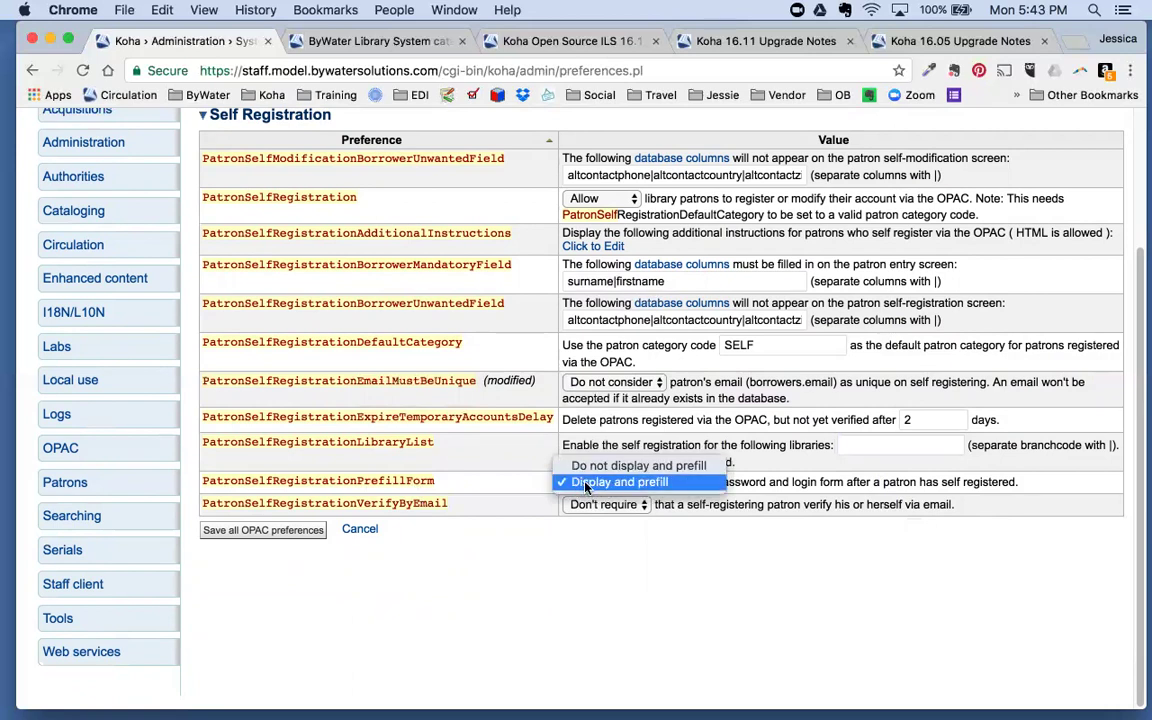
click(600, 483)
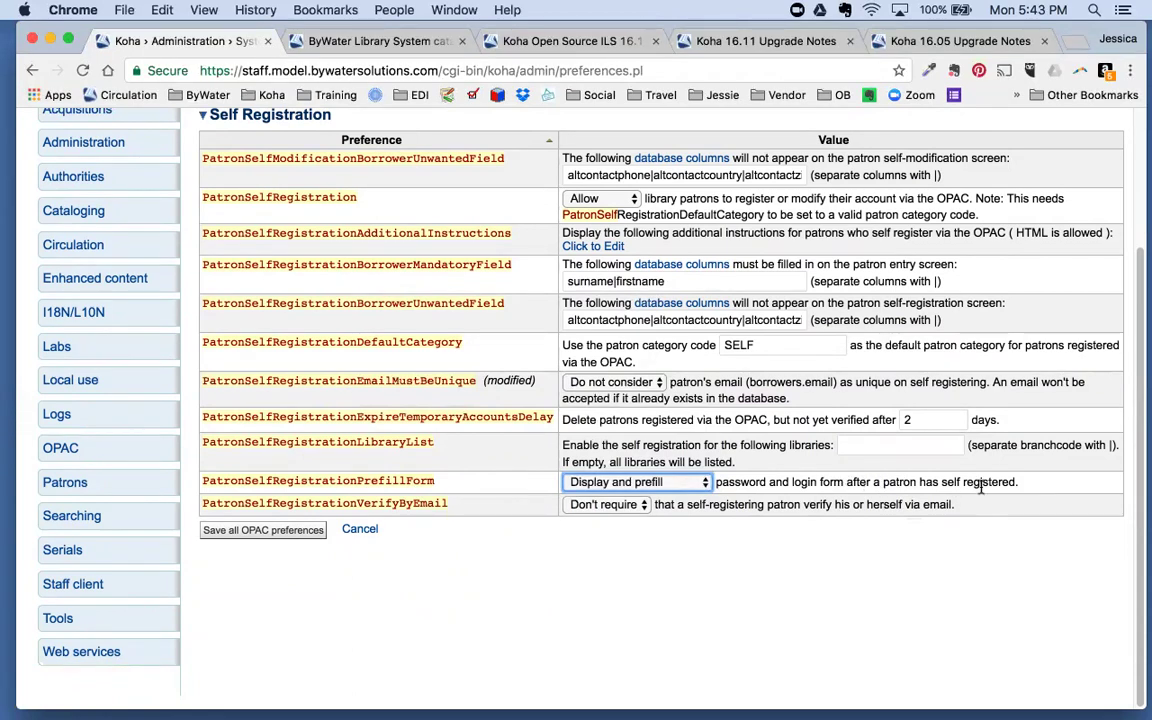
click(669, 488)
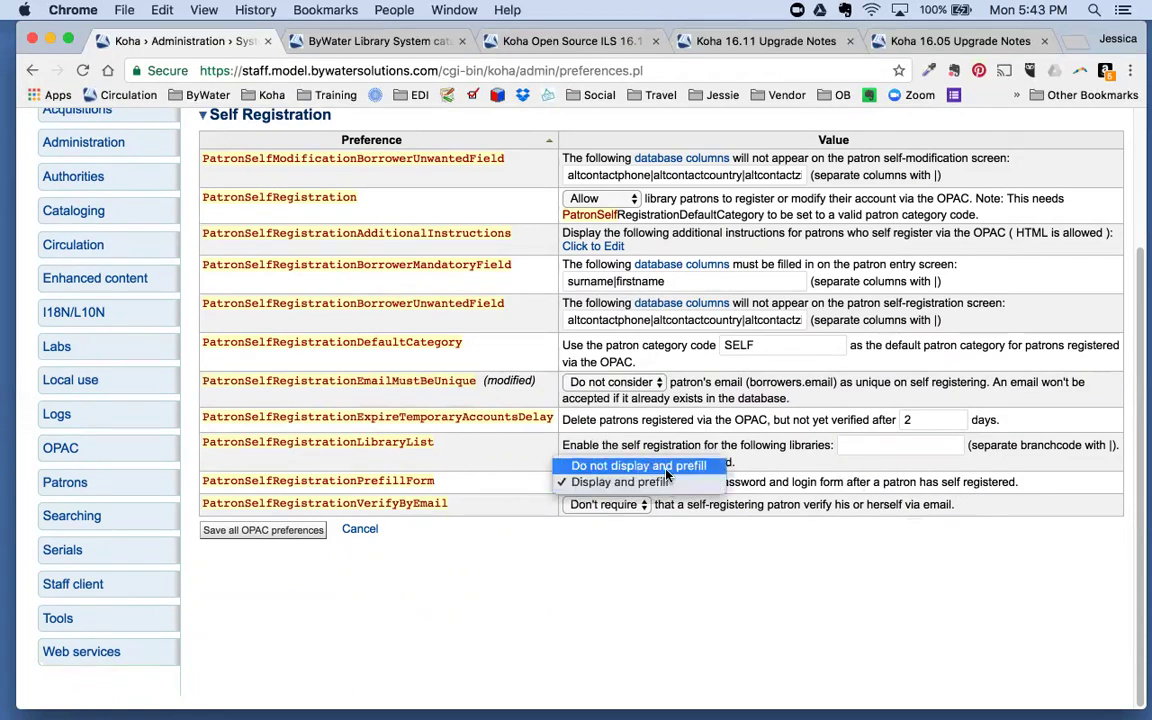
click(600, 465)
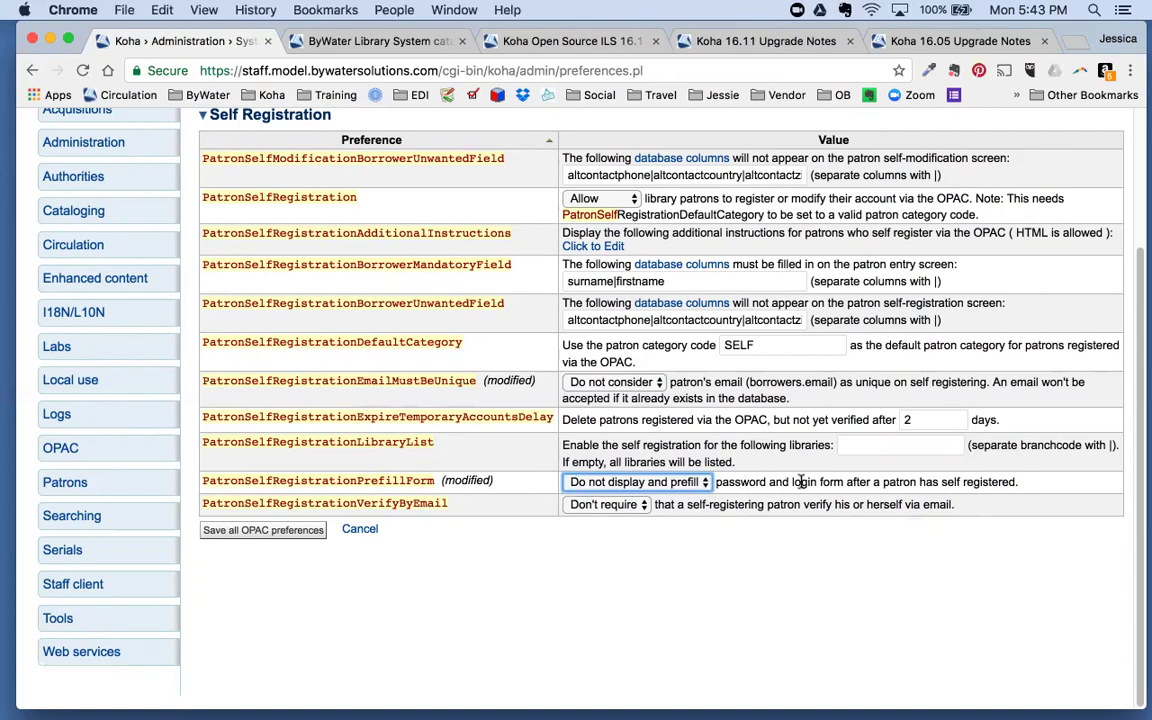
Step: Save all OPAC preferences and search the system preferences for "novelist"
click(301, 532)
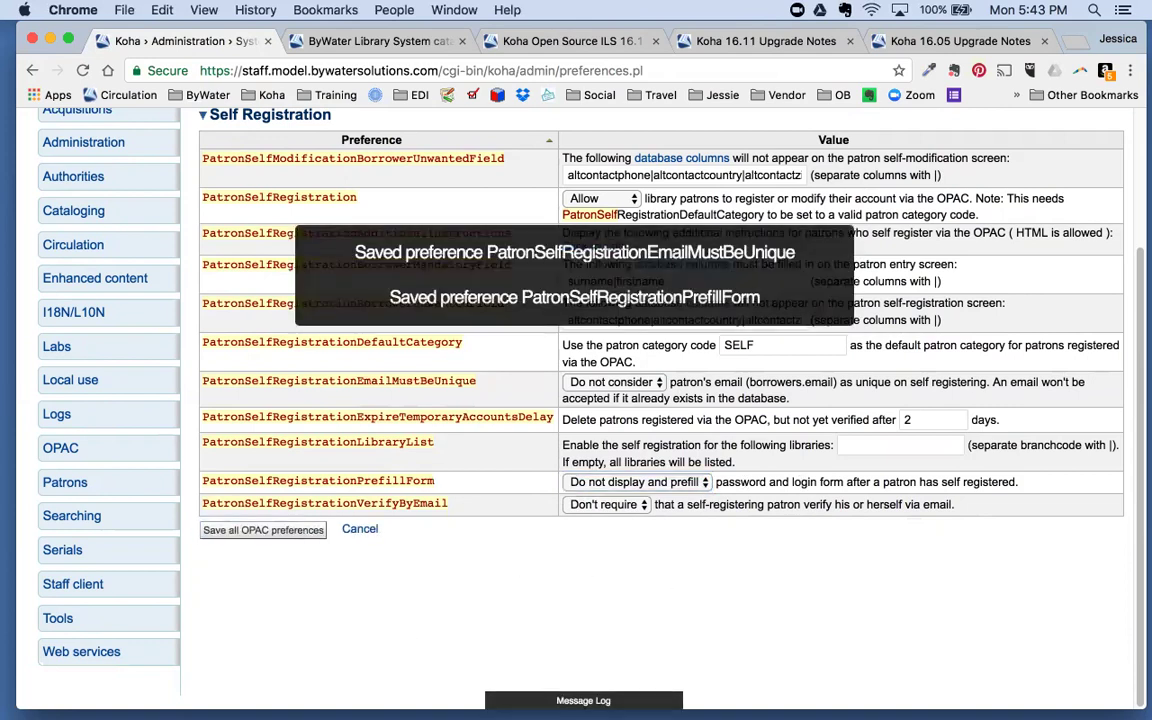
scroll(512, 597, up, 5)
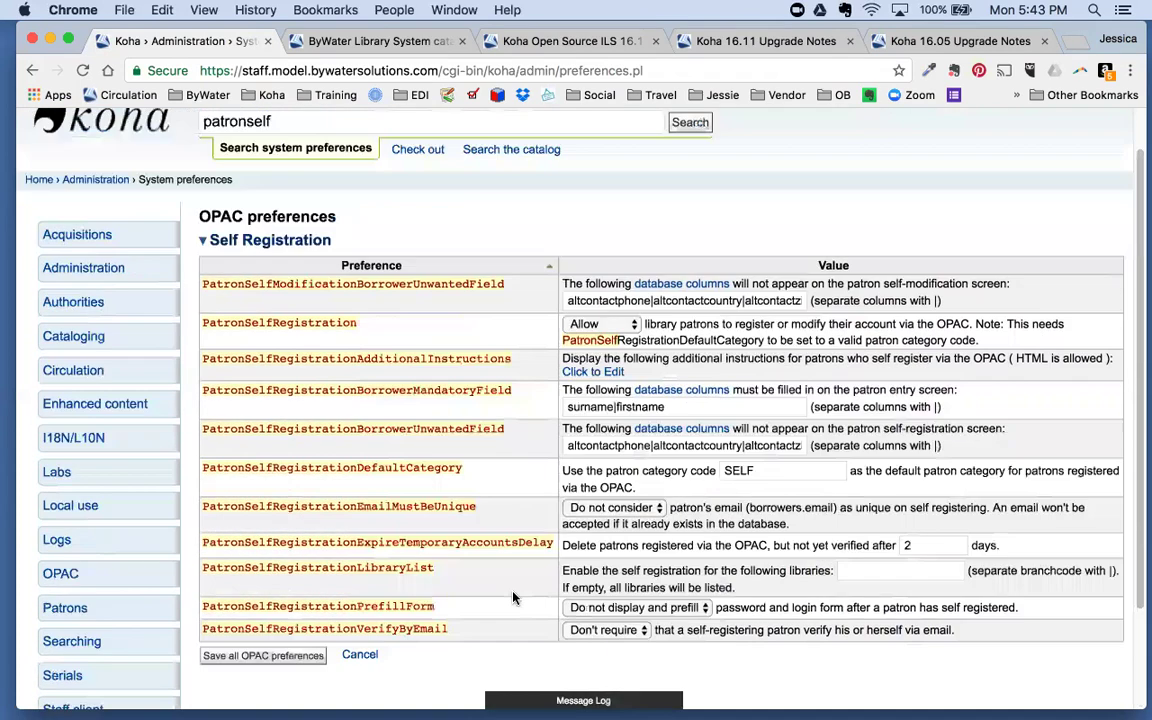
double_click(308, 172)
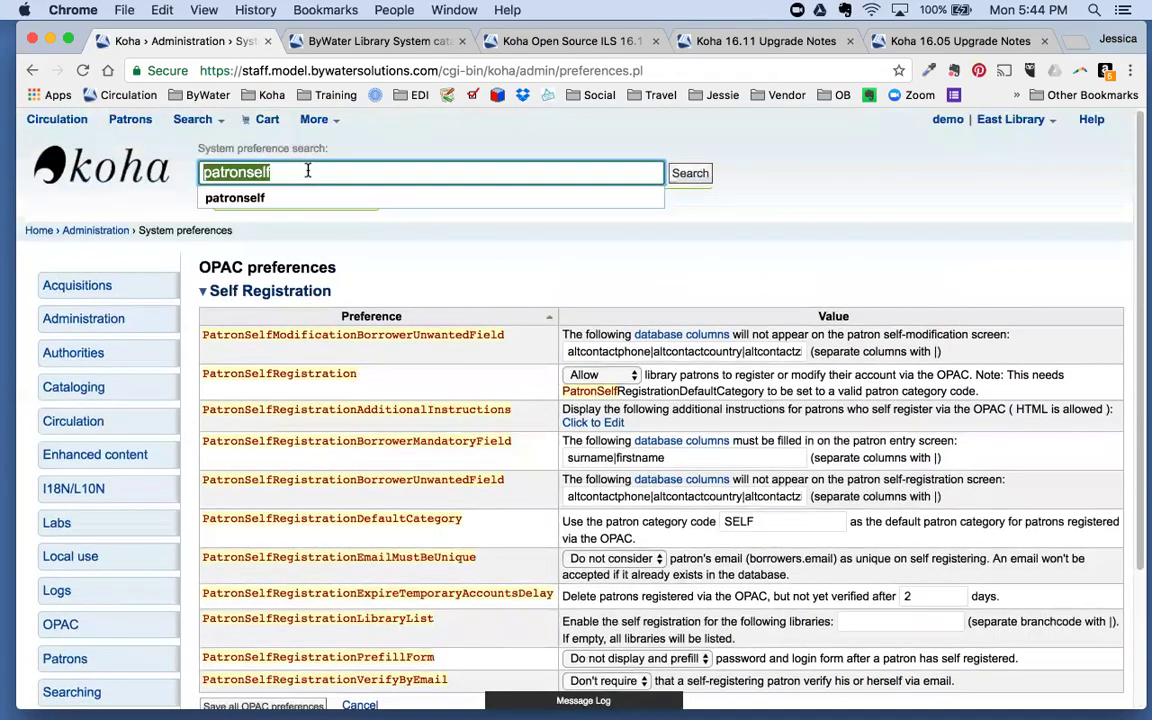
text(novelist)
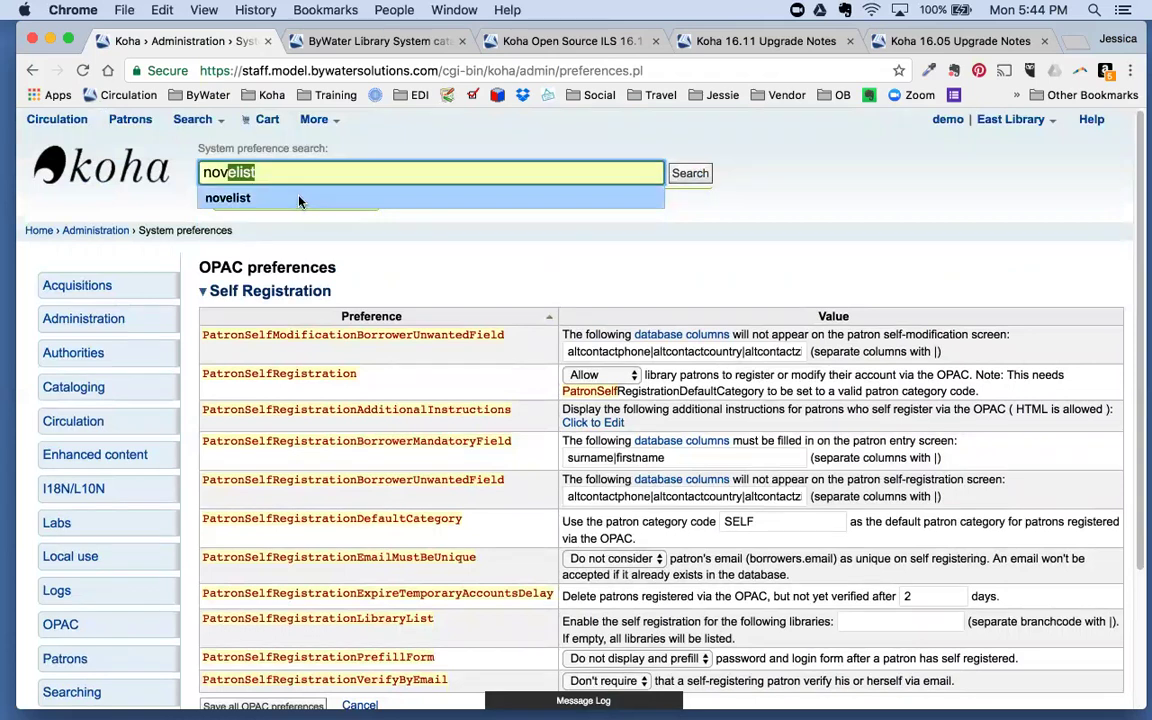
click(300, 198)
click(698, 174)
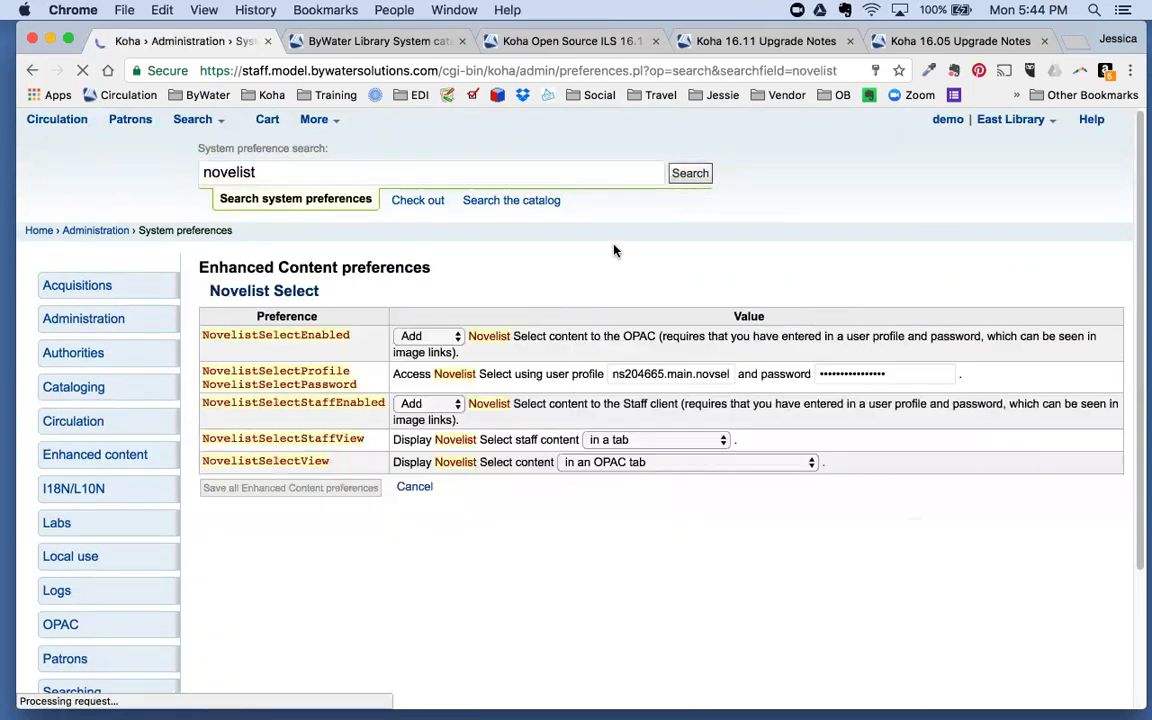
Step: Review the NovelistSelectStaffEnabled options and keep the preference at Add
scroll(252, 455, down, 1)
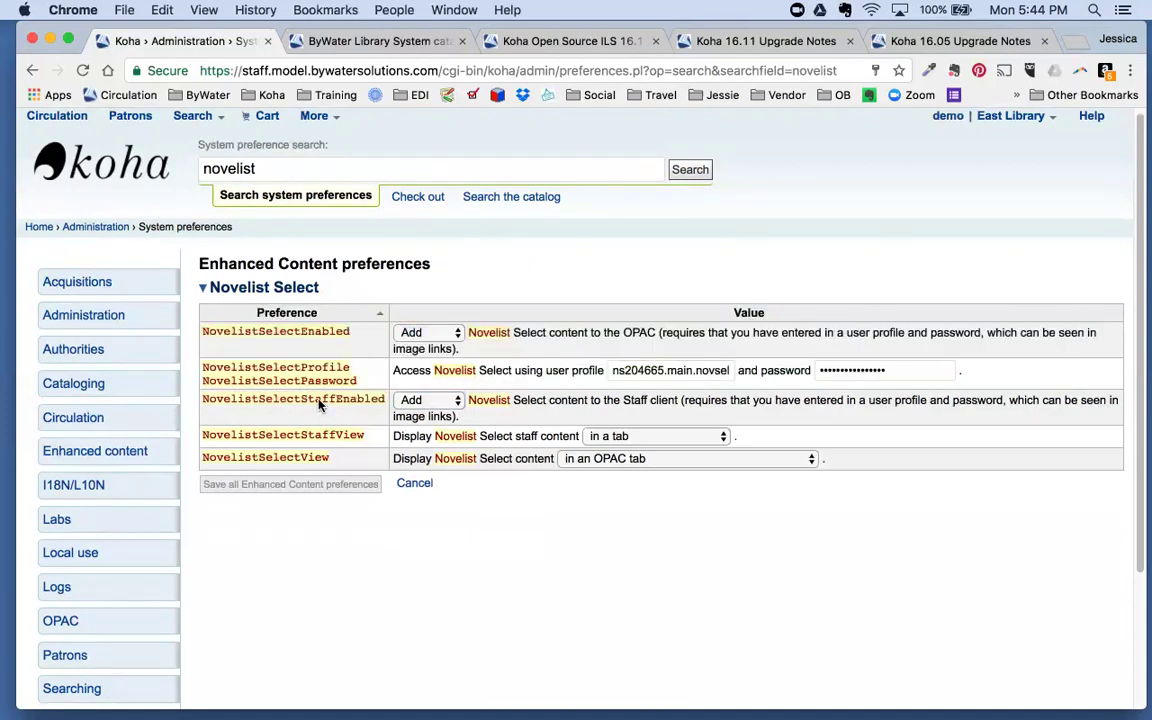
click(418, 402)
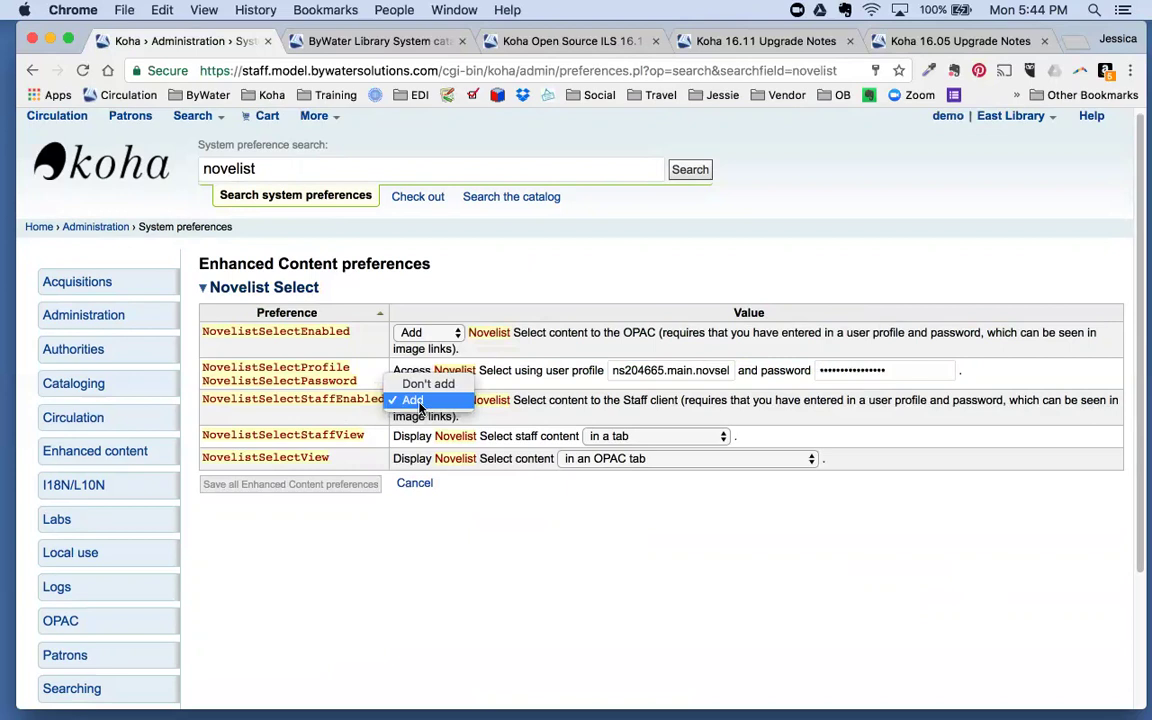
click(414, 401)
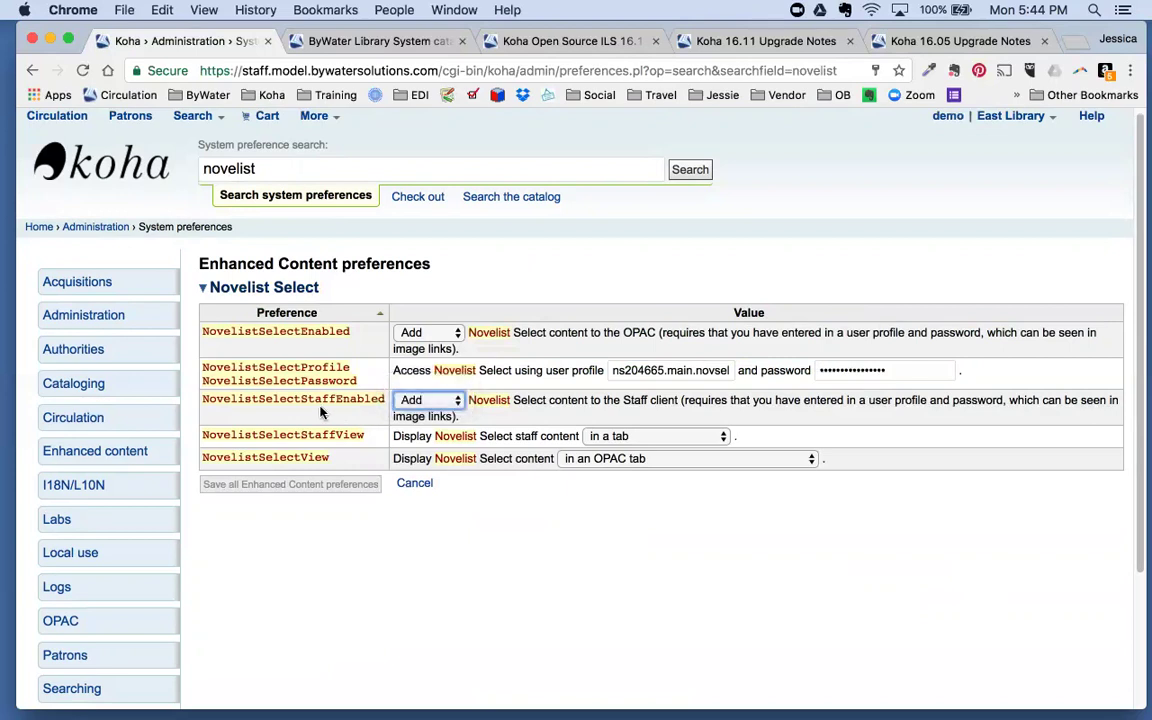
Step: Search the catalog for "the girl on the train" and open the Riverhead Books 2015 print record
click(496, 197)
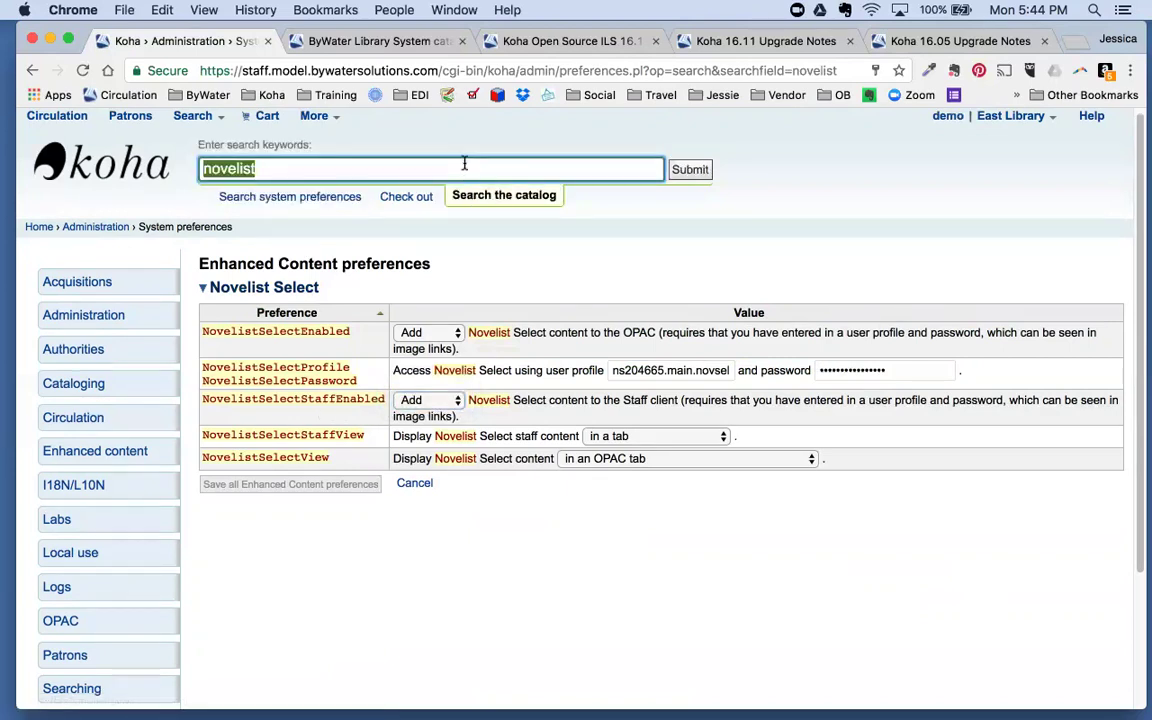
text(the gi)
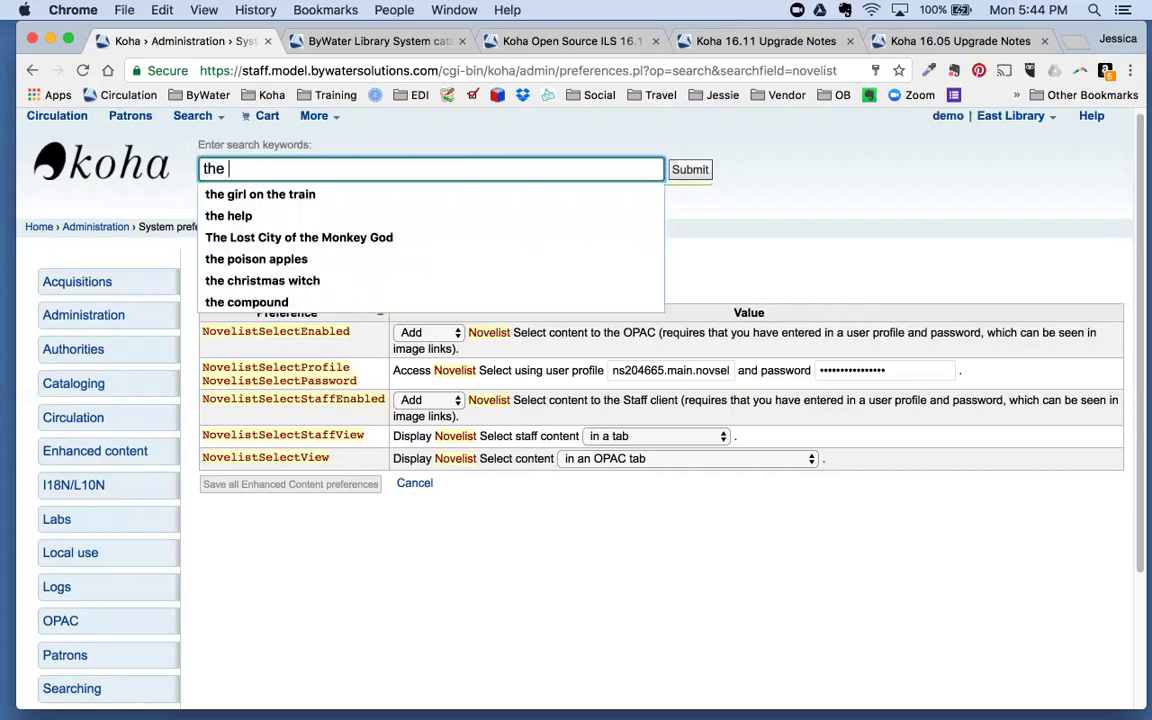
click(442, 194)
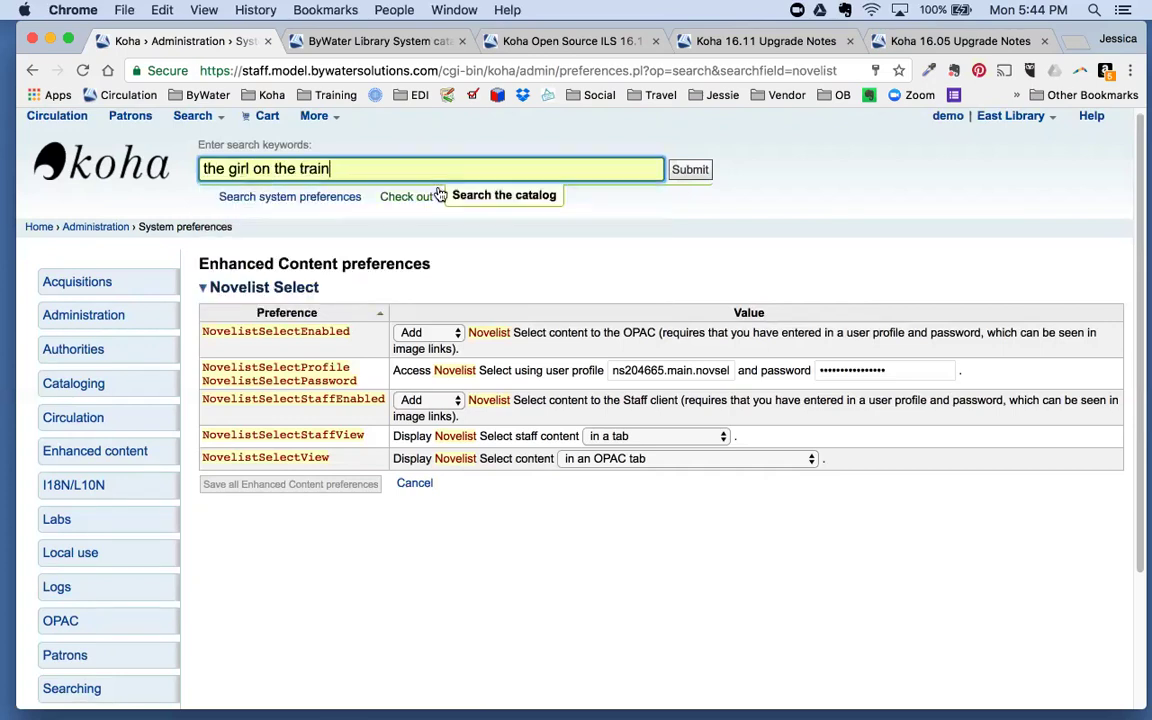
click(690, 170)
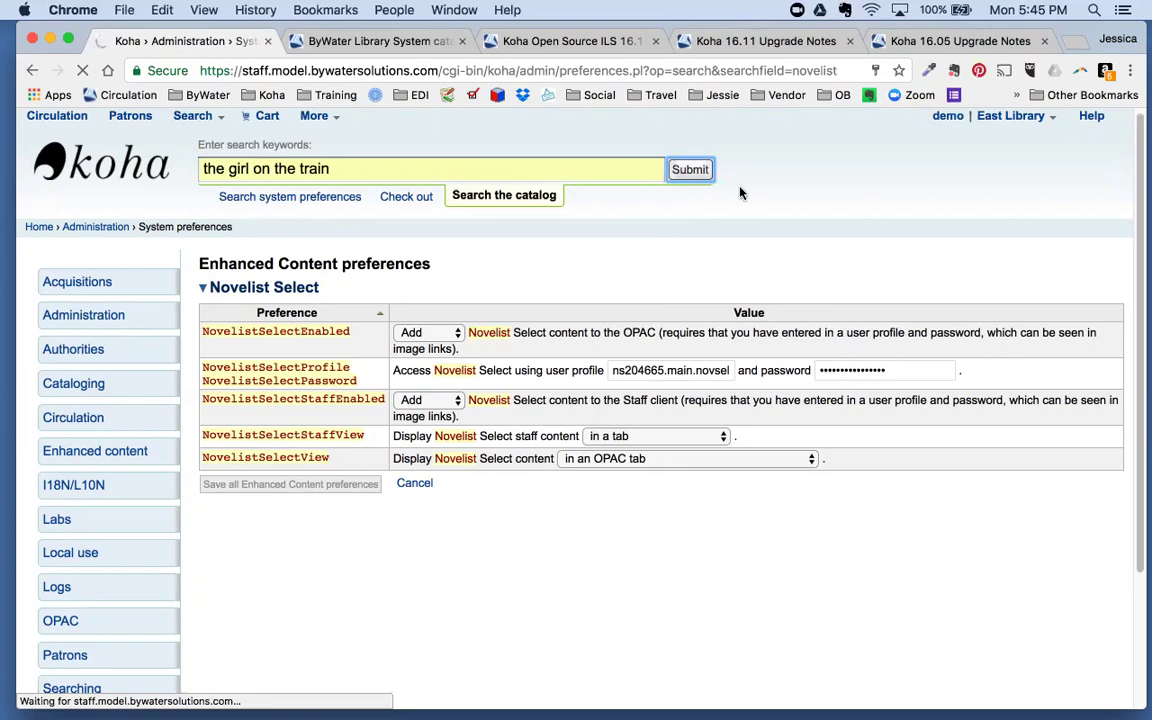
scroll(600, 480, down, 2)
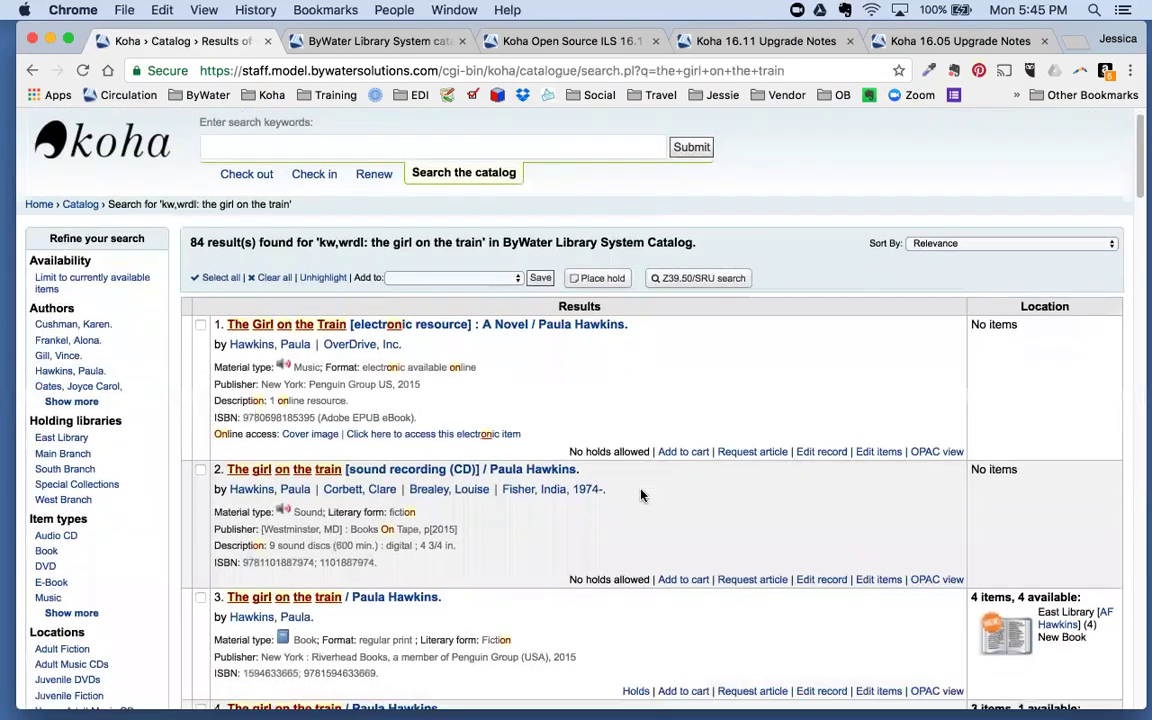
click(315, 522)
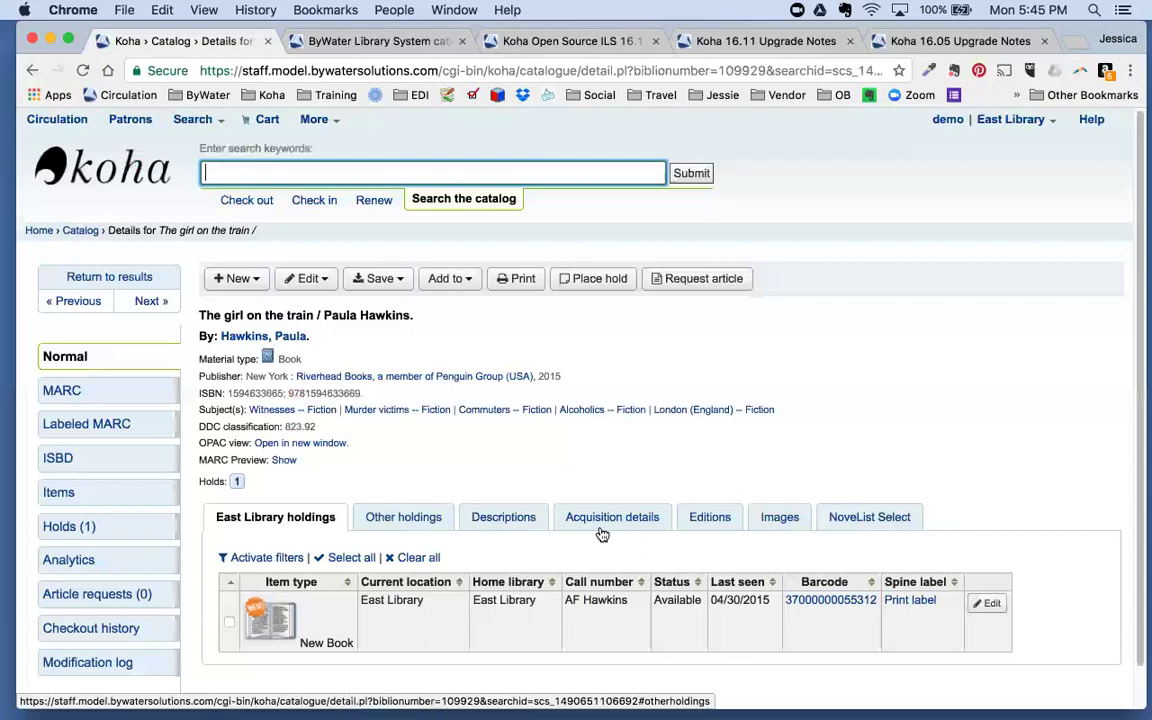
Step: Display the record's NoveList Select content and look over the reader ratings and suggested titles
click(863, 520)
scroll(858, 525, down, 3)
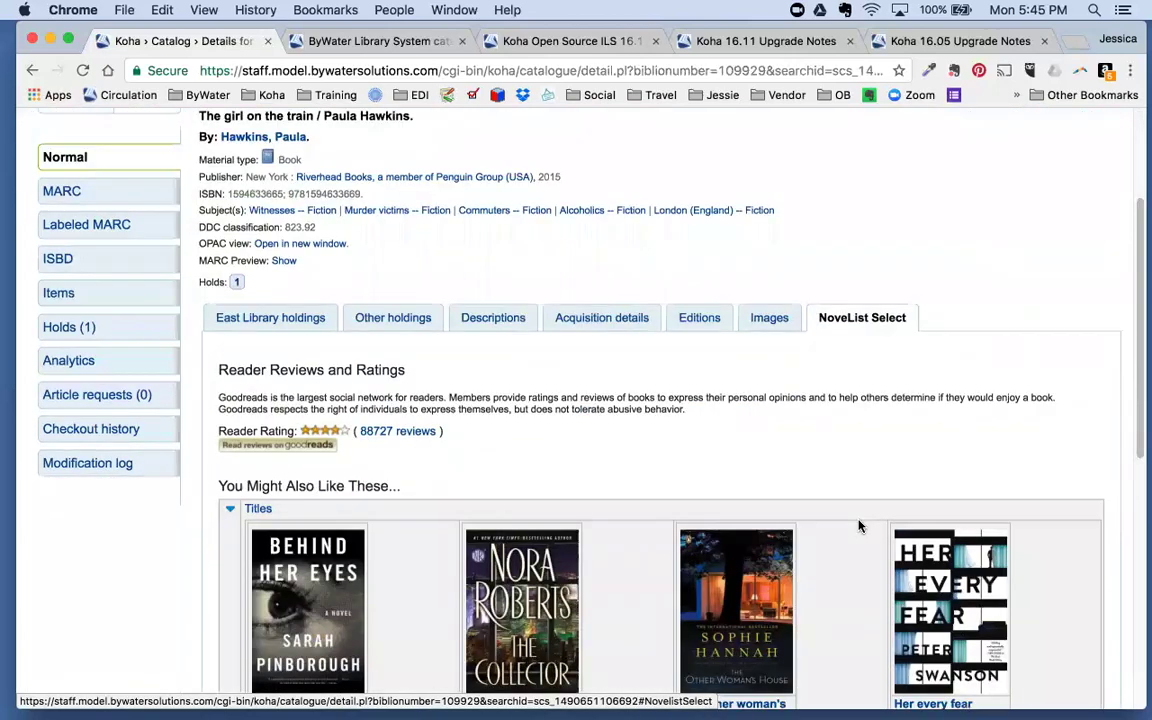
scroll(858, 525, down, 1)
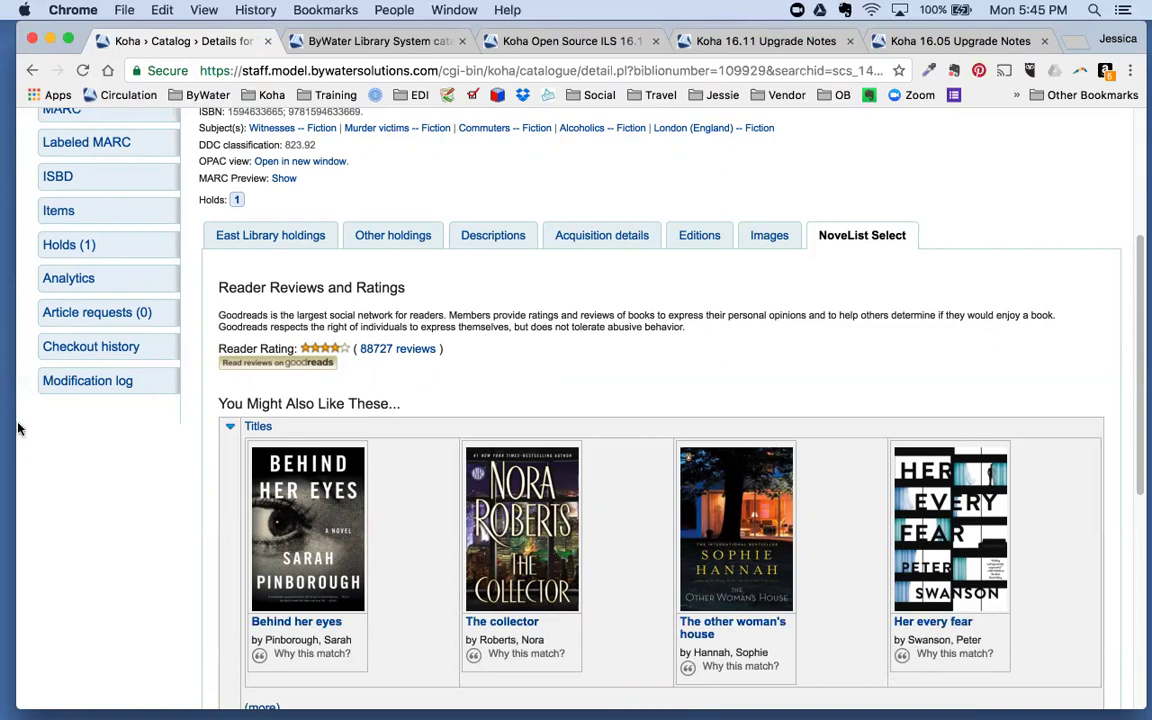
Step: Go to Koha administration and search the global system preferences for "paypal"
scroll(460, 355, up, 3)
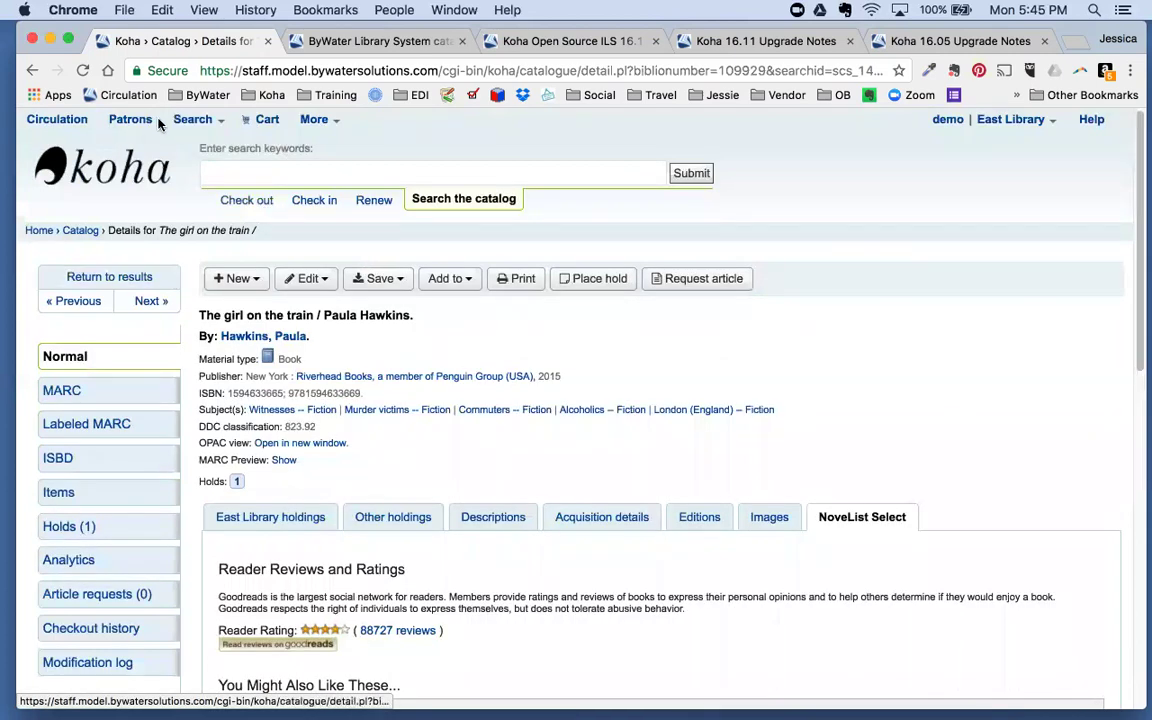
click(333, 124)
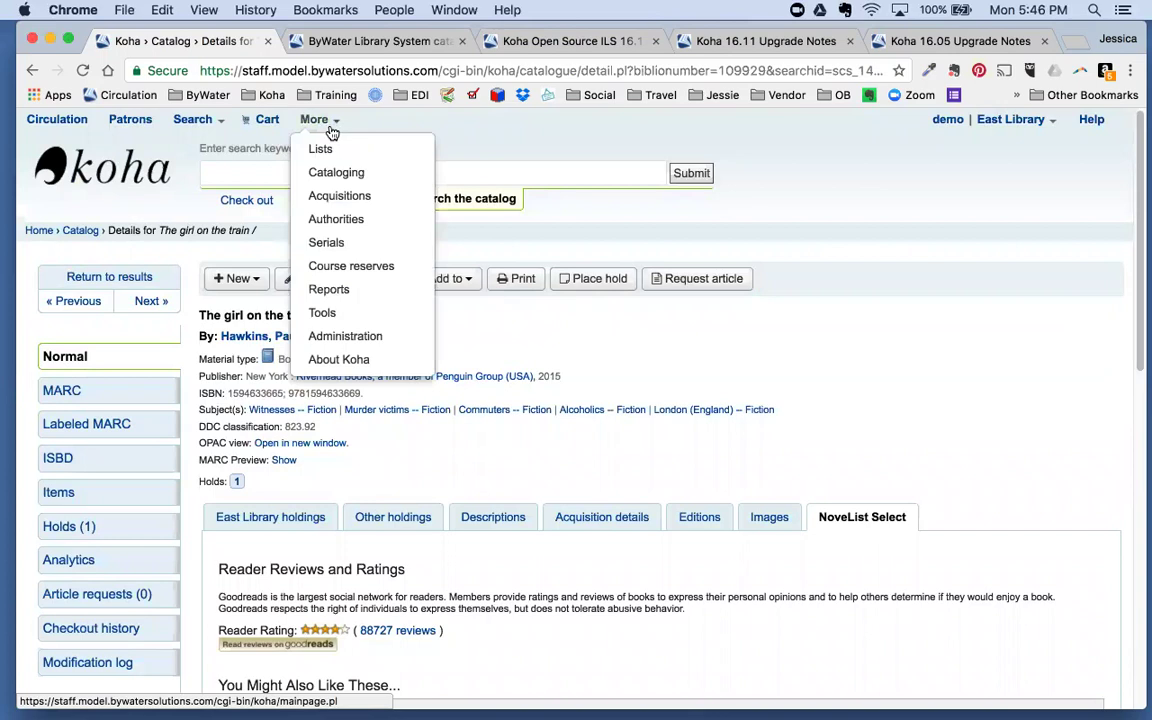
click(368, 337)
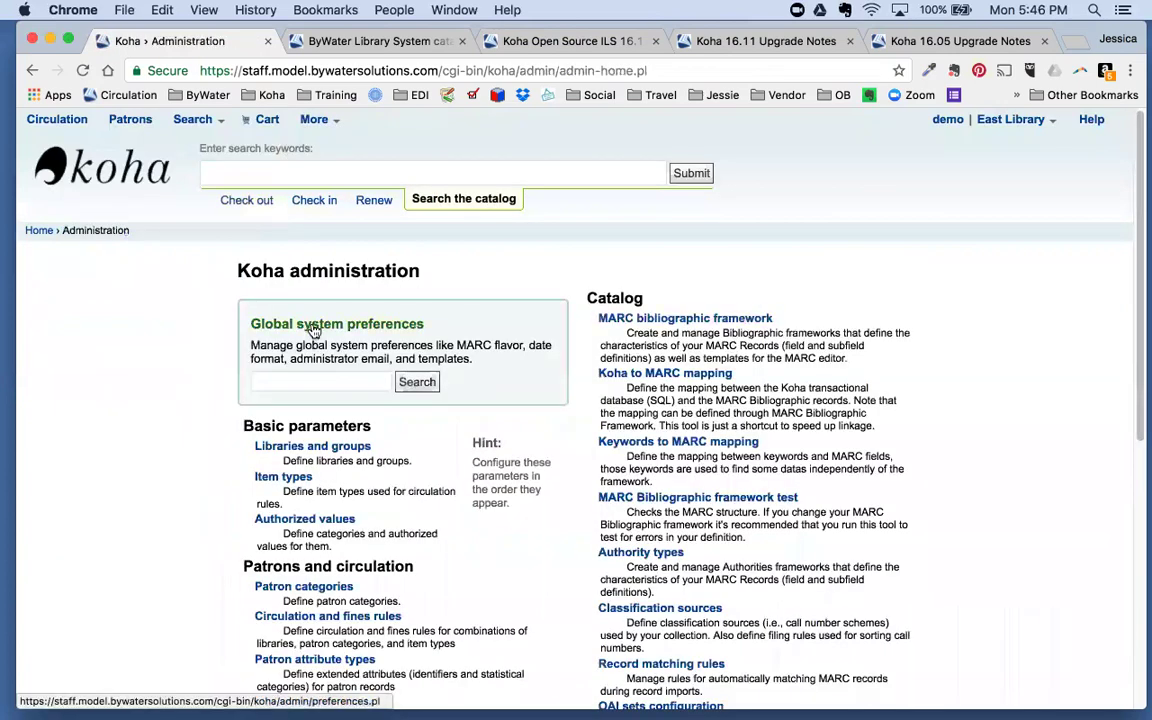
click(301, 381)
text(paypal)
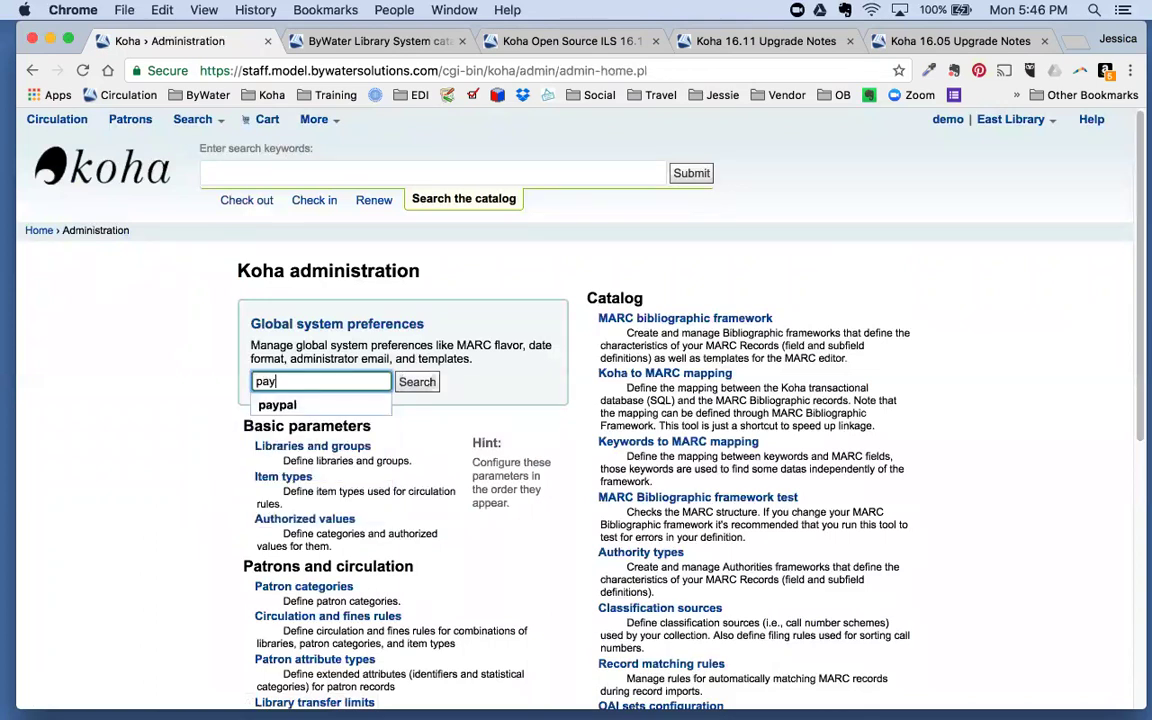
key(Return)
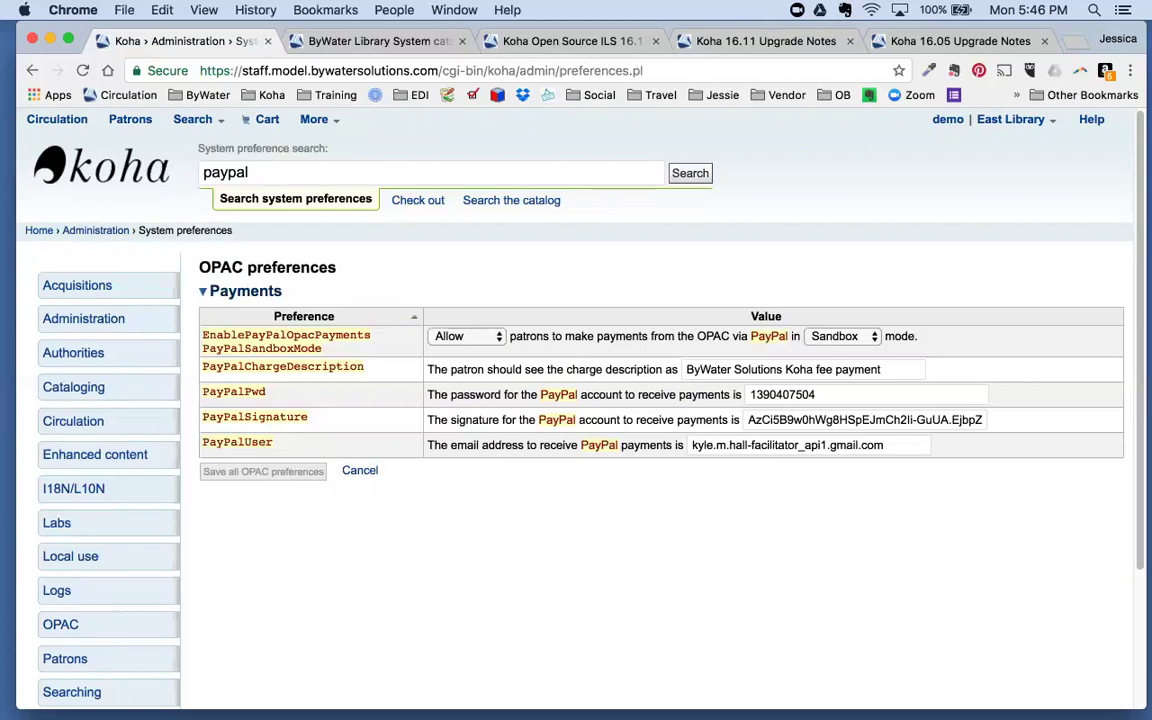
Step: Switch to the OPAC patron account and examine its fines list and the PayPal payment method
click(347, 41)
scroll(400, 450, down, 1)
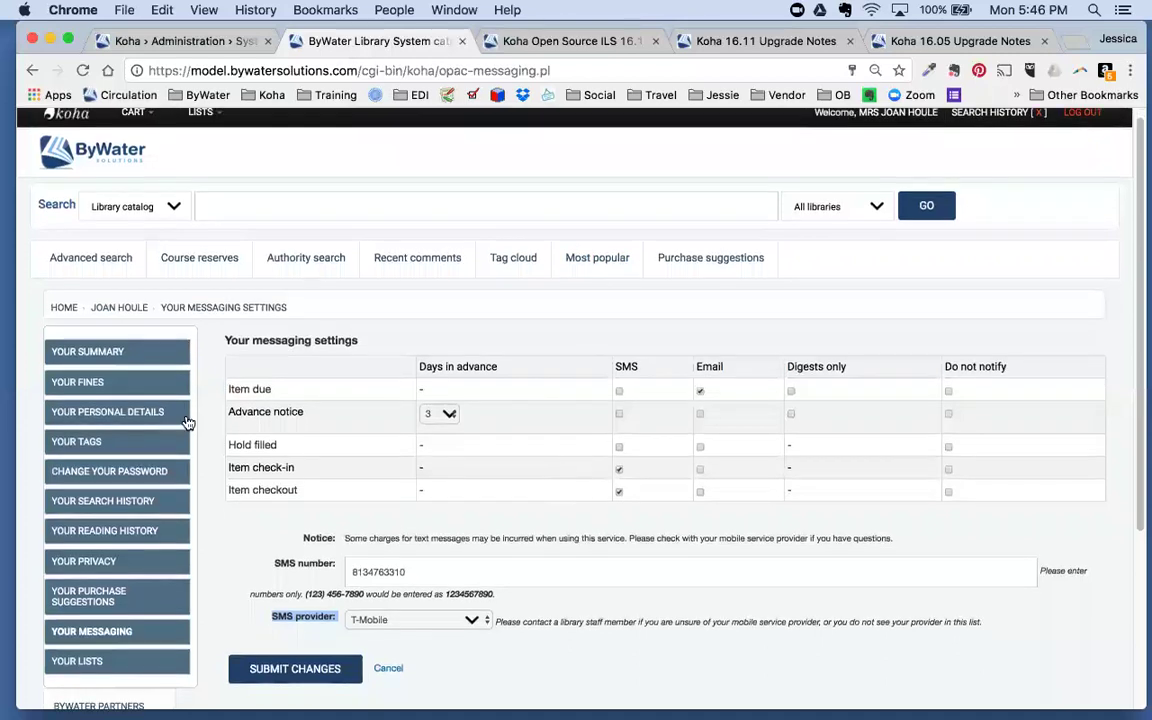
click(124, 385)
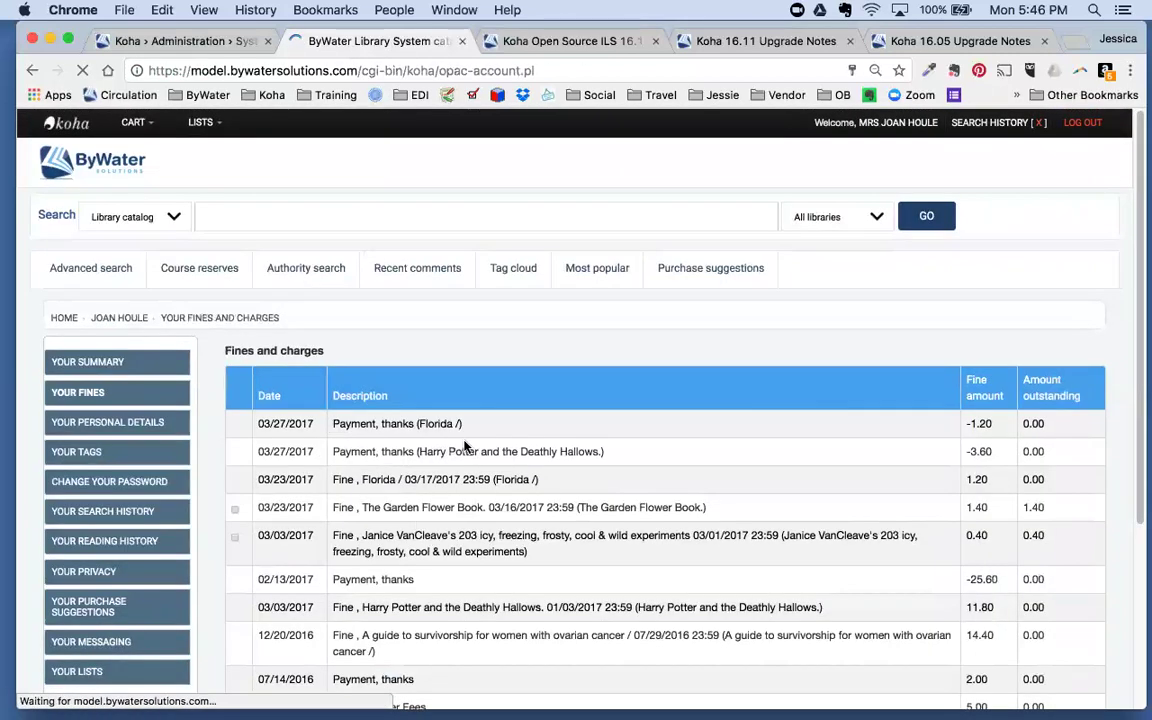
scroll(464, 446, down, 5)
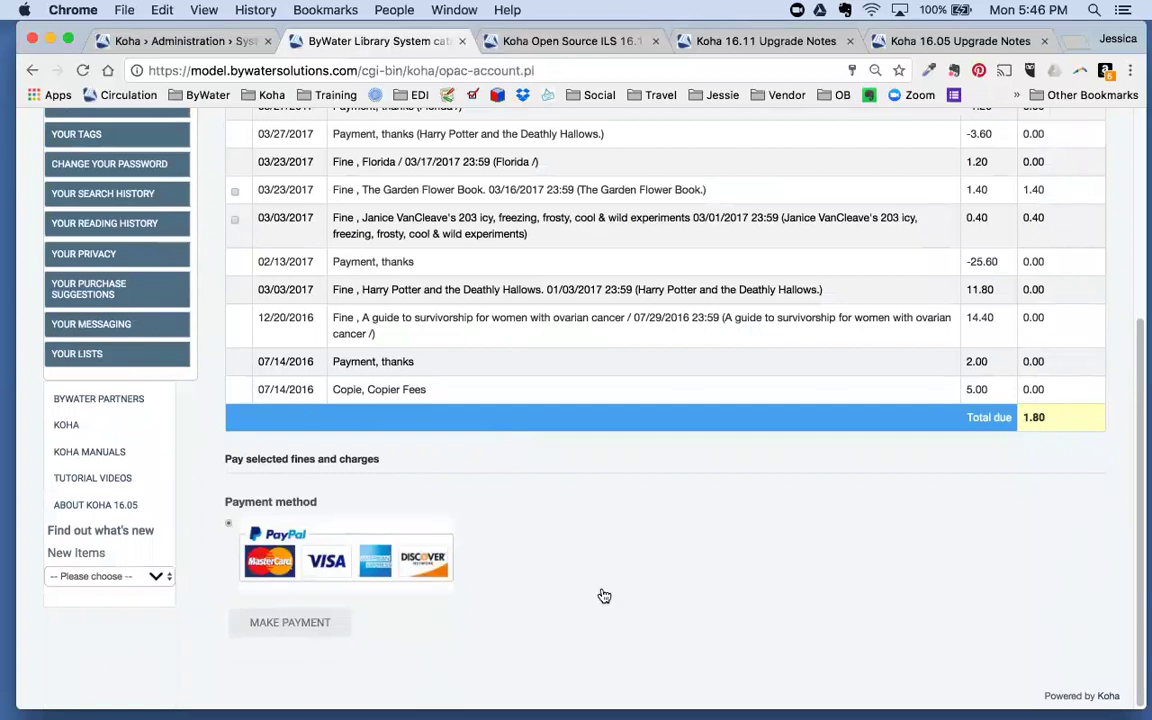
scroll(596, 591, up, 5)
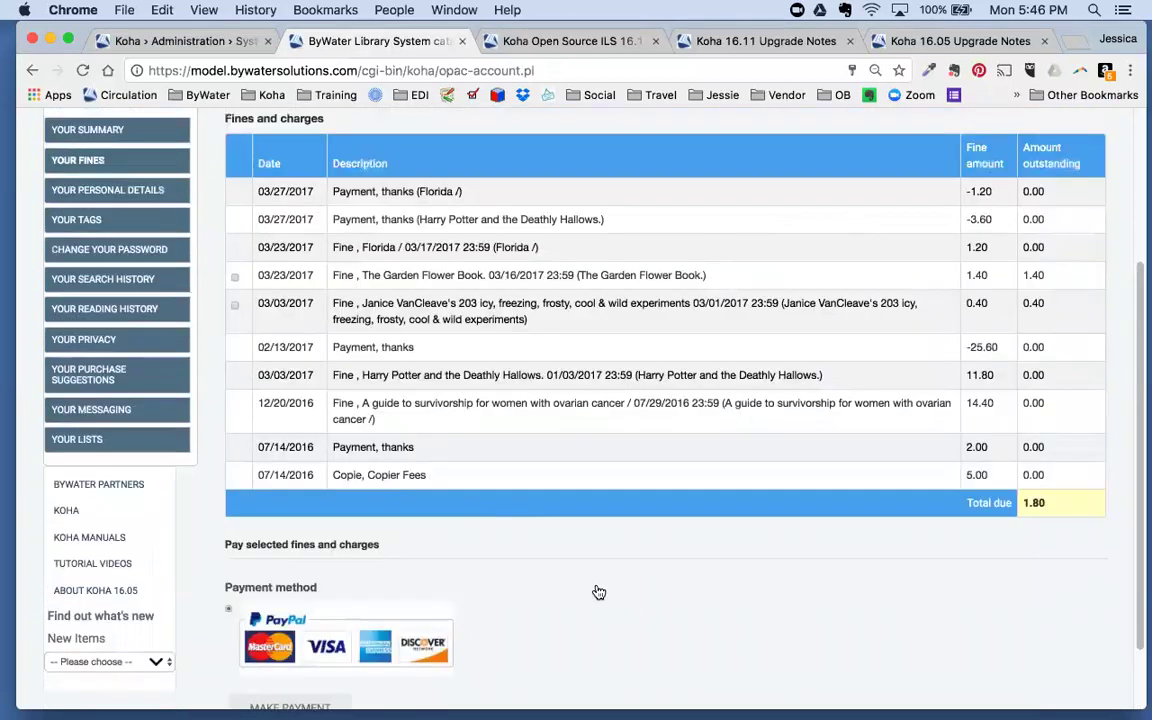
Step: Return to the staff client and inspect the EnablePayPalOpacPayments and PayPalSandboxMode options, keeping Allow and Sandbox
click(193, 42)
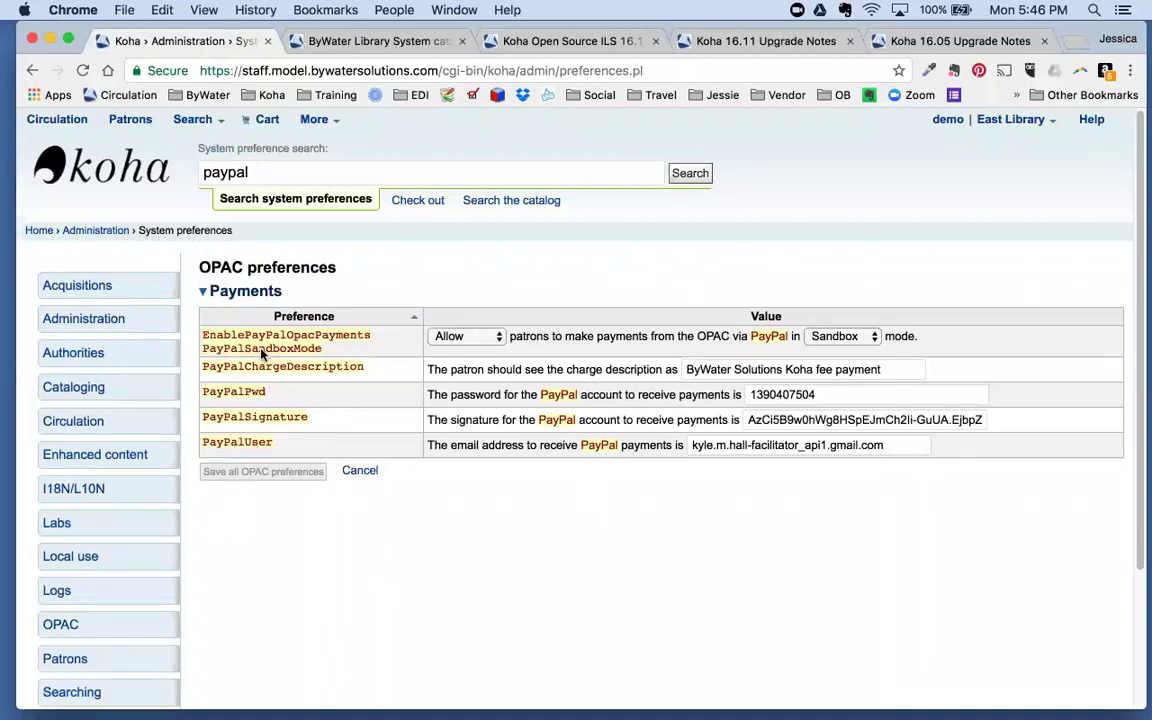
click(449, 341)
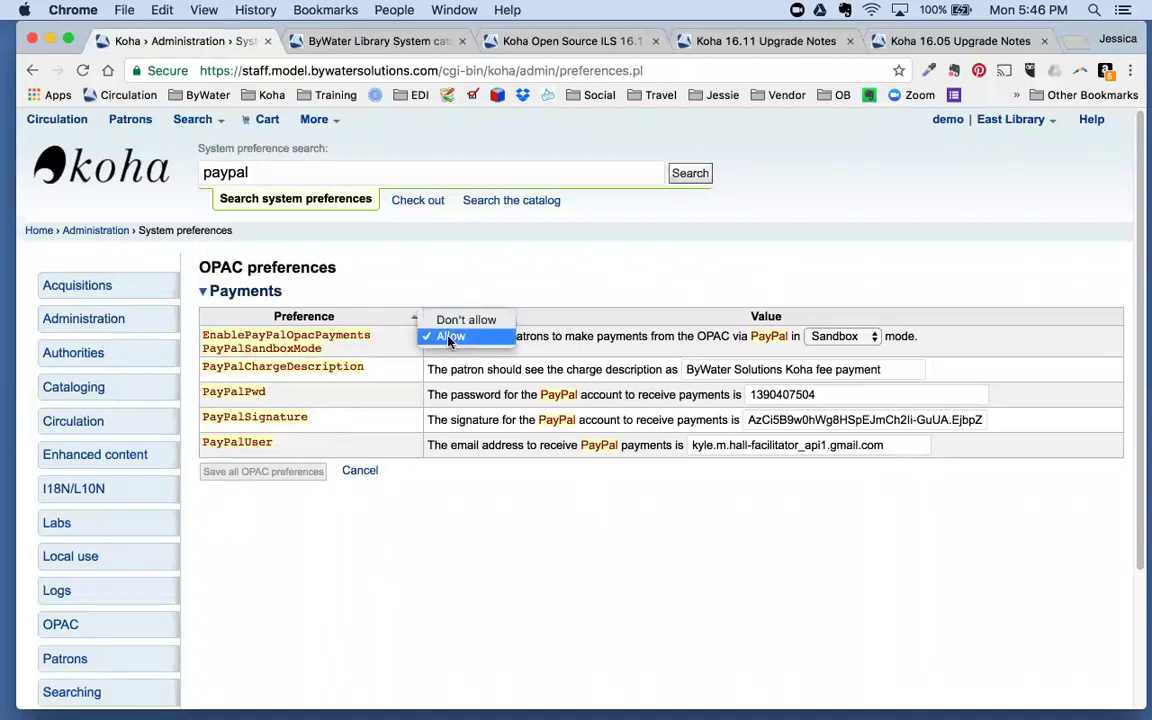
click(450, 334)
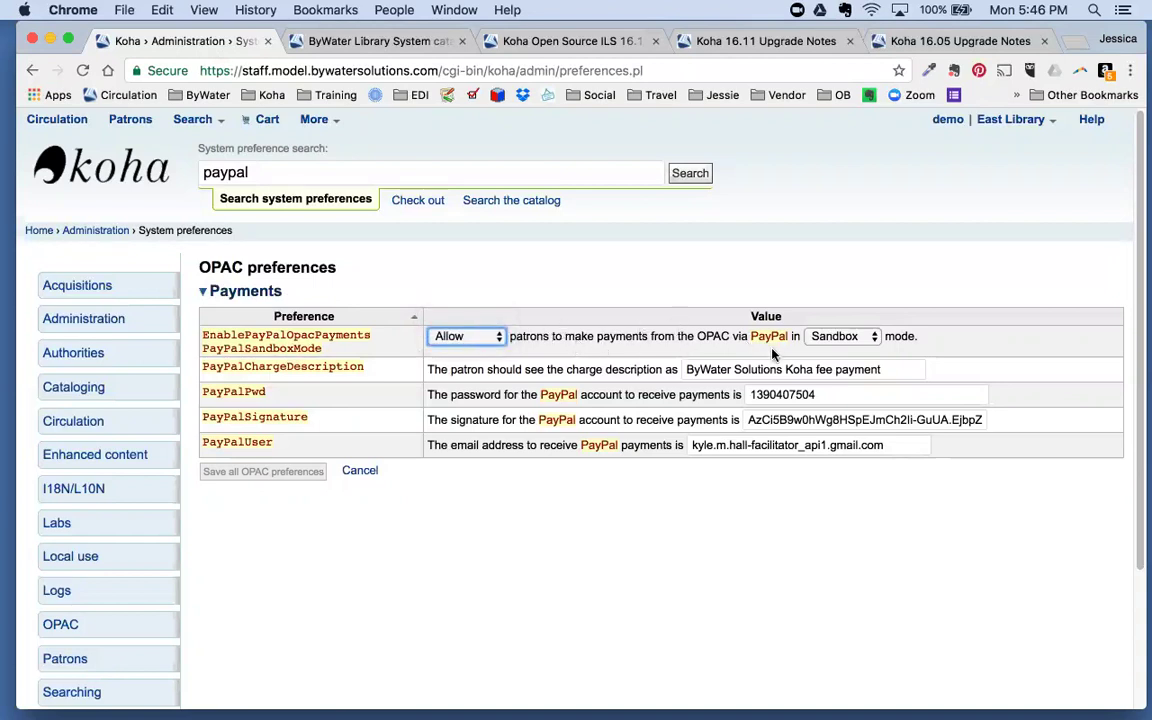
click(853, 339)
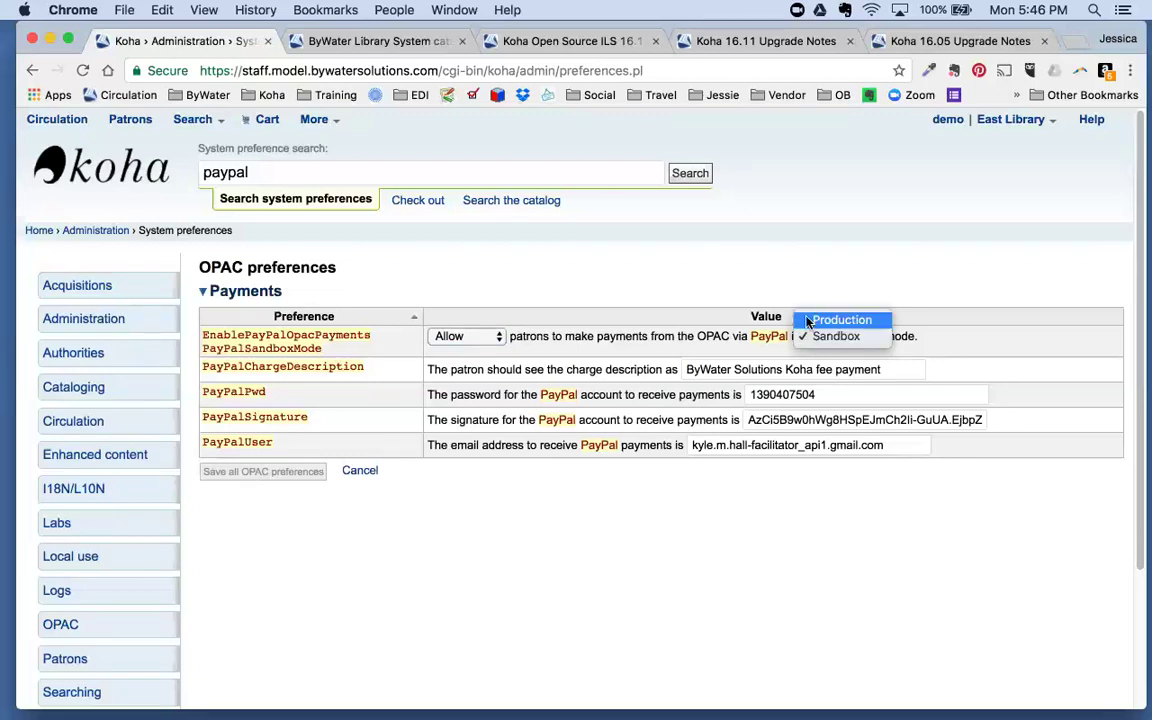
click(861, 244)
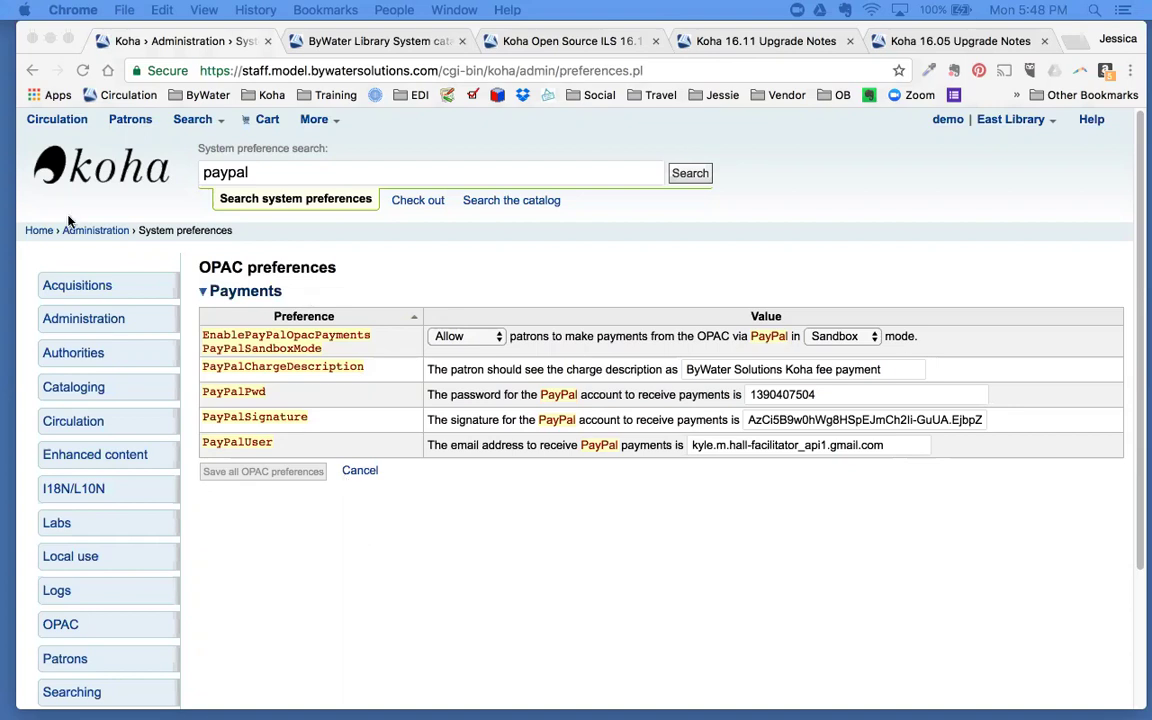
Step: Search the system preferences for "google"
double_click(268, 174)
key(BackSpace)
click(283, 172)
text(google)
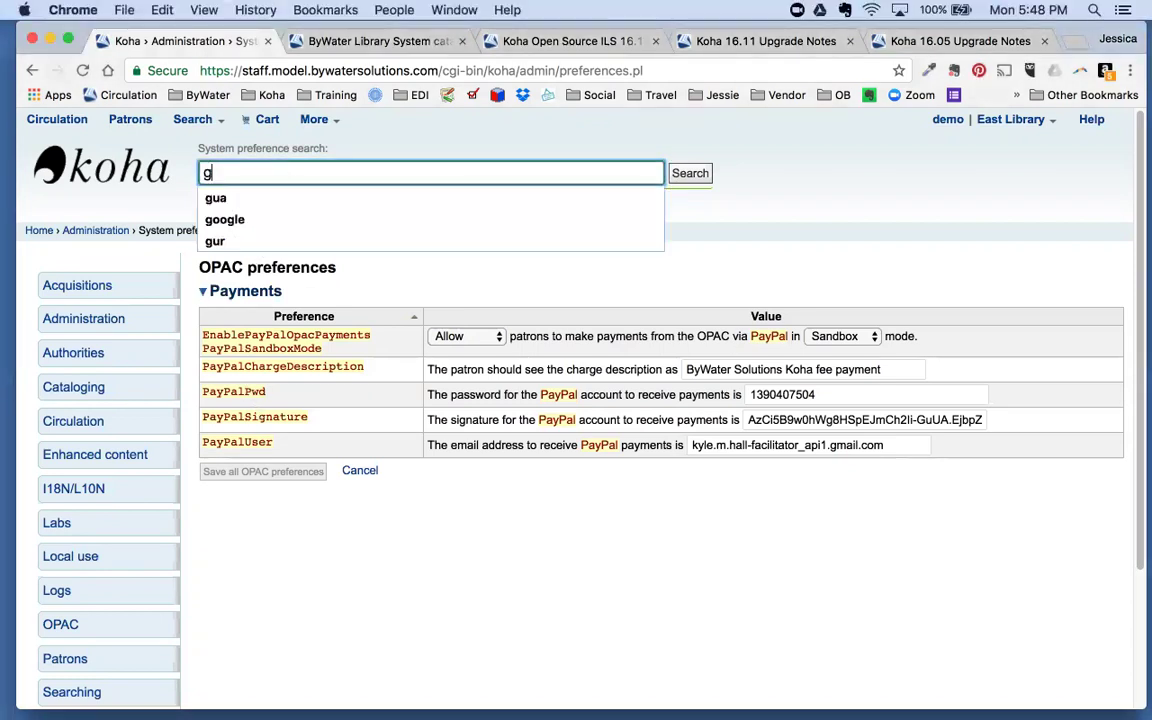
key(Return)
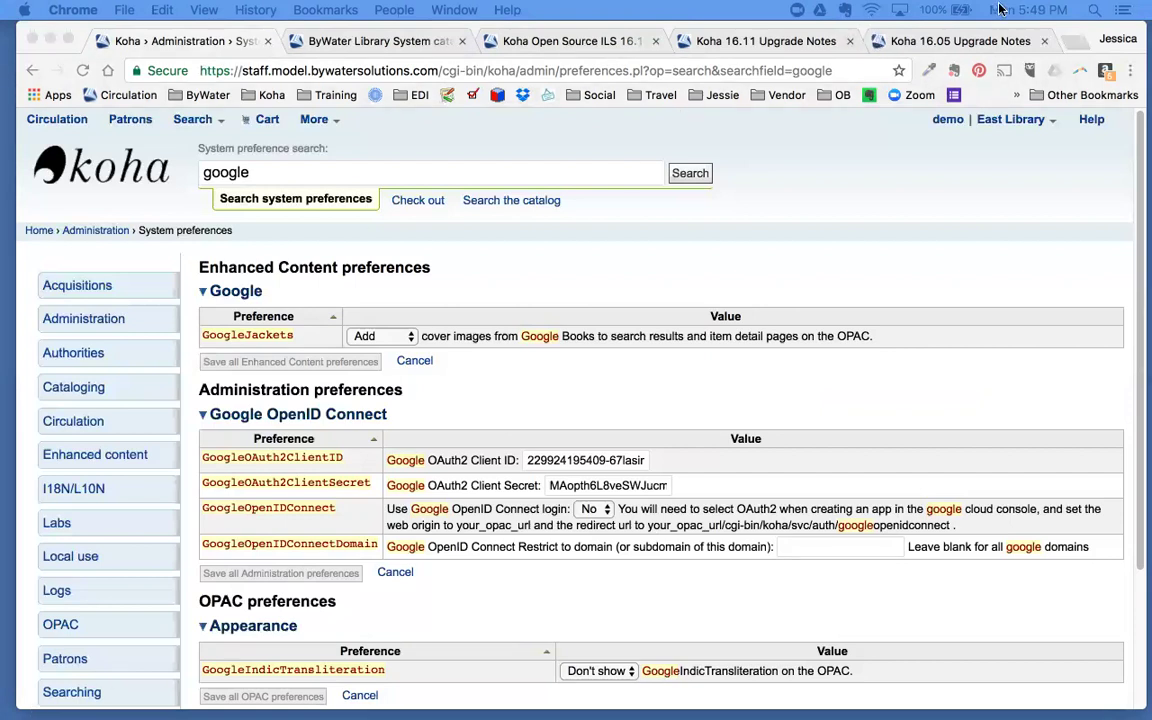
Step: Open the Koha 16.05 manual's GoogleOAuth2ClientSecret entry in a new browser tab and view the GoogleOpenIDConnect setup instructions
key(super+t)
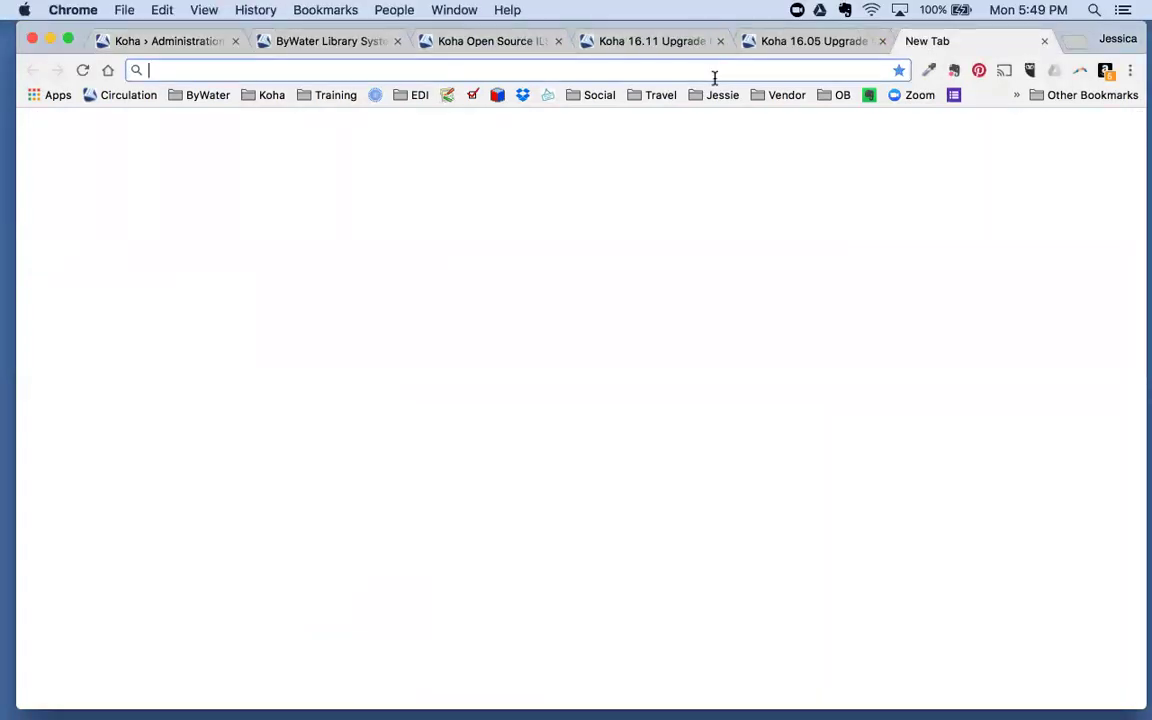
text(http://manual.koha-community.org/16.05/en/administration.html#GoogleOAuth2ClientSecret)
key(Return)
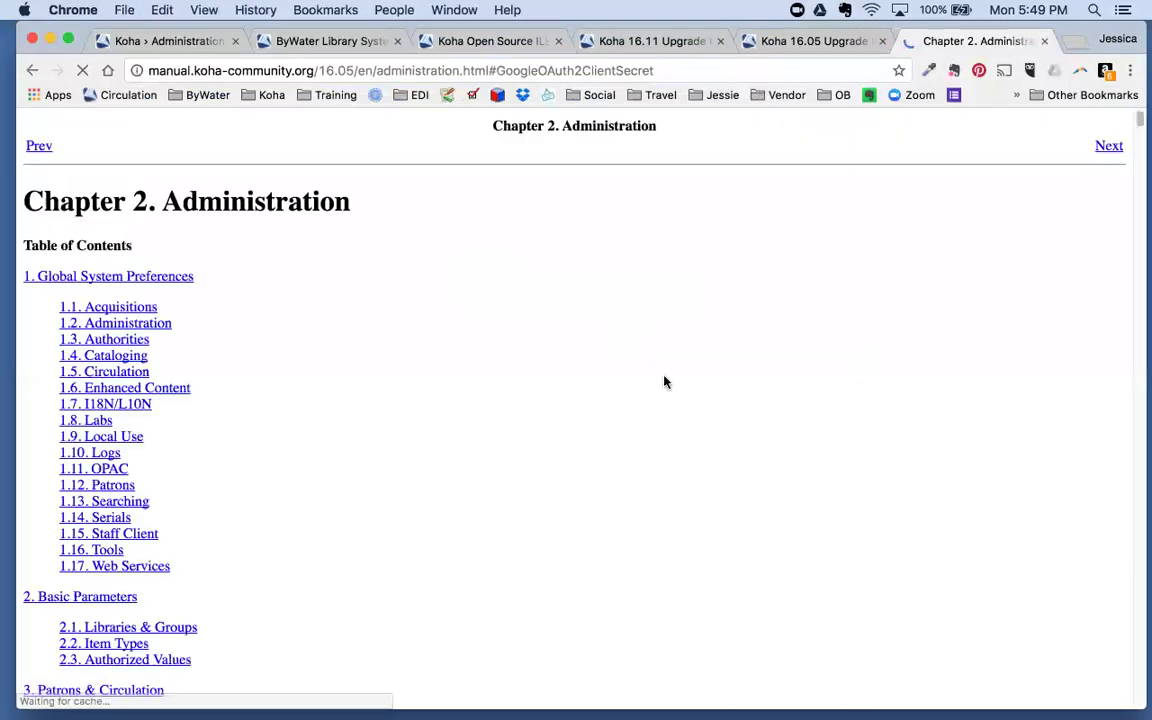
scroll(515, 462, down, 3)
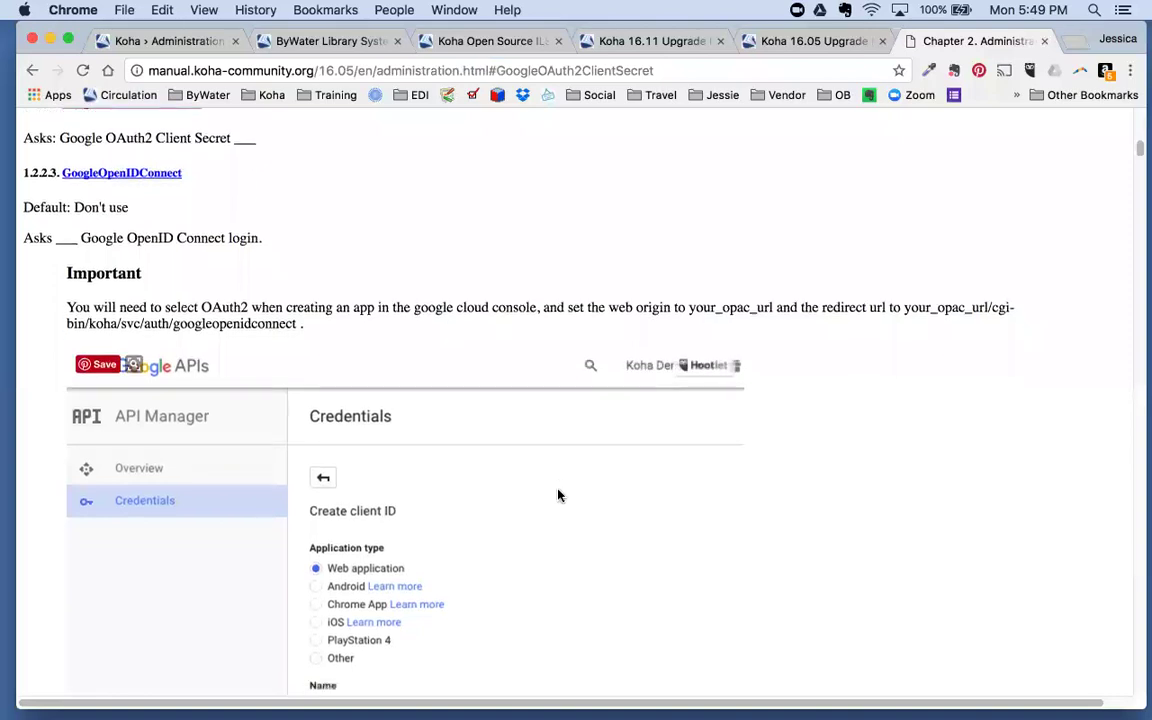
Step: Read the rest of the manual's GoogleOpenIDConnect setup example and the GoogleOpenIDConnectDomain entry
scroll(763, 477, down, 1)
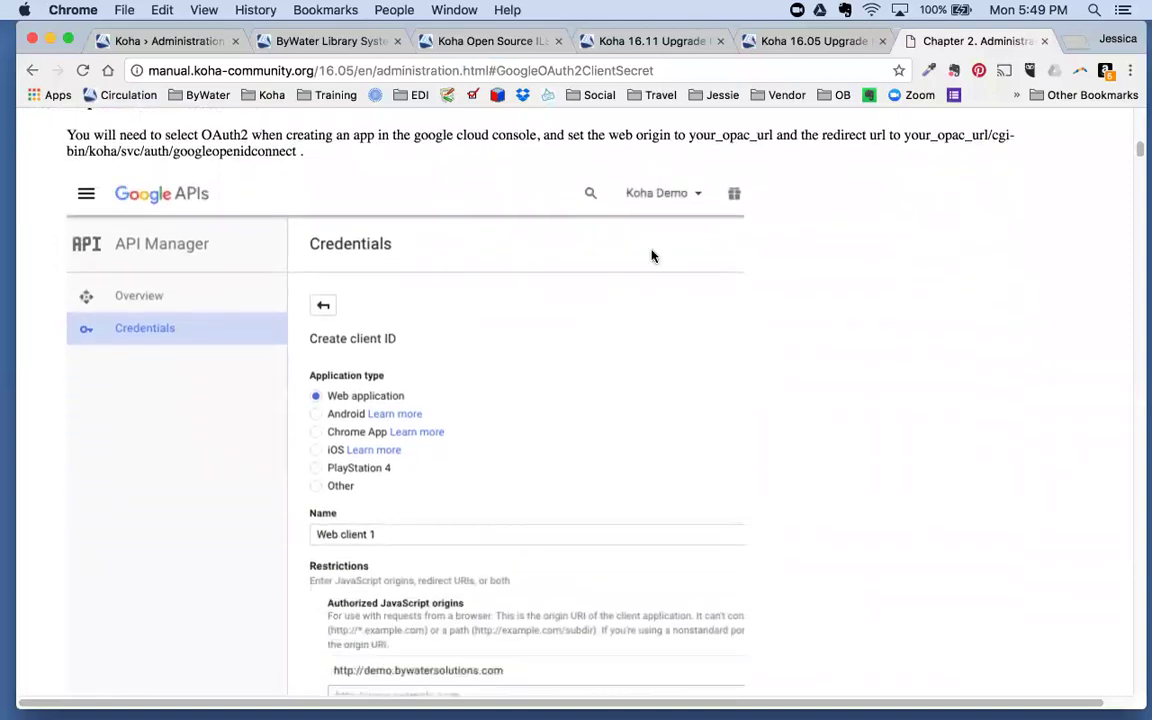
scroll(745, 640, down, 5)
scroll(745, 635, down, 8)
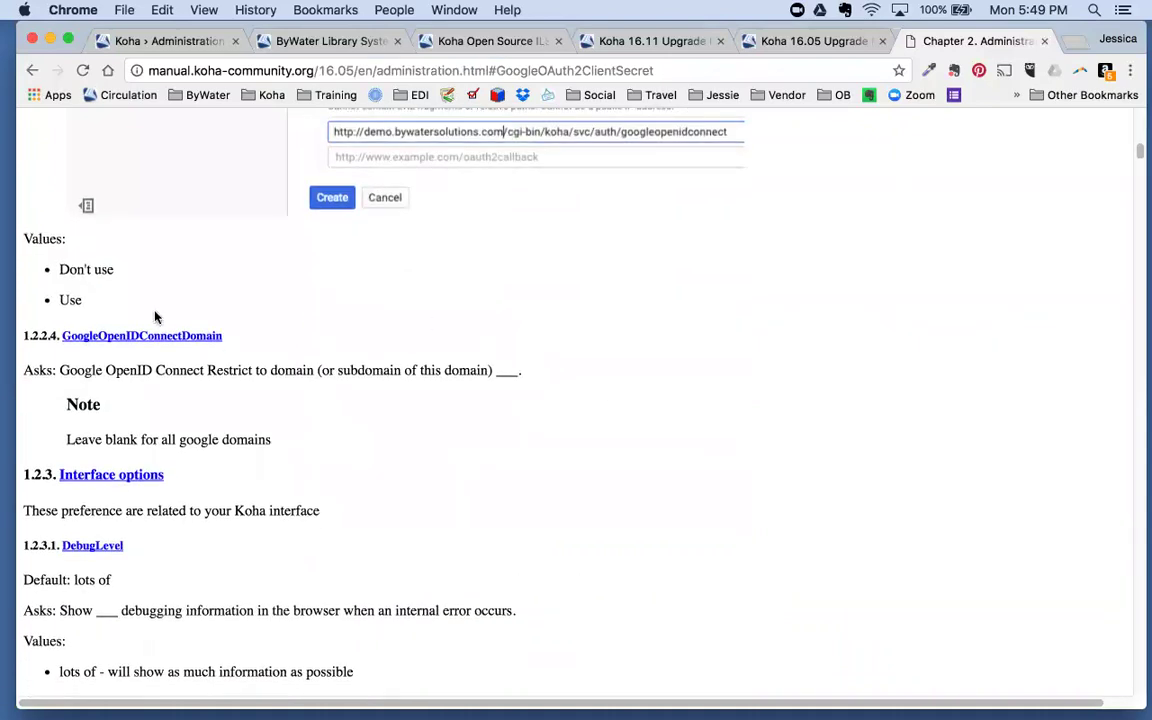
scroll(484, 496, down, 1)
scroll(484, 496, down, 5)
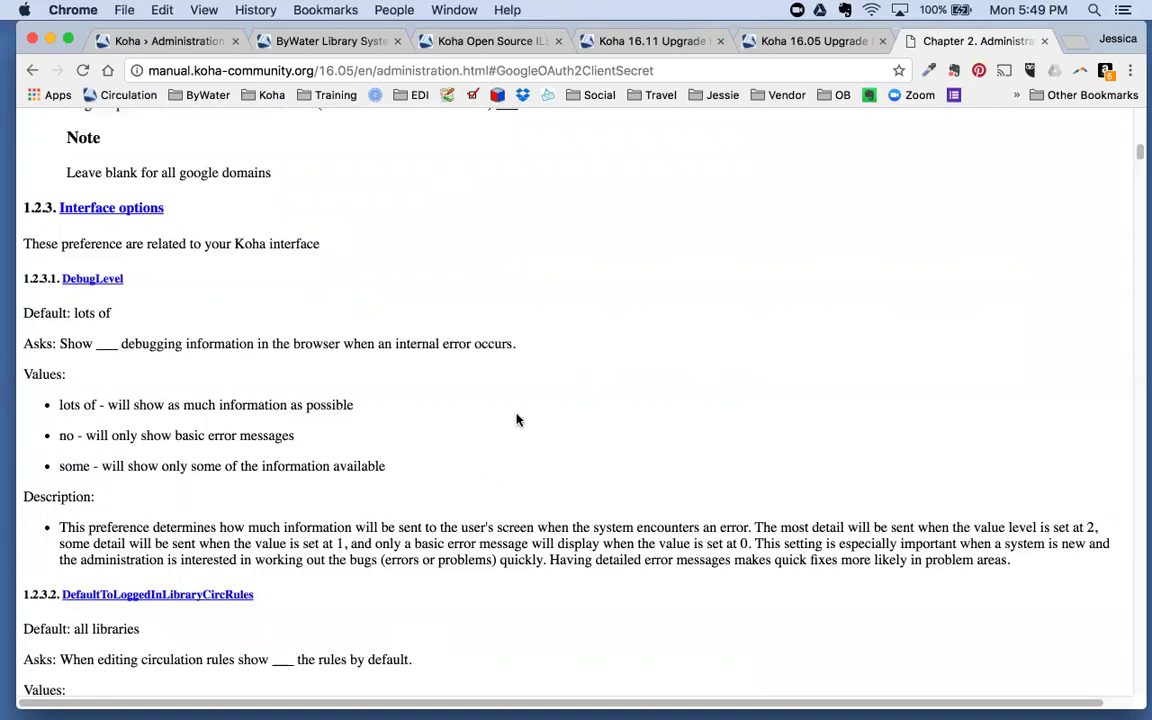
Step: Return to the staff client and review the Google OpenID Connect preferences in the "google" search results
click(329, 45)
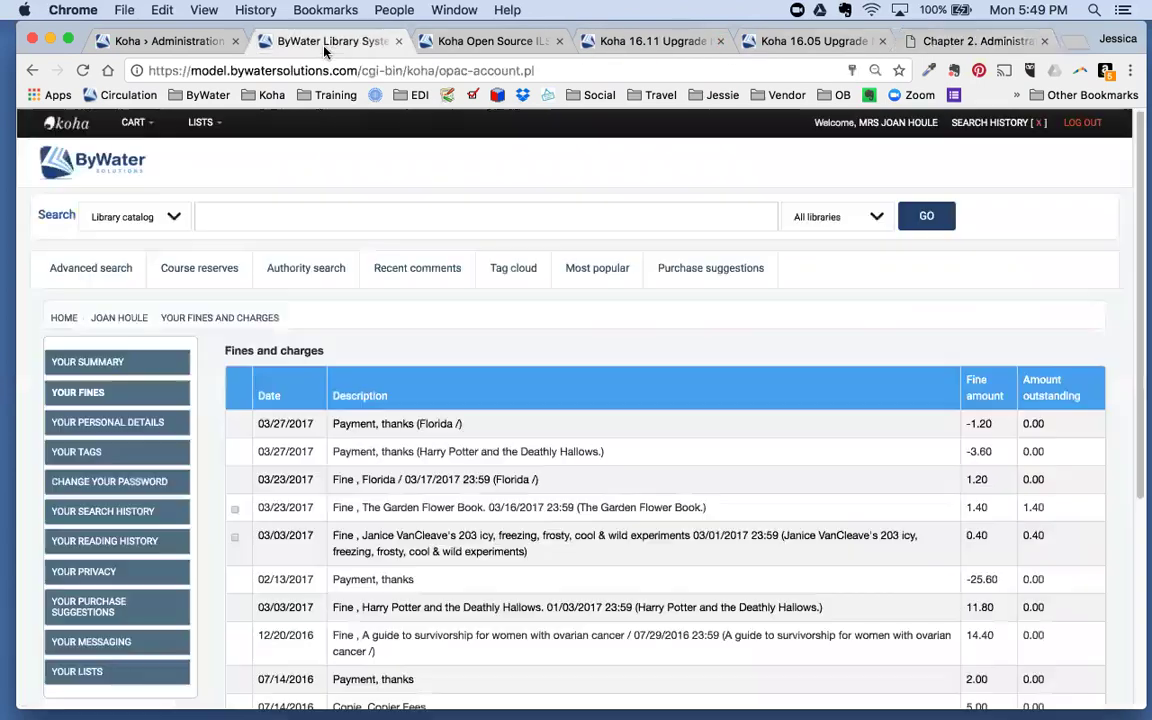
click(155, 43)
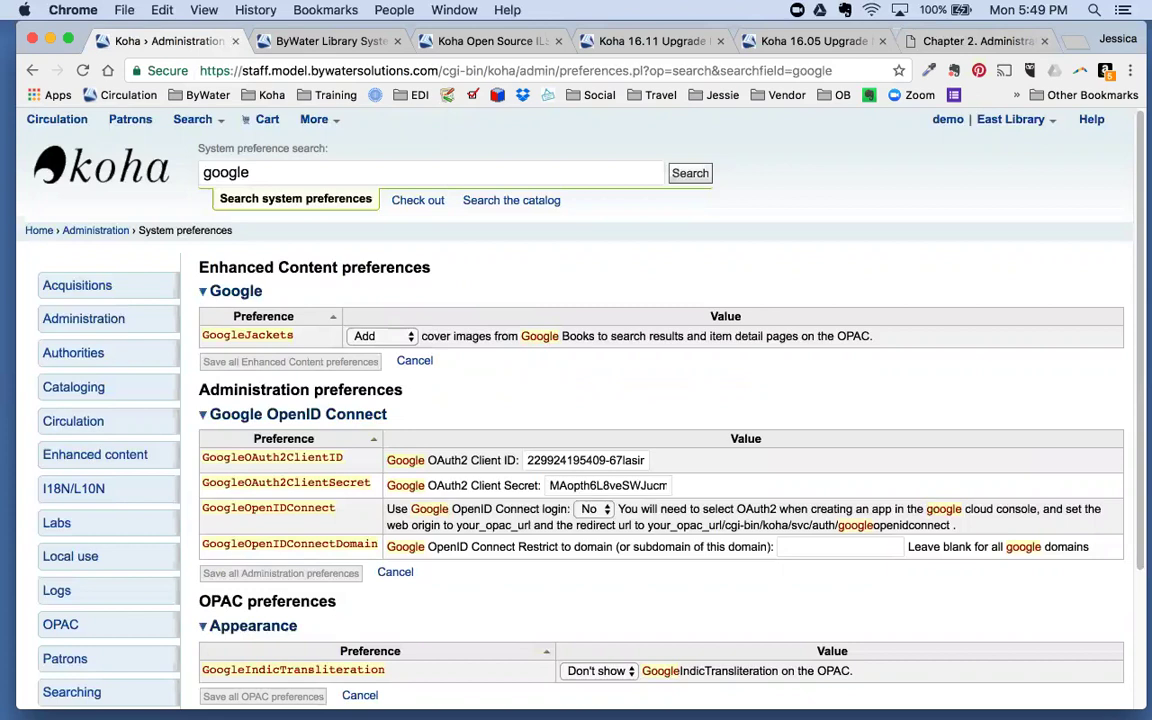
scroll(313, 397, down, 2)
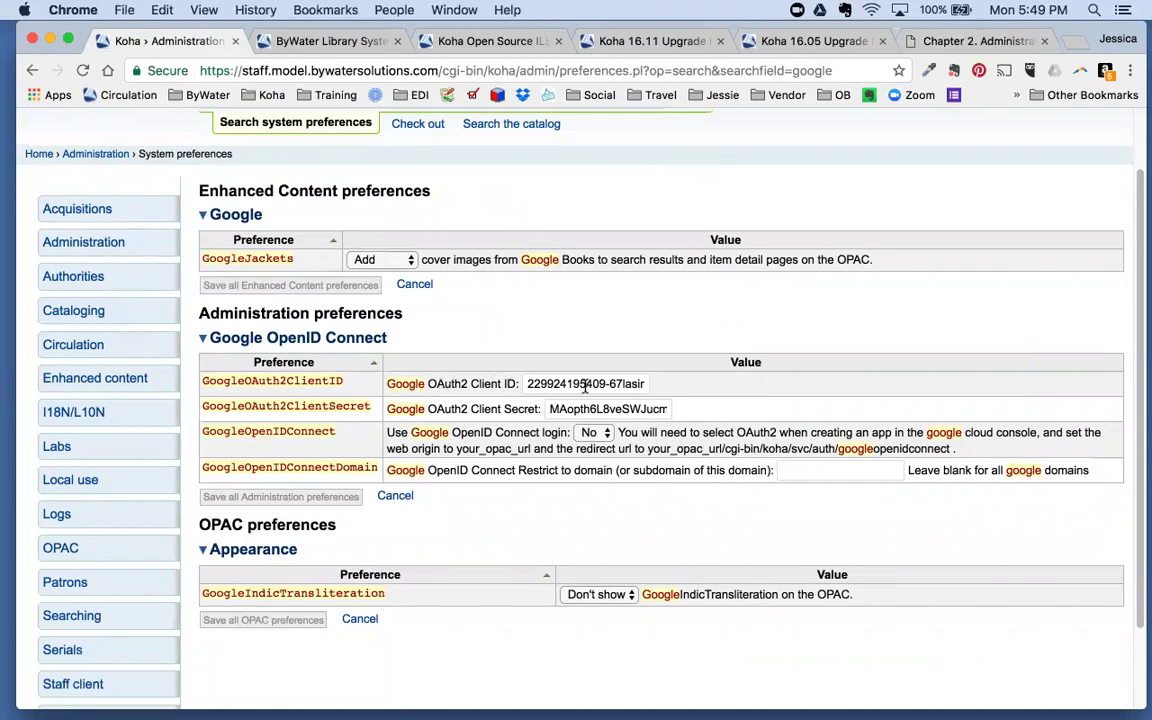
scroll(510, 430, down, 3)
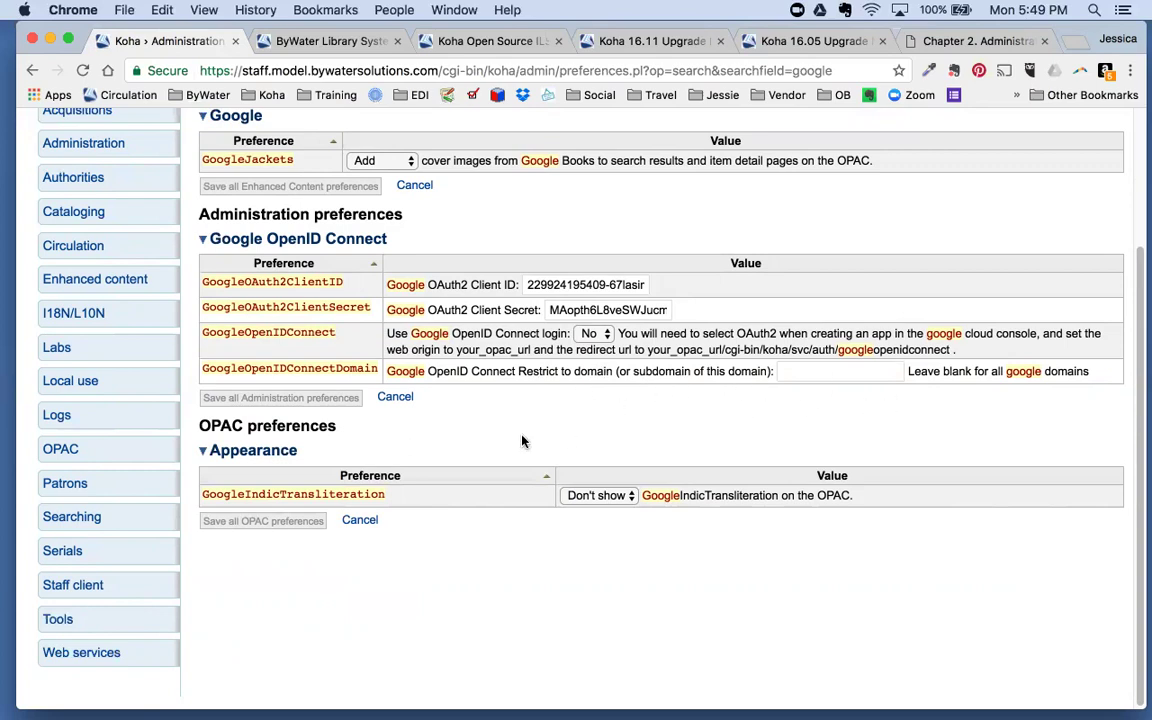
scroll(521, 437, up, 1)
scroll(521, 437, up, 2)
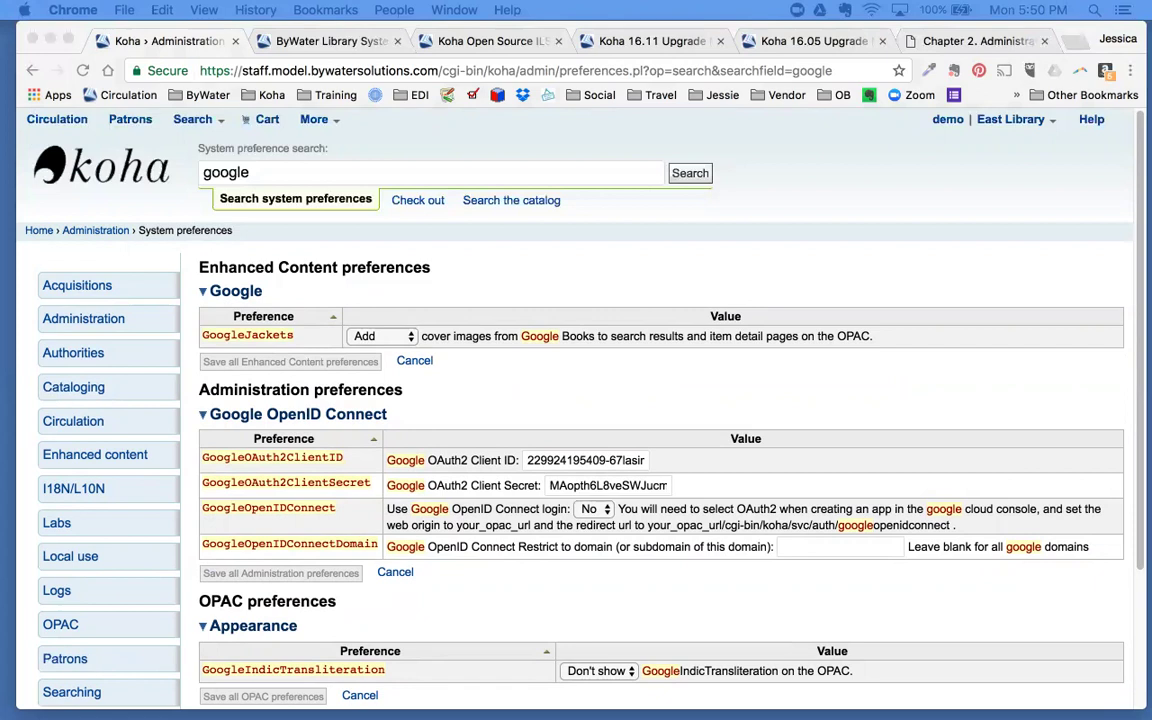
Step: Search the system preferences for "article" and inspect the ArticleRequests options, keeping Enable
double_click(301, 171)
text(article)
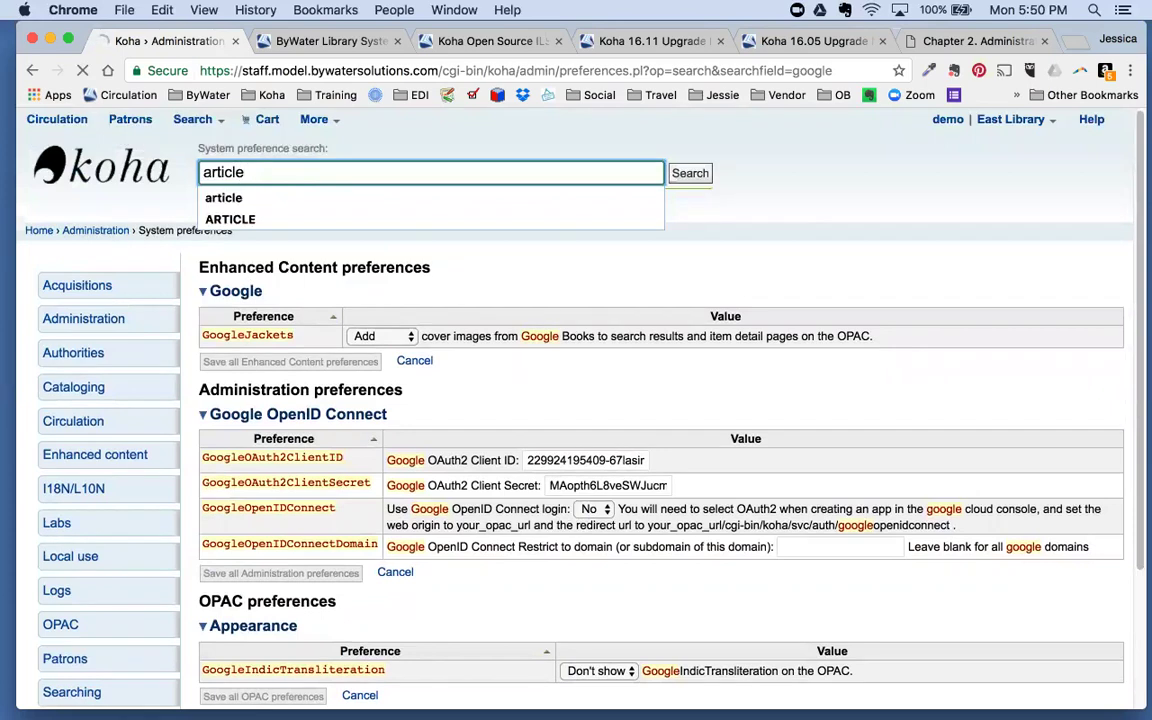
key(Return)
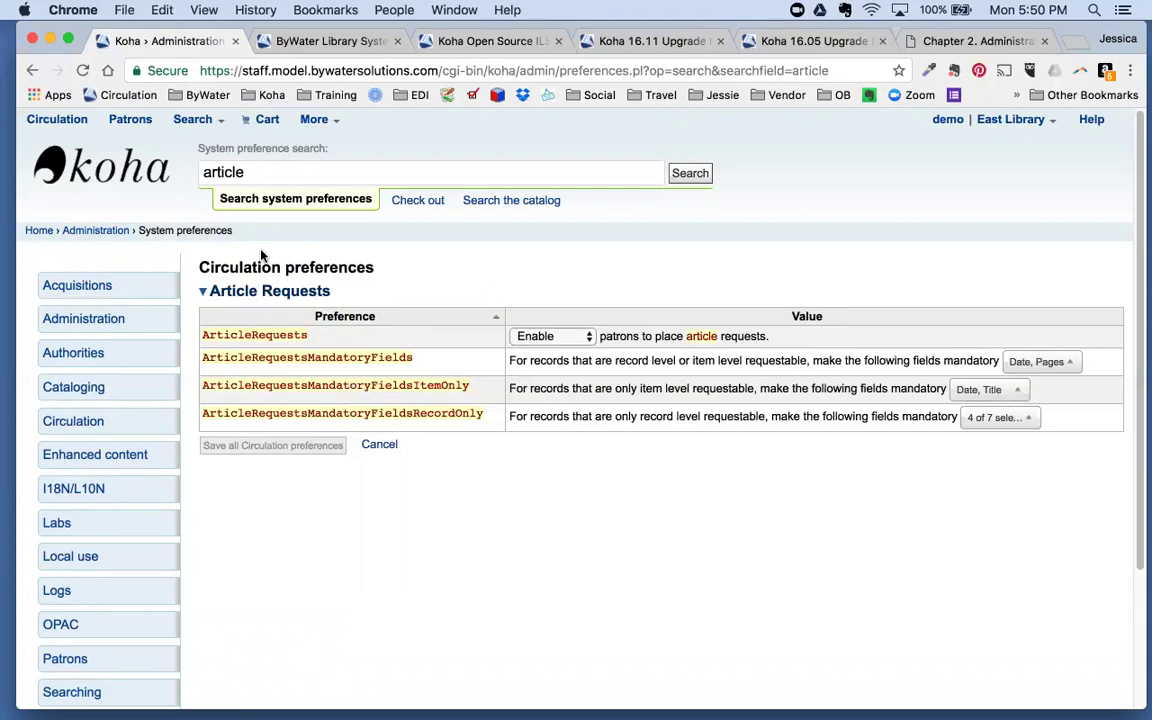
click(540, 337)
click(546, 338)
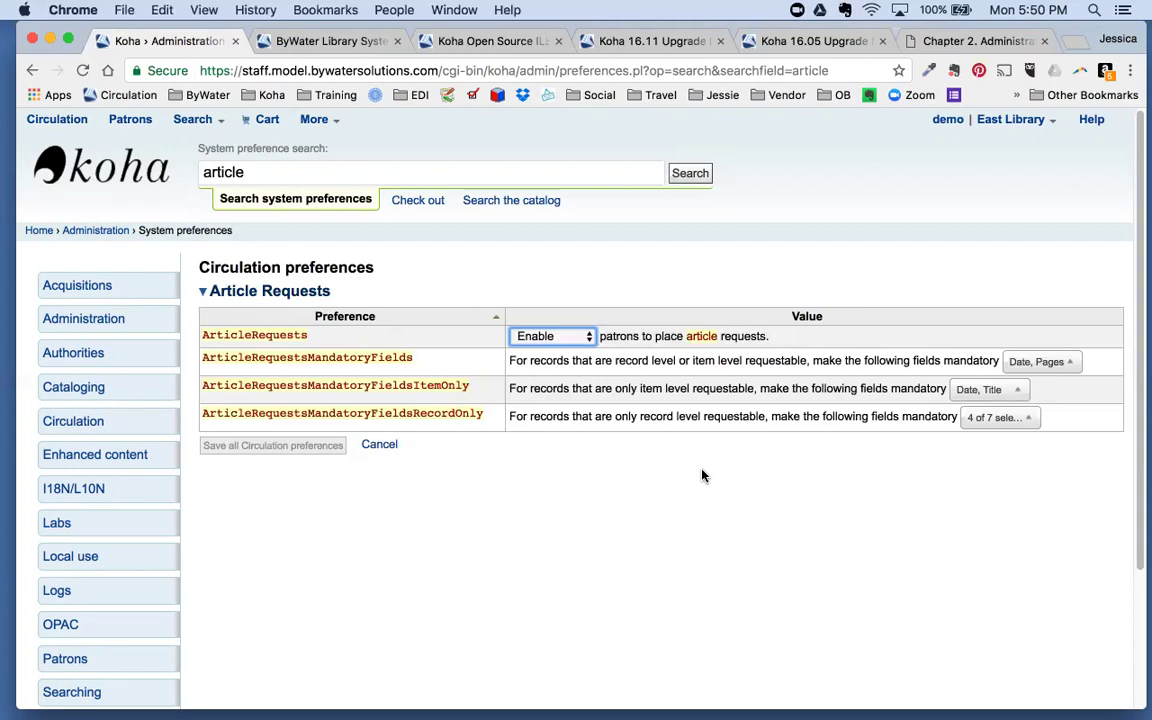
Step: Switch to the OPAC, search the library catalog for "consumer" and look through the results for article request options
click(310, 42)
click(239, 218)
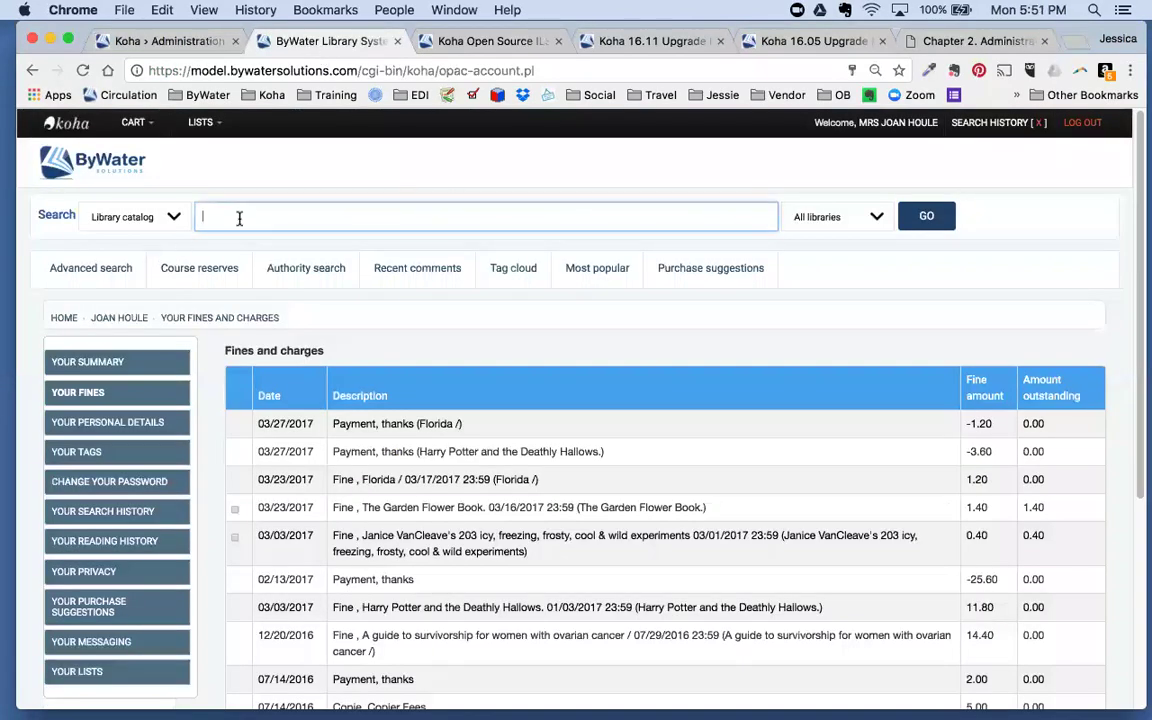
text(consumer)
key(Return)
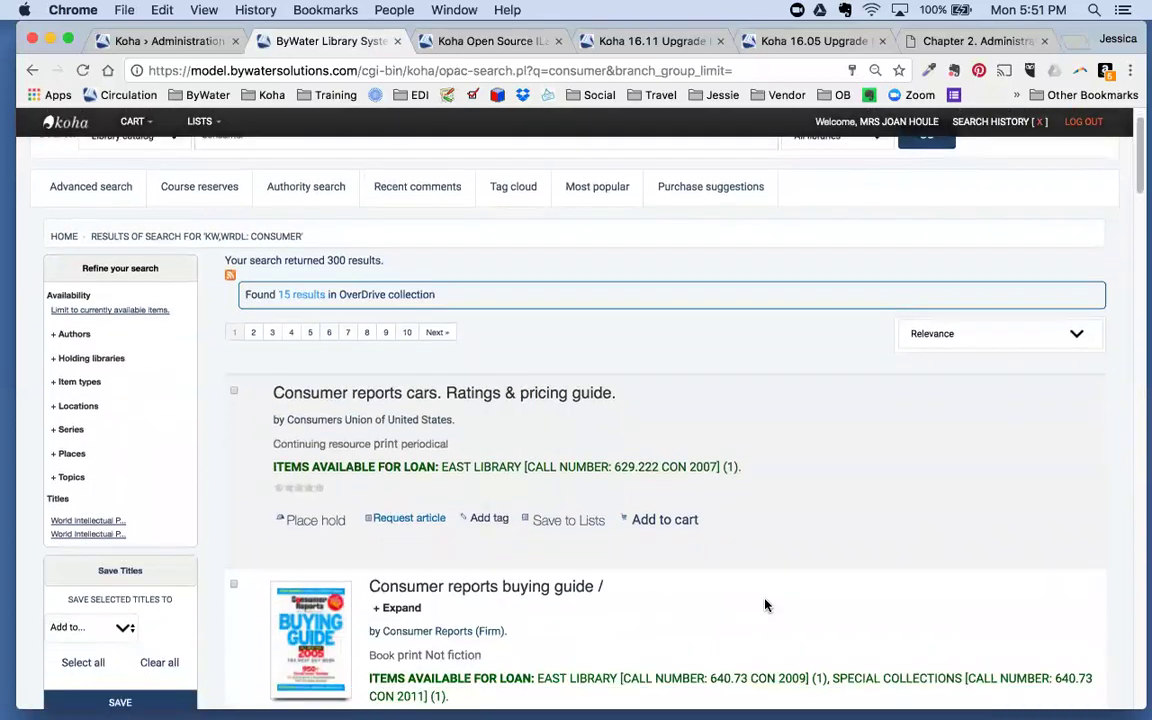
scroll(765, 590, down, 5)
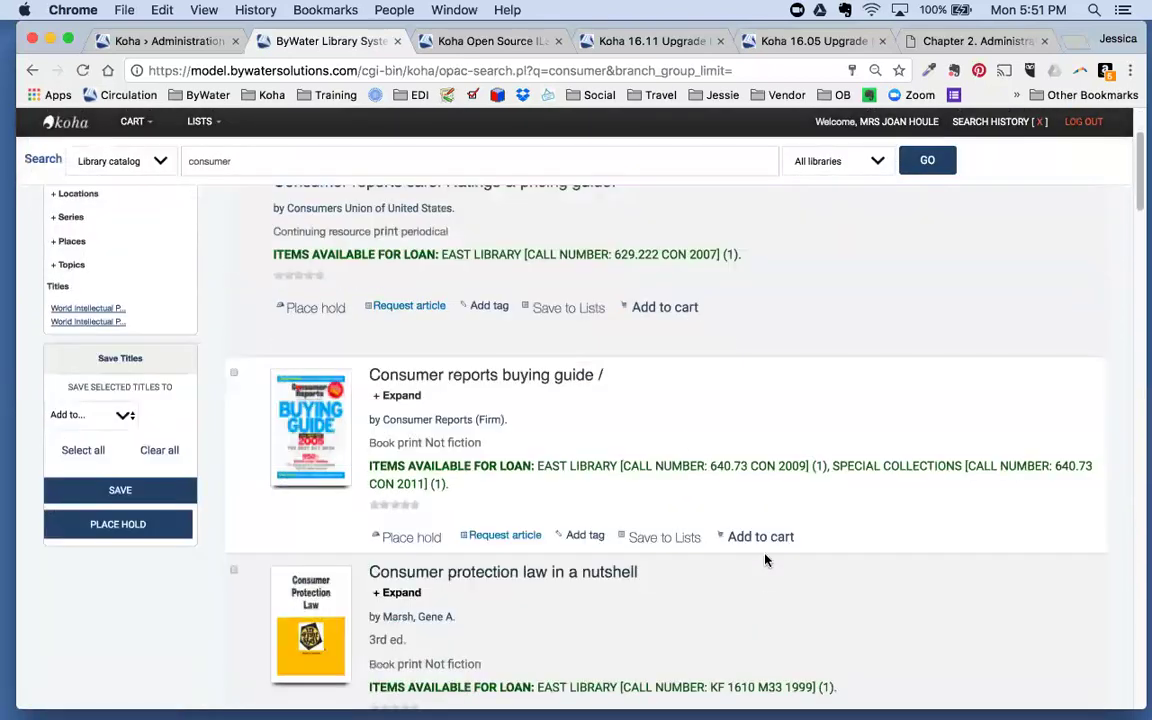
Step: Open the Consumer reports buying guide record and examine its article request form down to the item selection
click(478, 379)
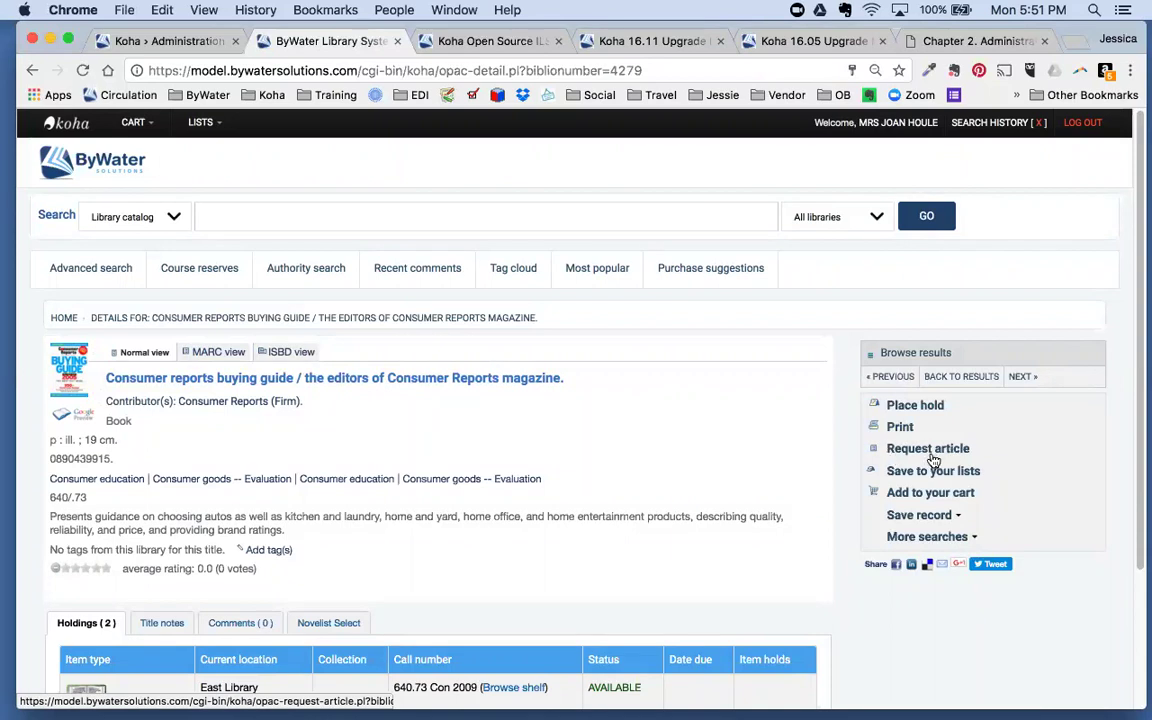
click(903, 450)
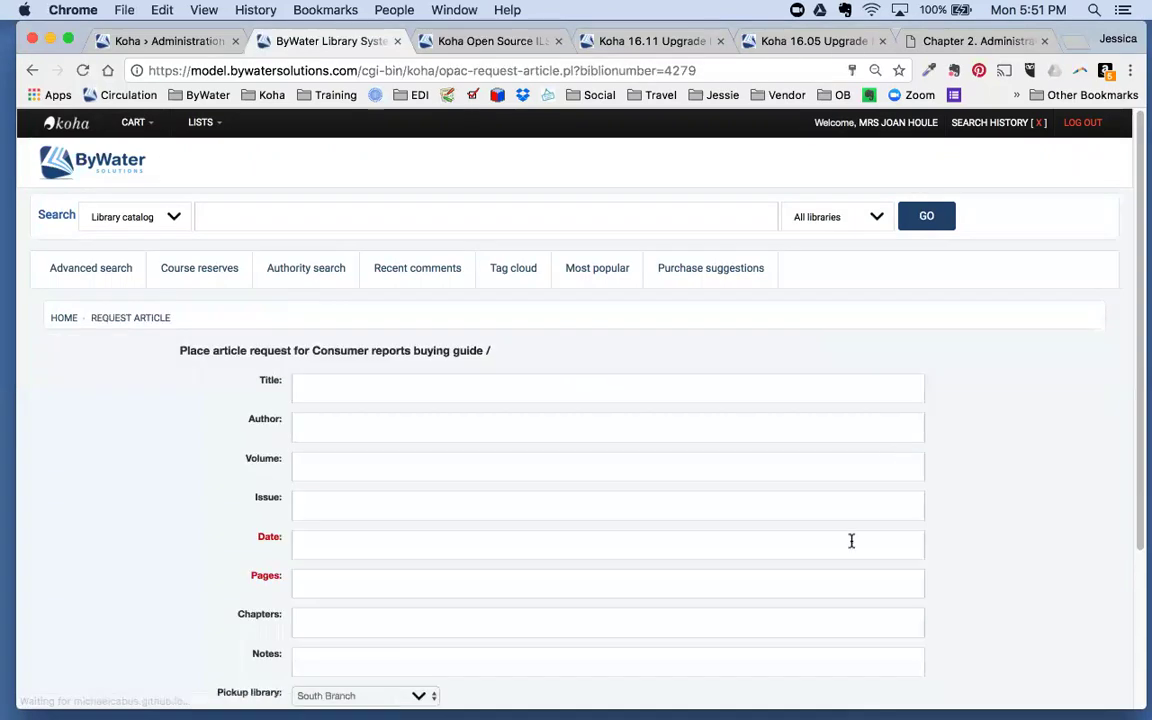
scroll(876, 566, down, 1)
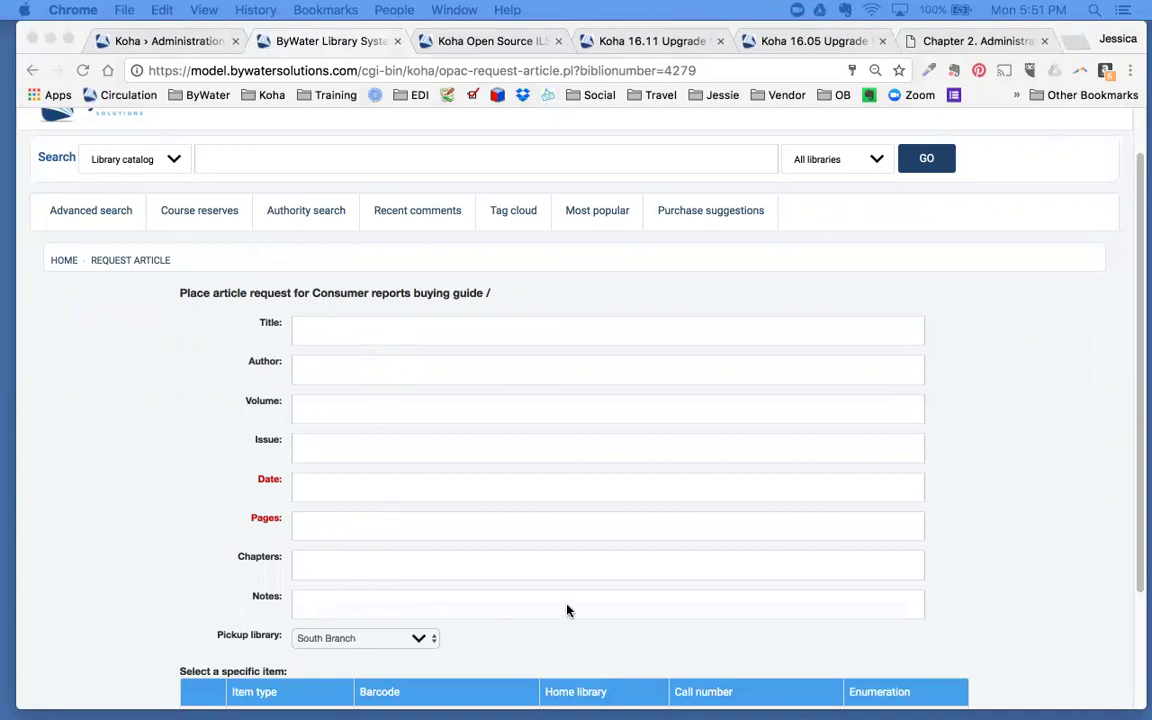
scroll(563, 590, down, 2)
scroll(519, 400, down, 2)
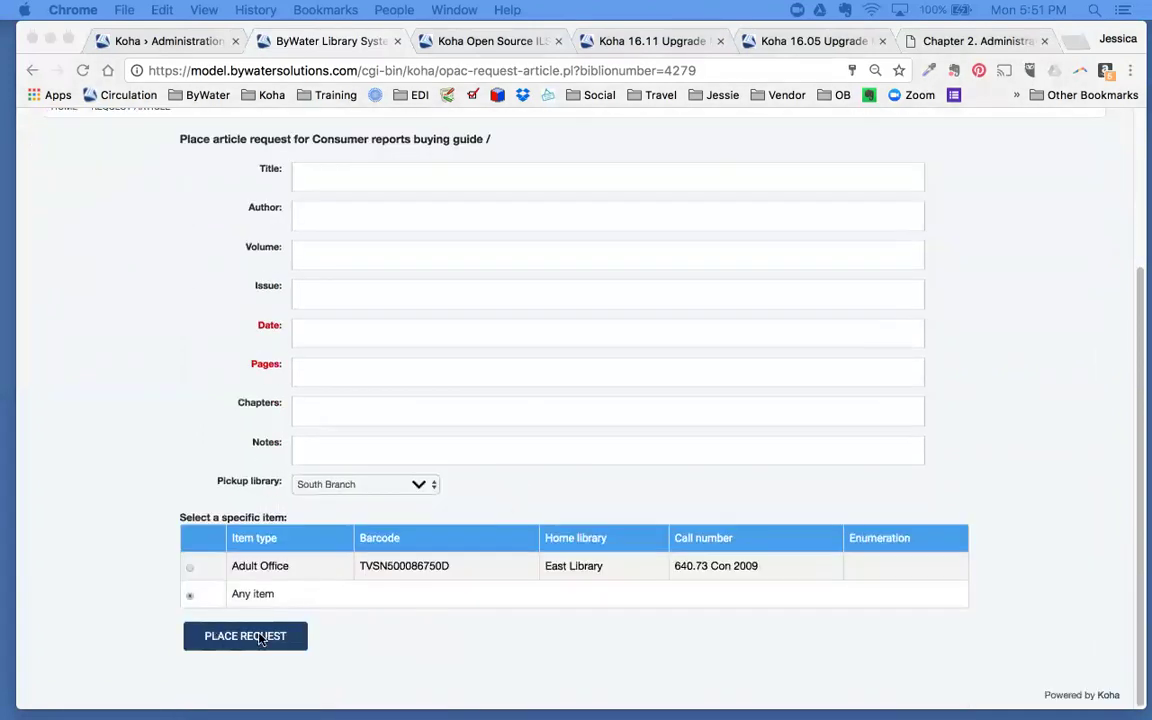
Step: Return to the staff client and inspect the mandatory field choices of the three ArticleRequestsMandatoryFields preferences without changing them
click(183, 46)
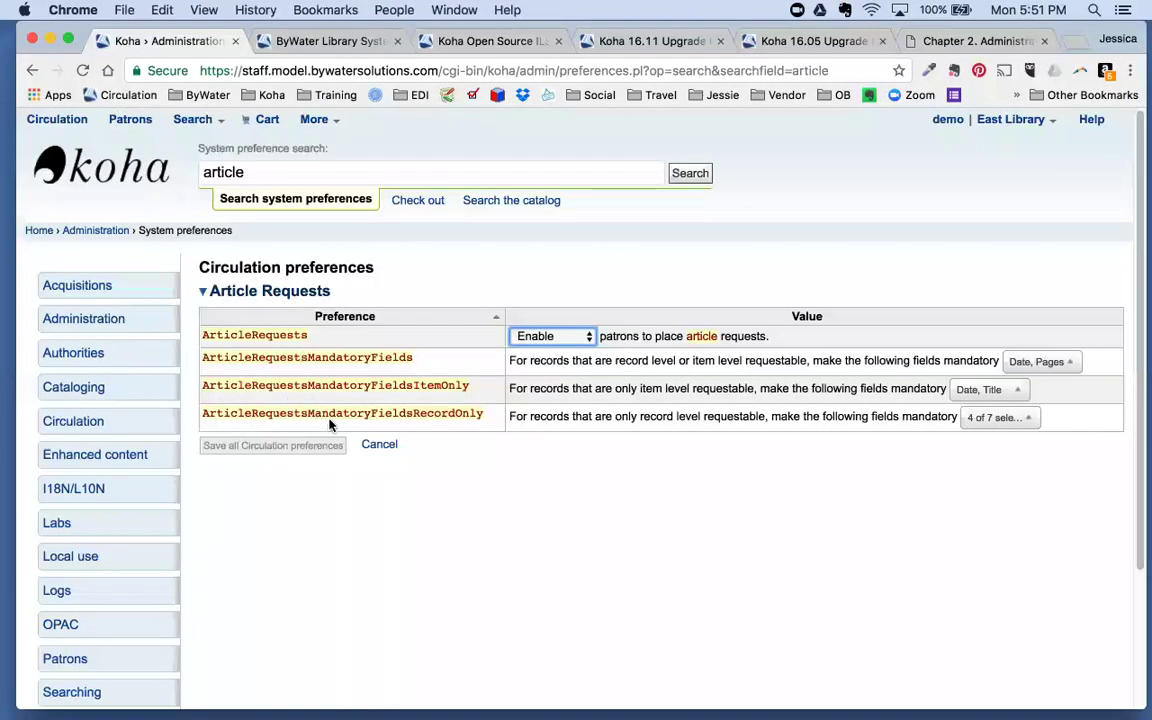
click(1055, 366)
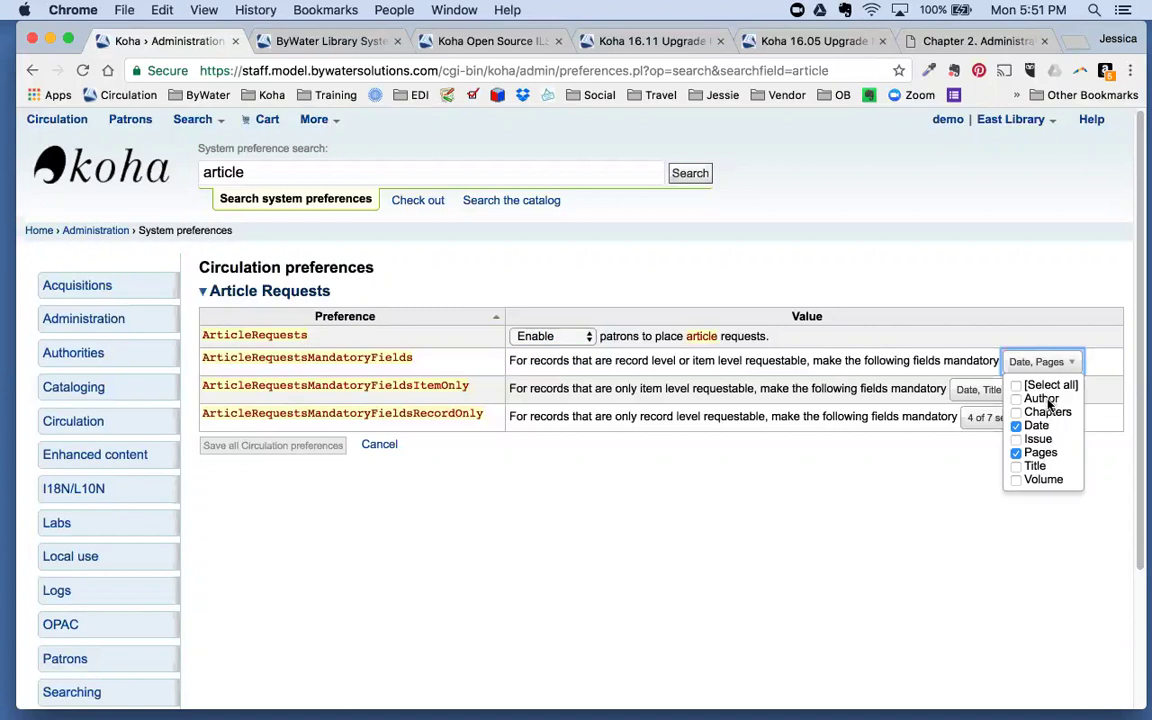
click(793, 403)
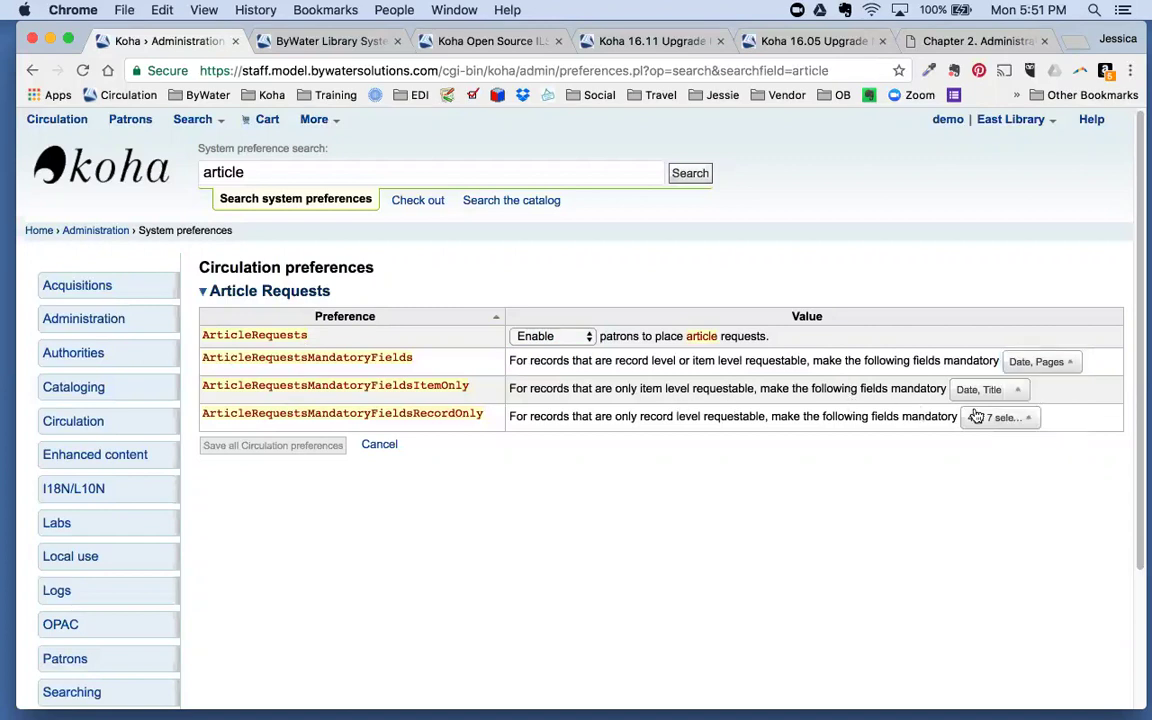
click(1016, 390)
click(860, 428)
click(1020, 419)
click(795, 413)
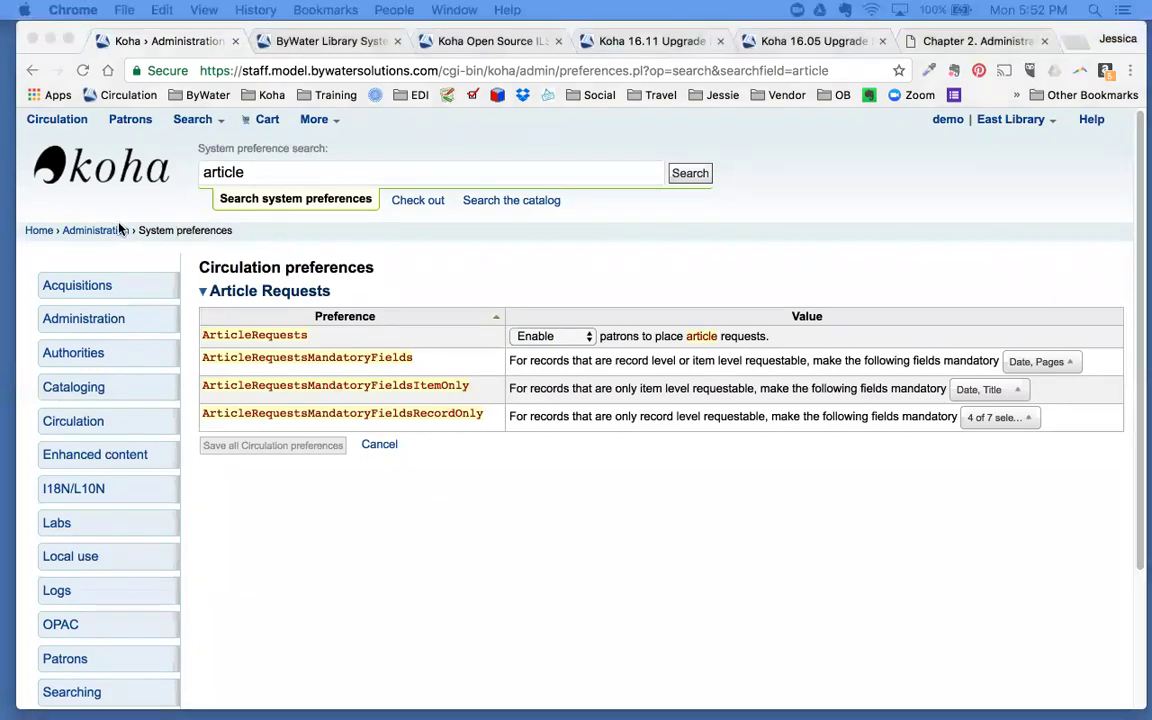
Step: Open the circulation and fines rules from Koha administration and view the rules table for all libraries
click(113, 232)
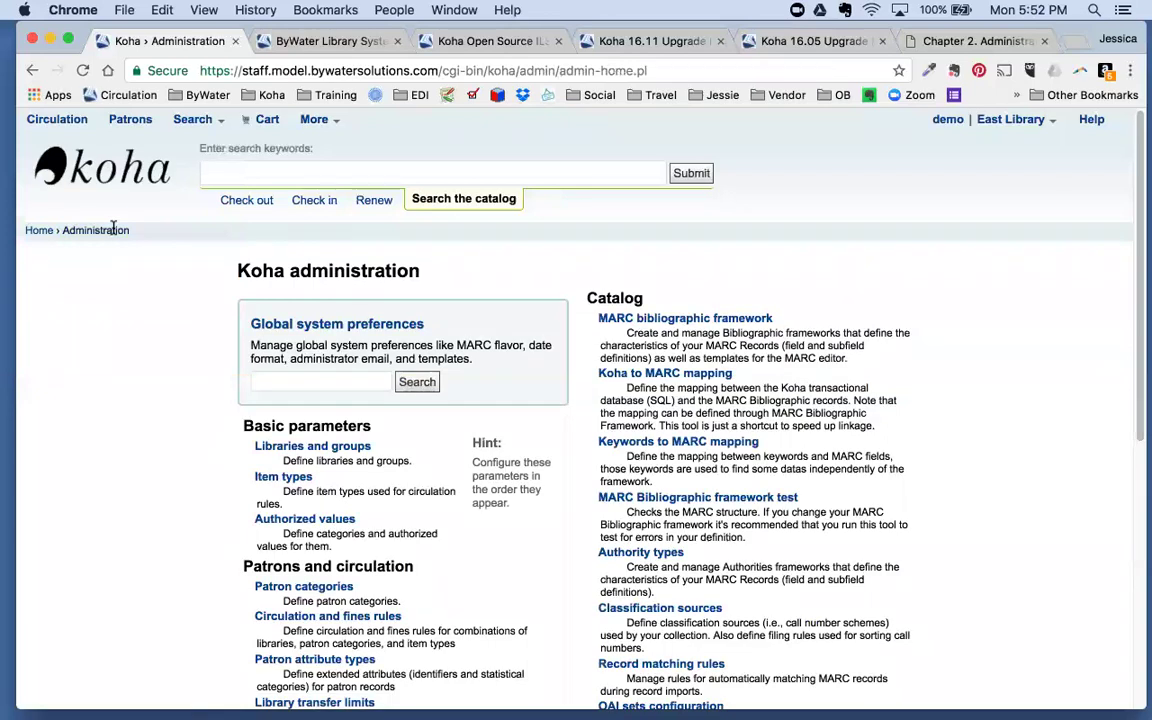
scroll(446, 458, down, 3)
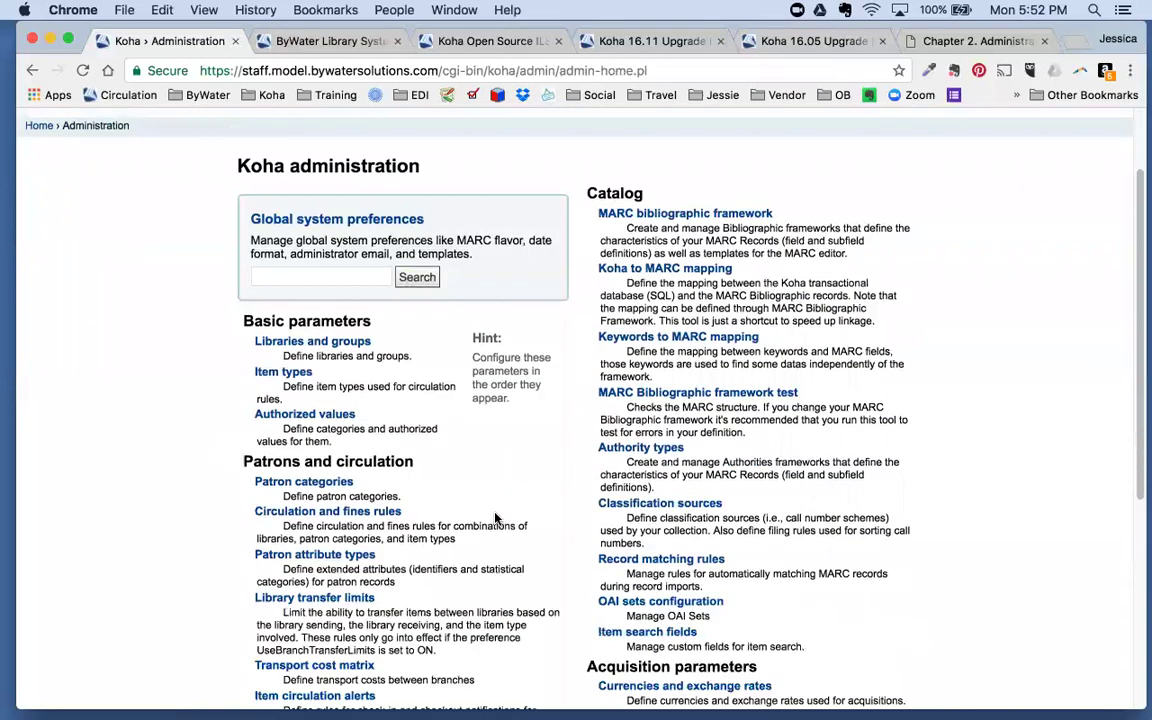
click(376, 508)
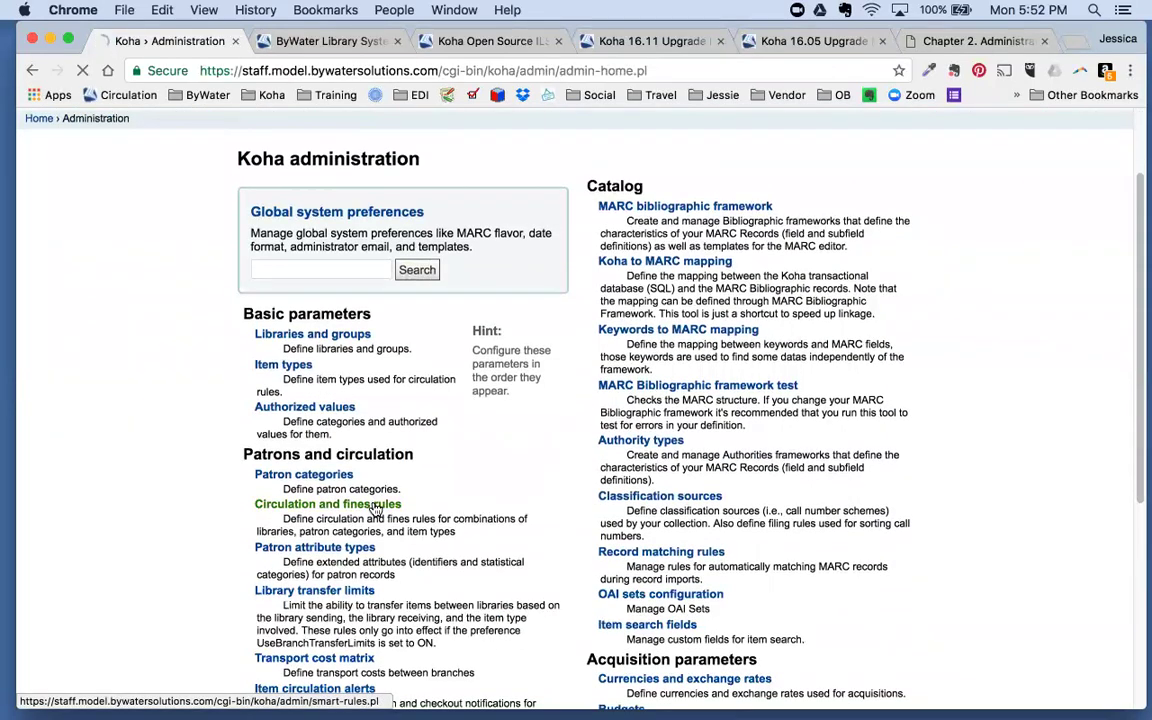
scroll(373, 514, down, 5)
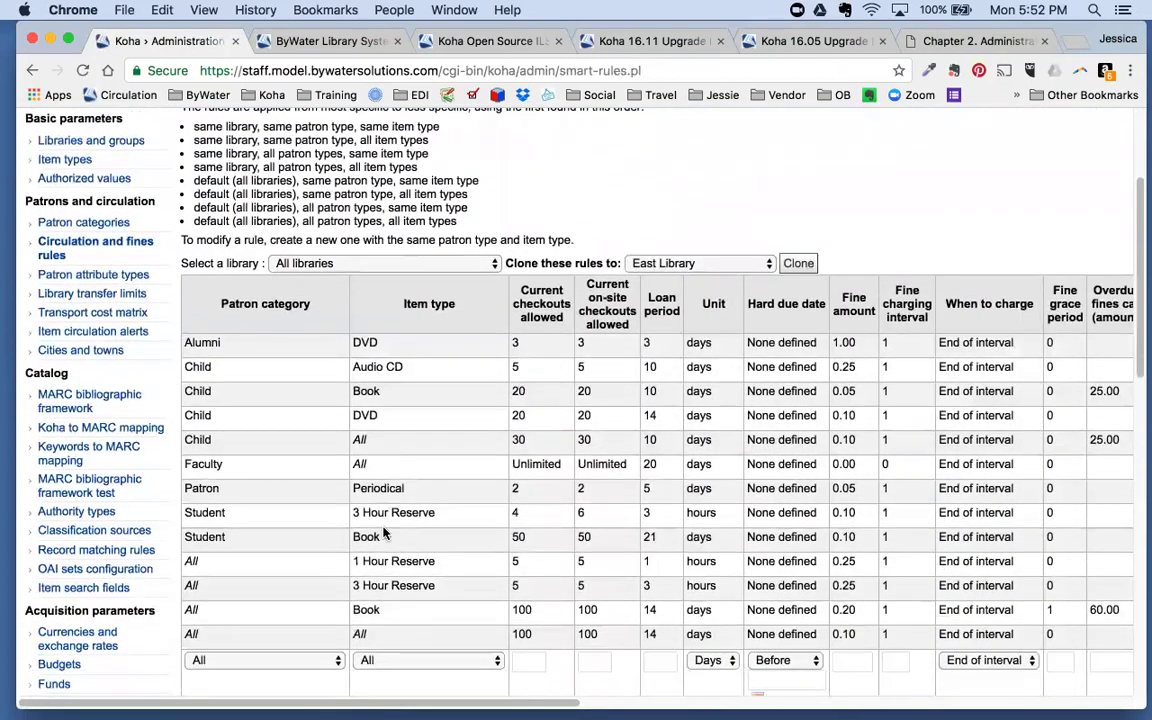
scroll(384, 535, down, 1)
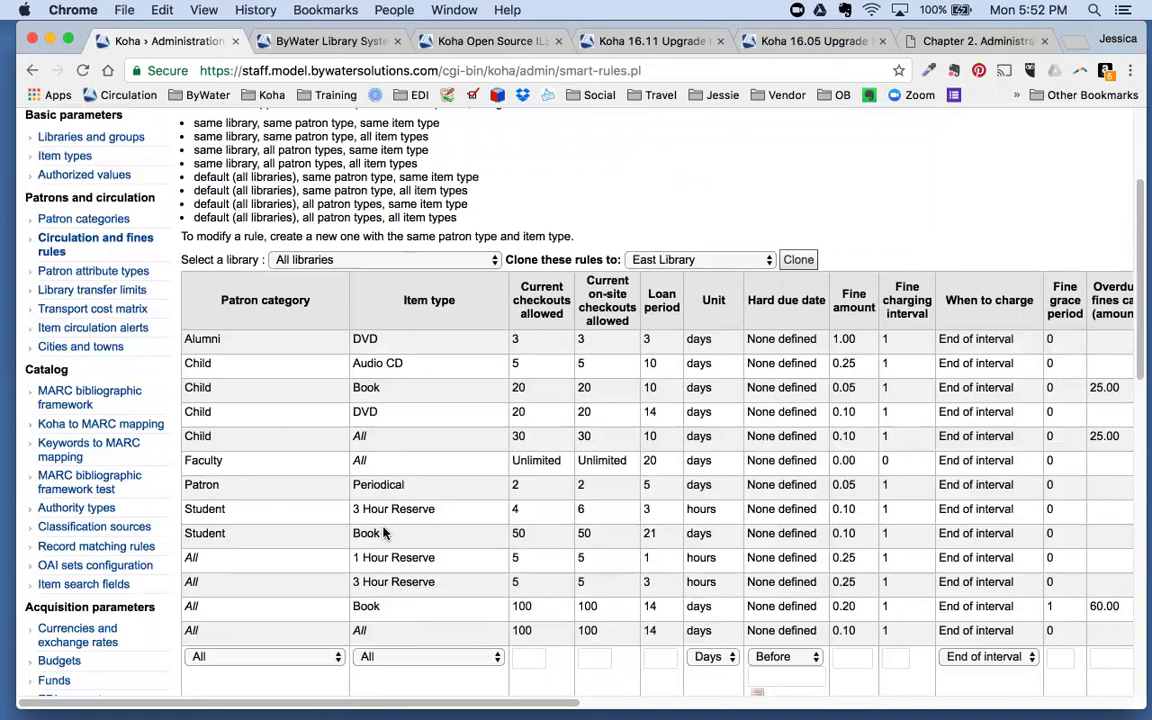
scroll(384, 533, down, 1)
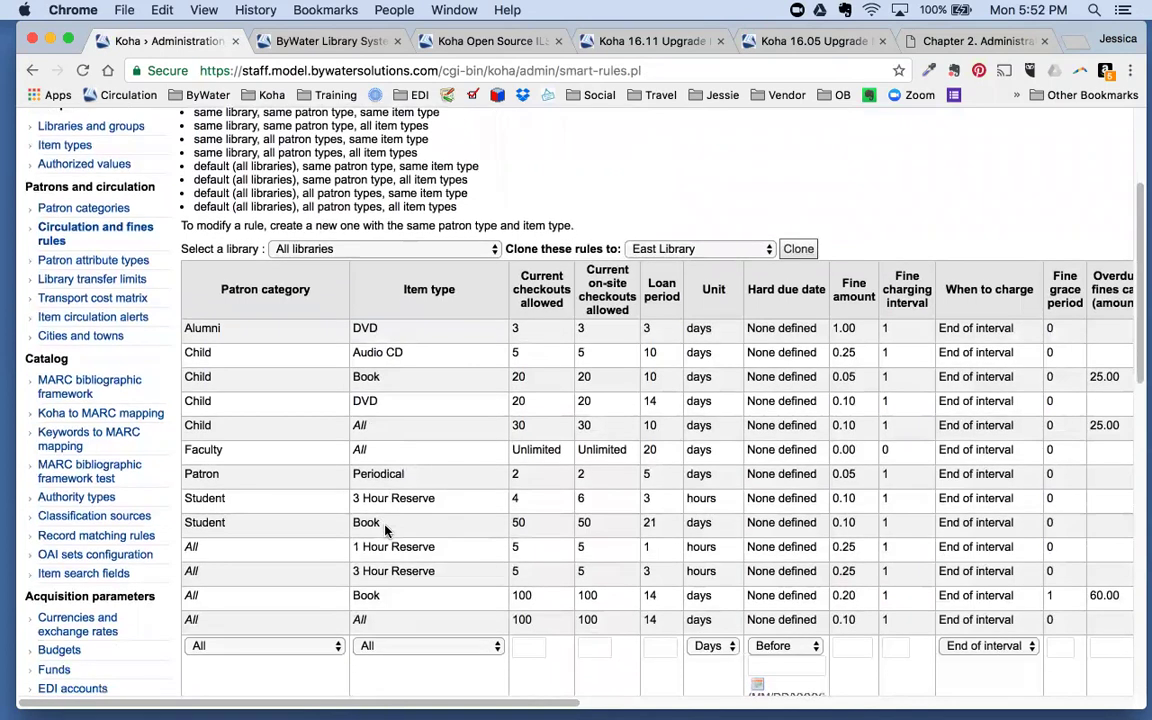
Step: Examine the remaining circulation rule columns, from the fine cap at replacement price through holds per record to article requests
scroll(384, 531, right, 5)
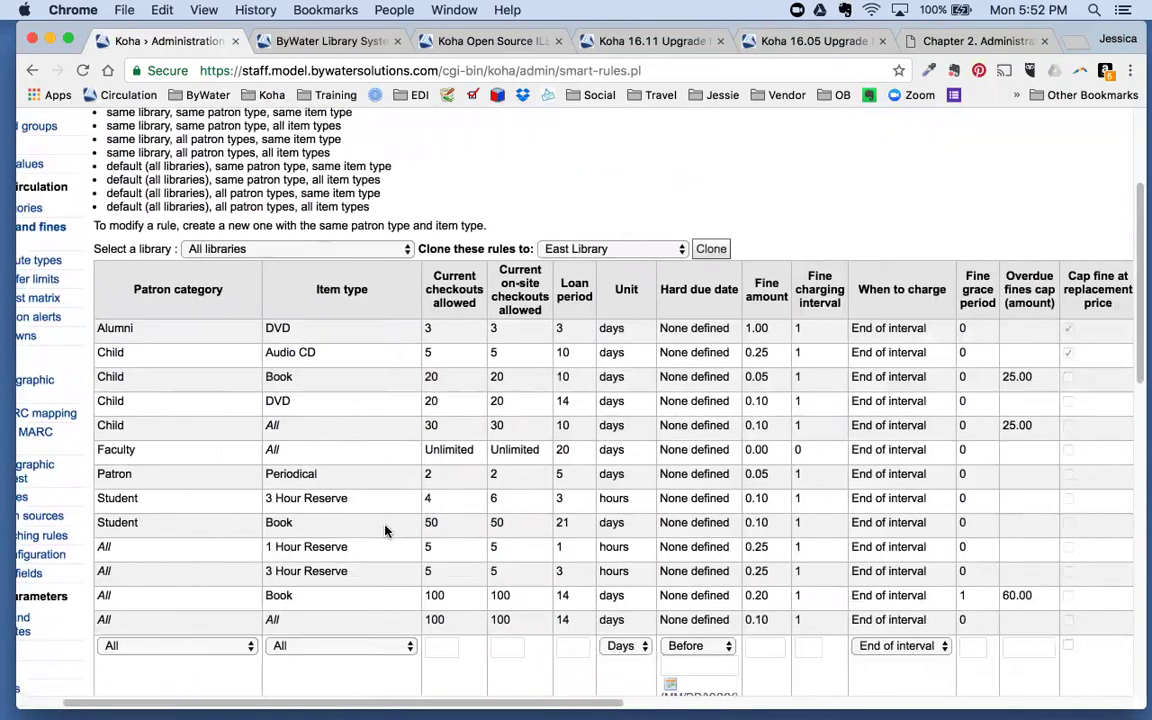
scroll(386, 531, right, 5)
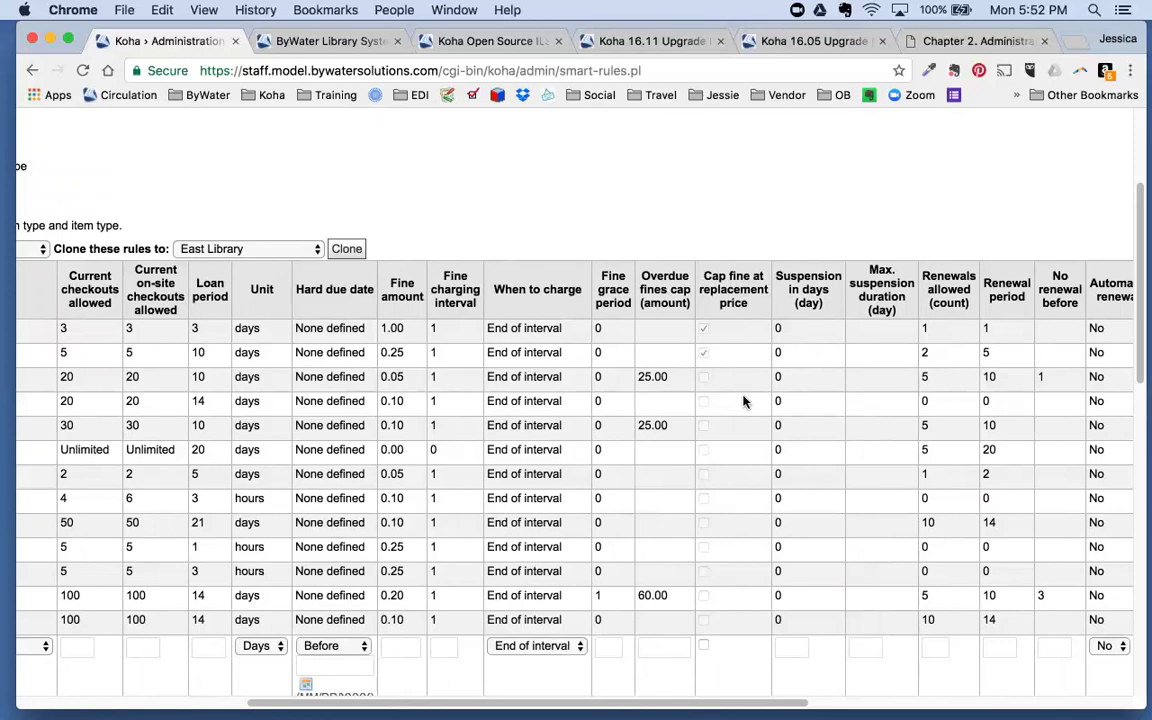
scroll(760, 460, down, 2)
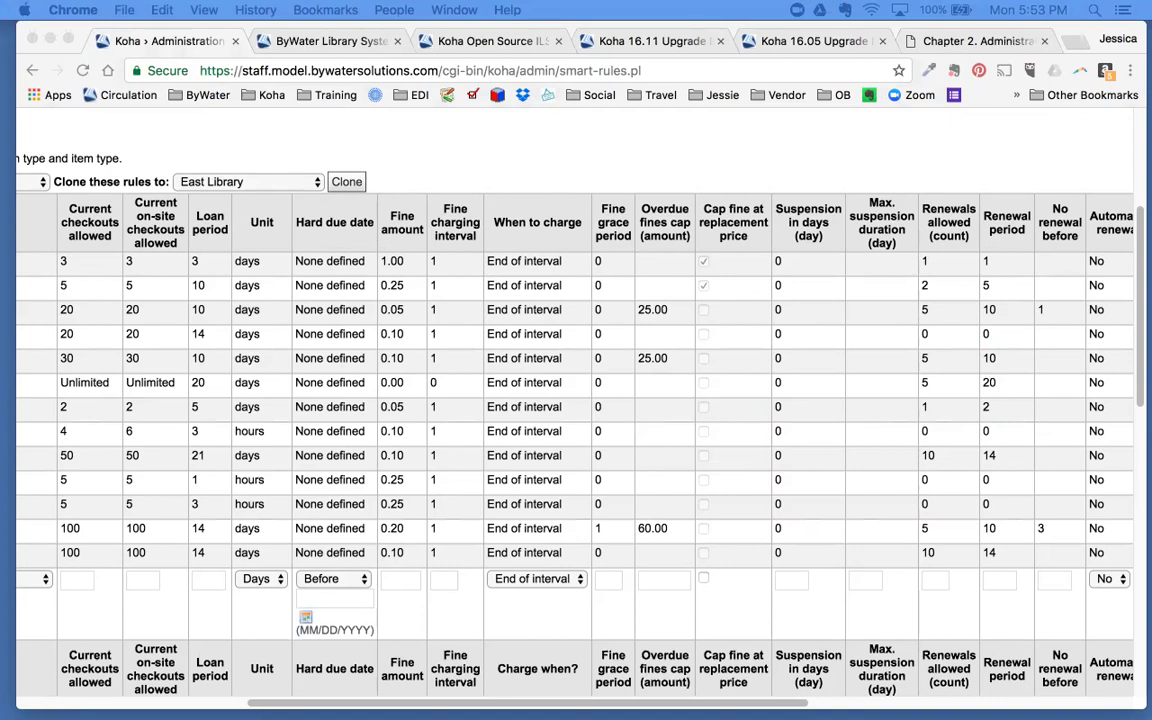
scroll(924, 340, right, 3)
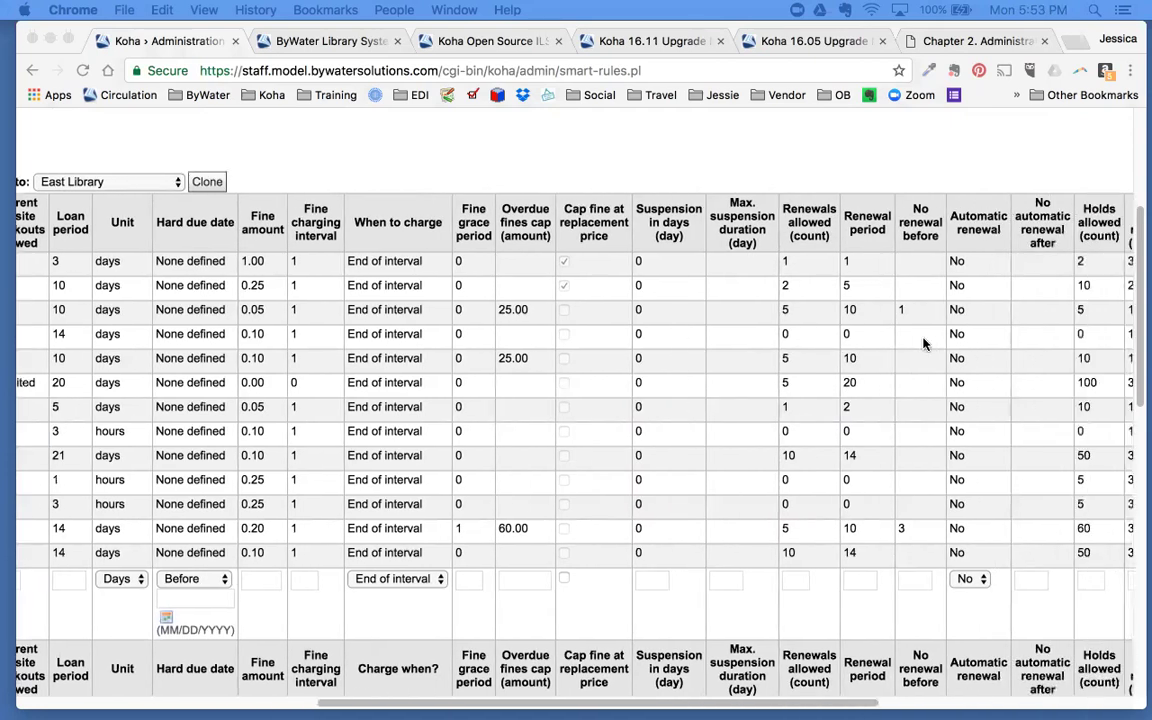
scroll(924, 344, right, 6)
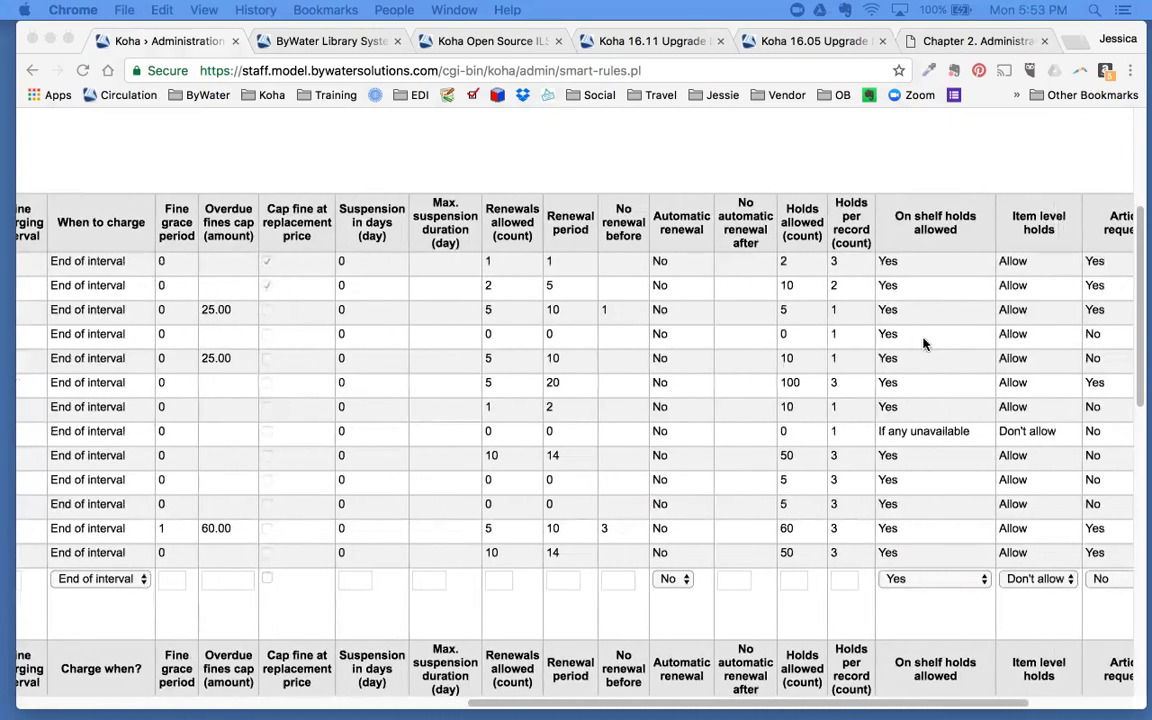
scroll(924, 344, right, 3)
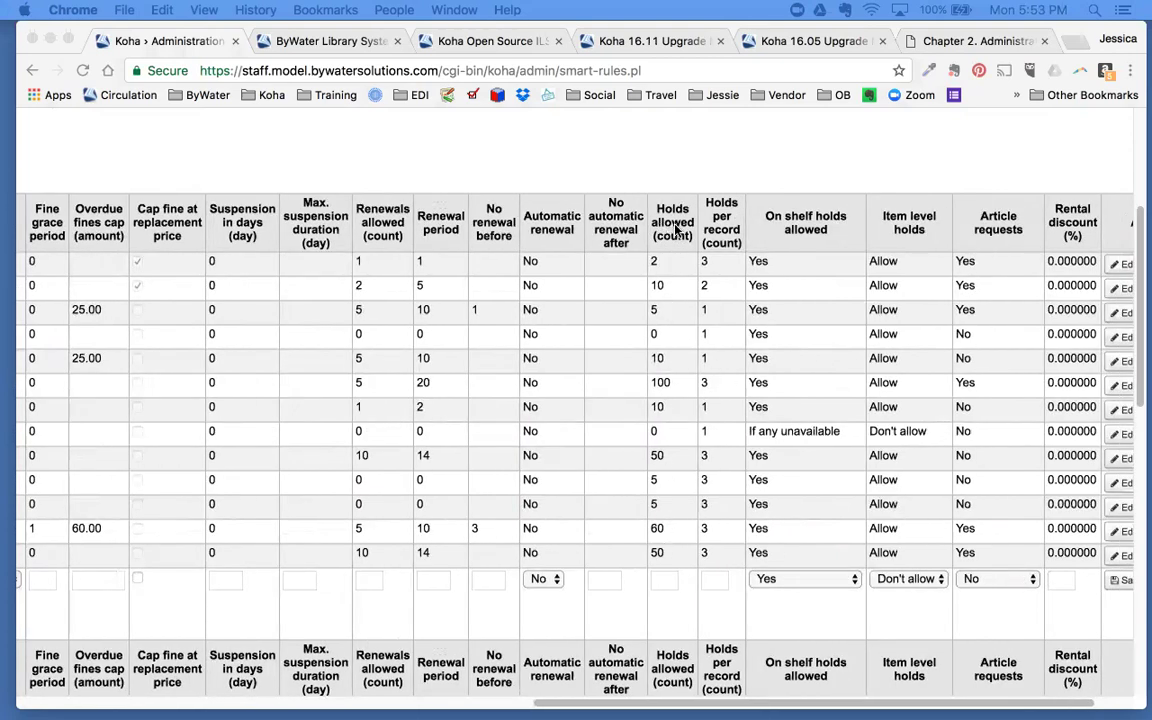
scroll(676, 229, right, 1)
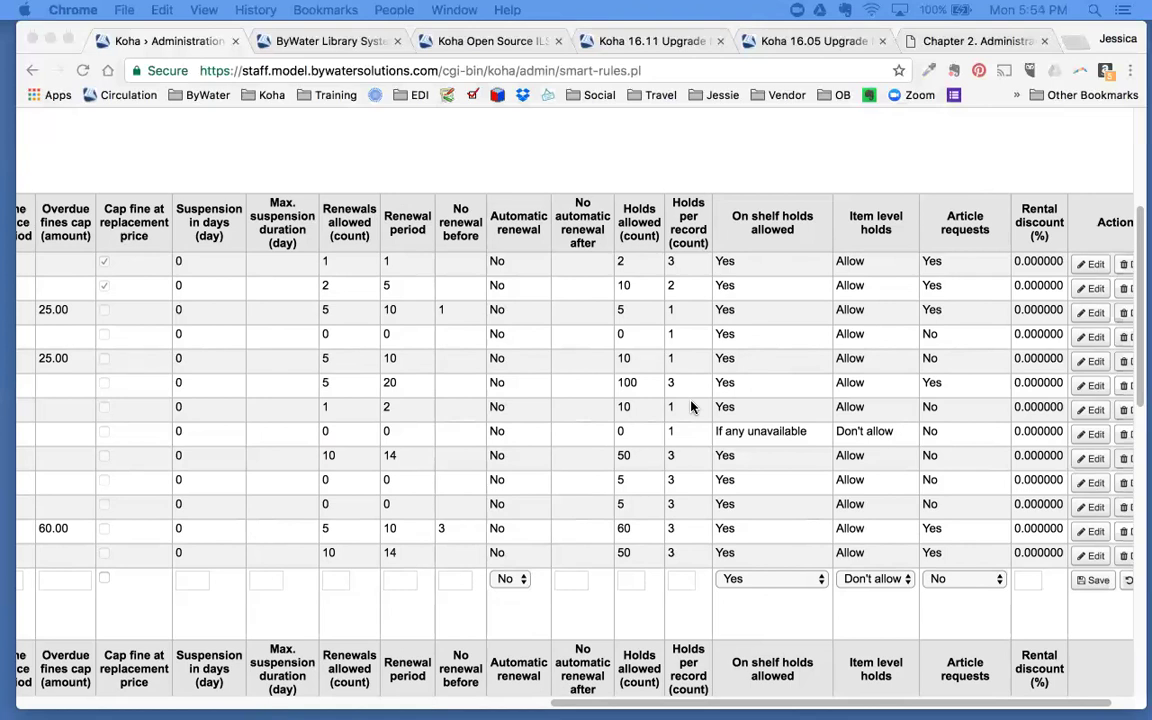
Step: Compare the circulation rules' patron category and item type columns with their holds per record and article requests columns
scroll(690, 406, down, 2)
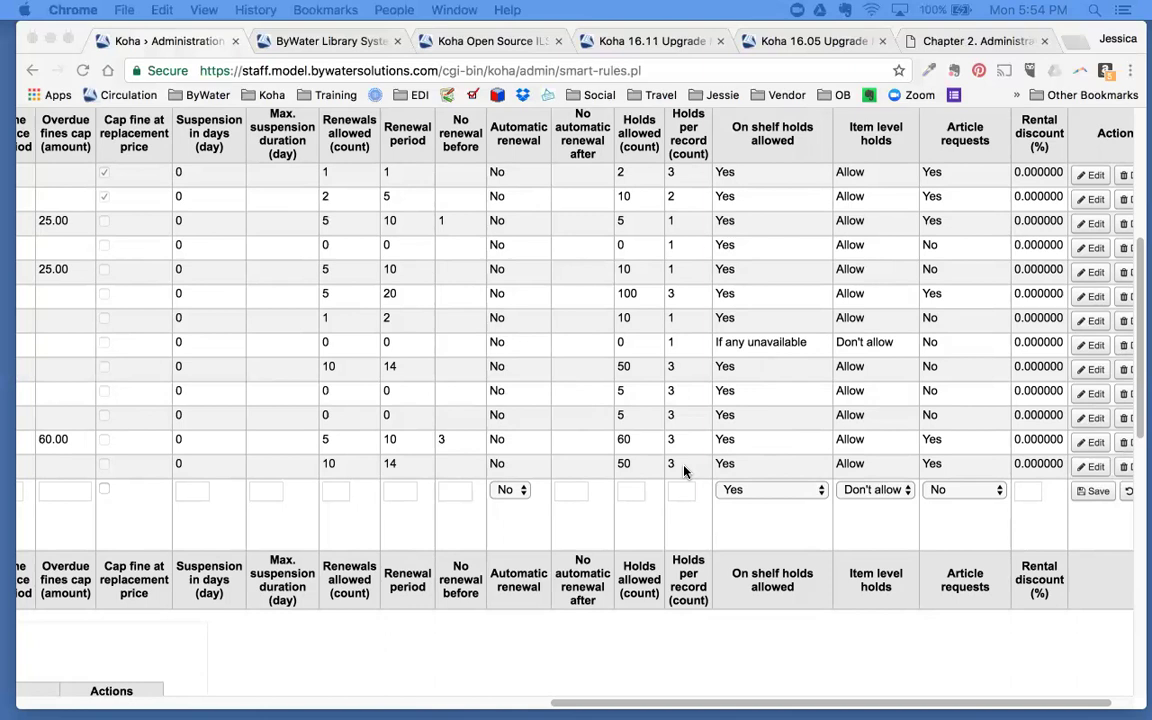
scroll(684, 471, left, 15)
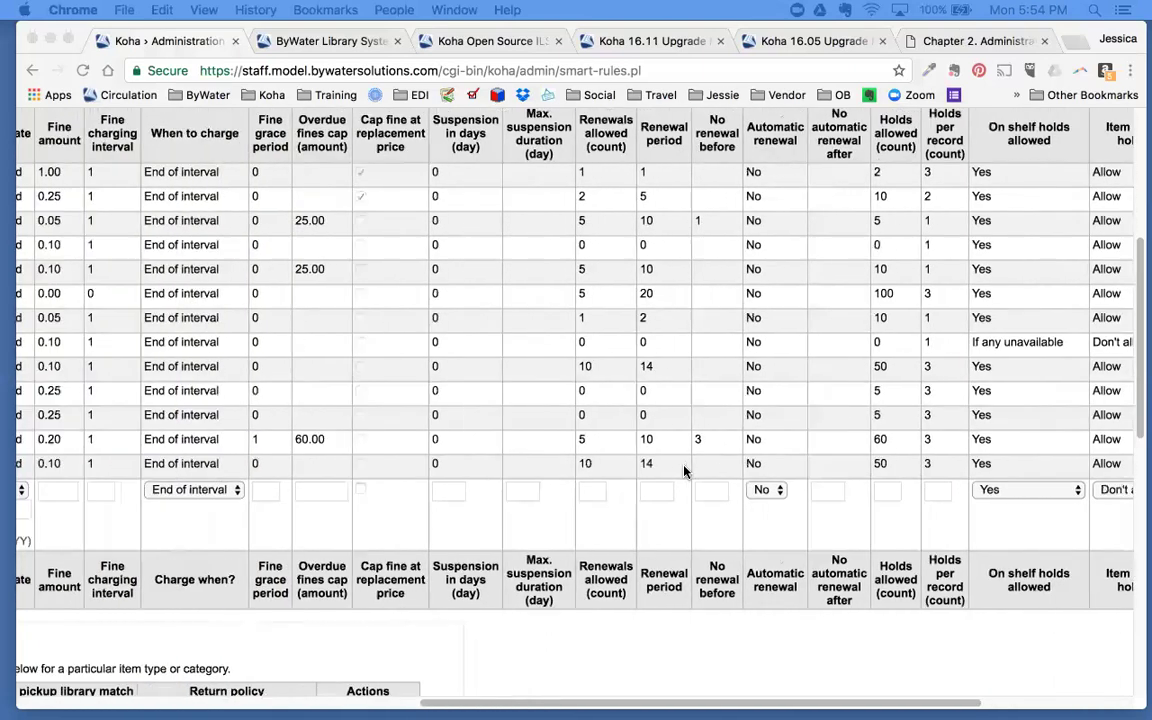
scroll(684, 470, left, 10)
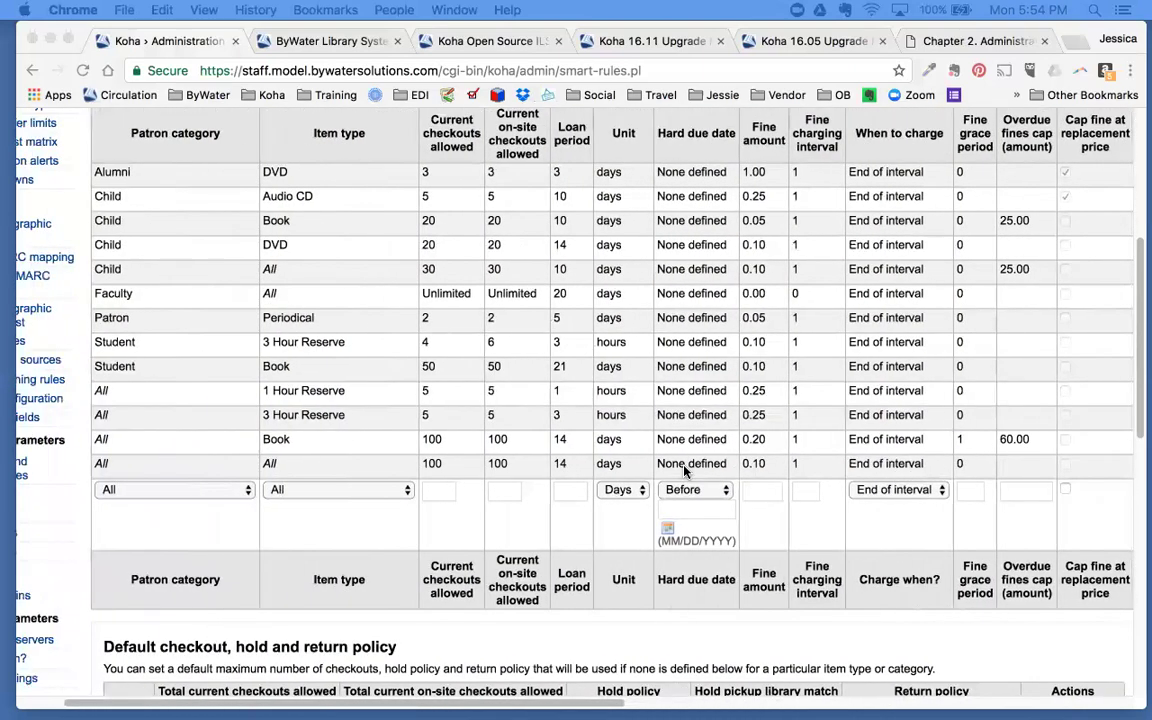
scroll(684, 471, right, 20)
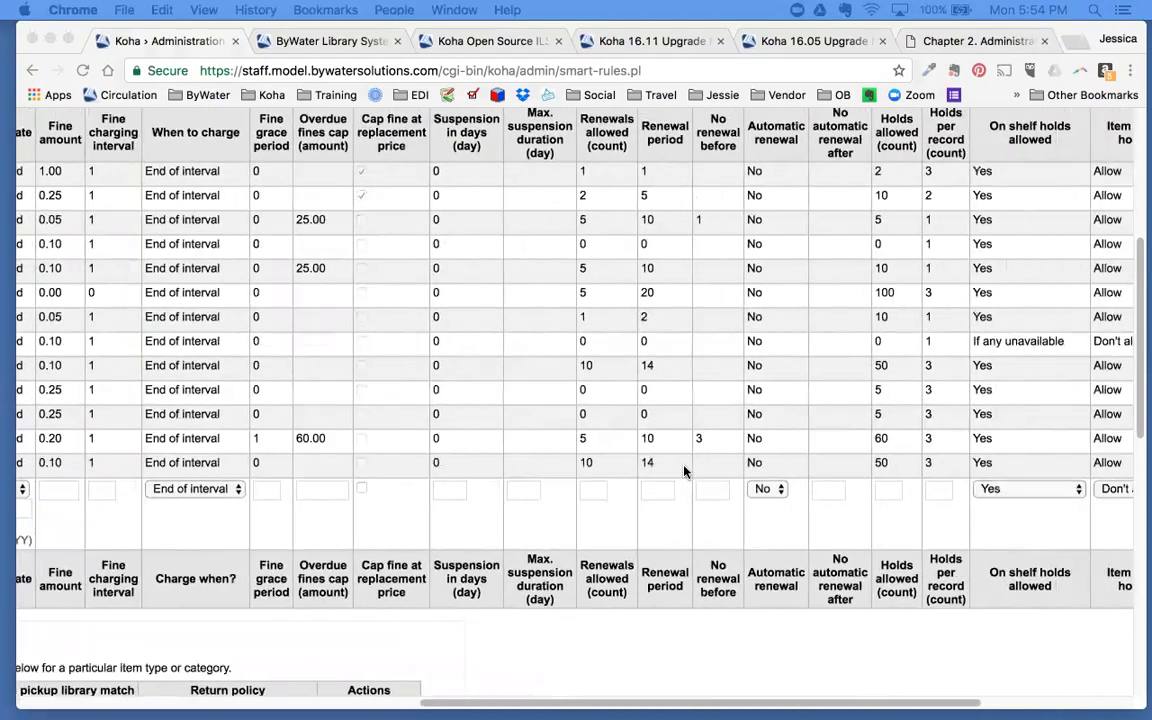
scroll(684, 471, right, 10)
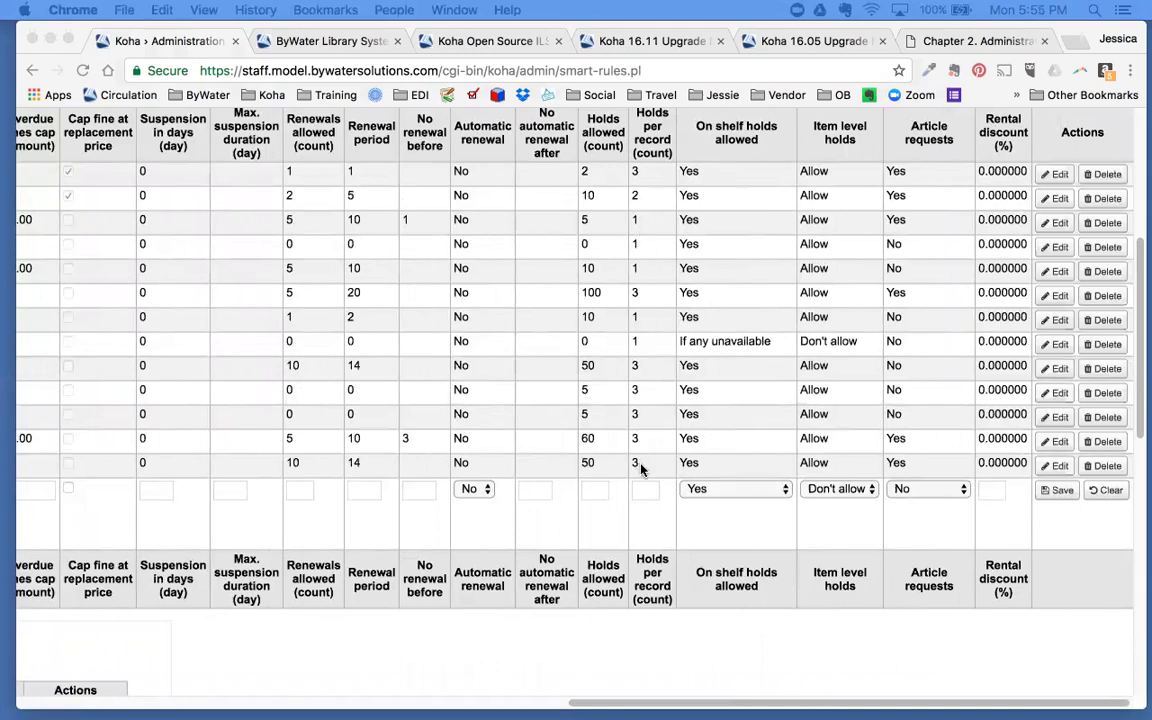
Step: Inspect the article request choices for a new circulation rule without changing them, and return to the table's patron category column
scroll(641, 469, right, 1)
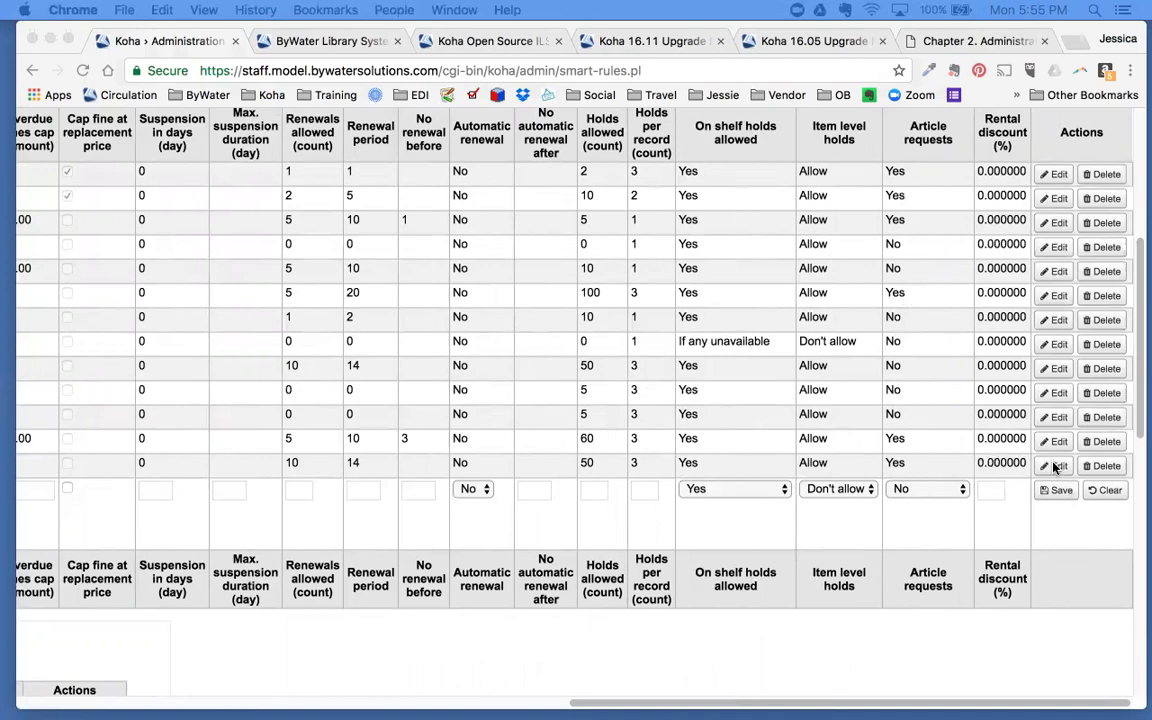
click(948, 490)
click(950, 488)
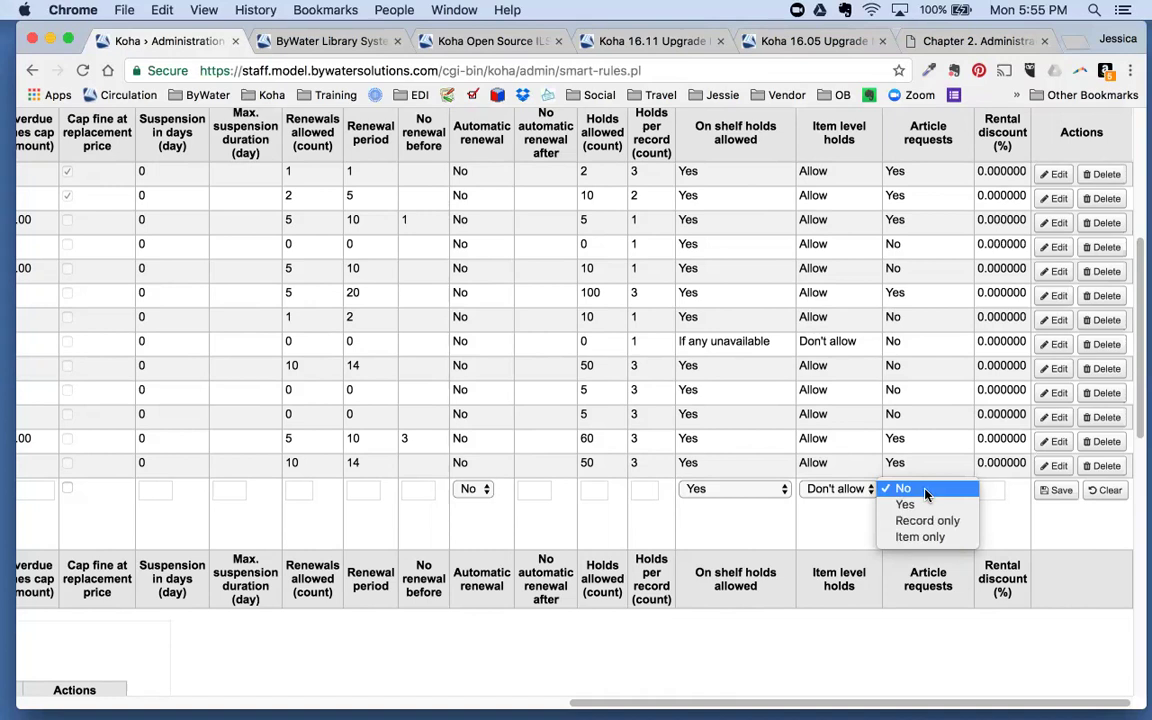
click(830, 543)
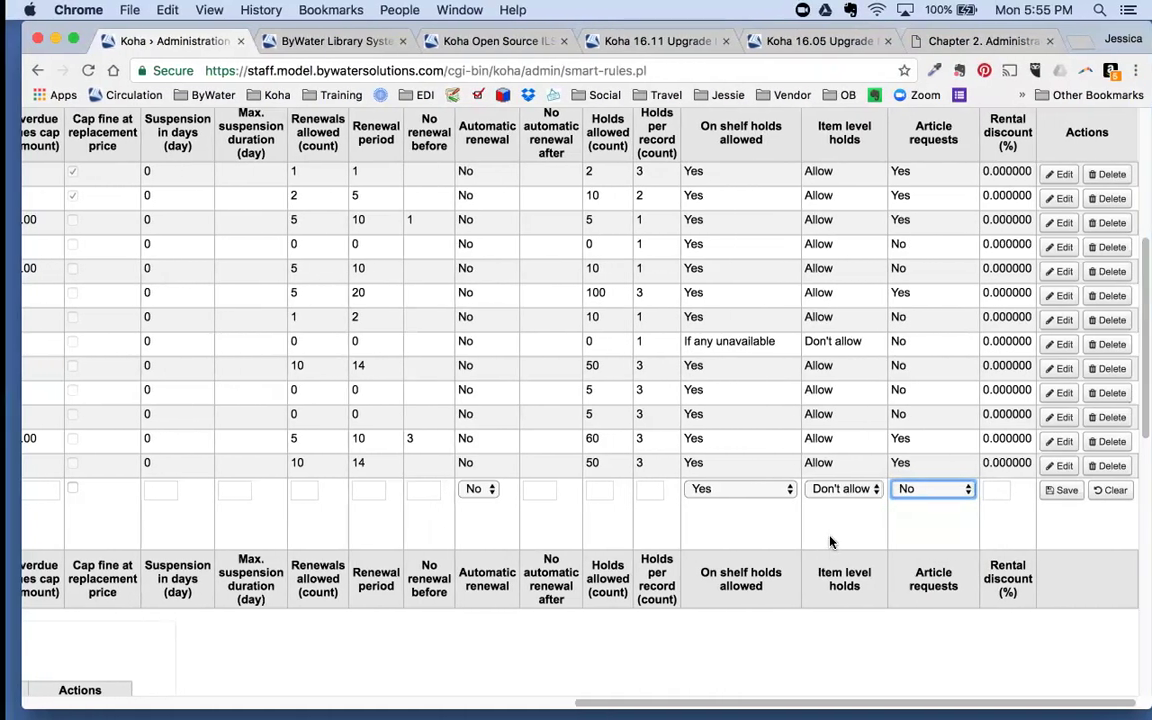
drag(812, 702, 169, 569)
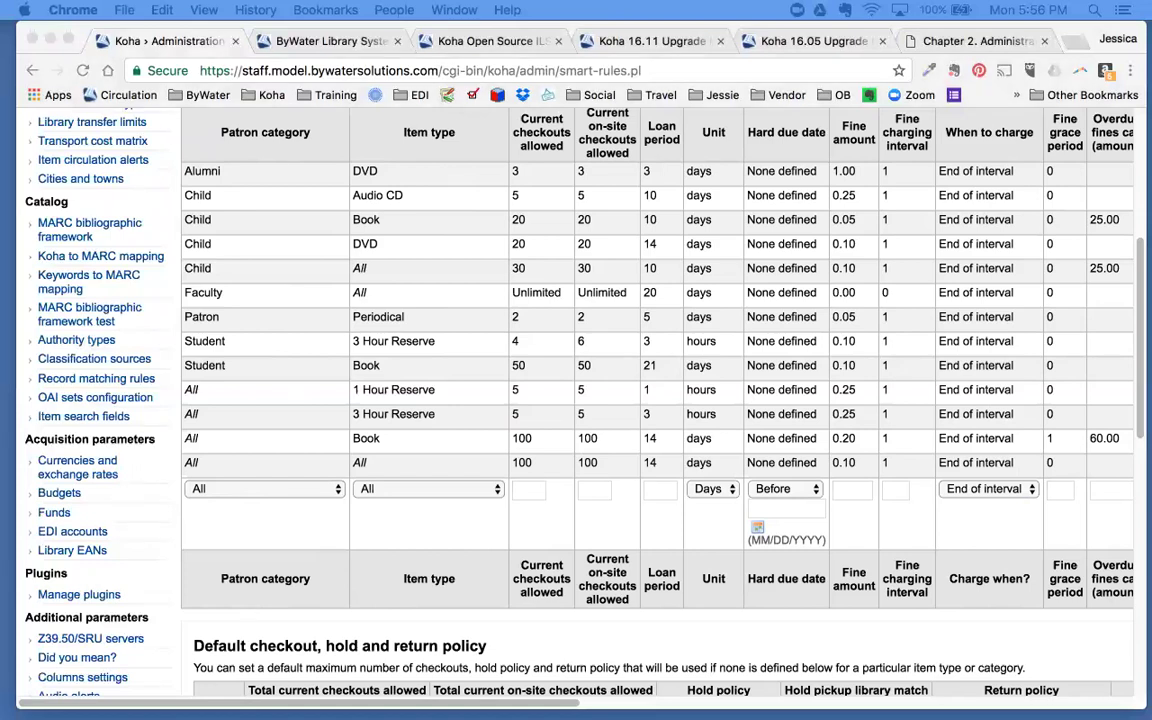
Step: Open youtube.com in a new browser tab, search for "bywater solutions" and open the bywatersolutions channel
click(1074, 41)
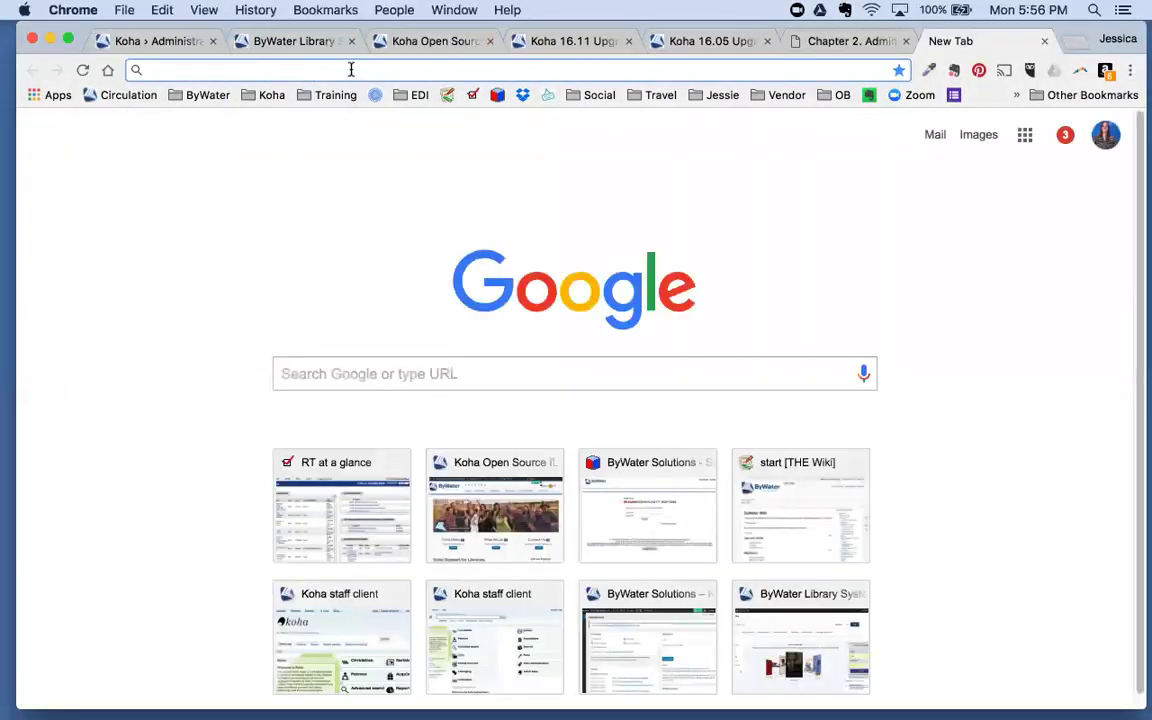
text(youtube.com)
key(Return)
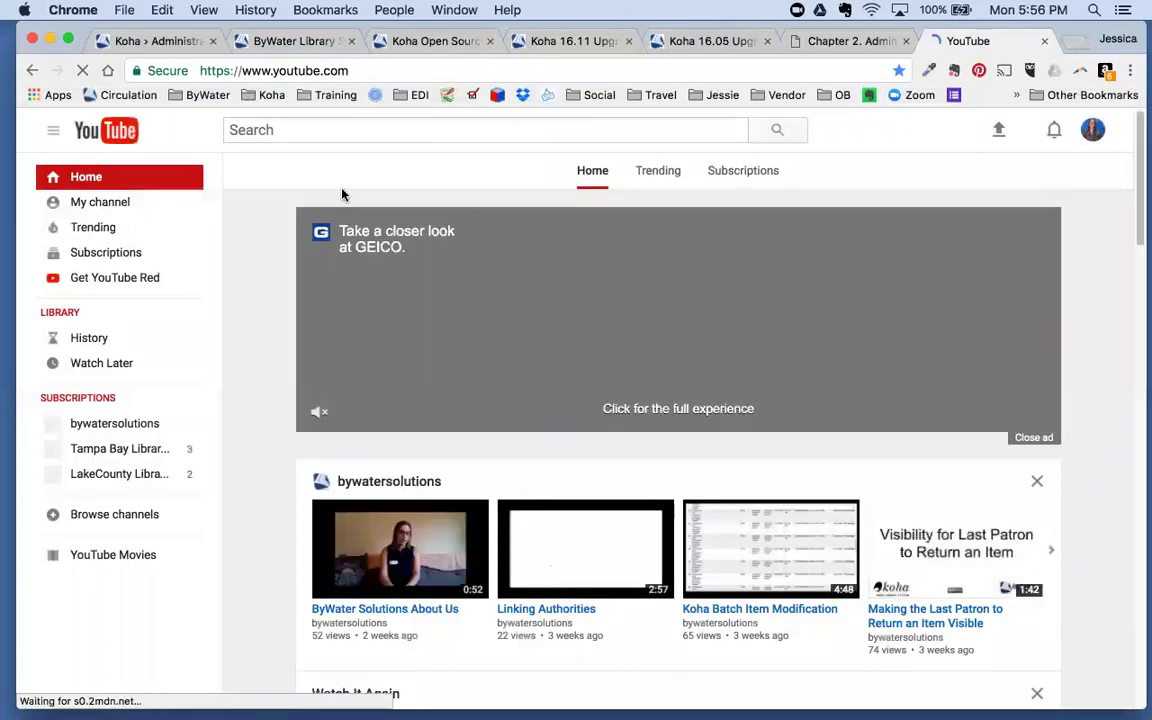
click(313, 131)
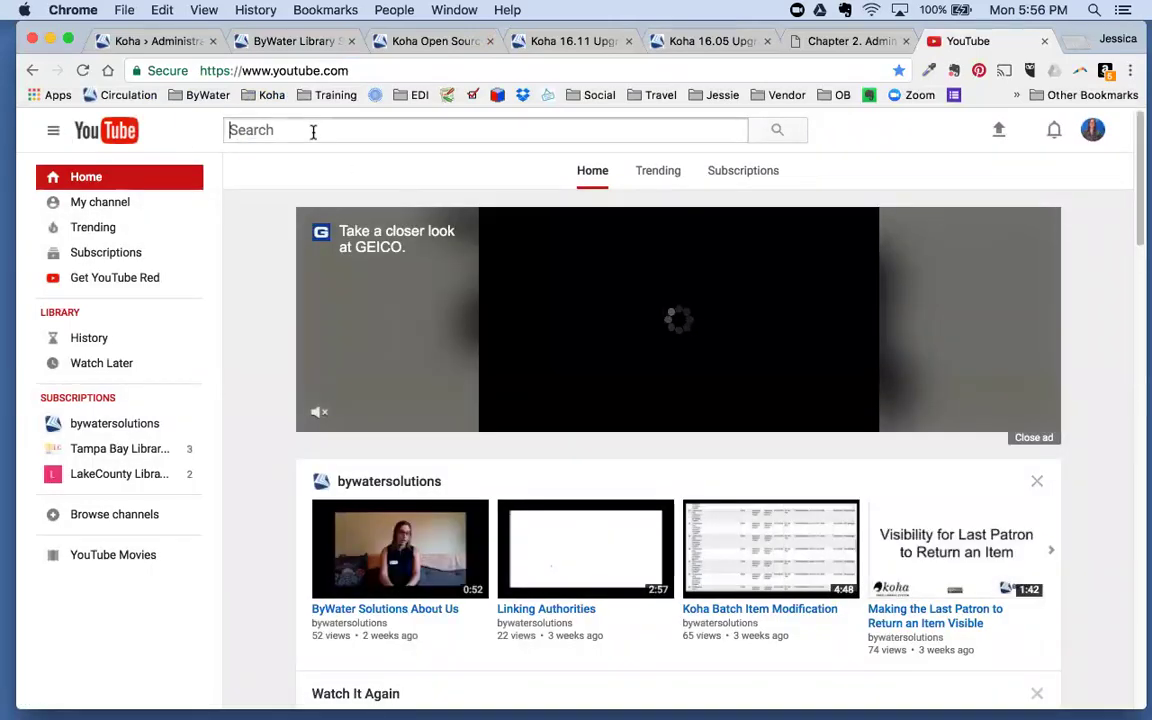
text(ByWater)
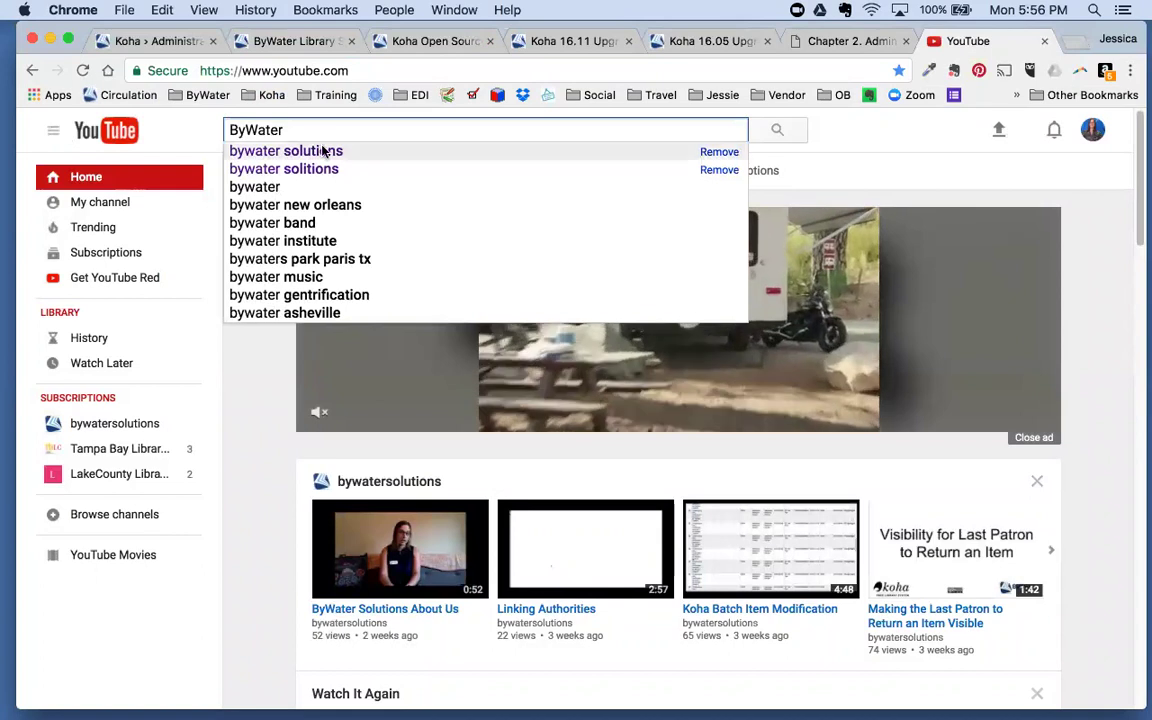
click(326, 151)
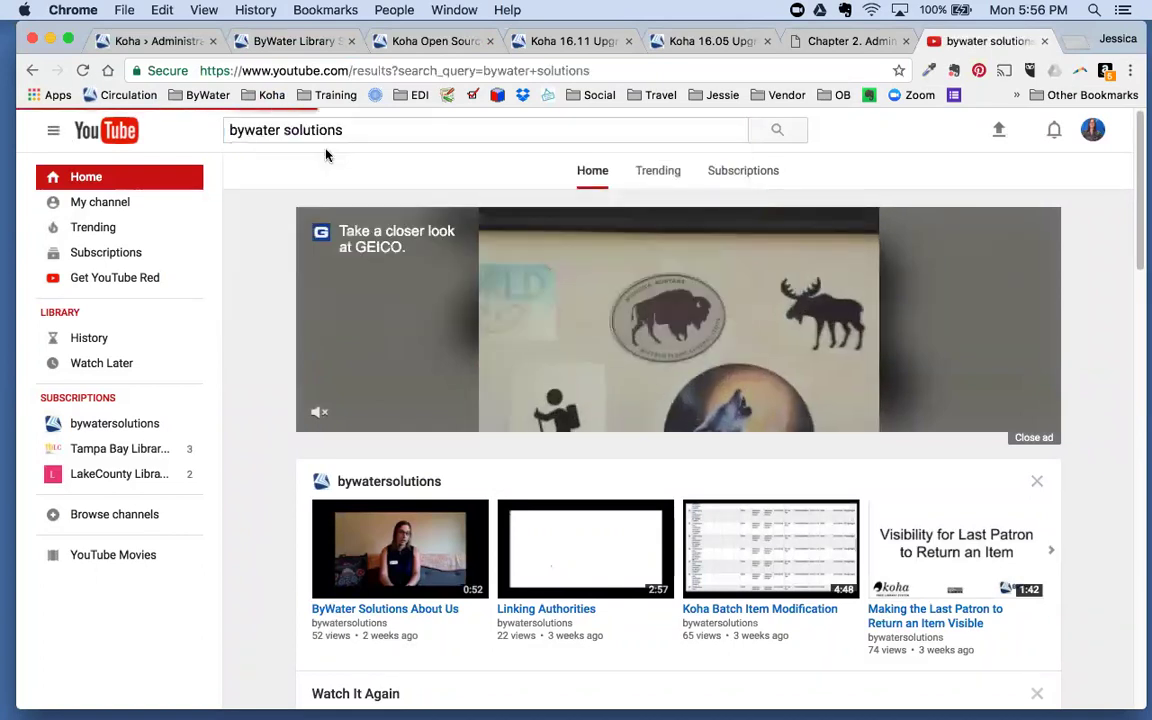
click(548, 360)
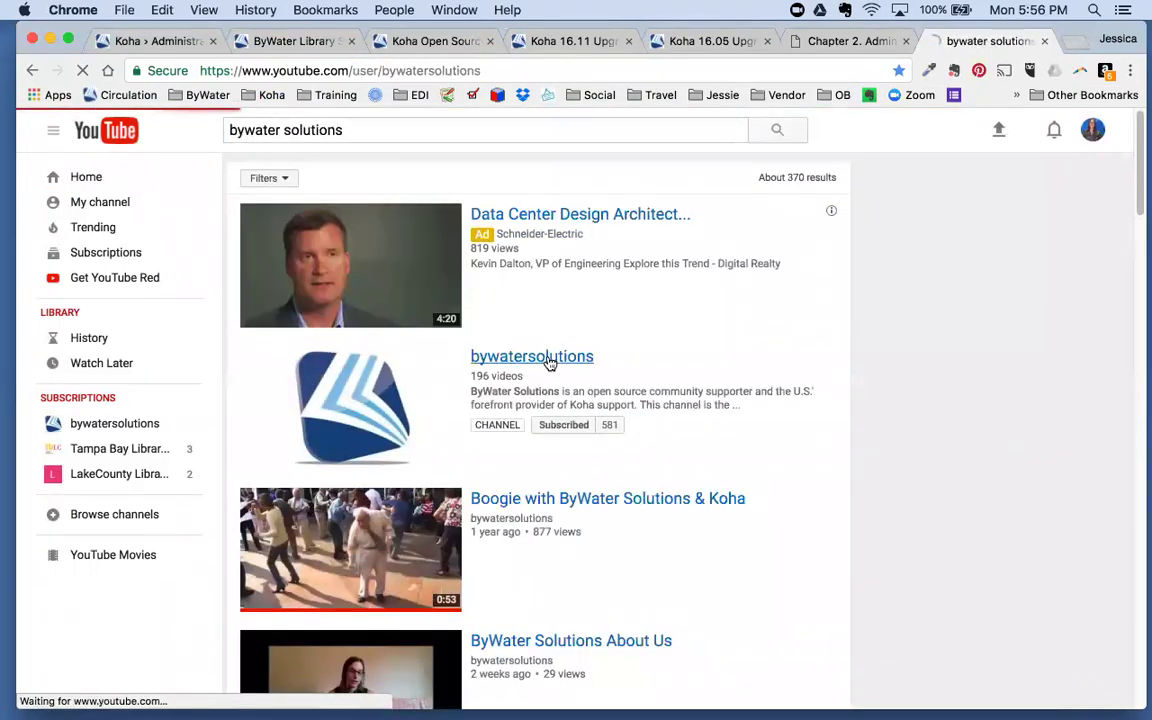
Step: Show the channel's uploaded videos and browse from the upgrade webinars down to the Multi item Holds in Koha tutorial
scroll(597, 373, down, 2)
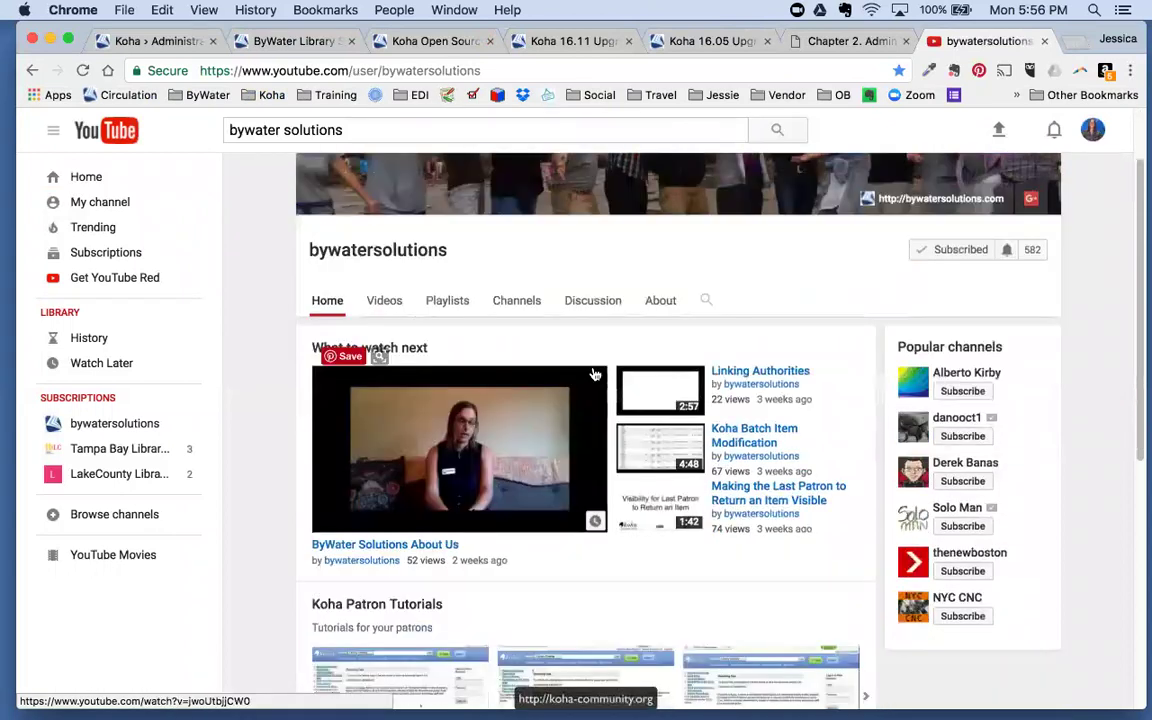
click(399, 303)
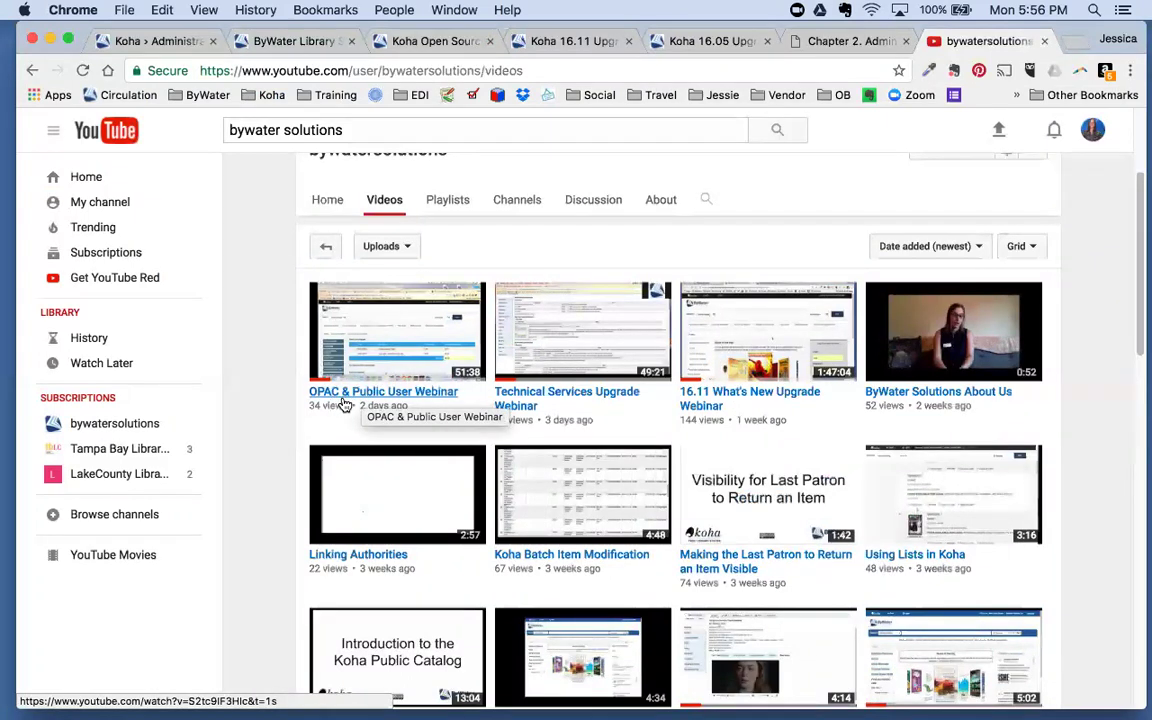
scroll(376, 401, down, 1)
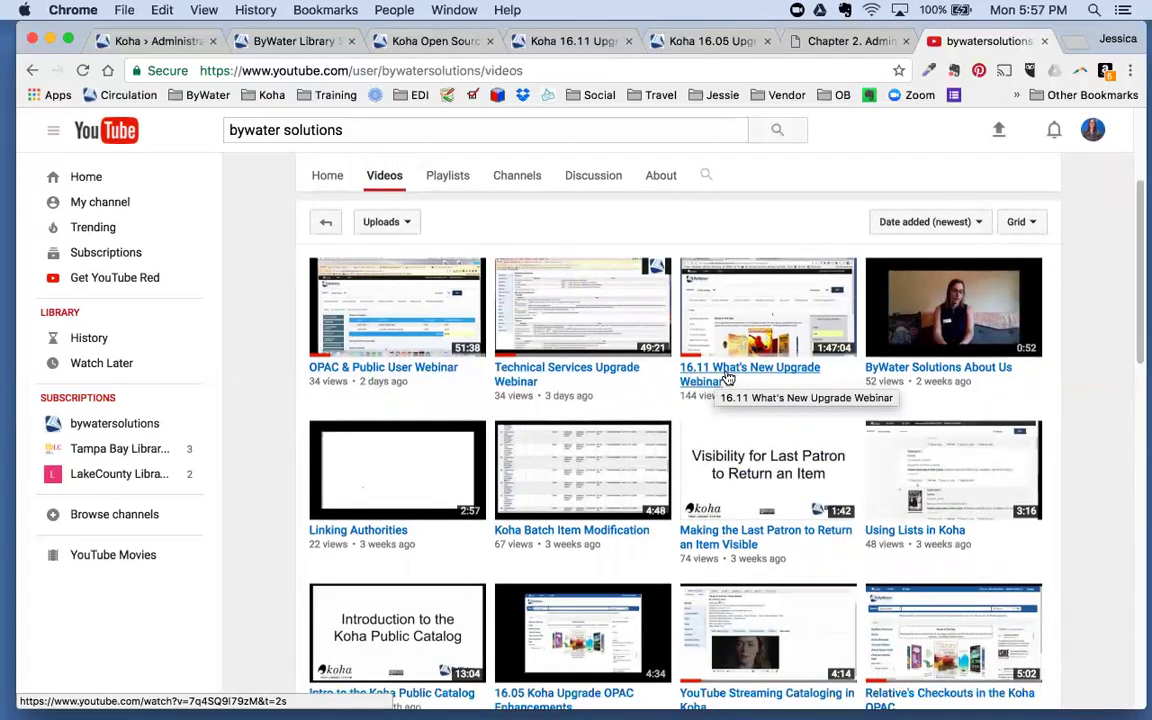
scroll(727, 376, down, 3)
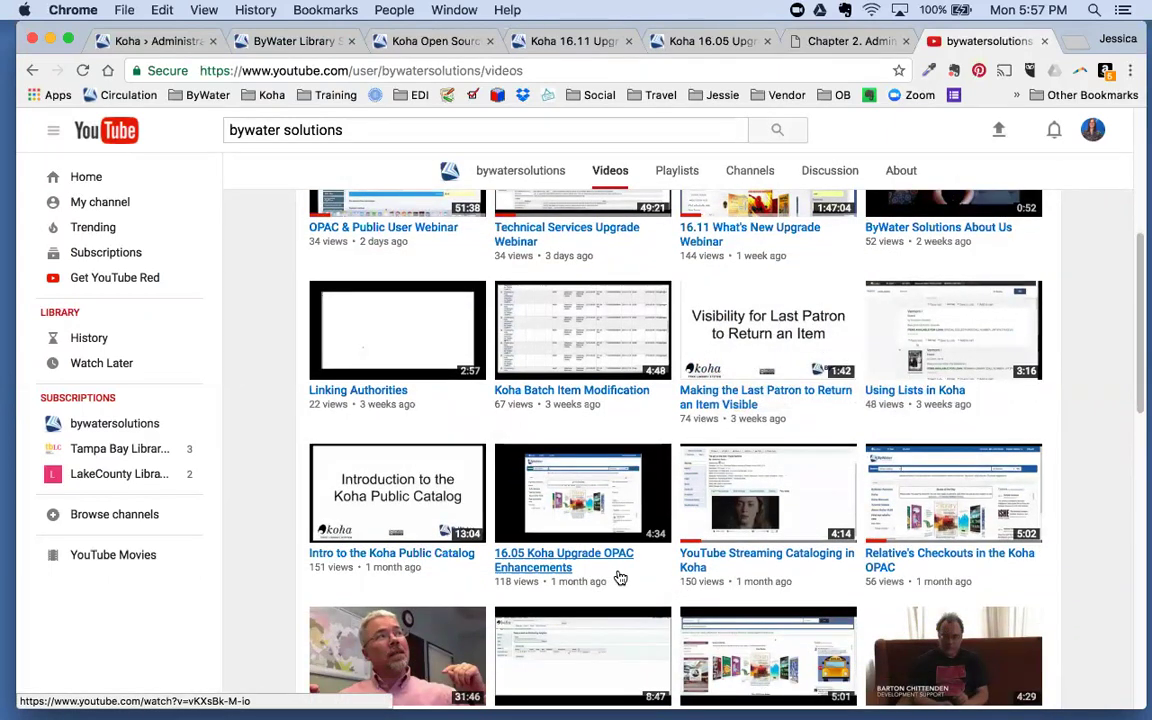
scroll(621, 570, down, 3)
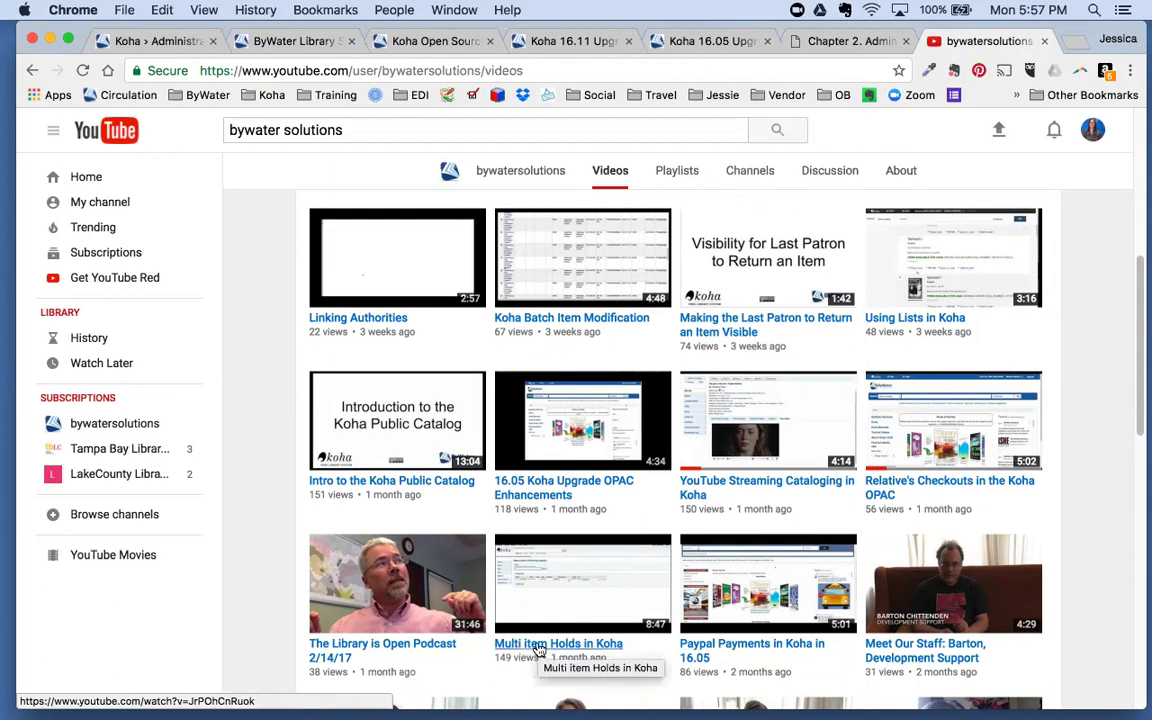
scroll(527, 630, up, 1)
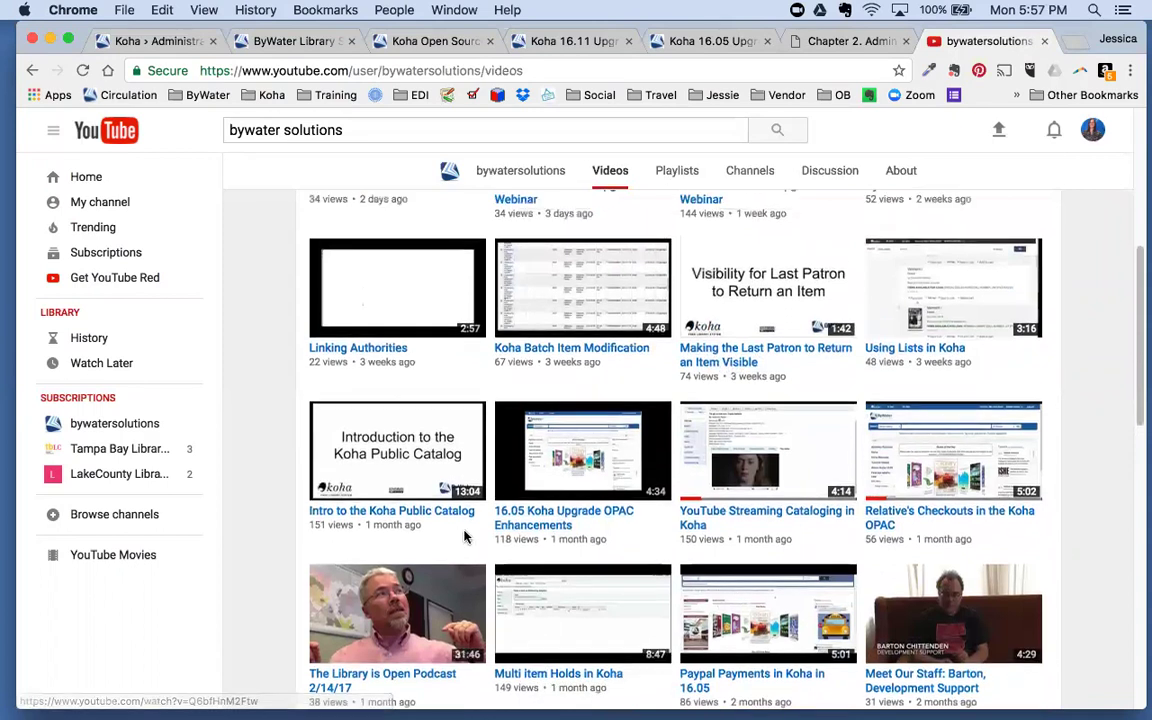
Step: Switch to the Koha 16.11 Upgrade Notes page and review it from the important links down to the new sysprefs list
click(715, 41)
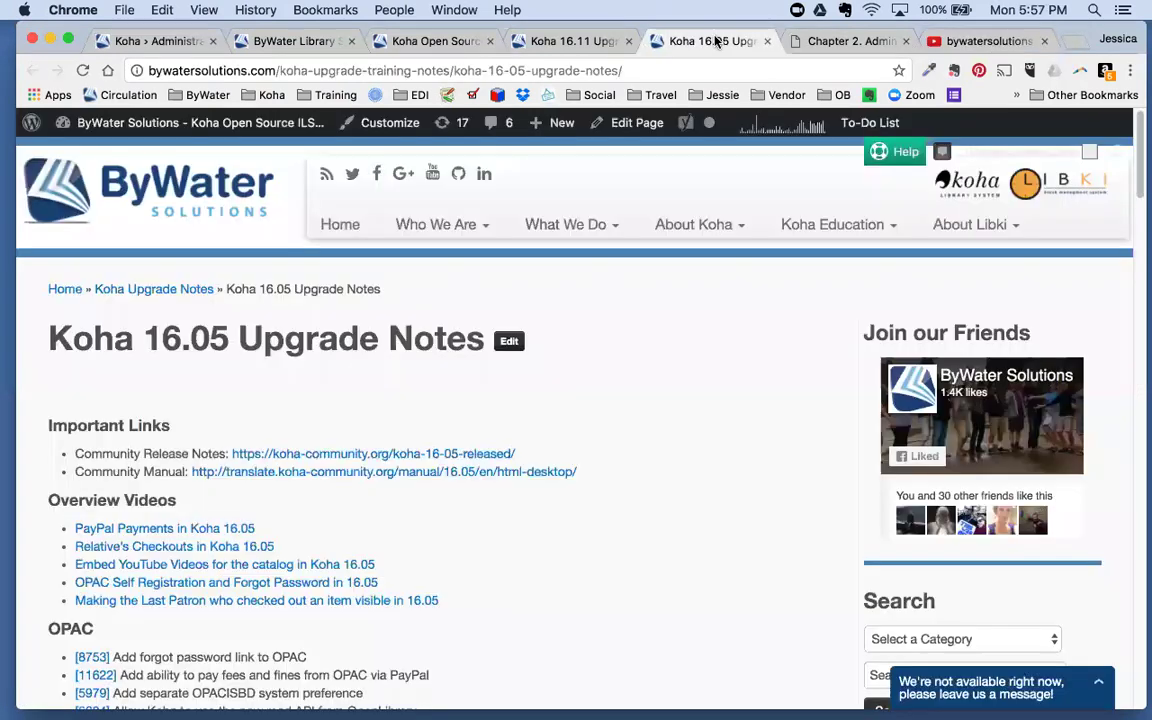
click(580, 41)
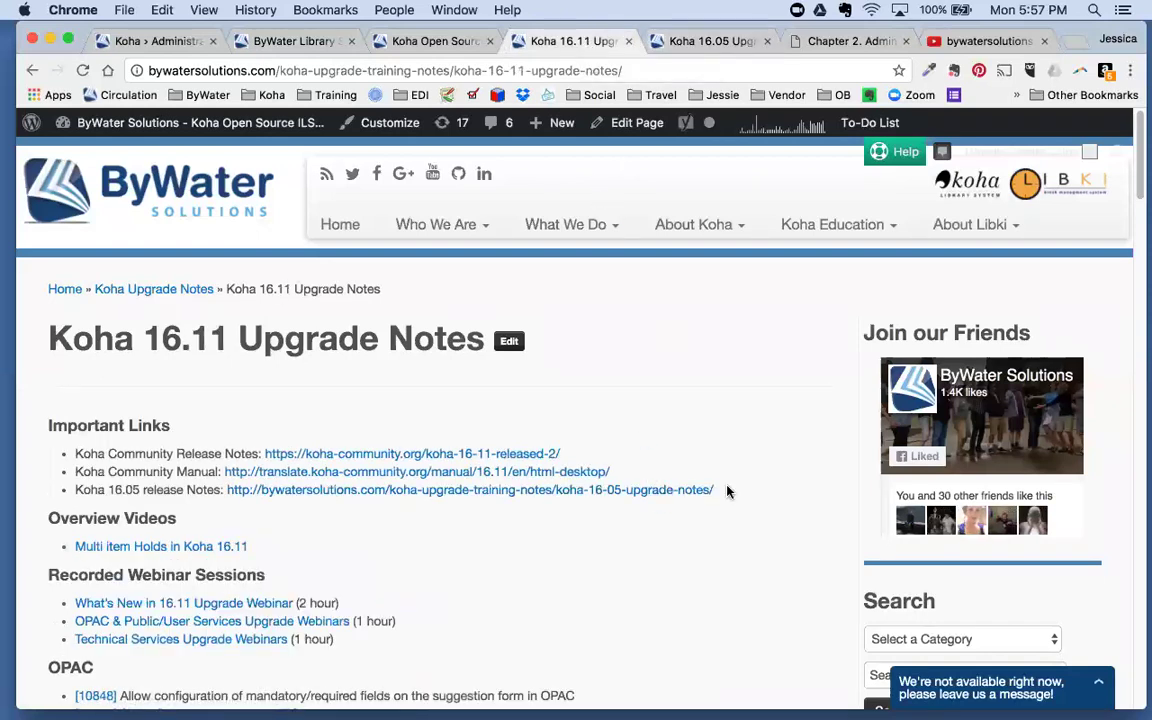
mouse_move(840, 226)
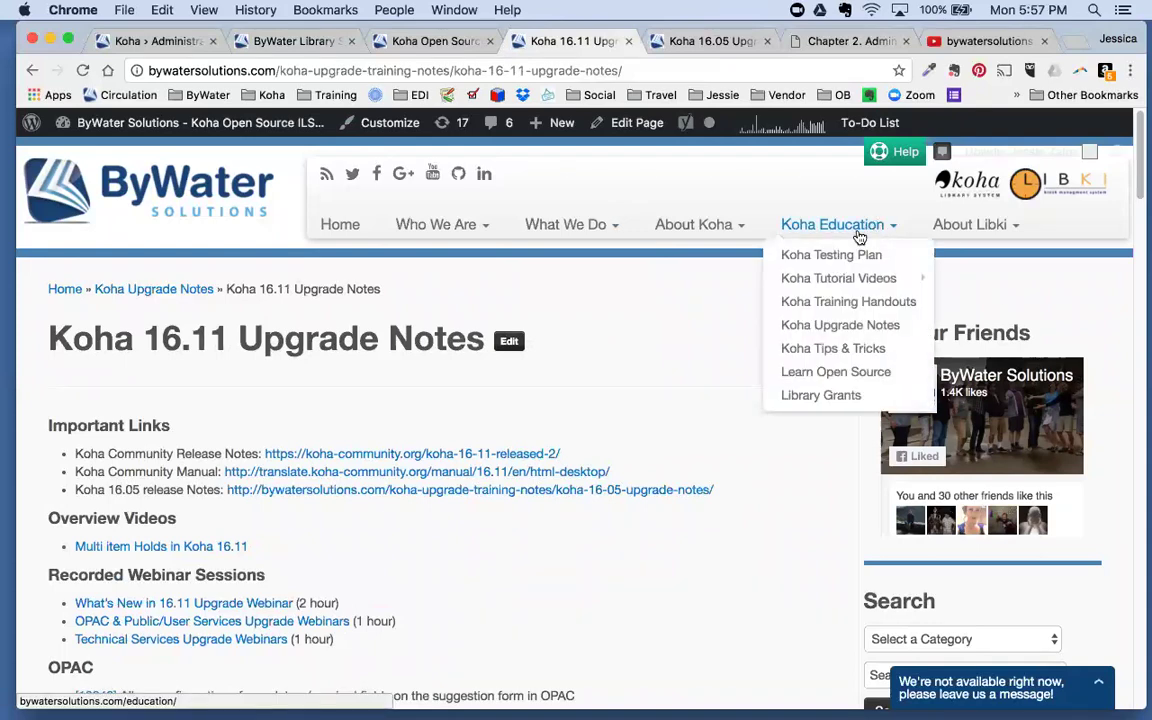
scroll(666, 370, down, 20)
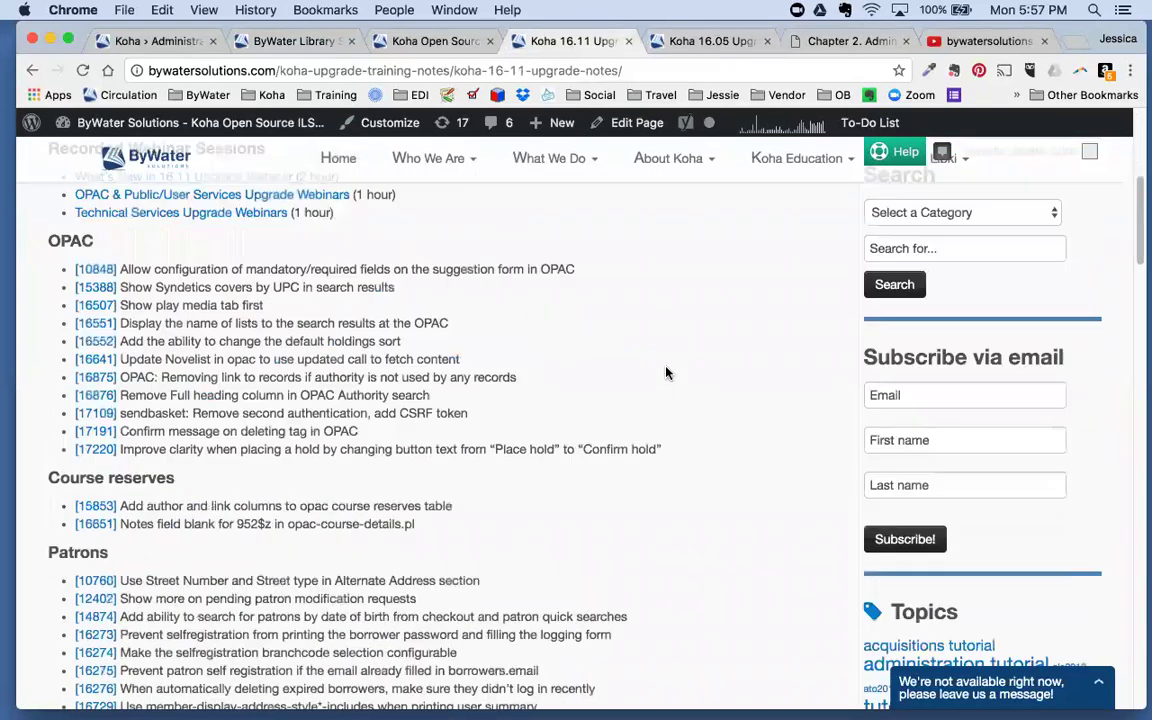
scroll(666, 375, down, 15)
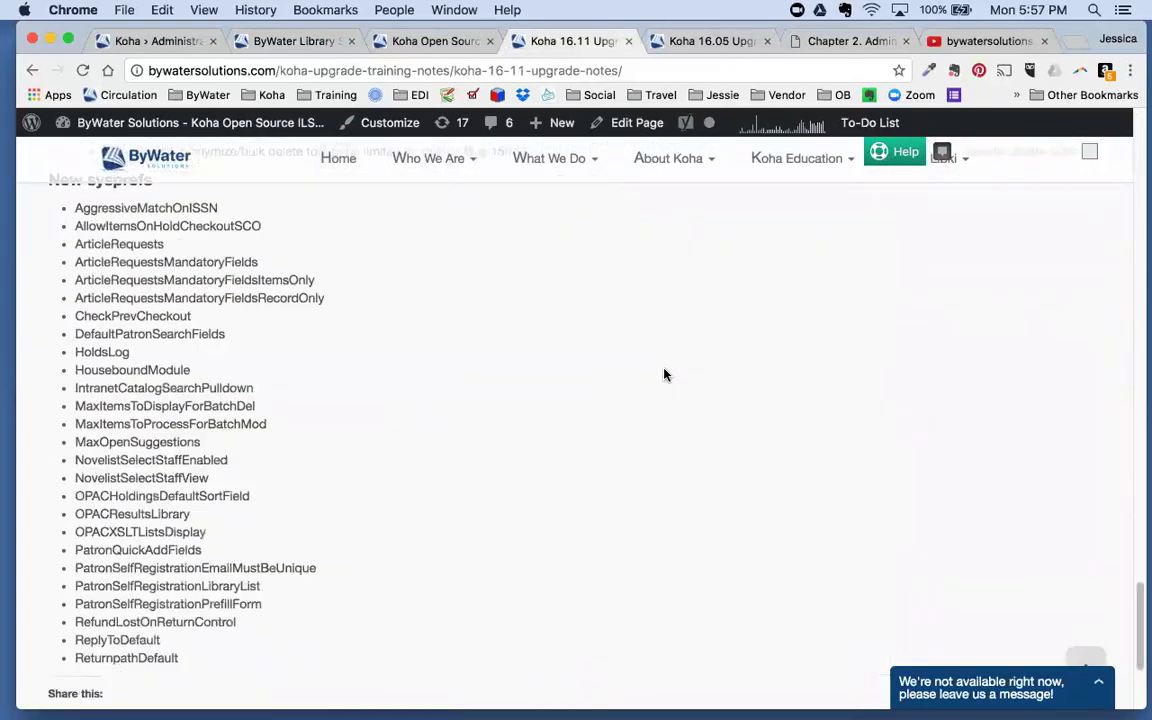
scroll(666, 375, up, 5)
scroll(665, 375, down, 5)
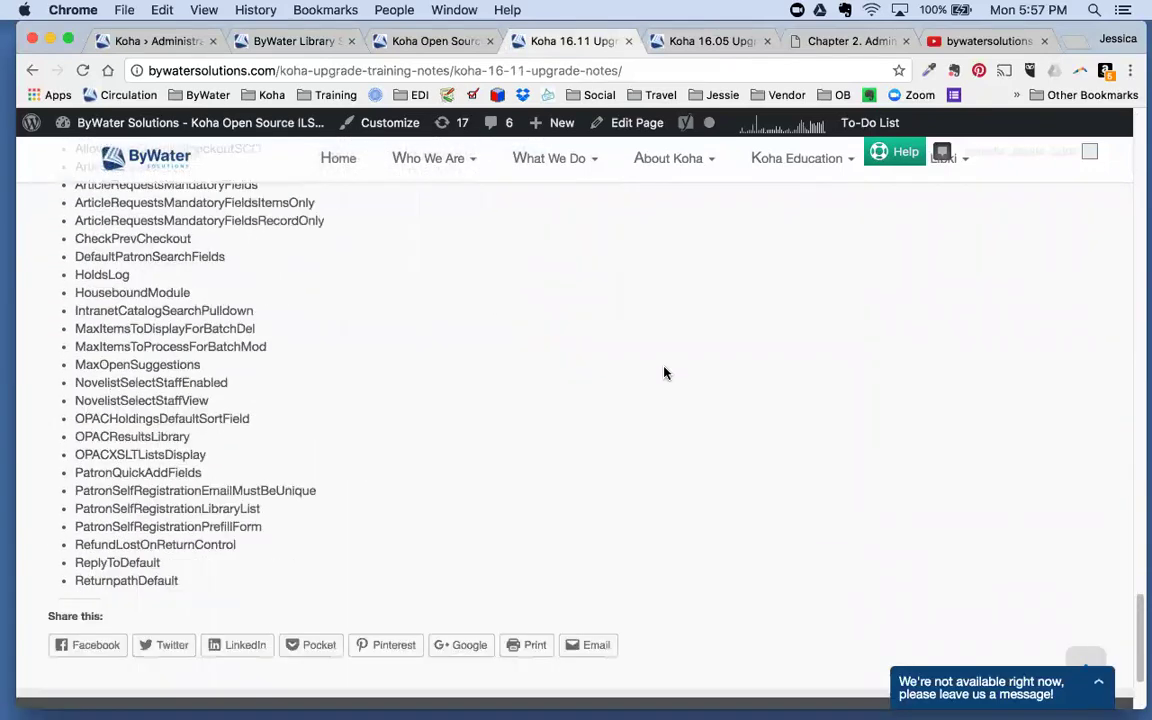
scroll(665, 375, up, 3)
Step: Switch to the Koha 16.05 Upgrade Notes page and review it down to the New System Preferences list
click(700, 41)
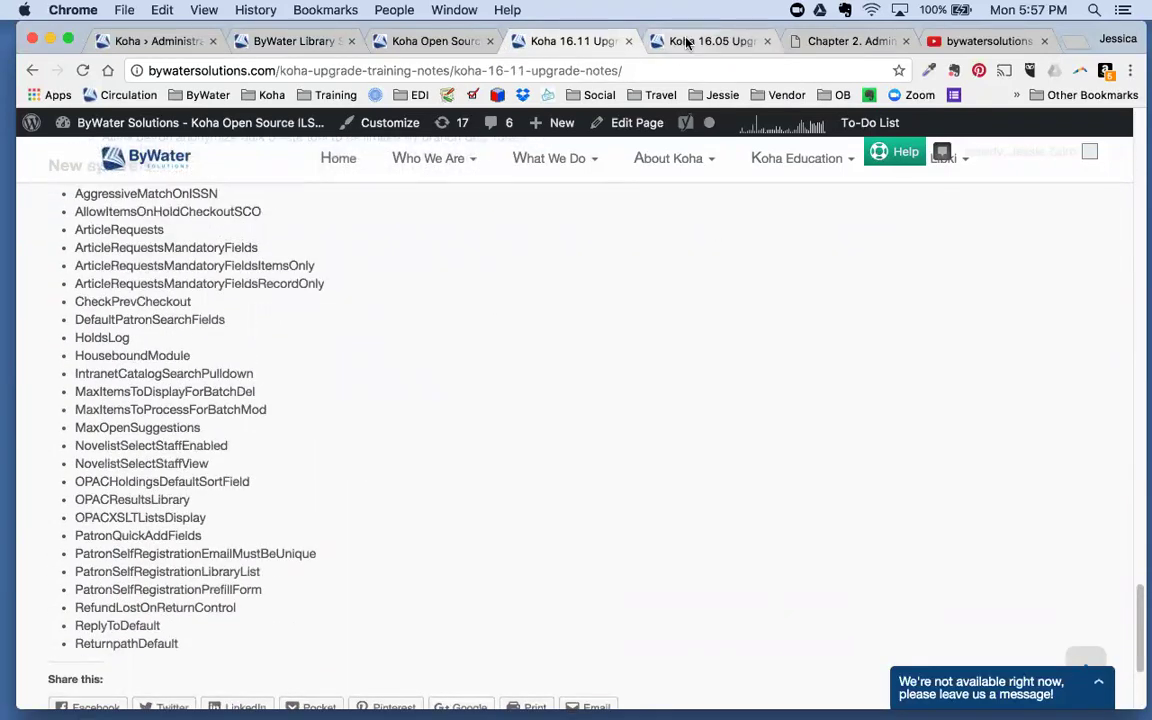
scroll(680, 500, down, 15)
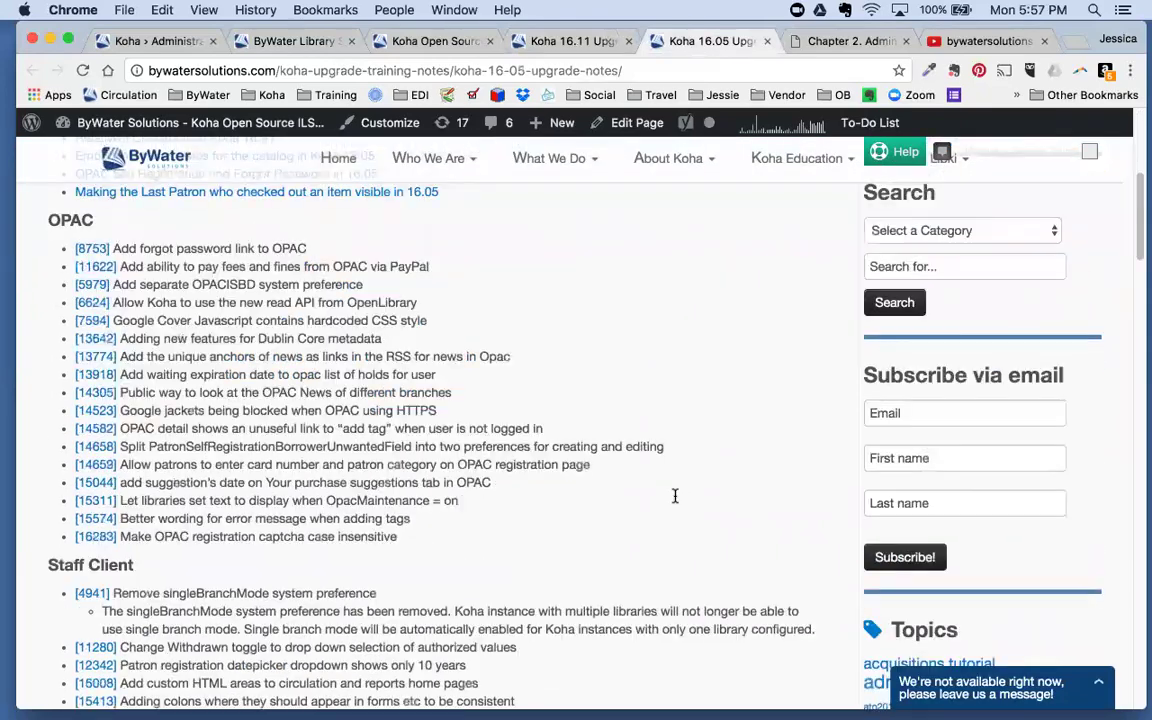
scroll(675, 504, down, 20)
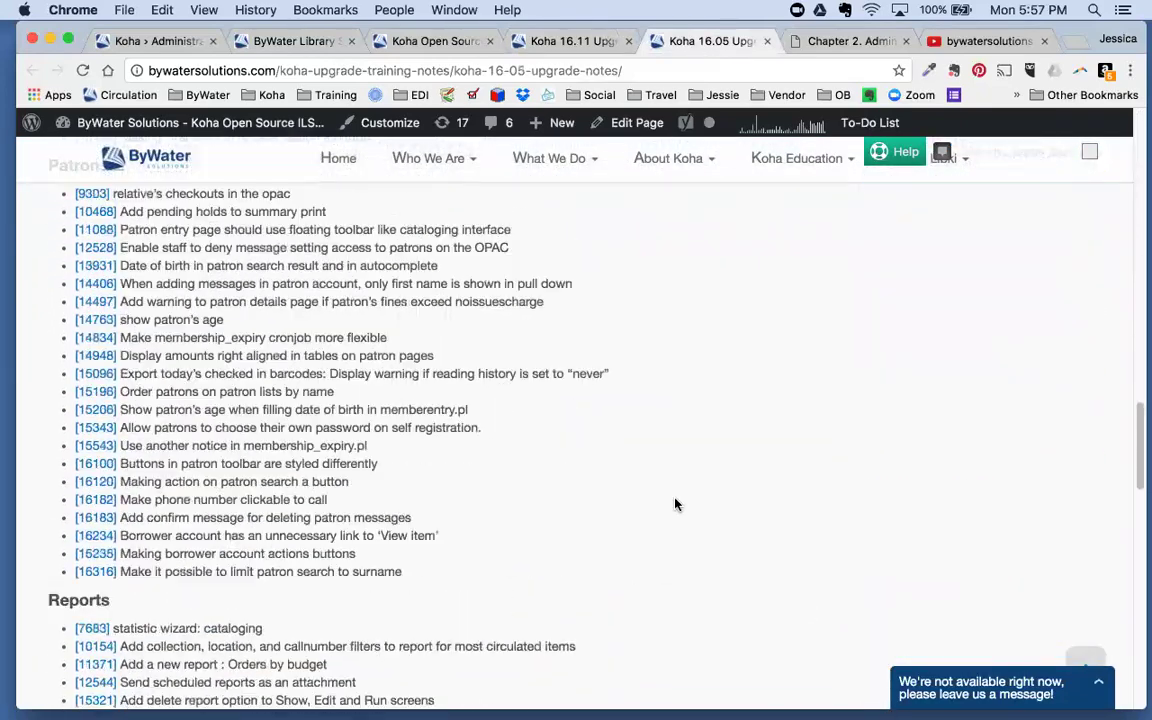
scroll(675, 504, down, 20)
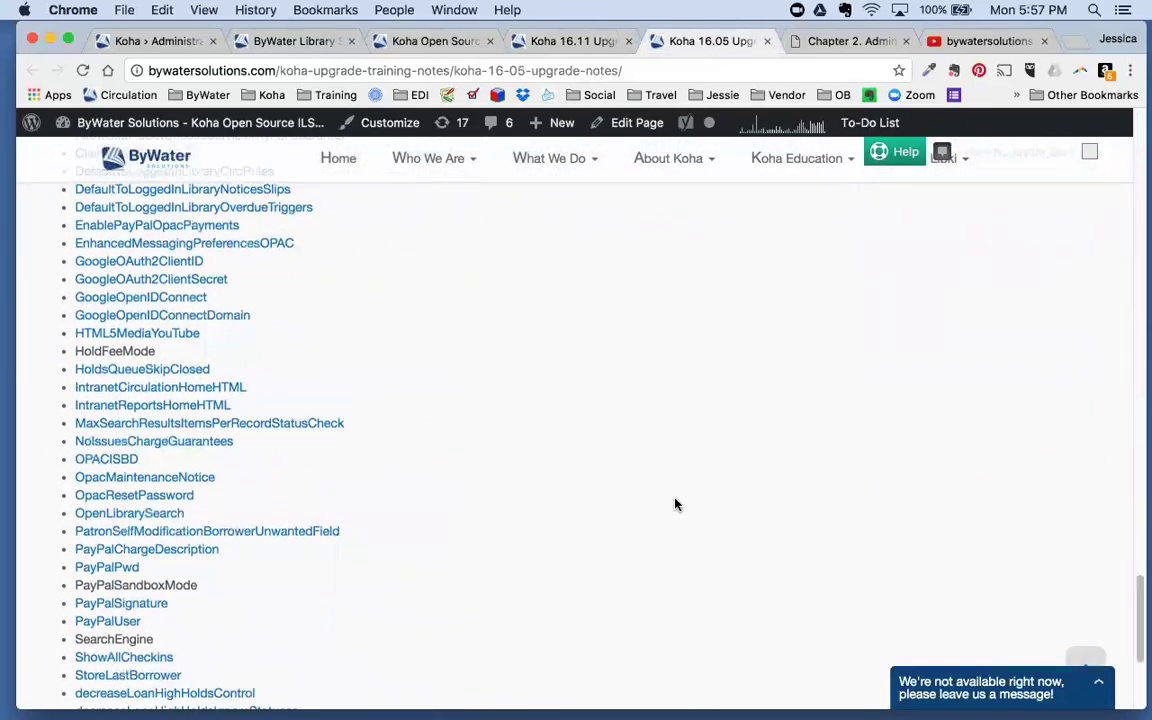
scroll(219, 357, up, 10)
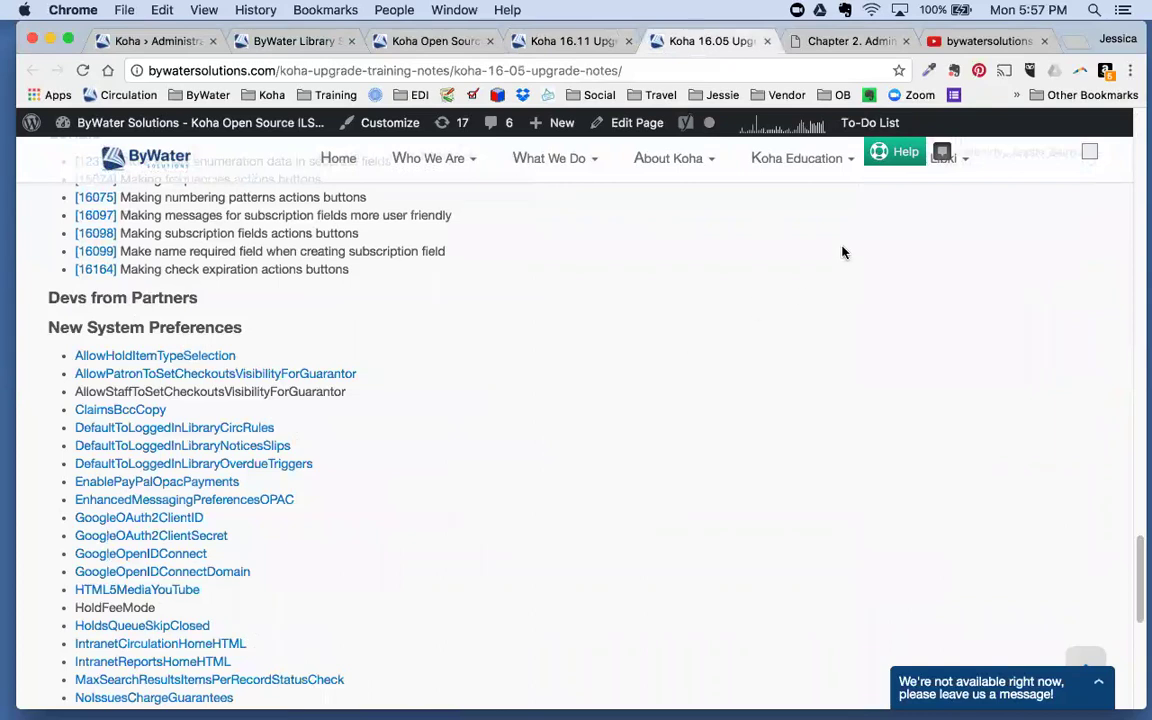
Step: View the TownHall Sessions in the upgrade webinar schedule and return to the circulation rules in the Koha staff client
click(555, 42)
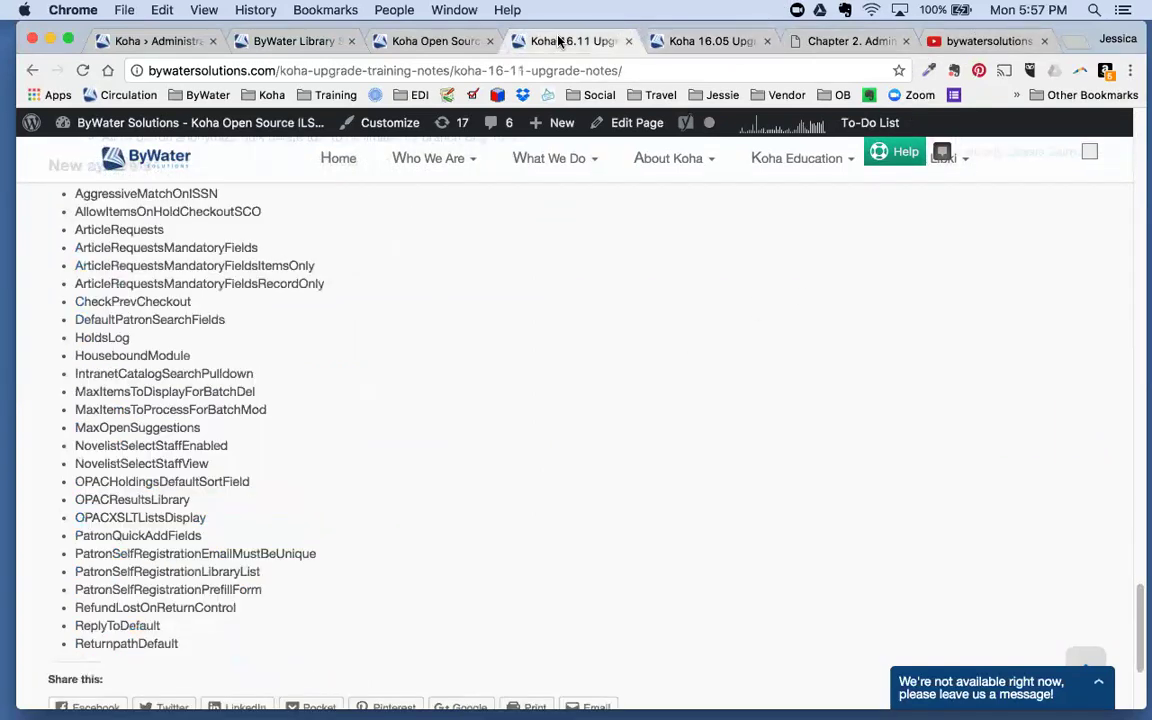
click(411, 42)
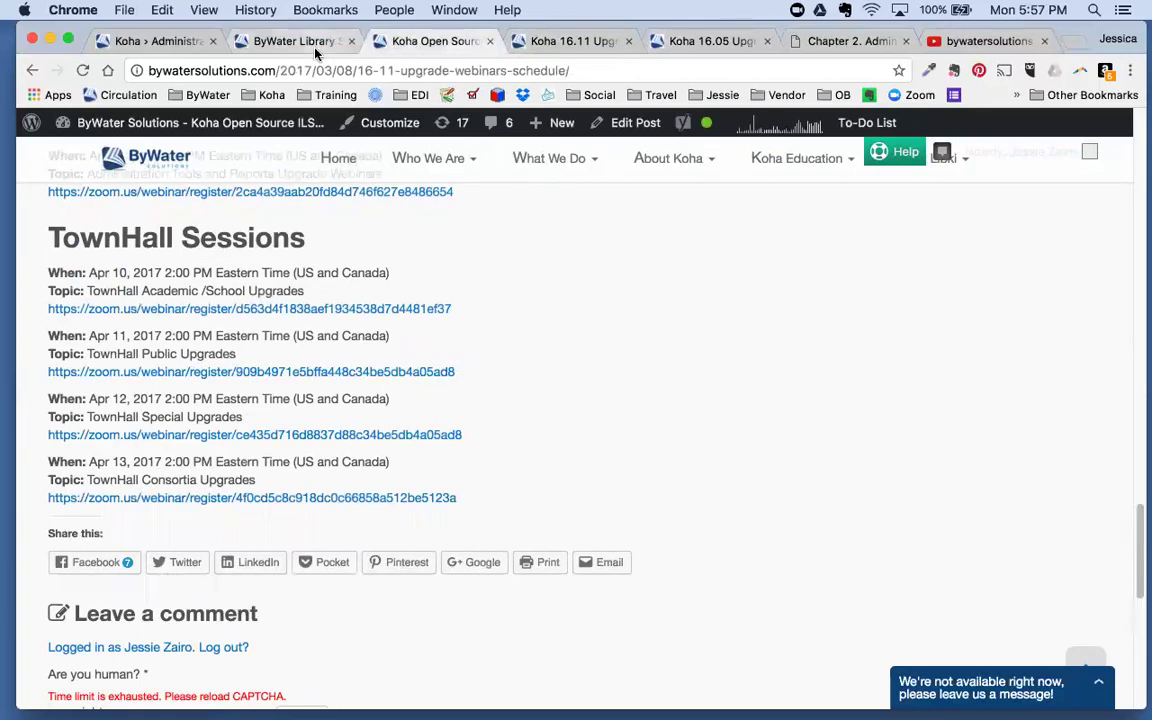
click(130, 38)
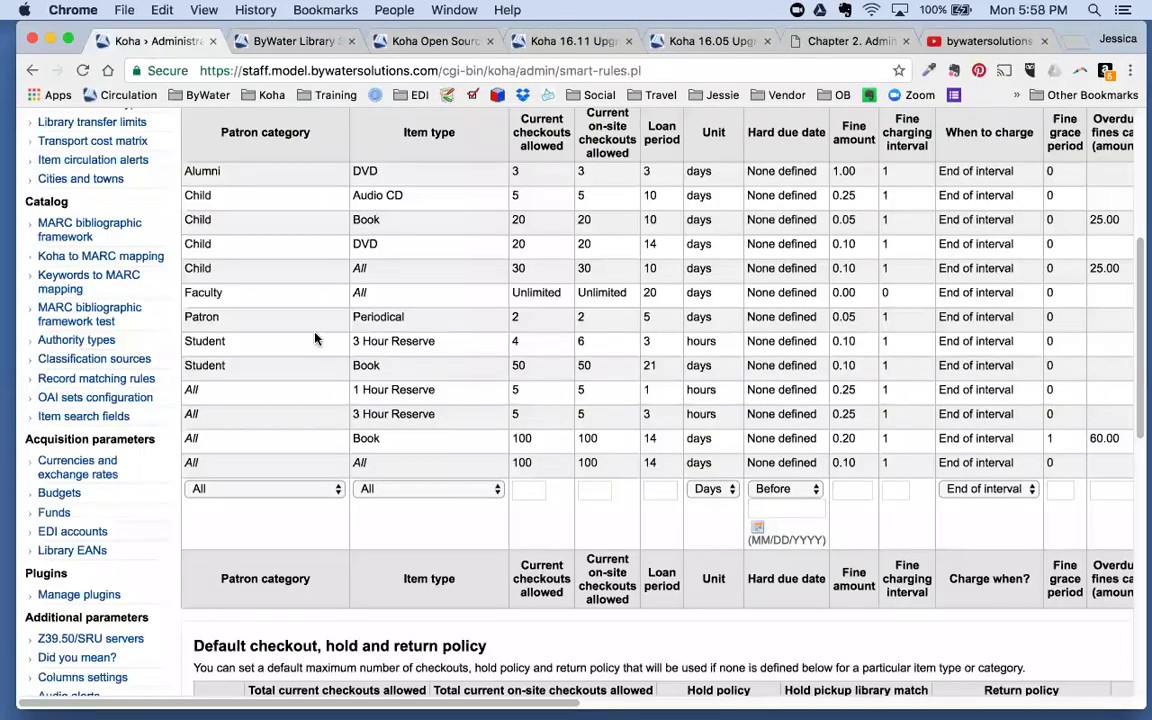
Step: Switch to the 16.11 upgrade webinar schedule and review the Technical Services, Administration Tools and Reports, and TownHall session listings
scroll(316, 335, up, 5)
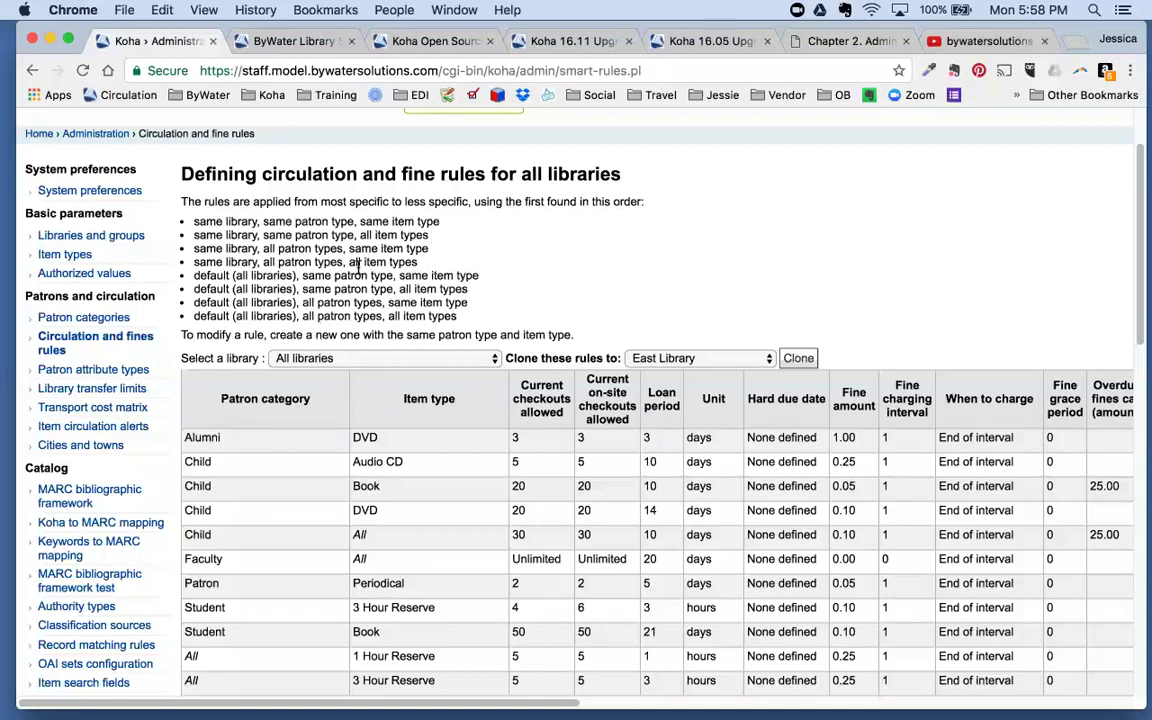
scroll(323, 240, up, 3)
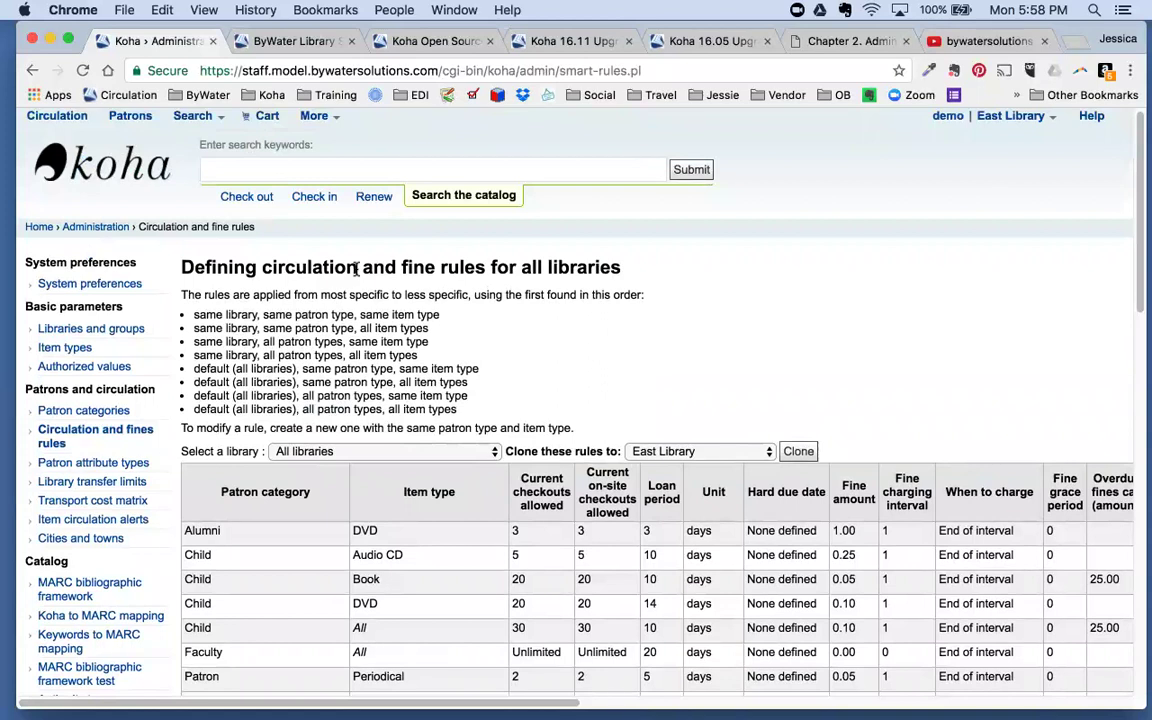
click(428, 38)
scroll(604, 400, up, 10)
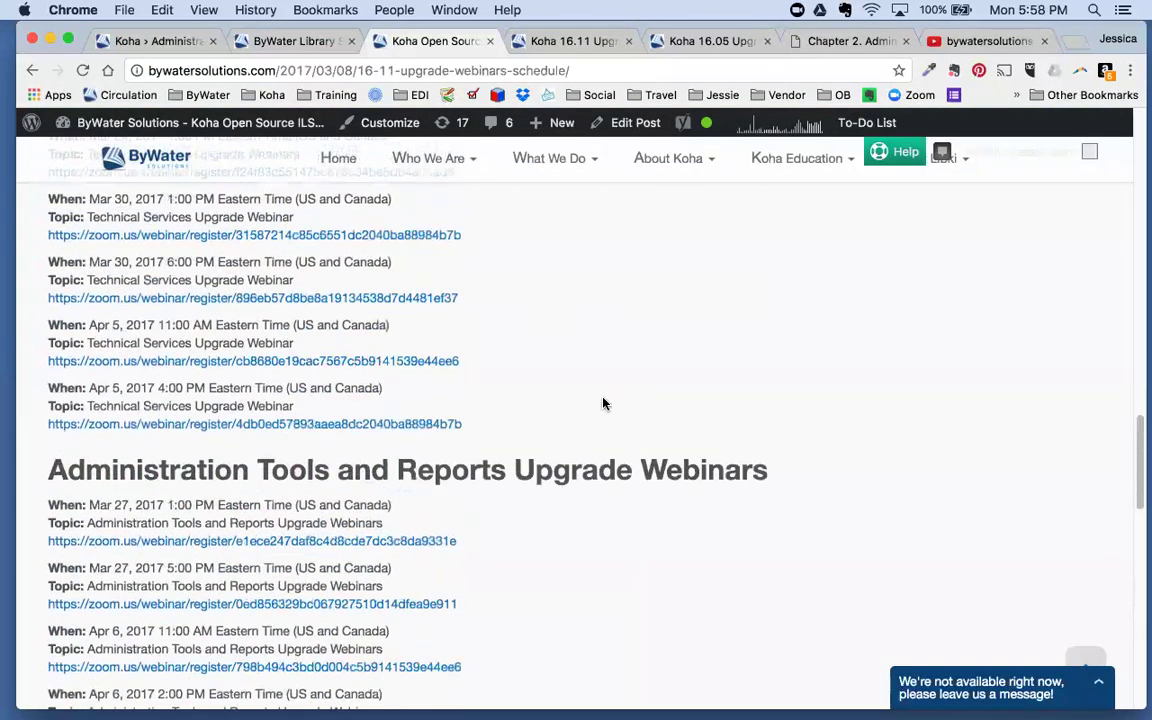
scroll(604, 403, up, 4)
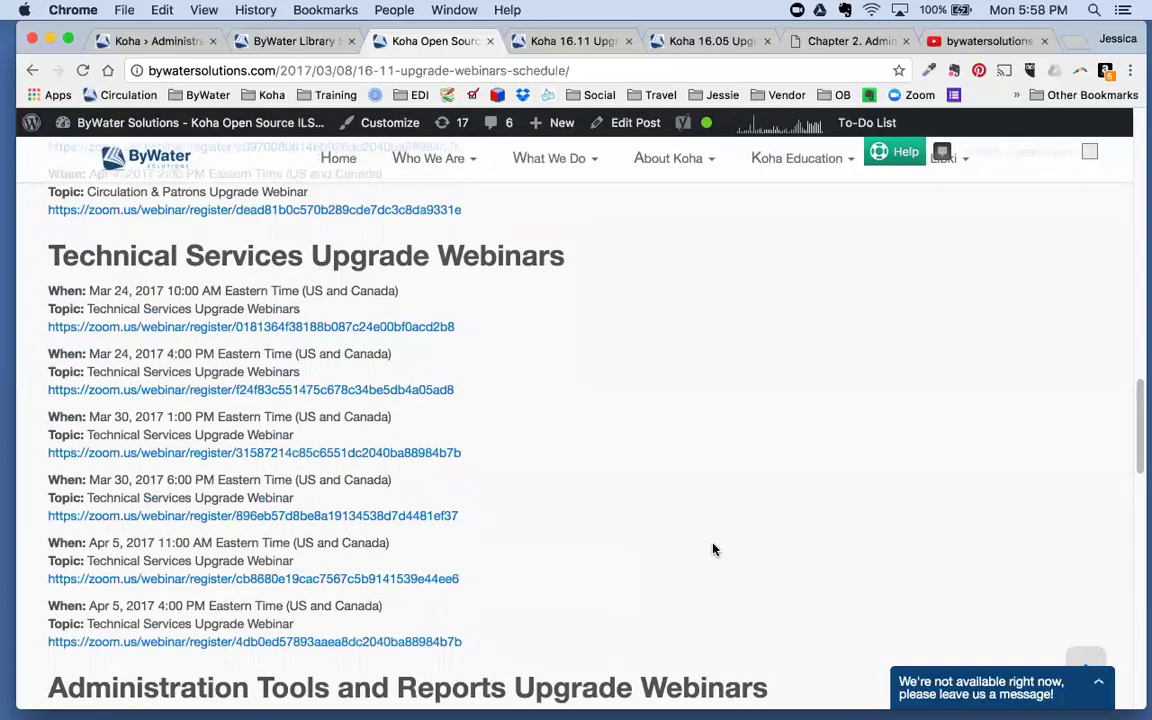
scroll(713, 549, down, 5)
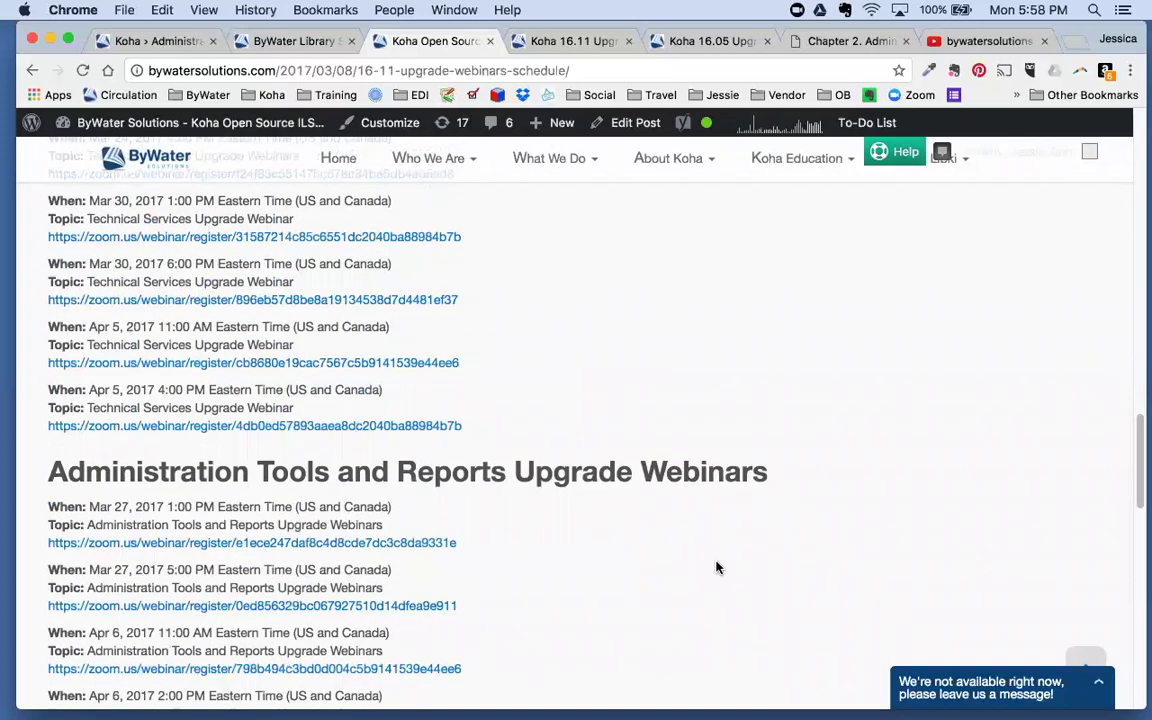
scroll(714, 560, down, 2)
scroll(716, 567, down, 1)
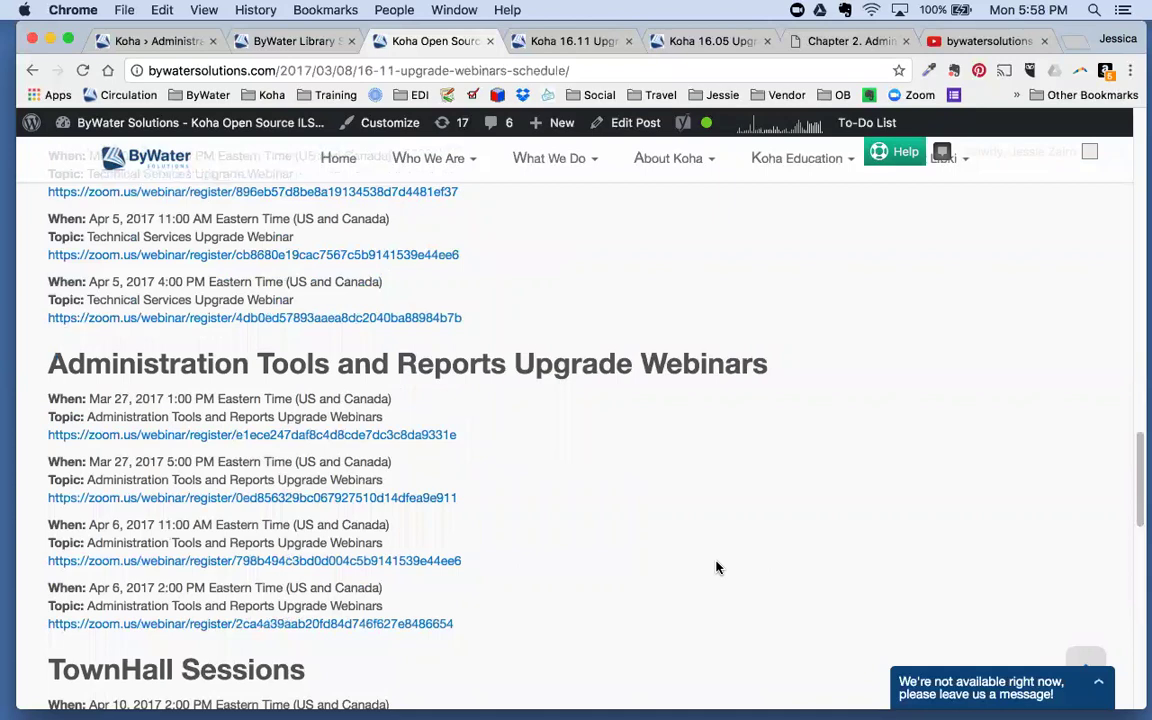
scroll(716, 567, down, 10)
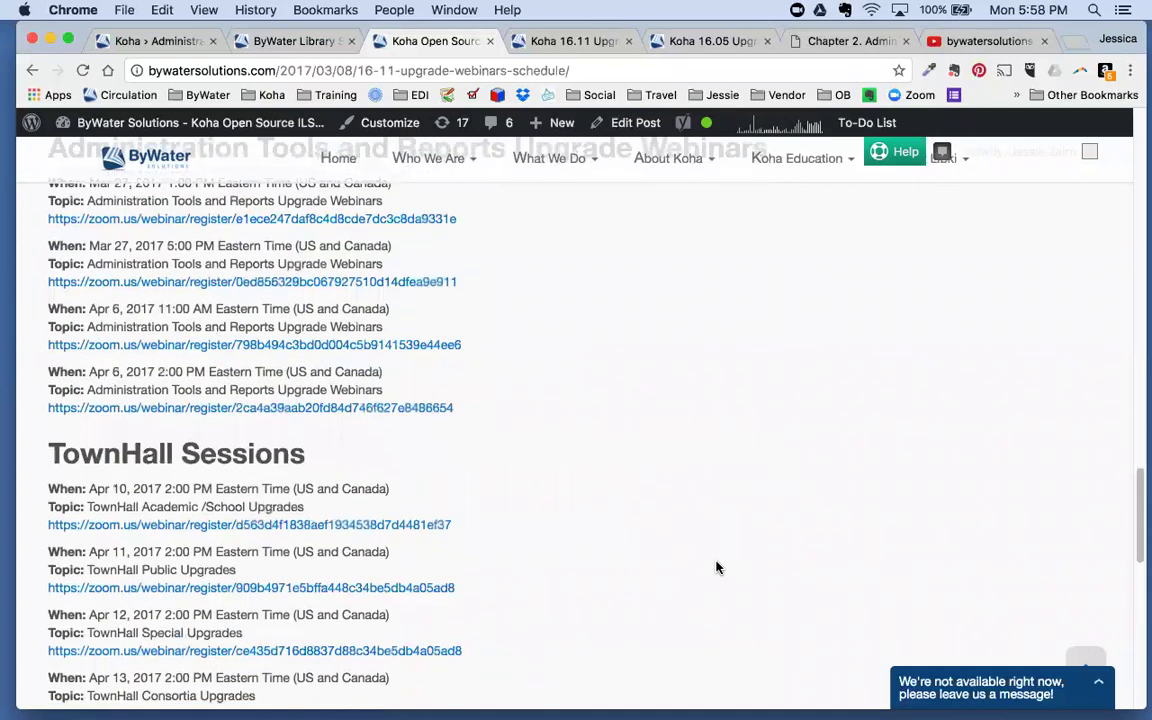